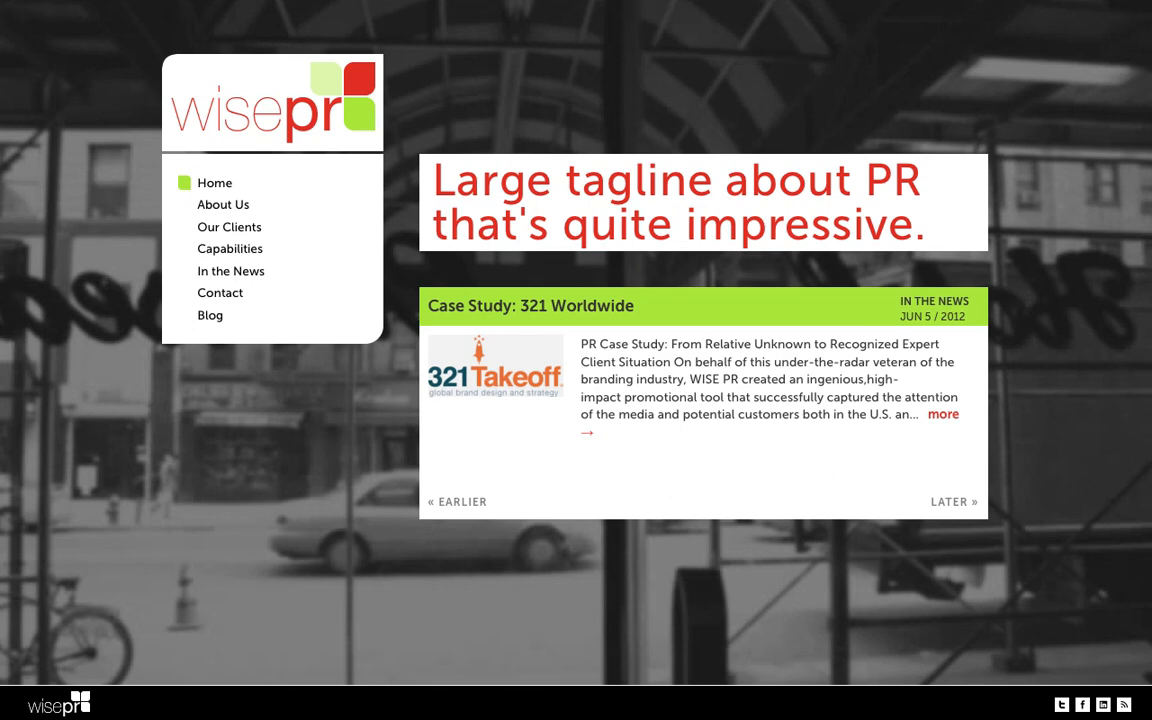
- Open the site's login page and log in with the stored credentials
key(BackSpace)
key(BackSpace)
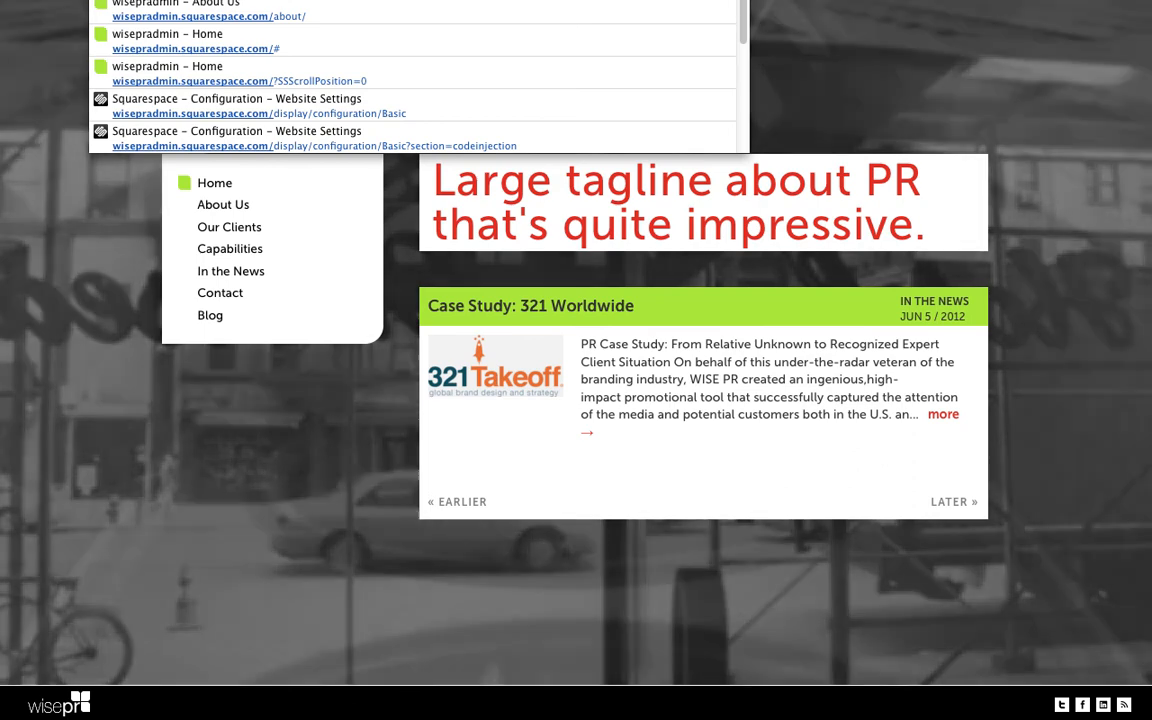
key(Return)
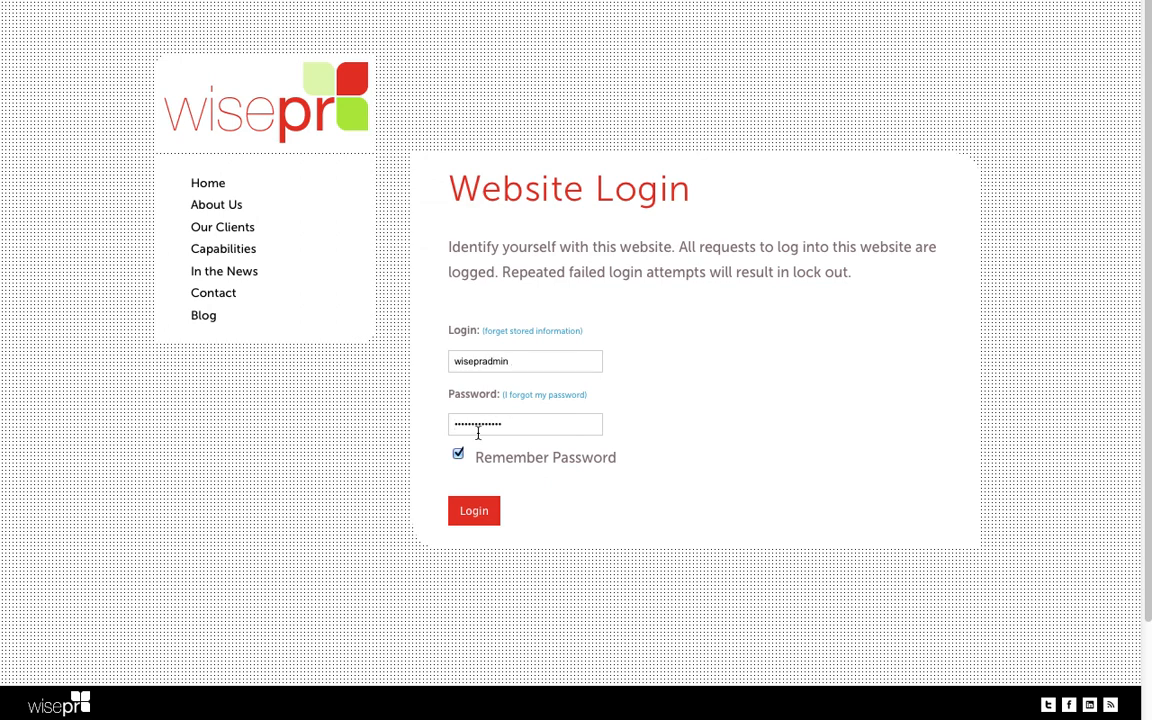
click(474, 513)
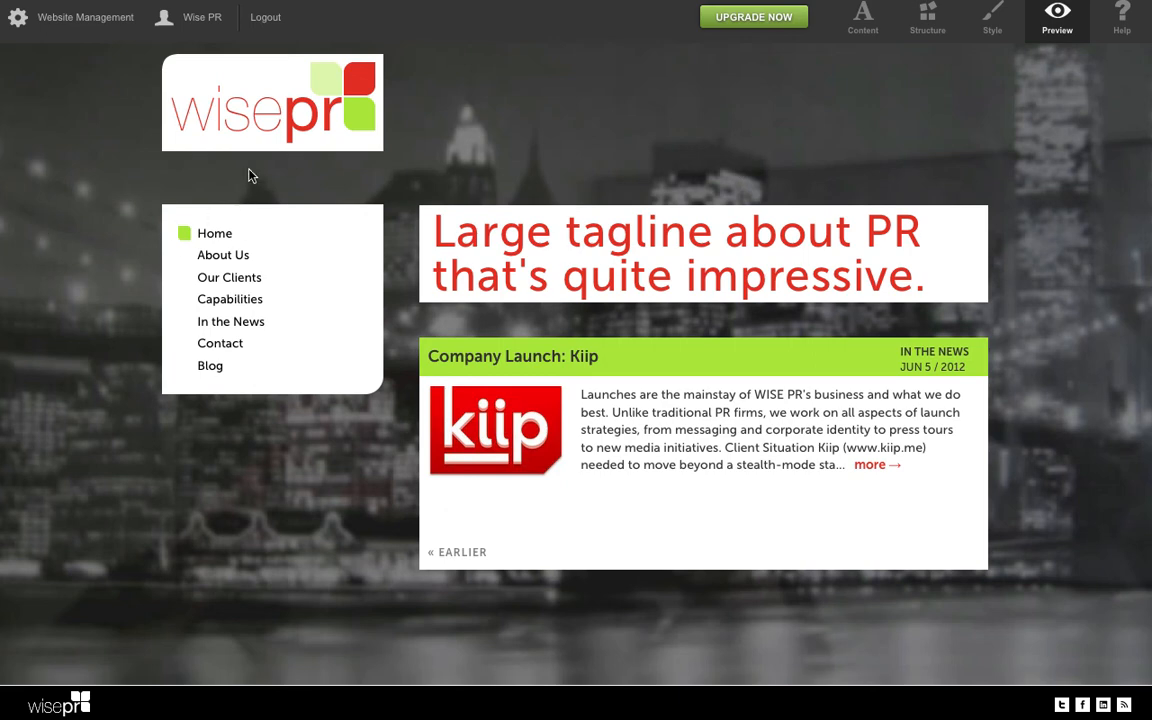
- Compare the home page in content editing and preview modes, ending in content editing mode
click(863, 18)
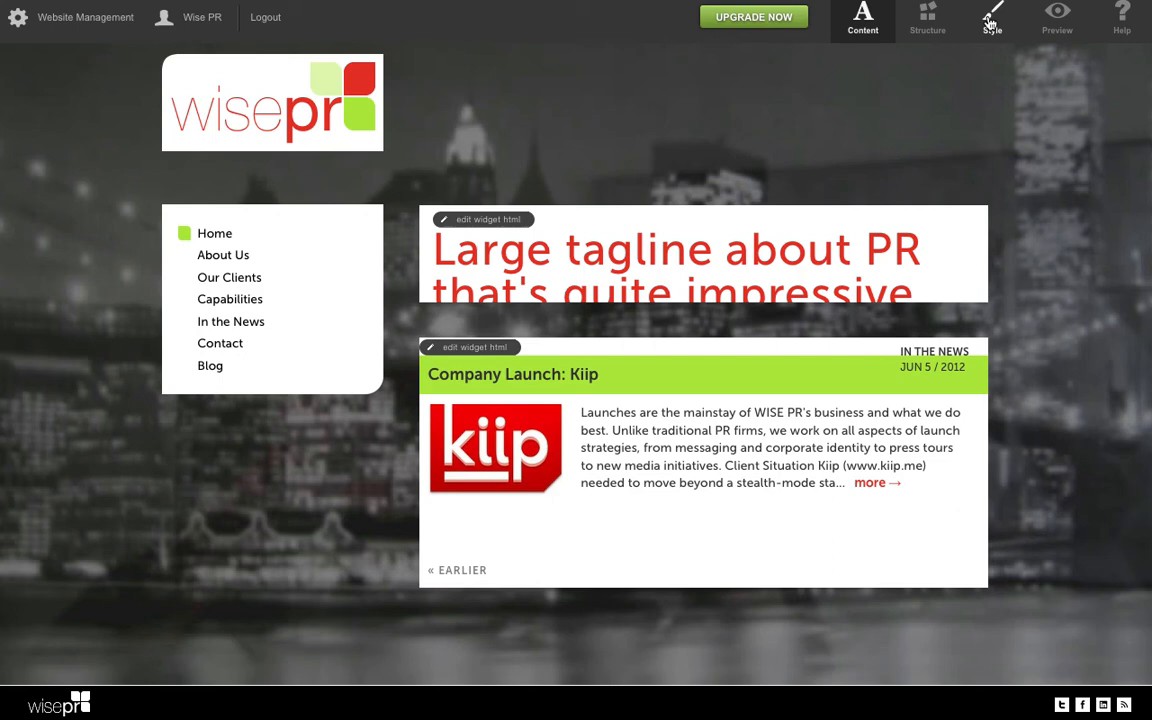
click(1057, 22)
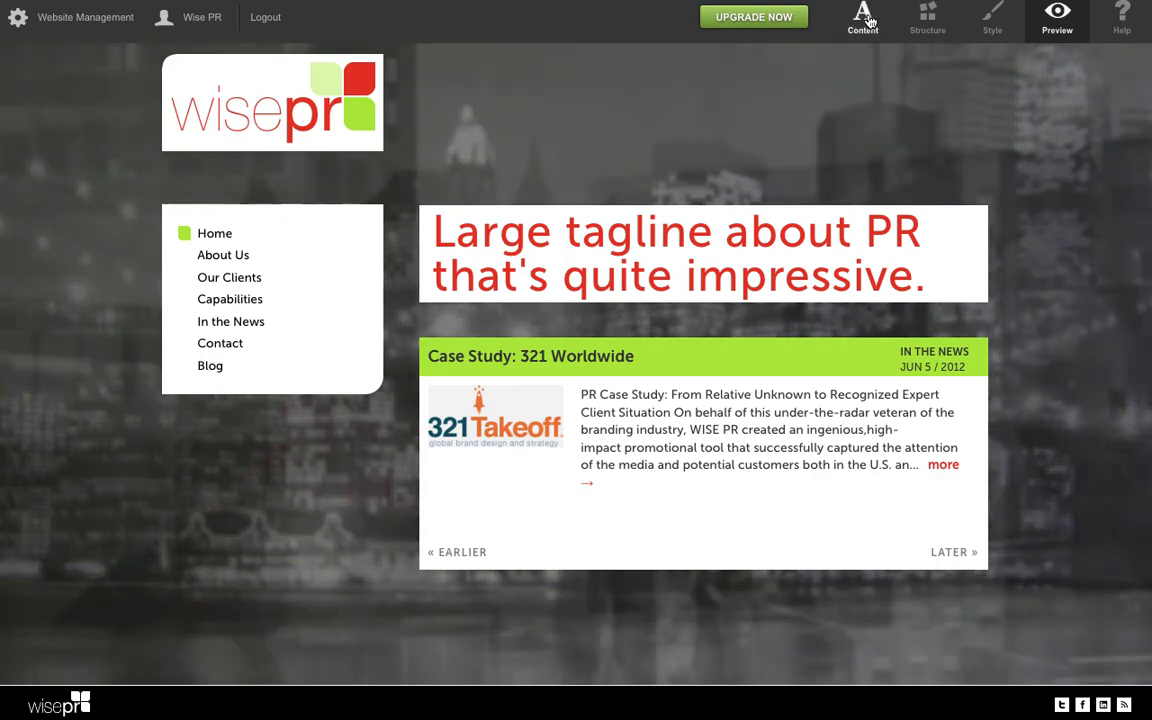
click(866, 20)
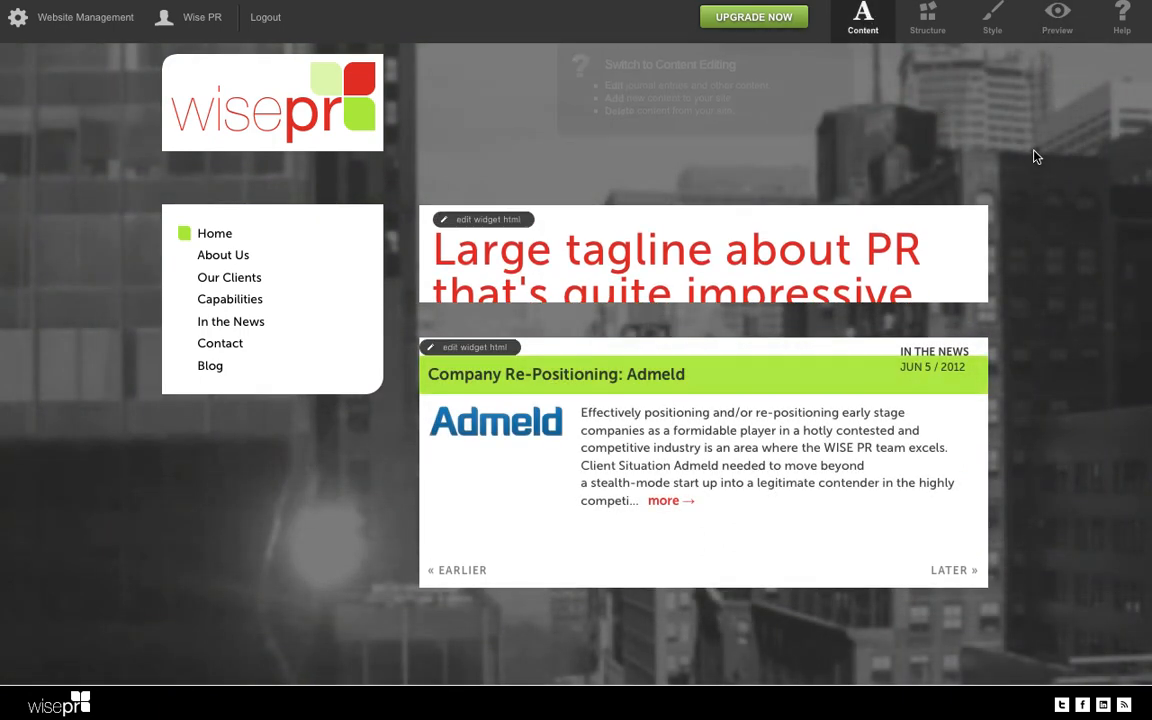
- Open the tagline widget for editing and inspect its HTML source before returning to the visual view
click(490, 226)
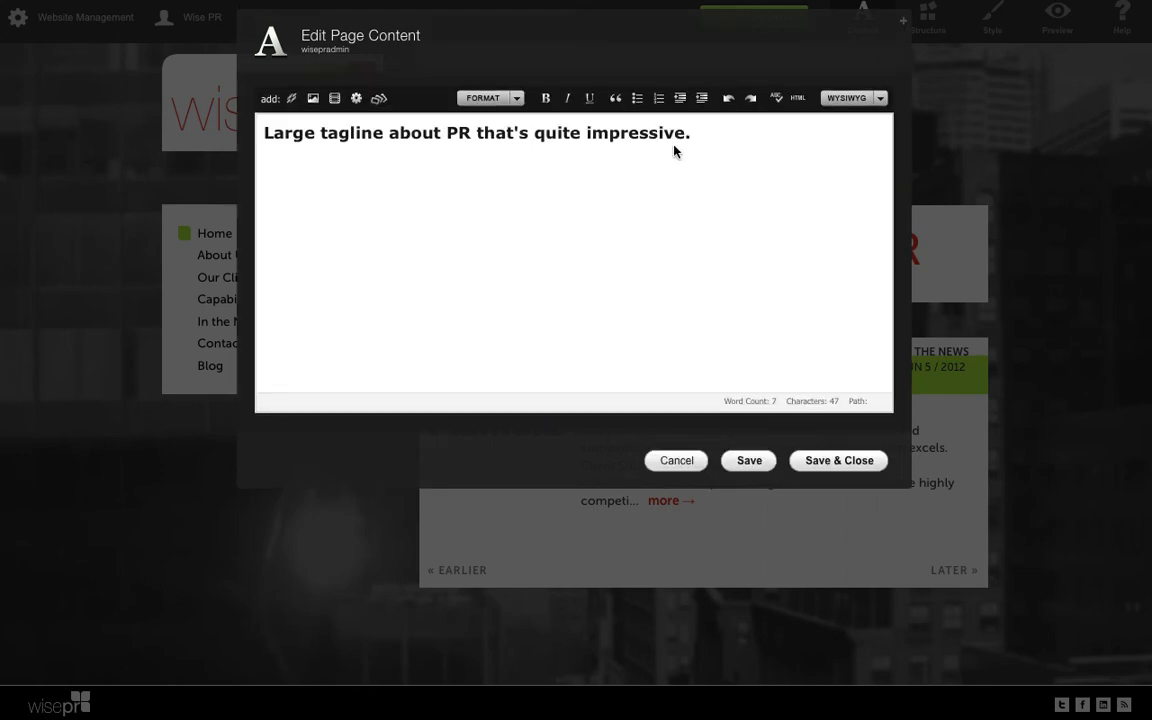
click(588, 138)
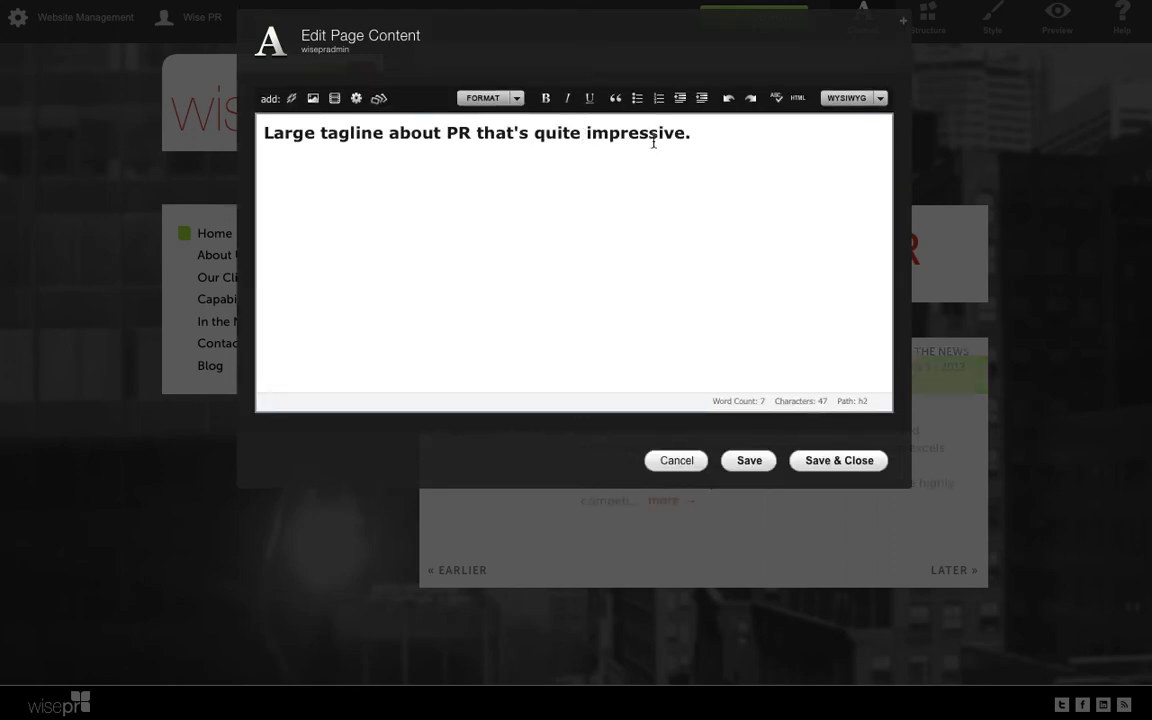
click(797, 100)
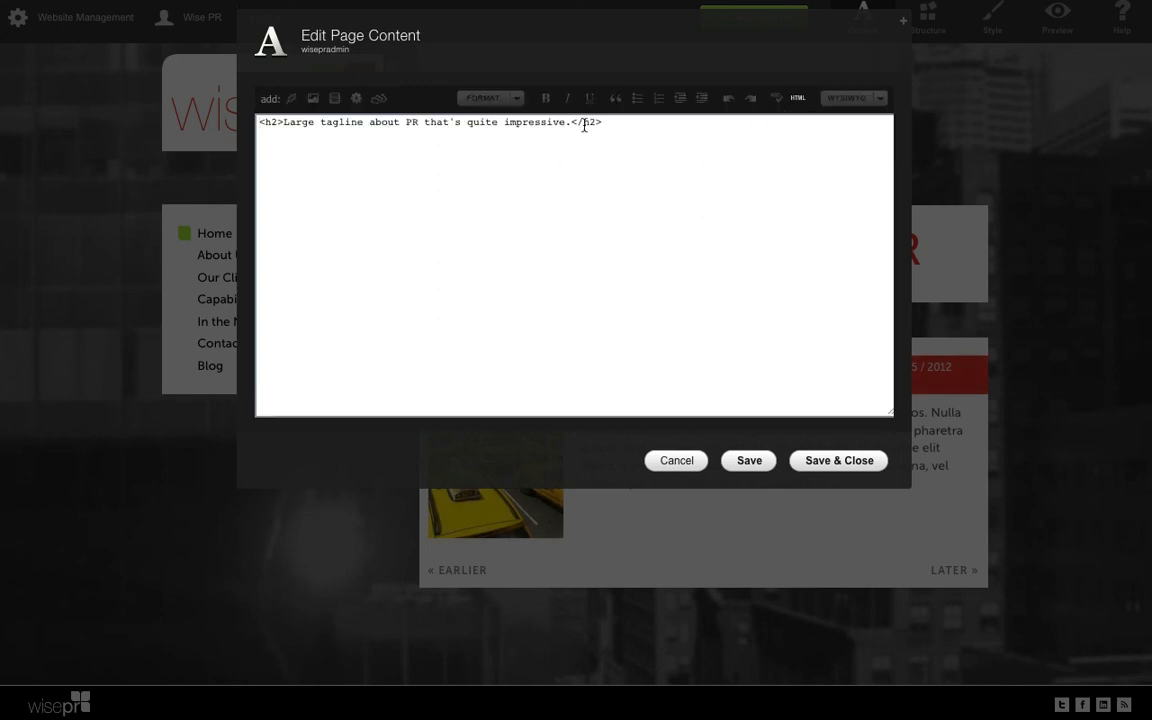
double_click(587, 122)
click(797, 101)
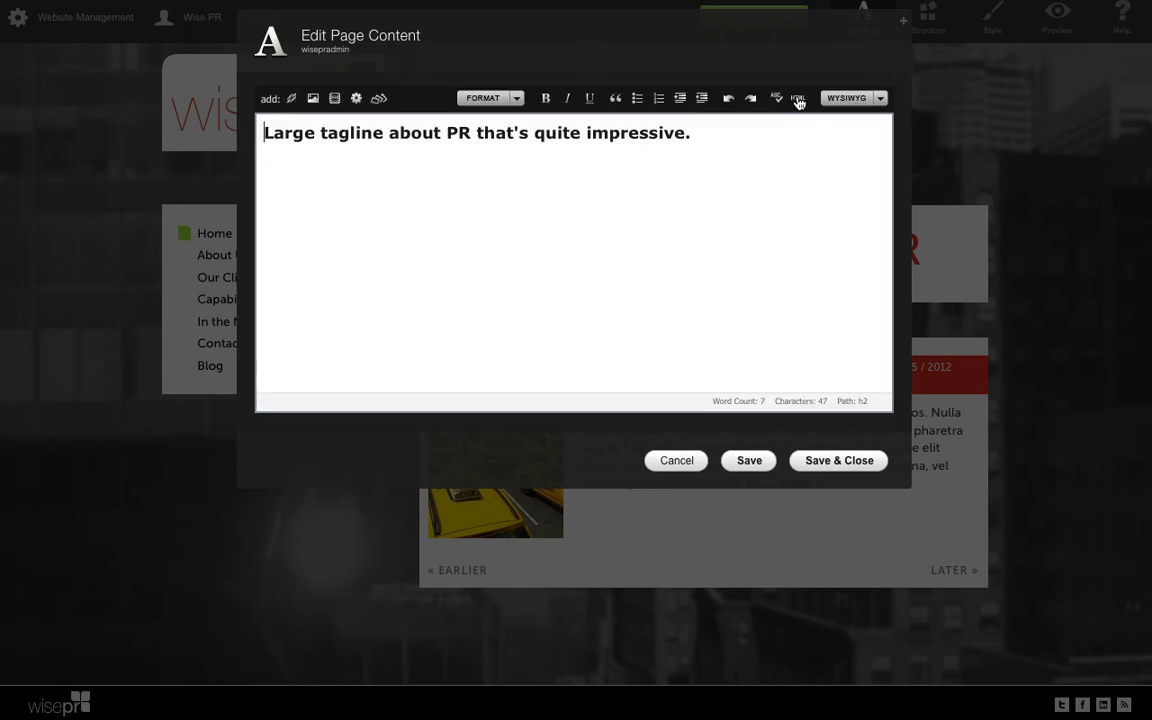
- Close the tagline editor without saving and preview the home page
click(582, 191)
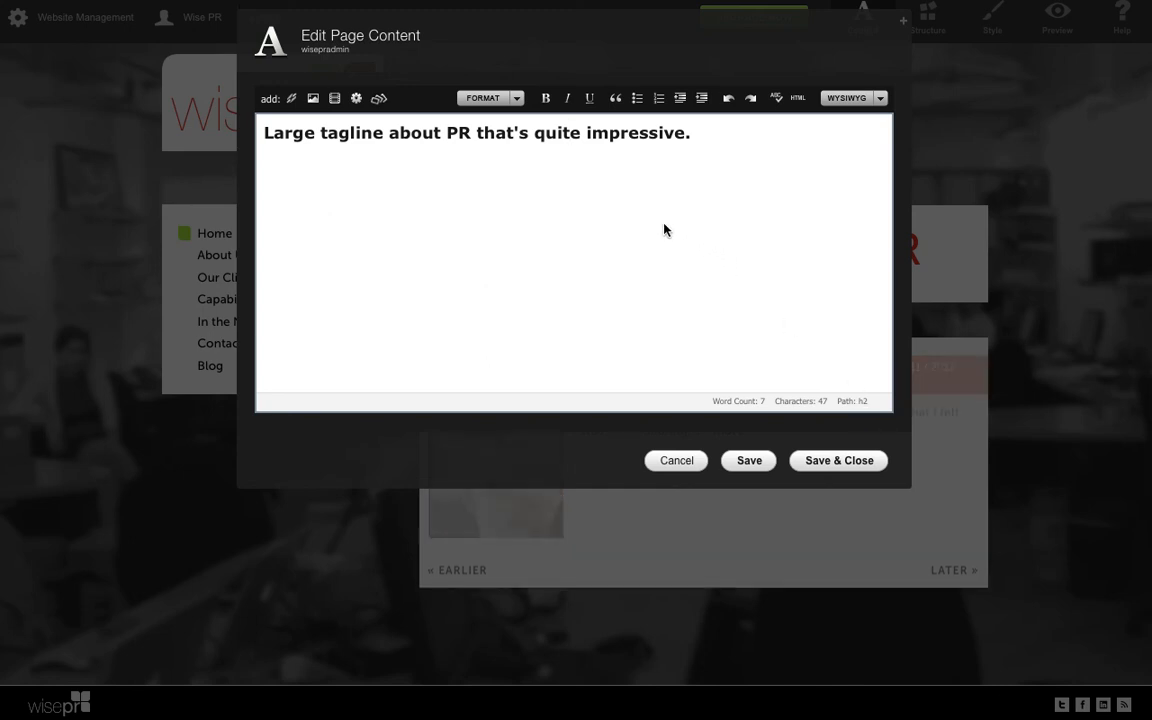
key(End)
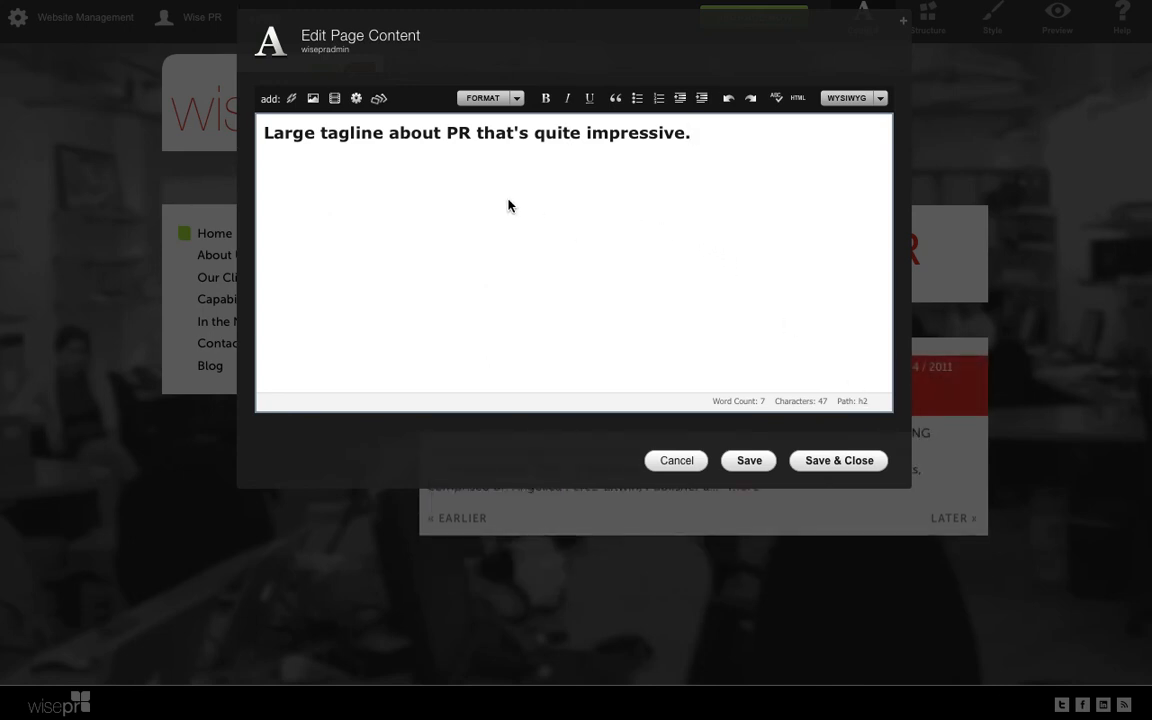
click(678, 461)
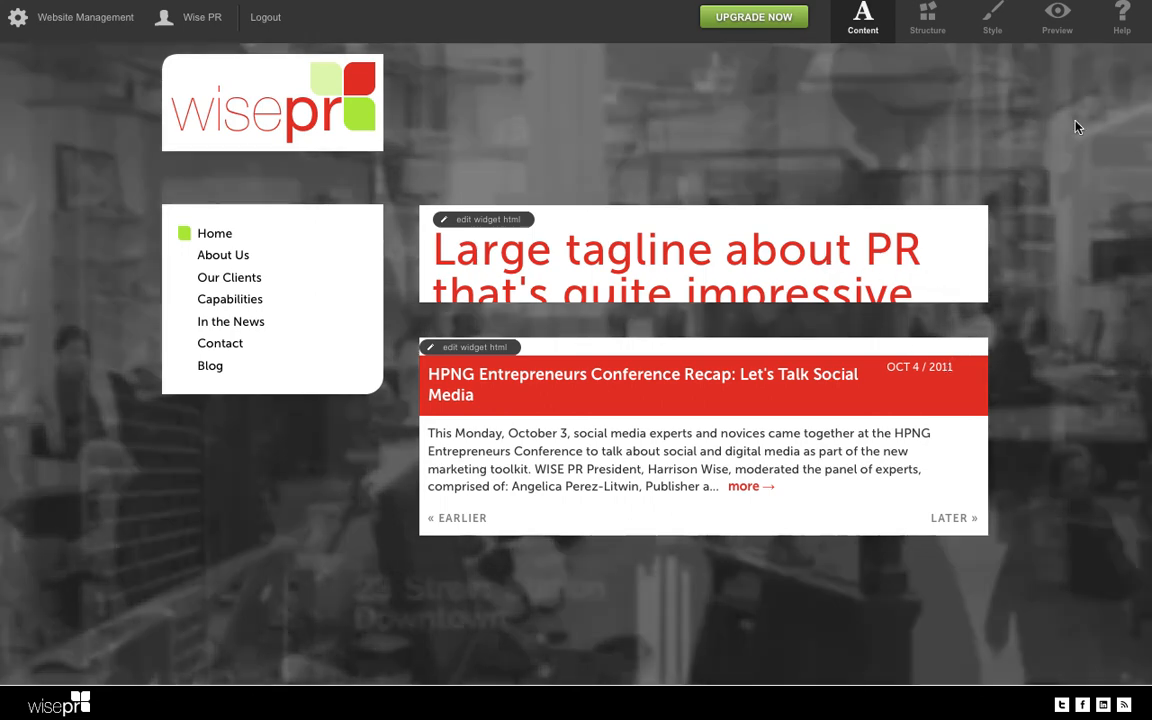
click(1059, 14)
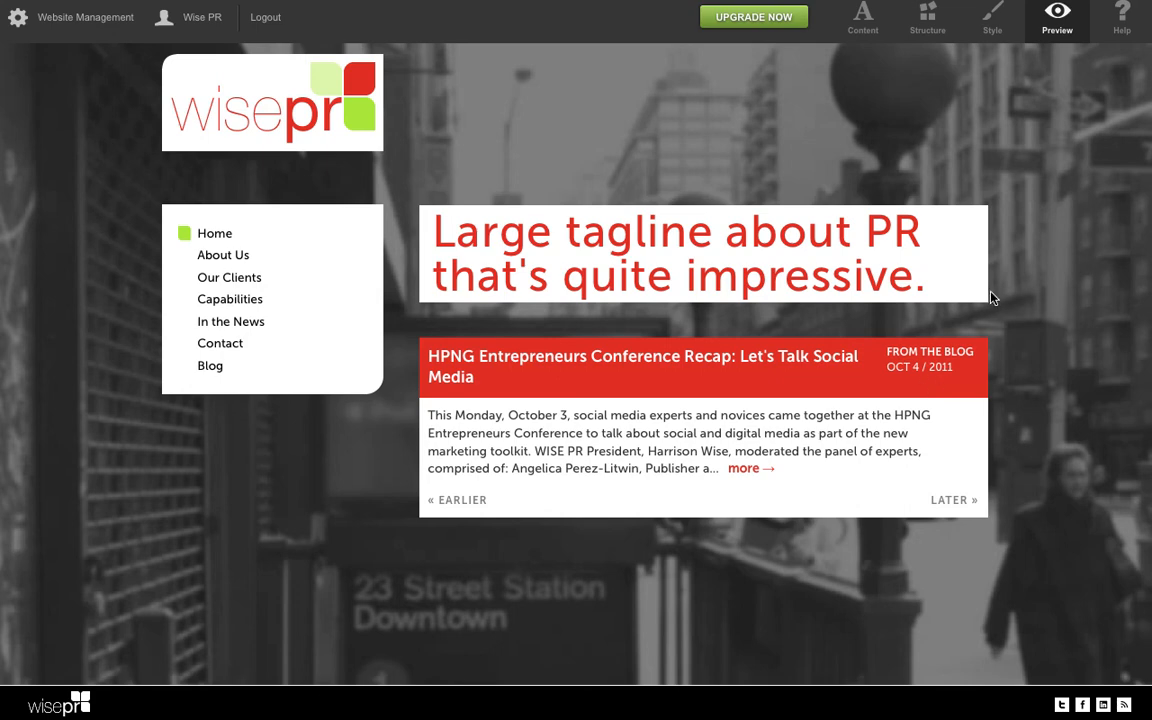
- Open the news slider widget's HTML for editing from content mode and enlarge the editor to full window size
click(862, 16)
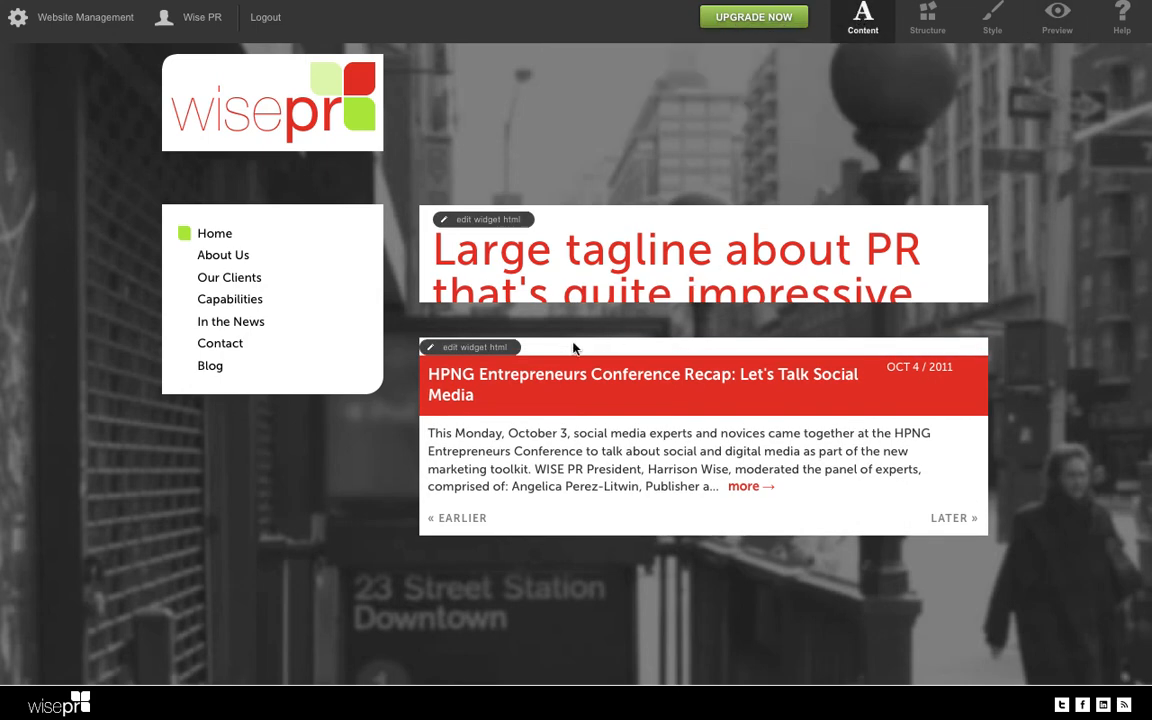
click(457, 349)
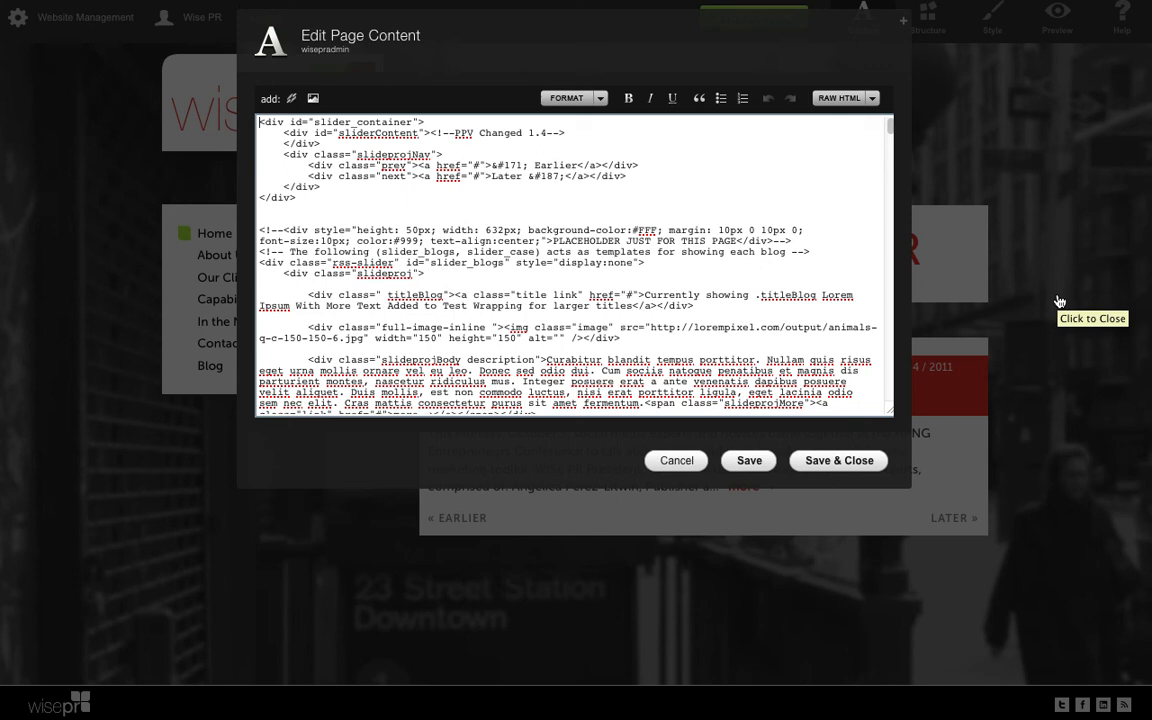
click(905, 26)
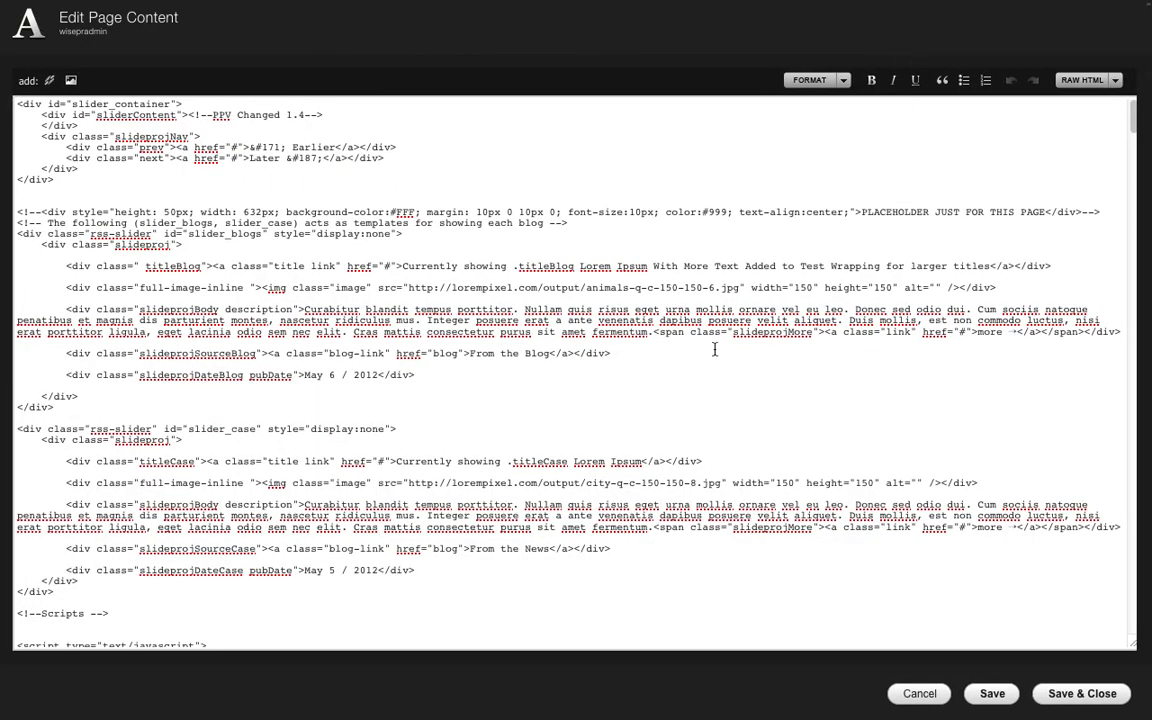
- Examine the slider widget's HTML templates and scripts throughout the code
scroll(714, 349, down, 3)
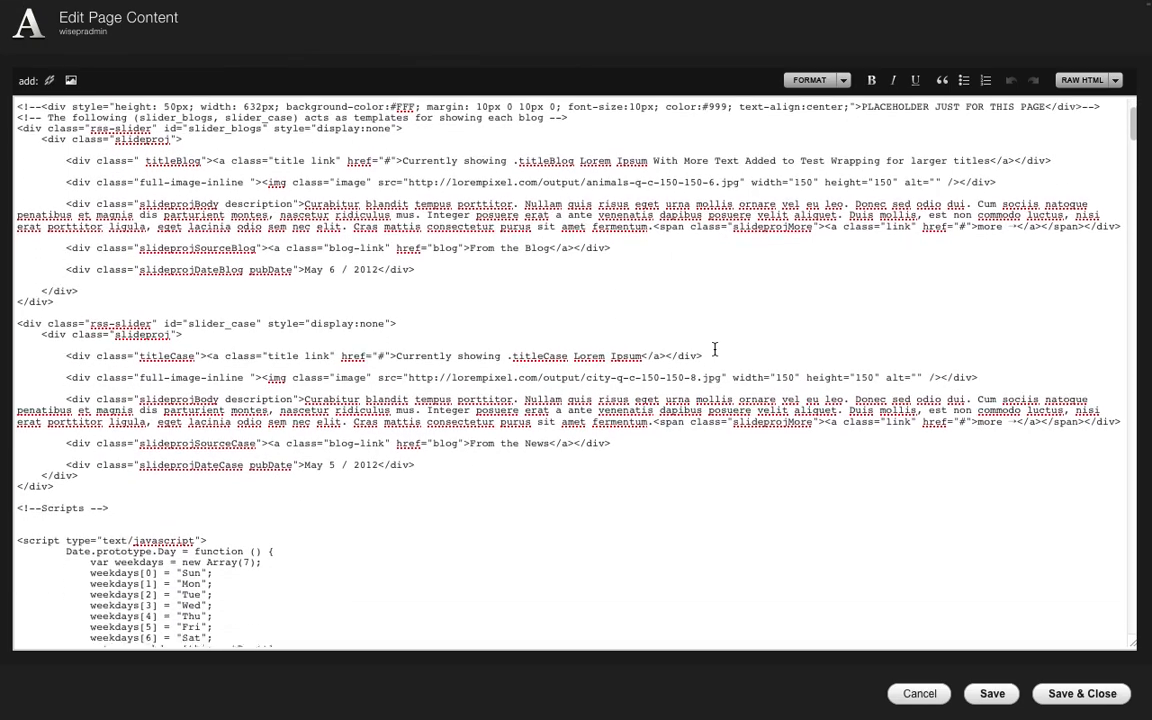
scroll(714, 349, down, 10)
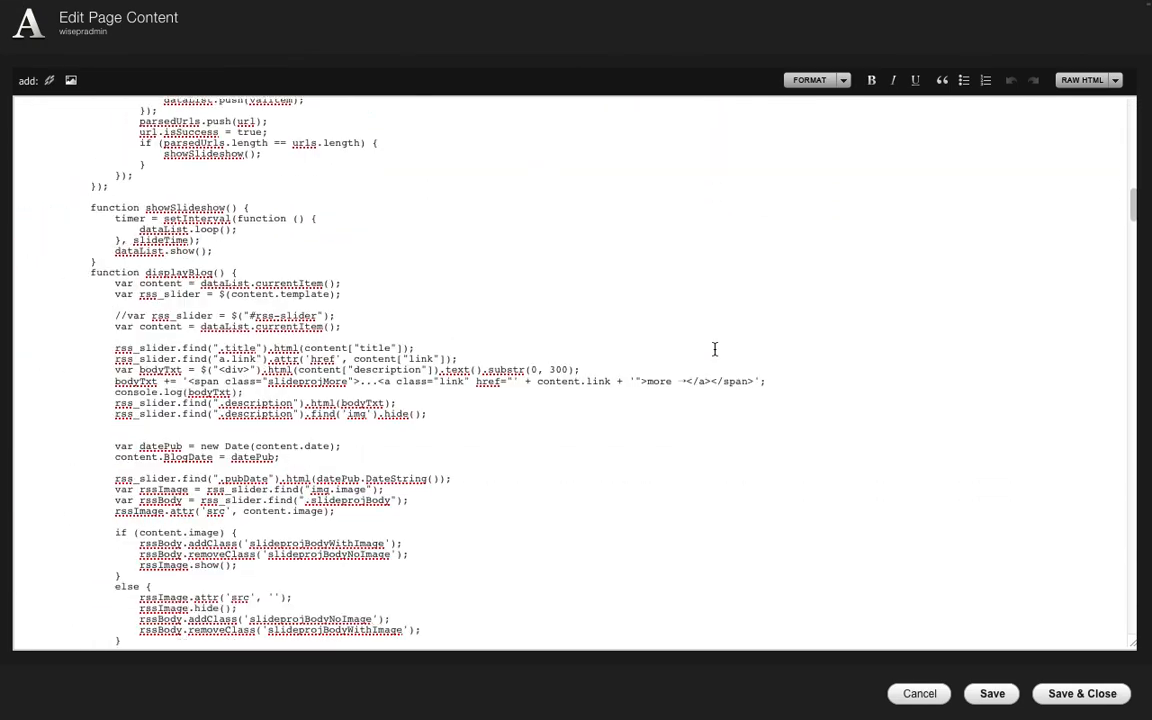
scroll(714, 349, down, 5)
scroll(714, 349, up, 15)
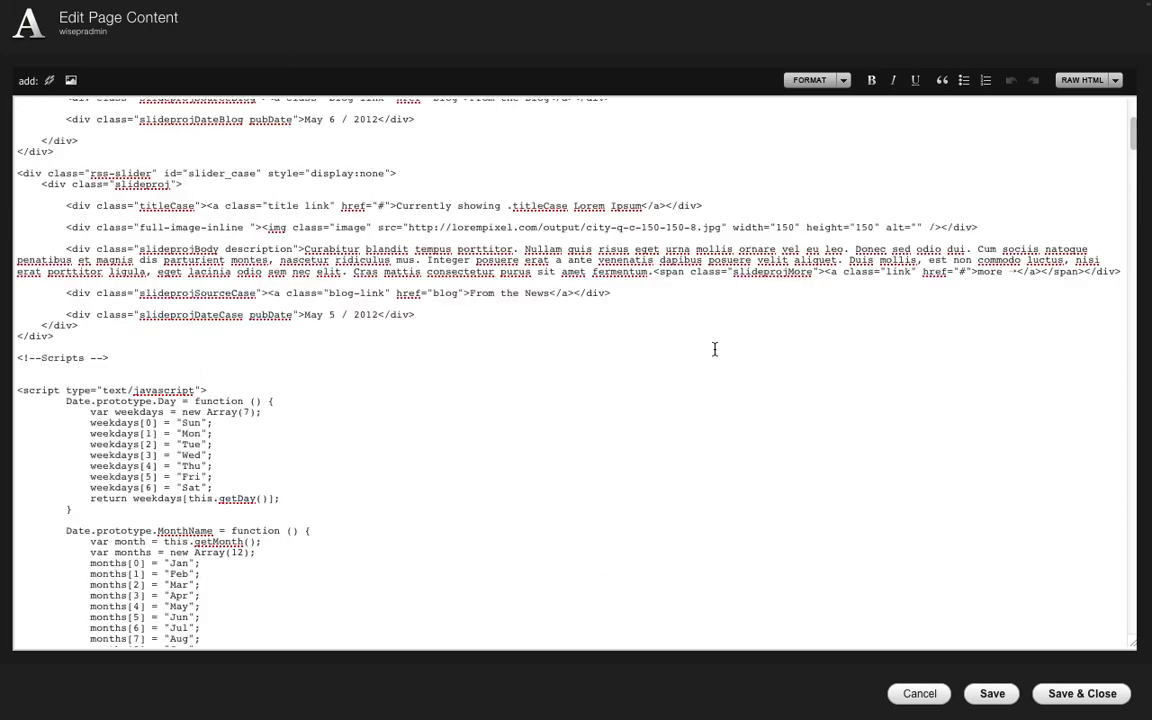
scroll(714, 349, up, 7)
scroll(714, 349, down, 15)
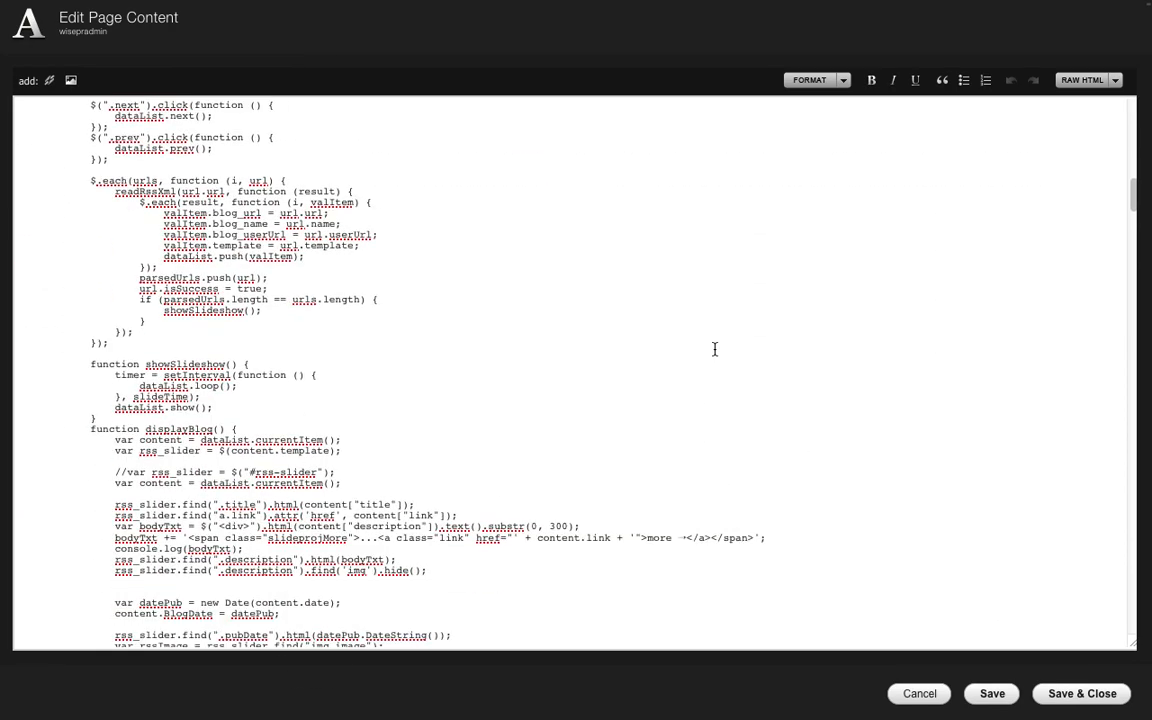
scroll(714, 349, down, 10)
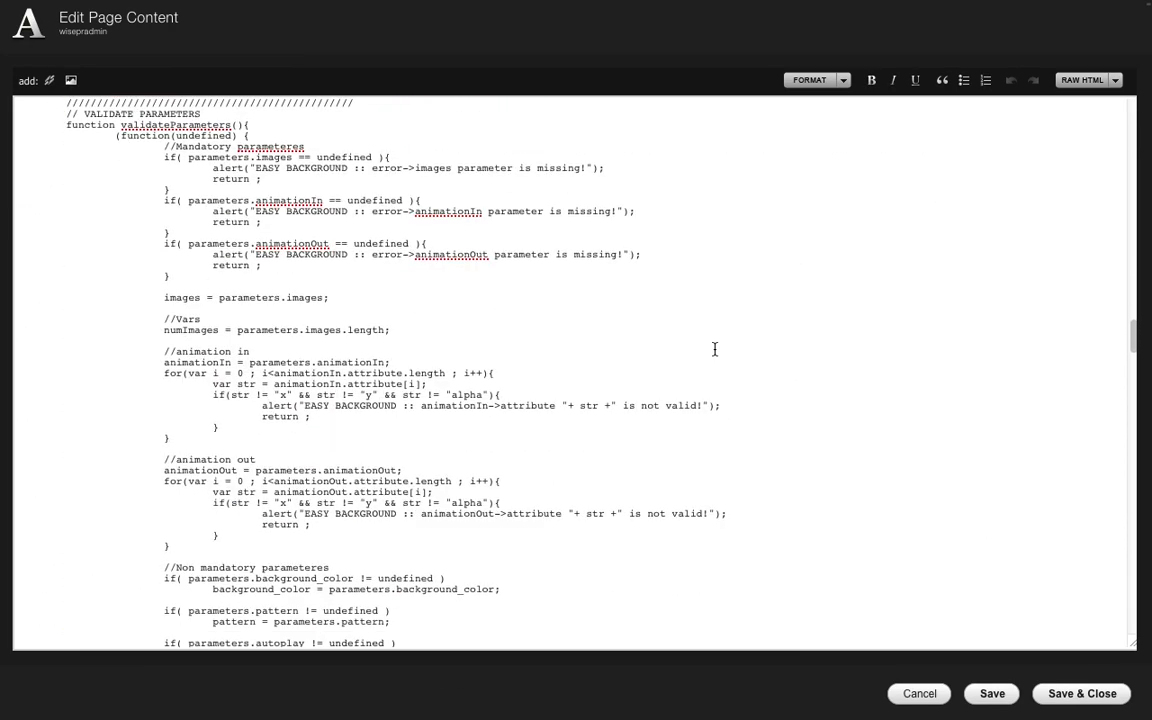
scroll(714, 349, up, 20)
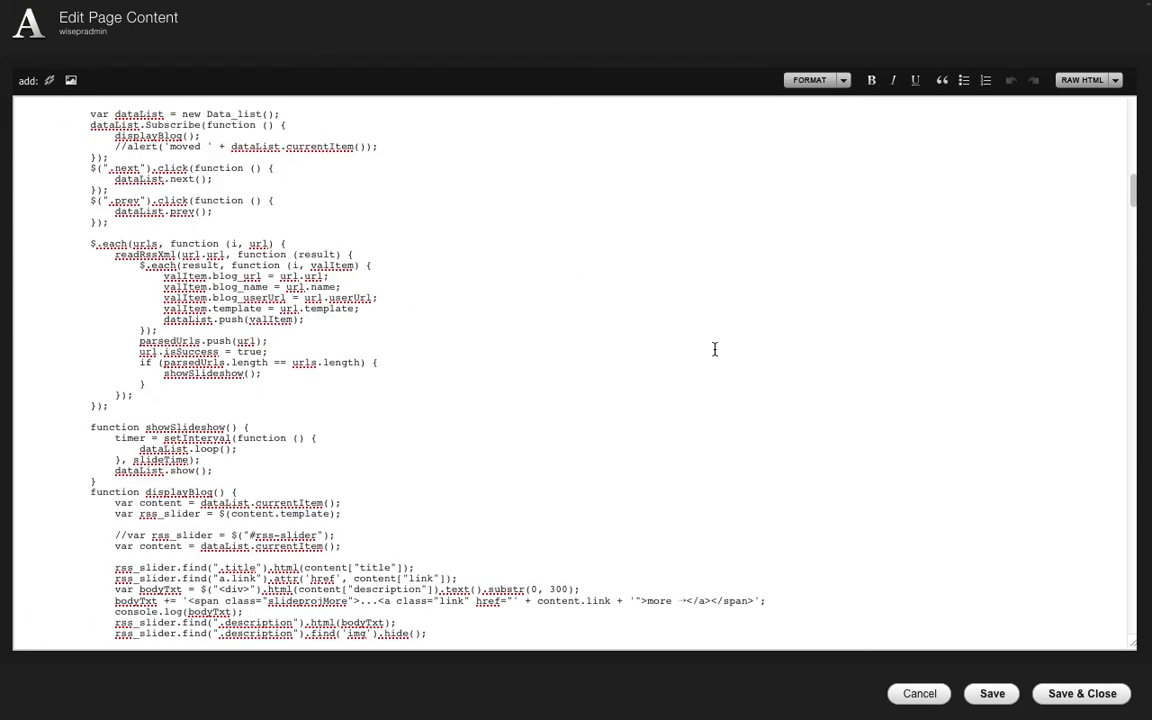
scroll(714, 349, up, 10)
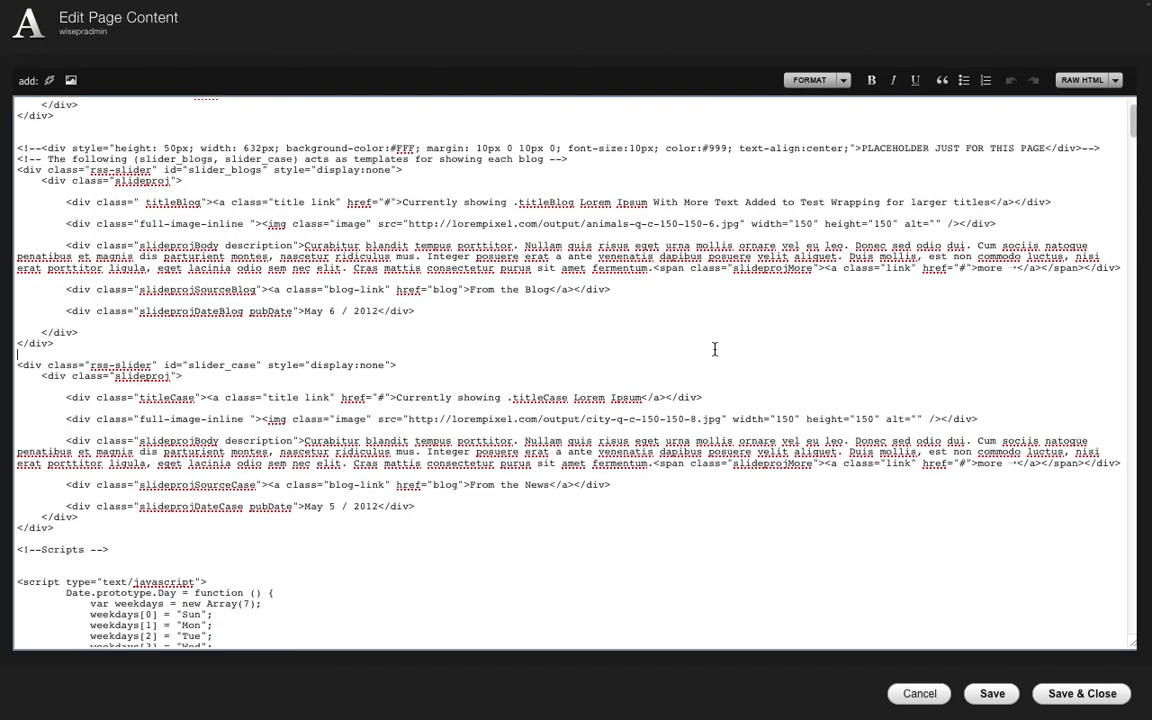
- Copy the slider widget's entire code and deselect the text
key(super+a)
scroll(714, 349, up, 1)
right_click(714, 349)
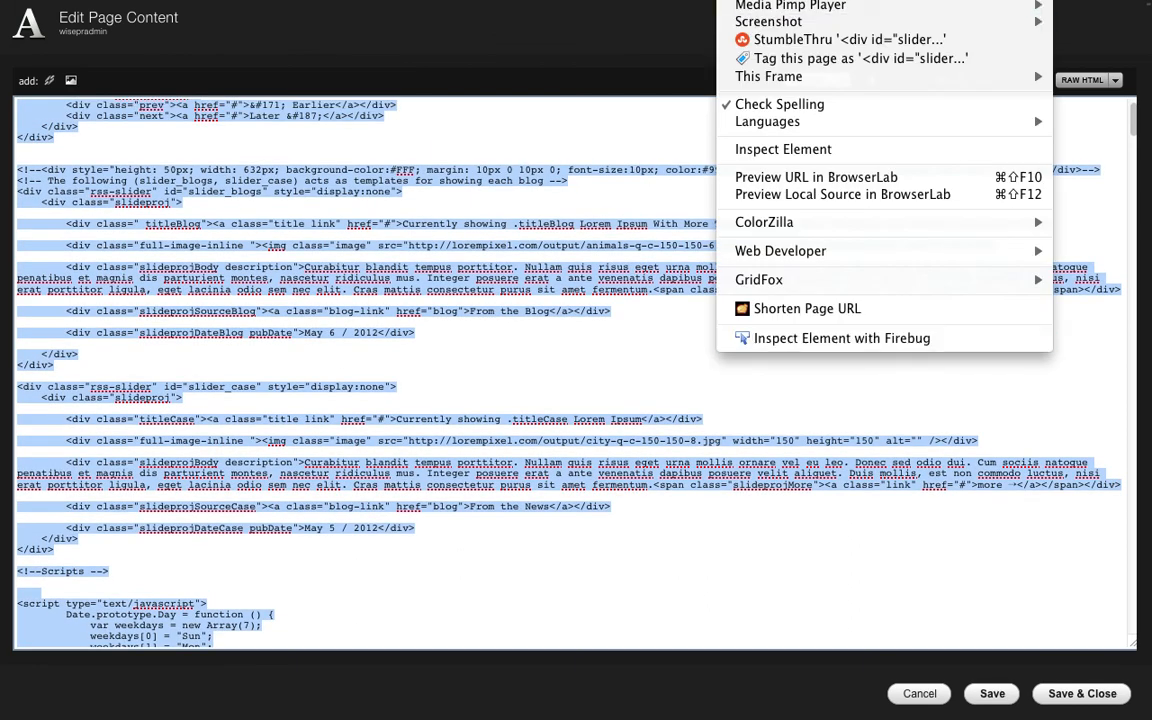
key(Escape)
click(591, 130)
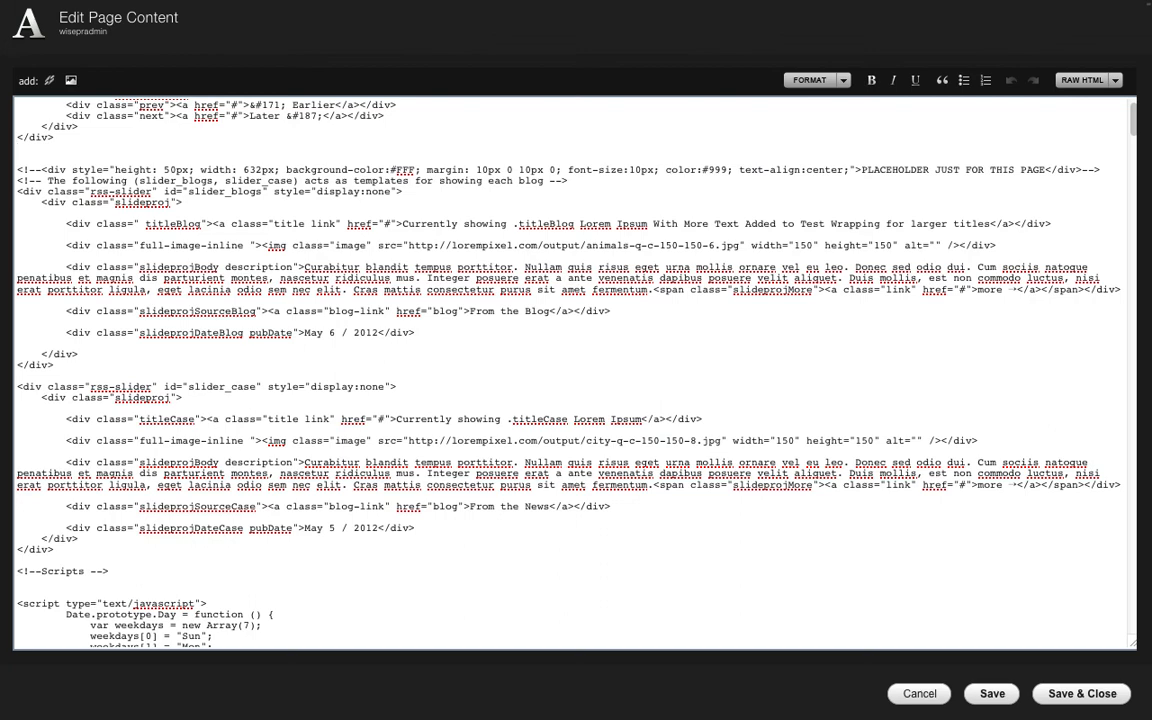
- Switch to the text editor, replace all of its document's text with the copied slider code, and move its window out of view
key(super+Tab)
key(super+Tab)
key(super+Tab)
key(super+Tab)
key(super+Tab)
key(super+Tab)
key(super+Tab)
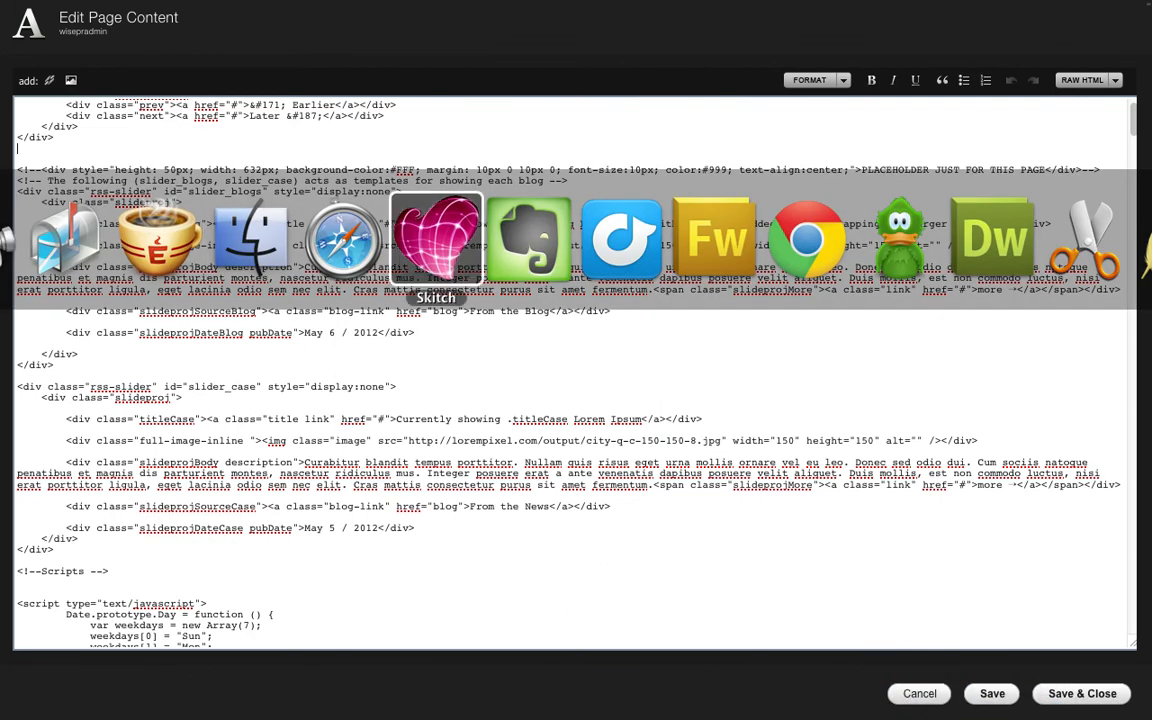
key(super+Tab)
key(super+Tab)
key(super+Tab)
key(super+Tab)
key(super+Tab)
key(super+Tab)
key(super+Tab)
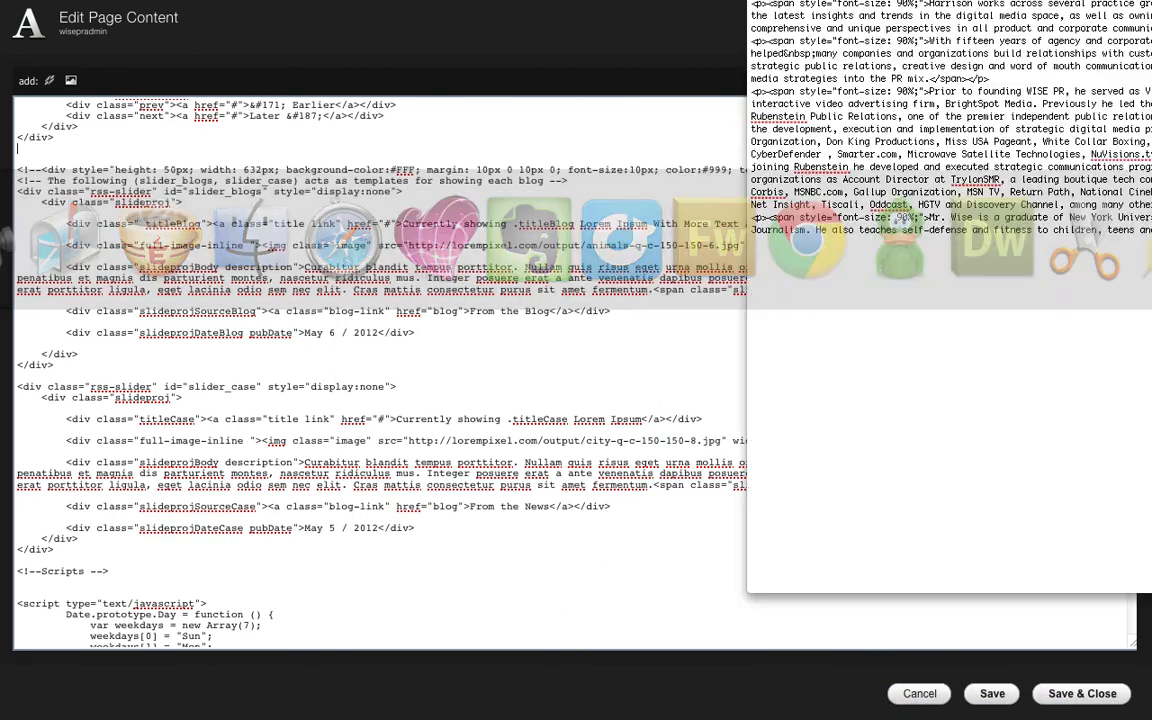
key(super+a)
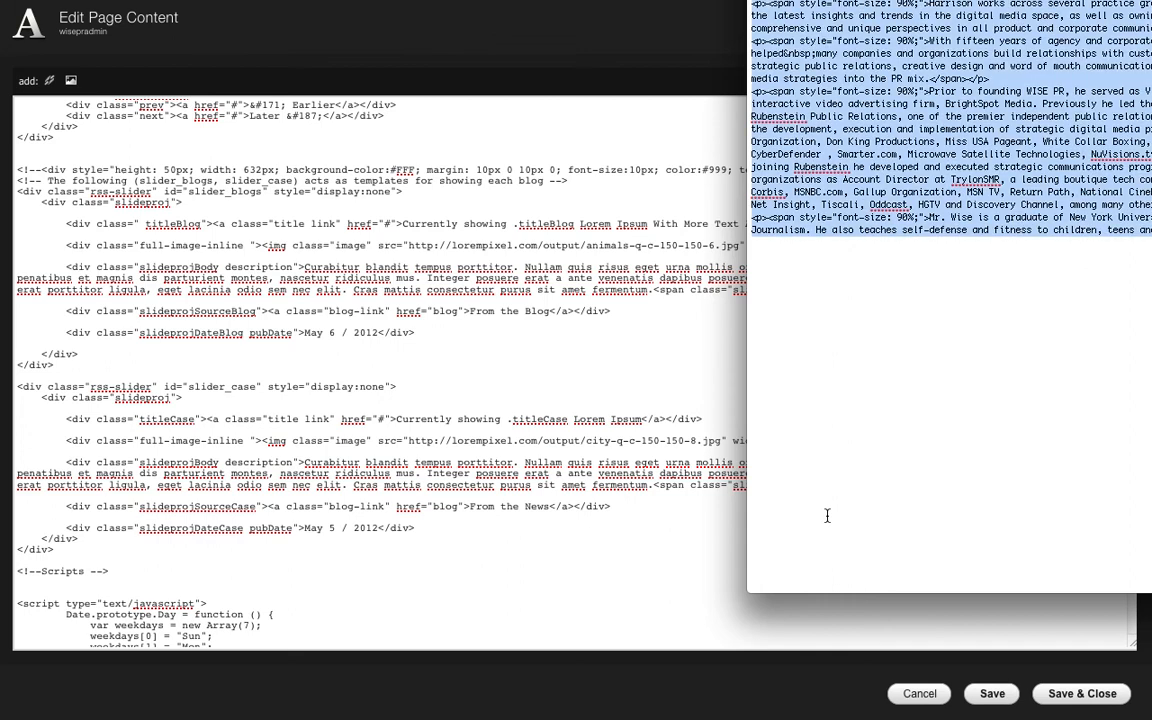
key(BackSpace)
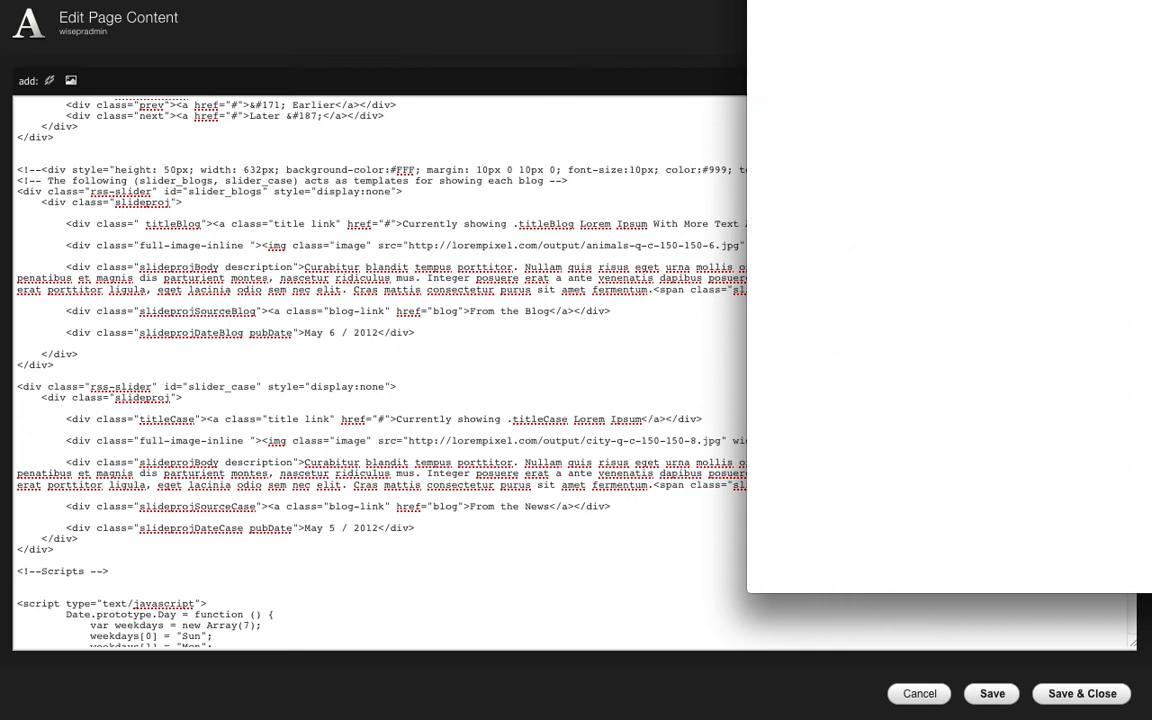
key(super+v)
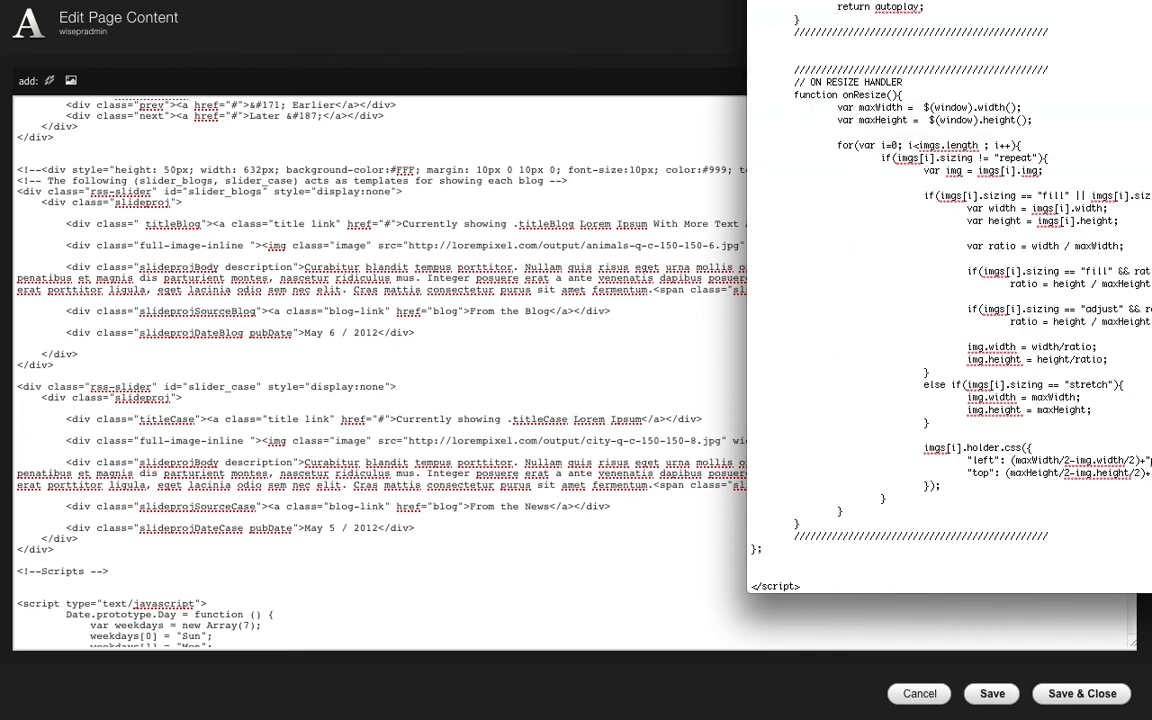
drag(1000, 0, 1151, 0)
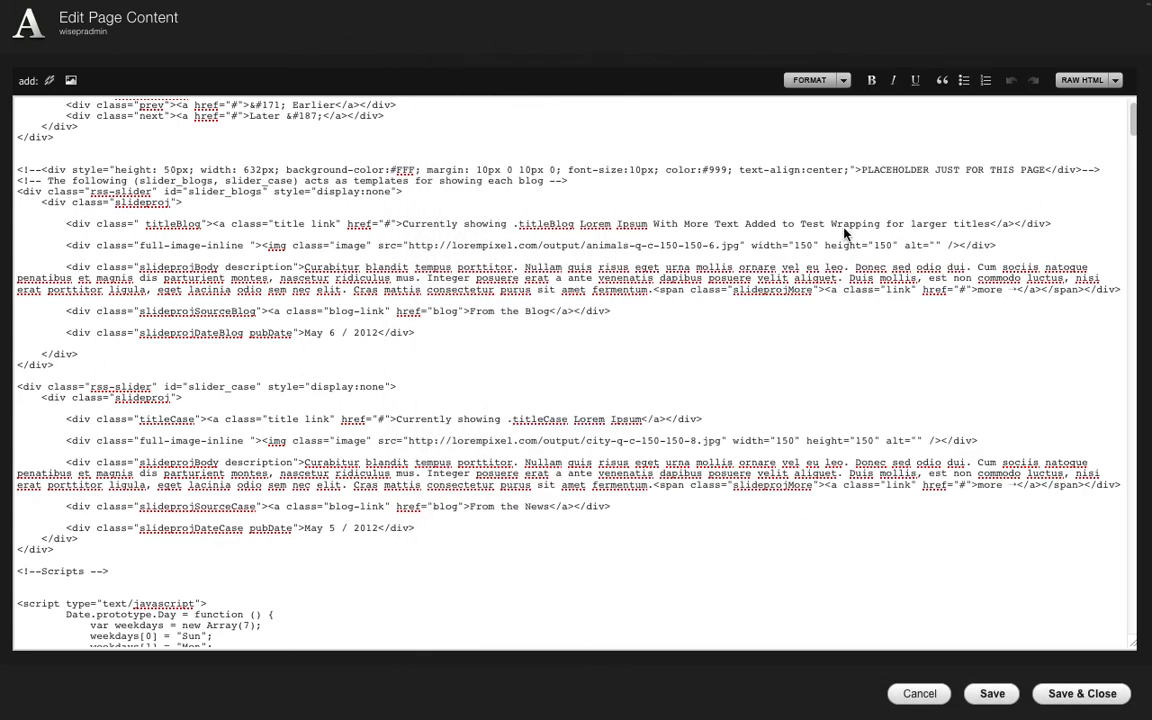
- Close the slider widget's editor without saving and preview the site's About Us page
click(917, 696)
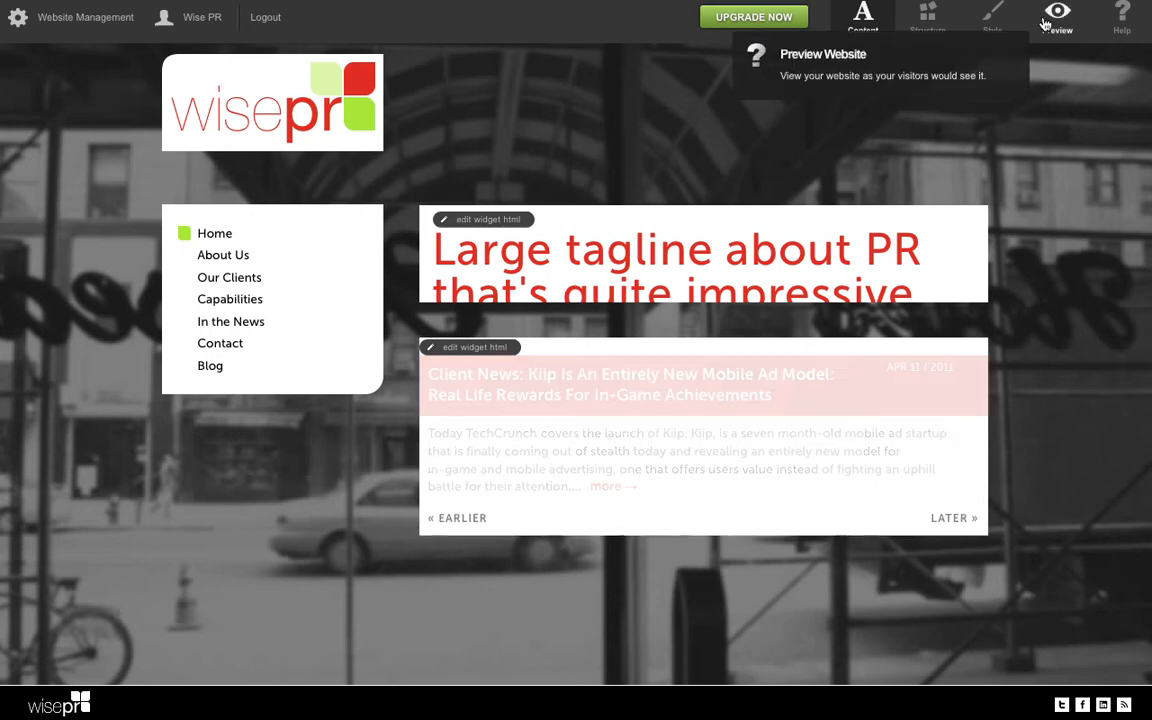
click(1058, 20)
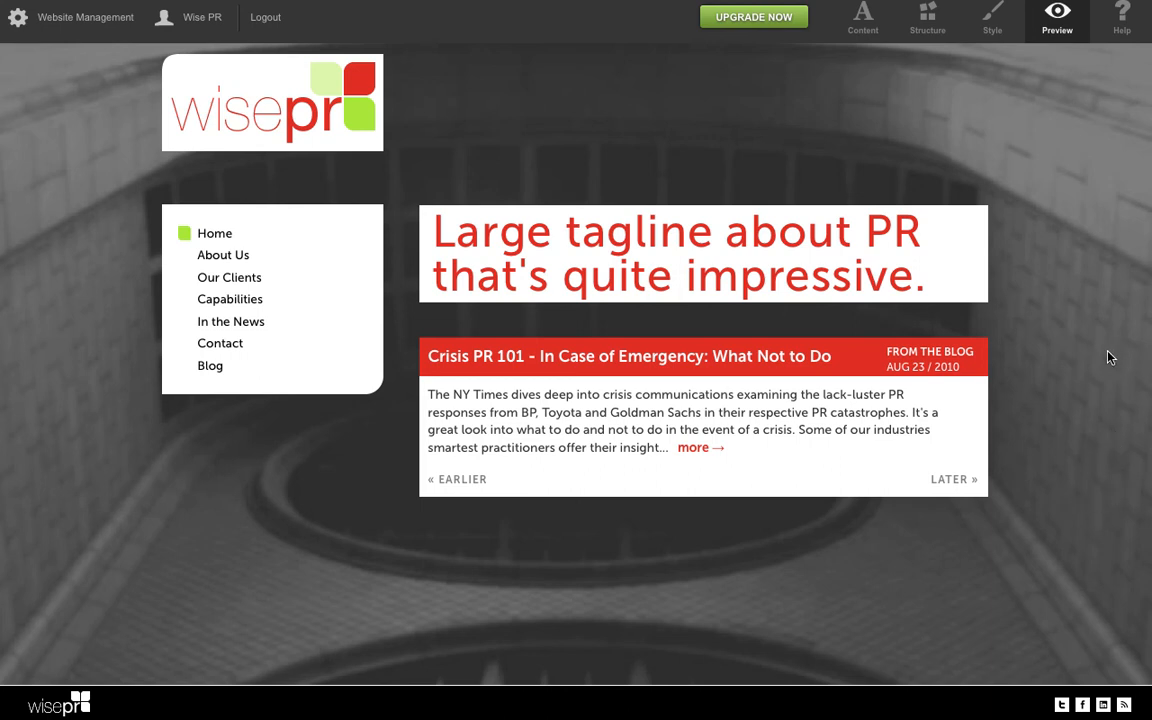
click(227, 258)
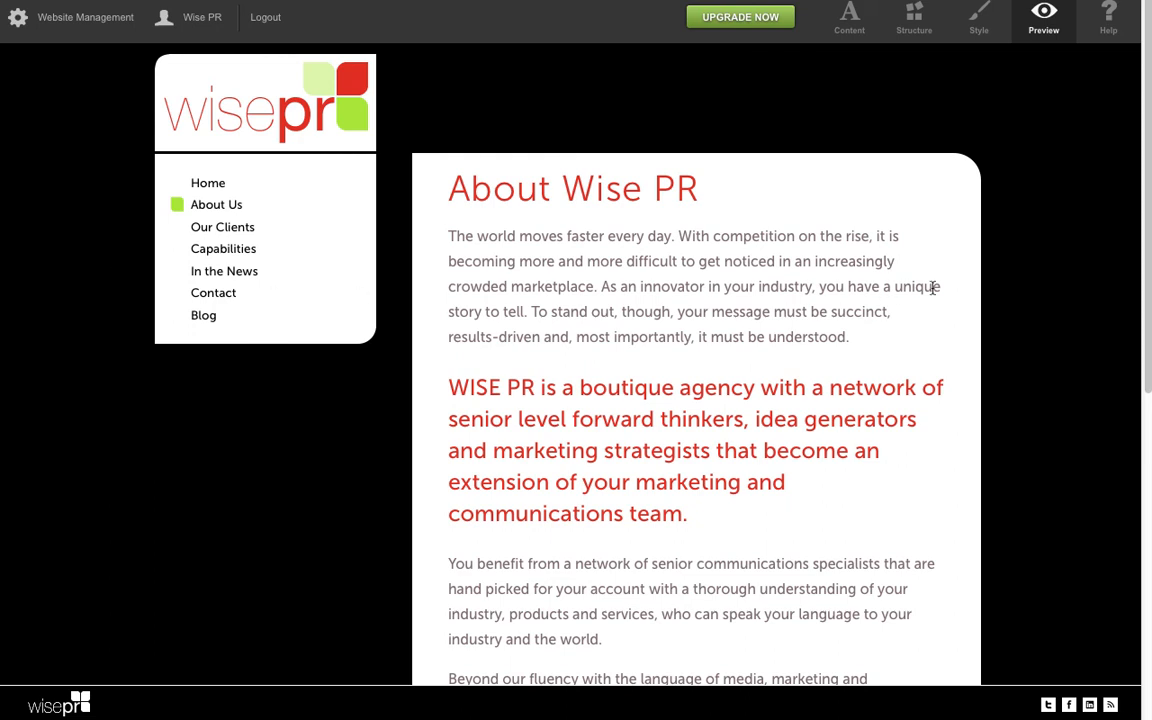
- Look through the About Us page's text down to the Leadership section
scroll(1060, 268, down, 5)
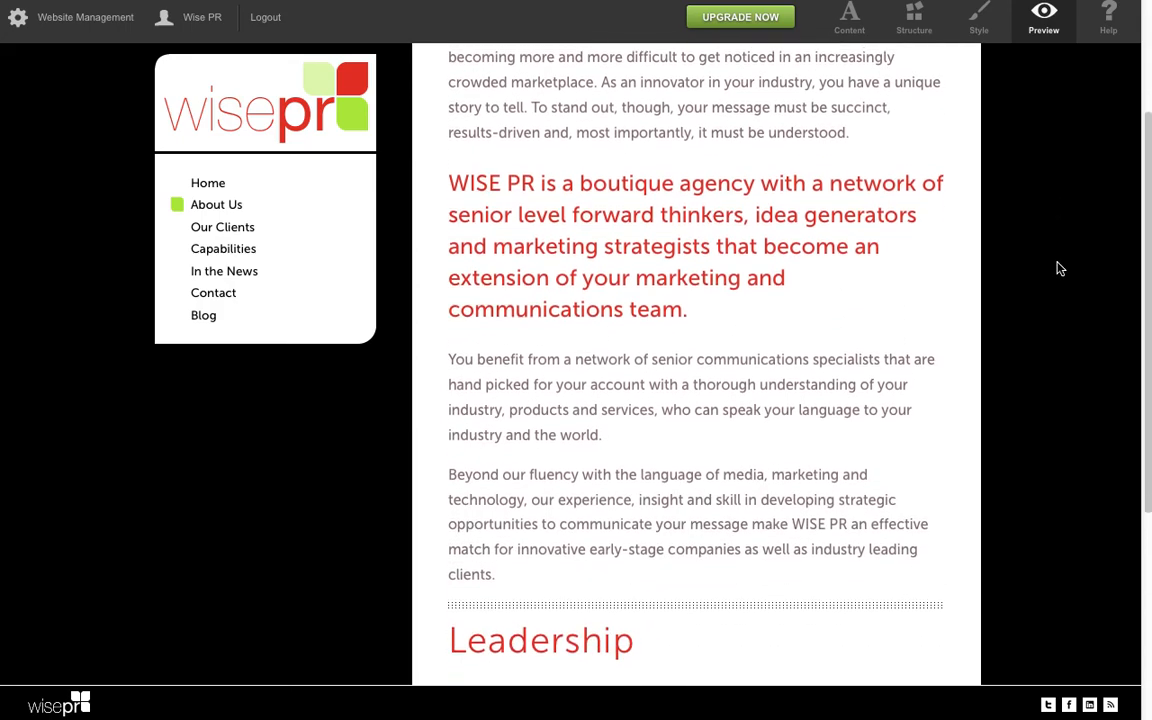
scroll(1060, 268, down, 1)
scroll(1060, 268, up, 5)
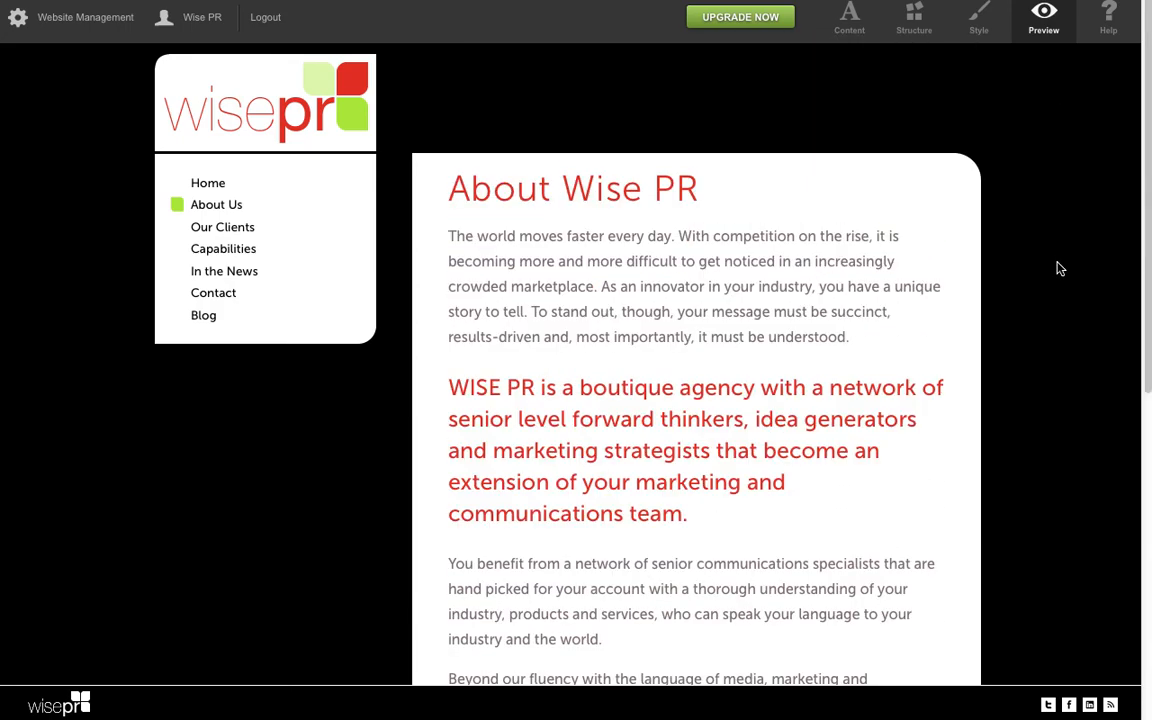
scroll(1060, 268, down, 5)
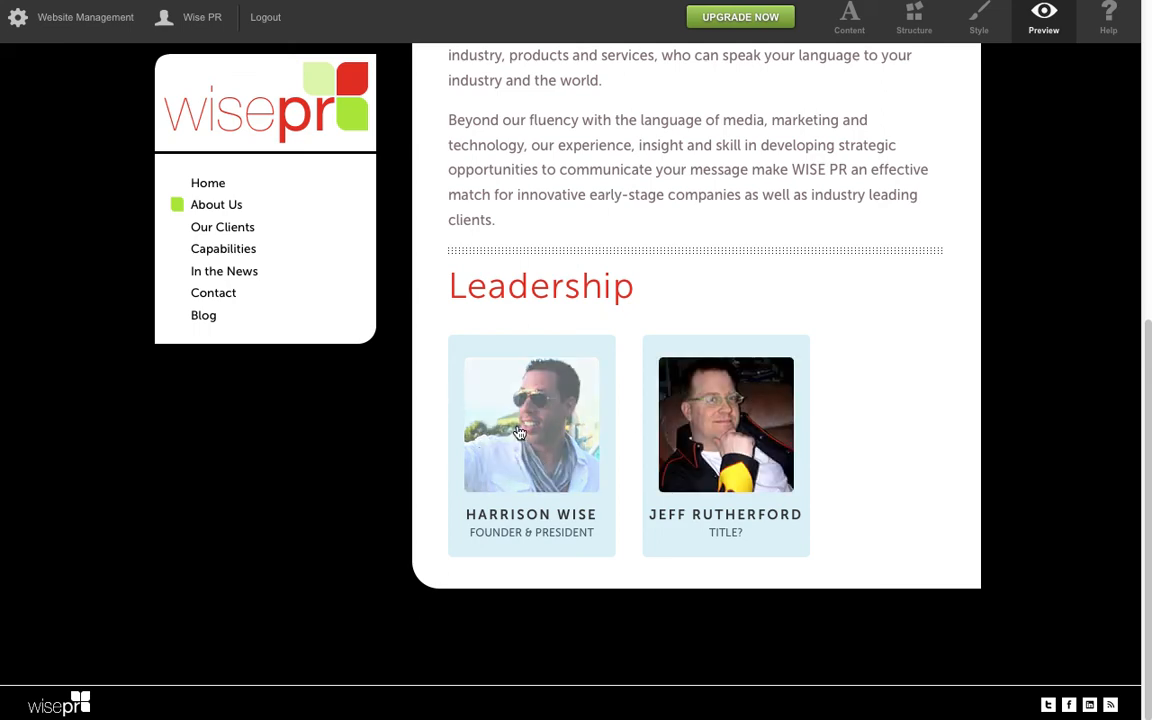
- Read the founder's bio pop-up in the Leadership section and check its LinkedIn link, closing both the profile and the pop-up
click(519, 432)
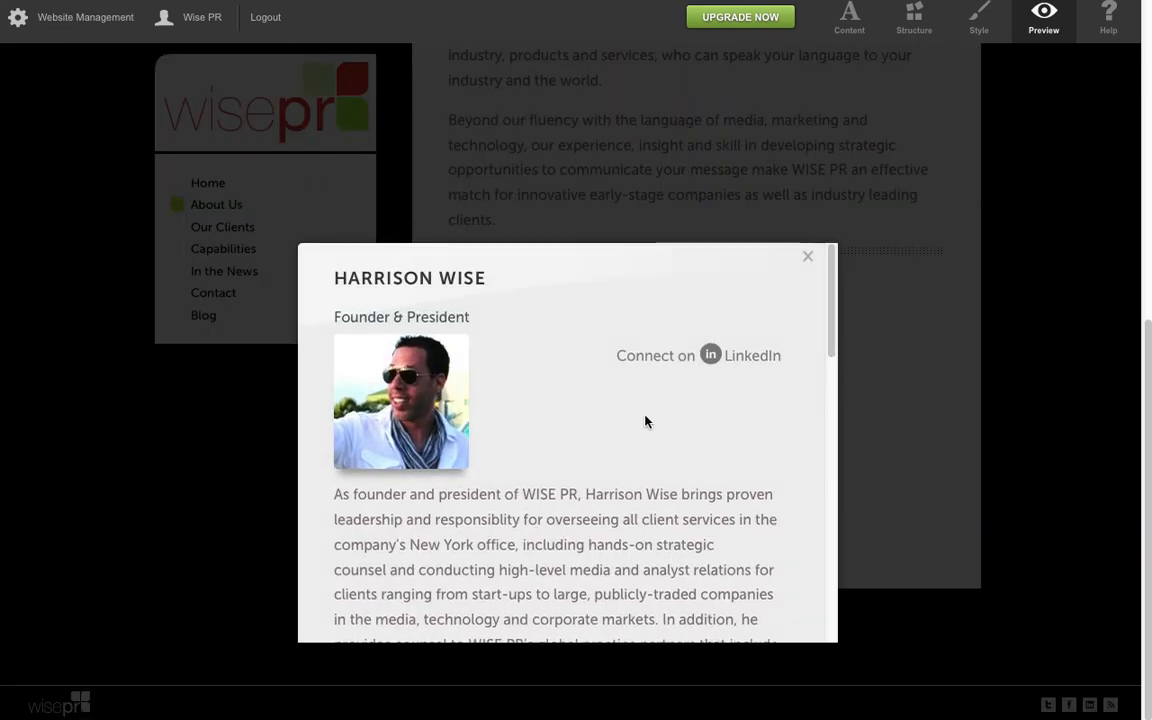
scroll(640, 424, down, 5)
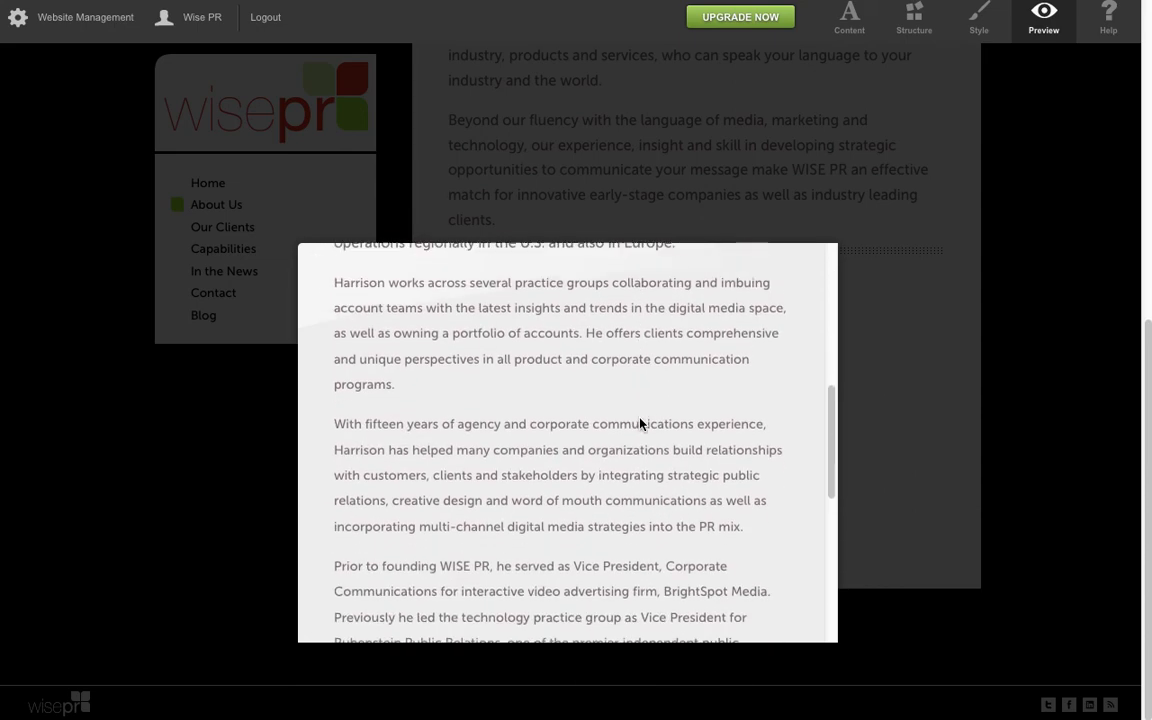
scroll(640, 418, down, 2)
scroll(641, 424, down, 1)
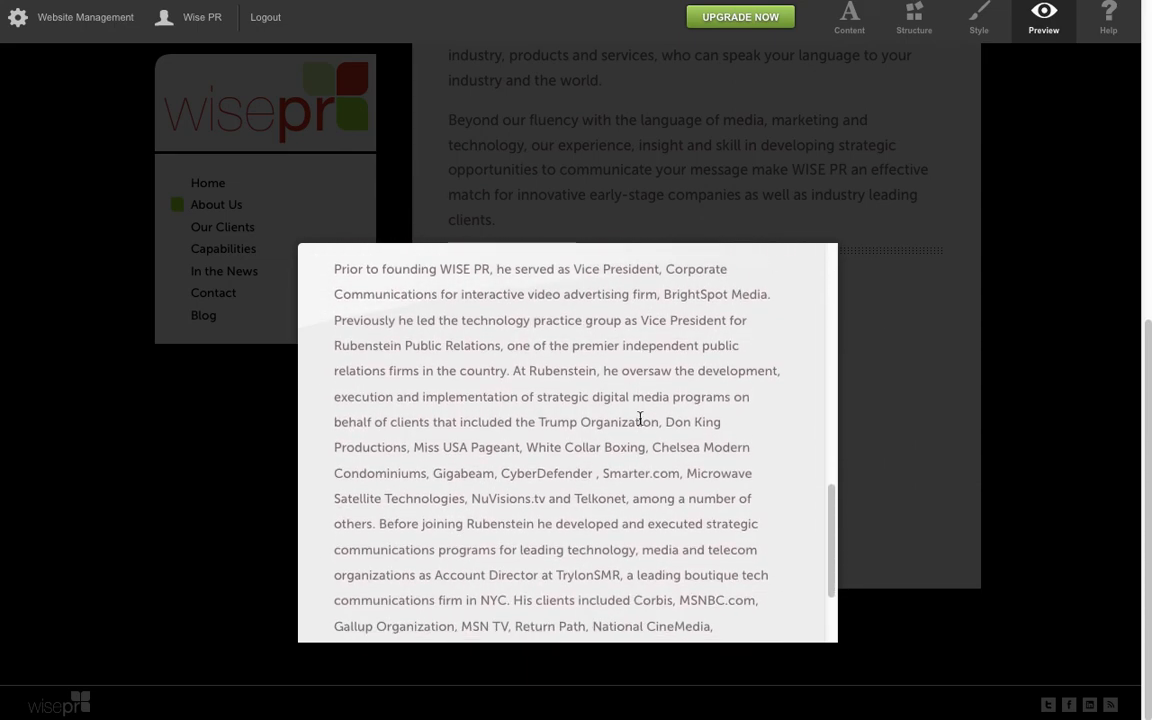
scroll(641, 424, up, 10)
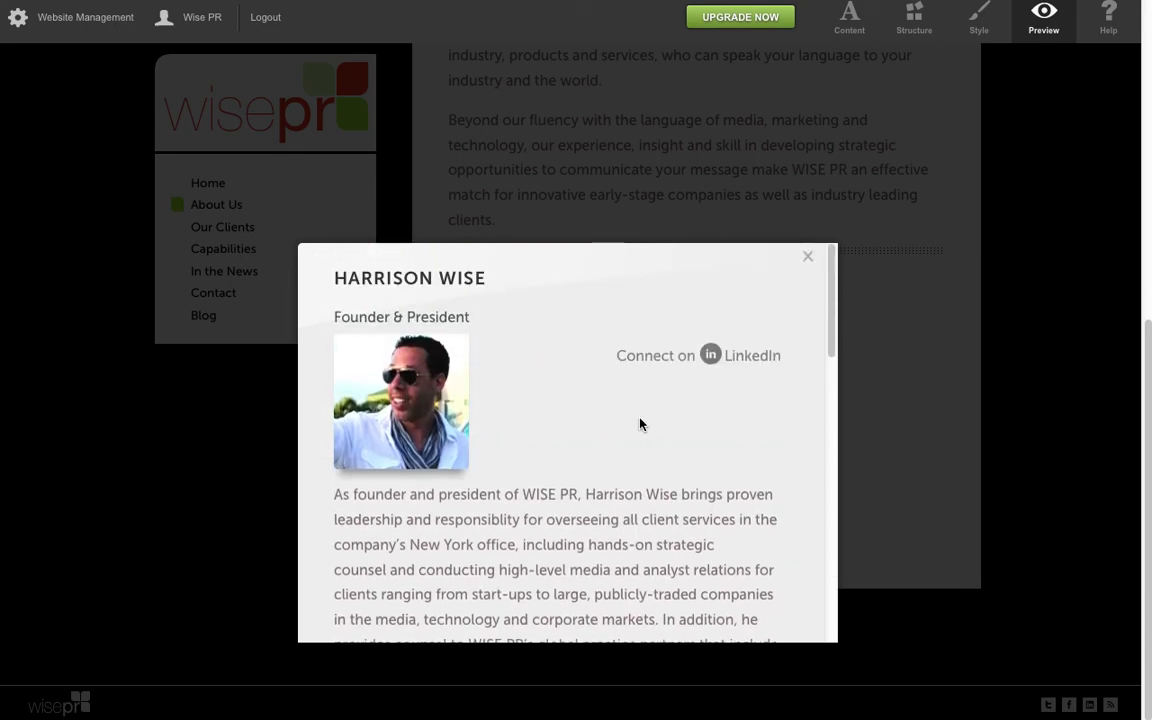
click(670, 357)
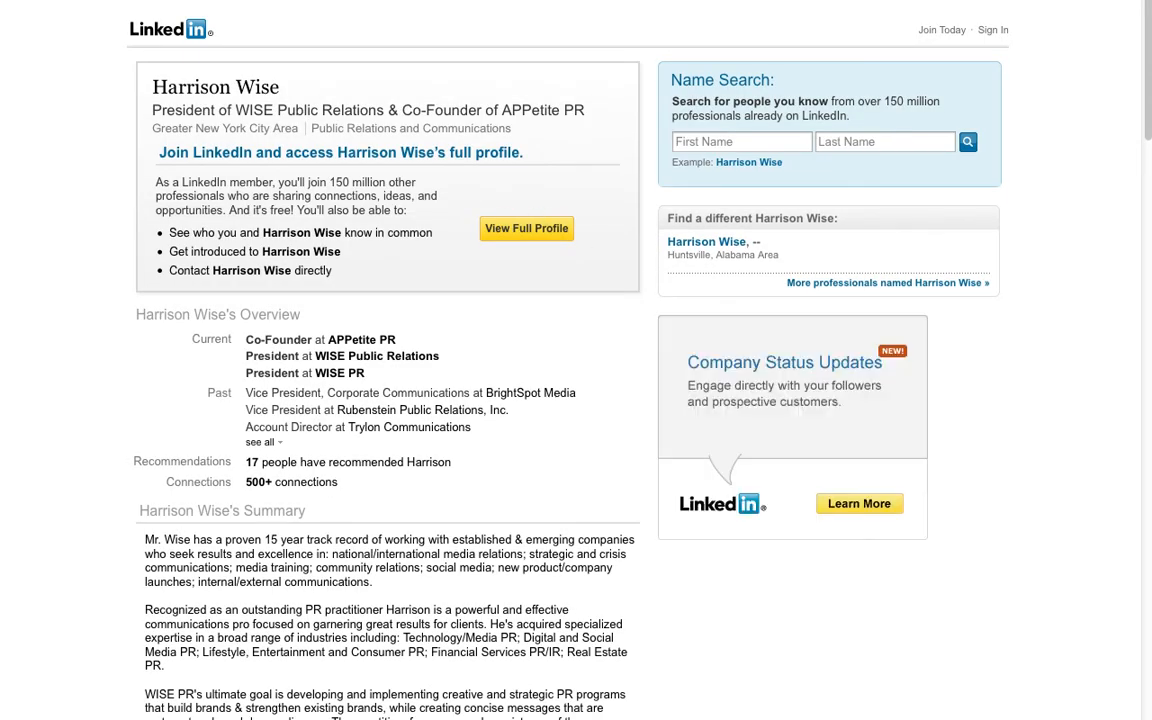
key(super+w)
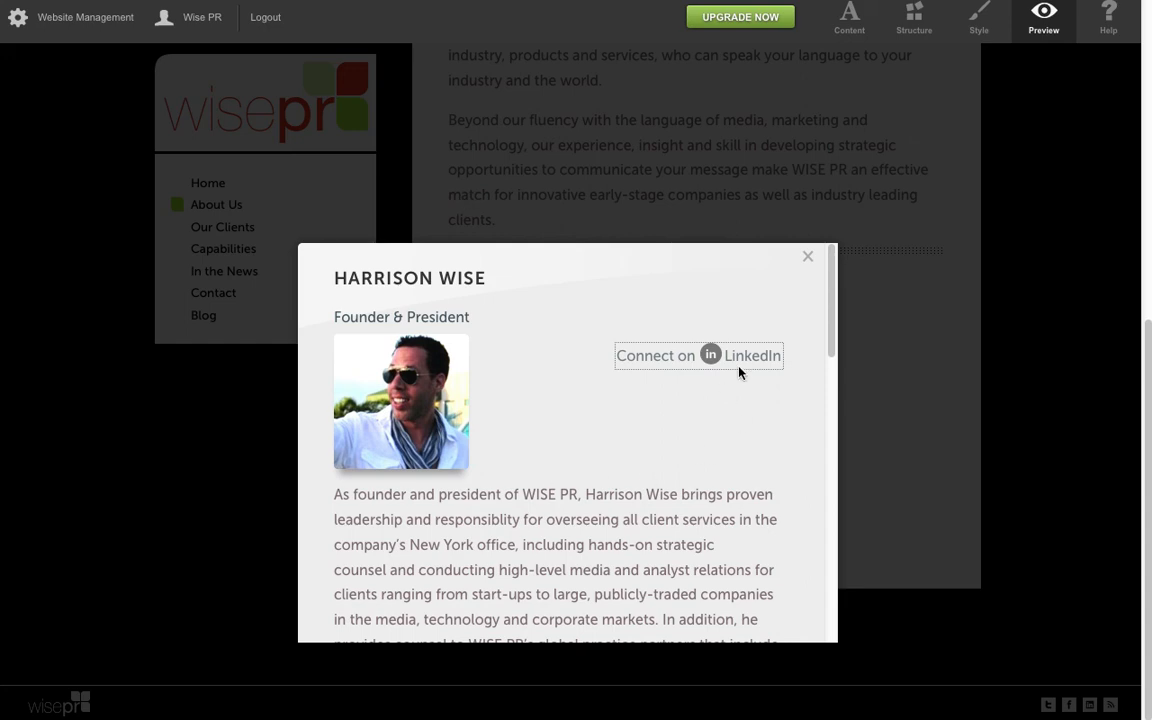
click(806, 258)
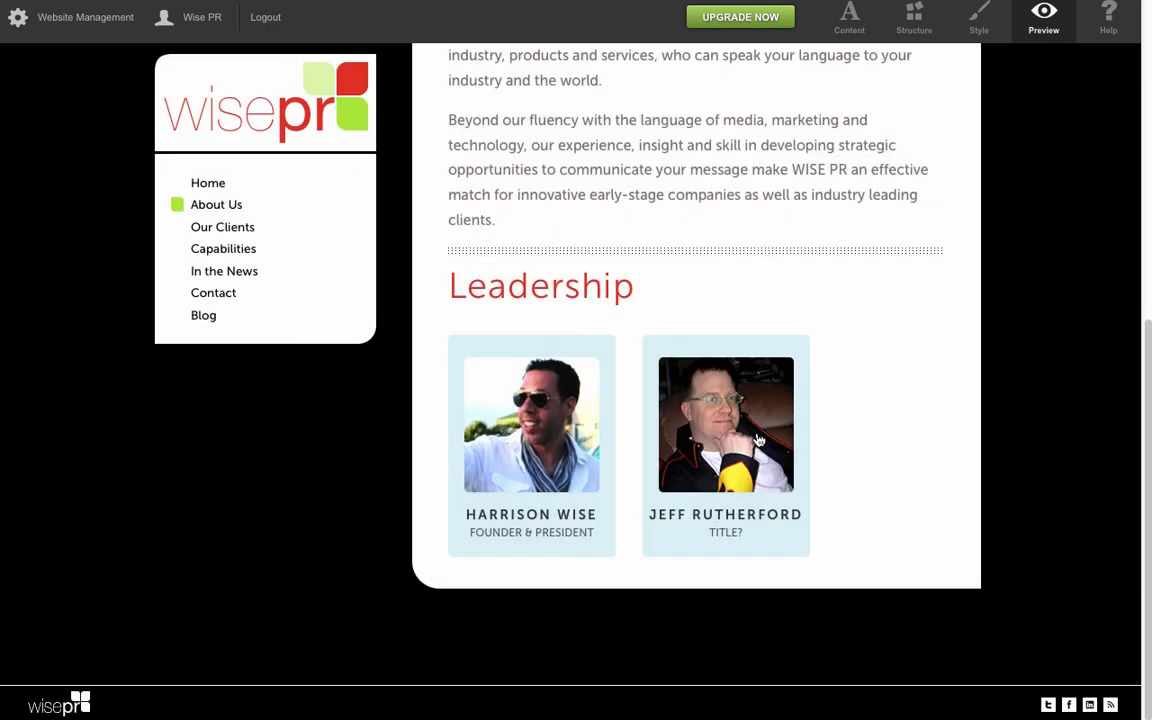
- Check the LinkedIn link and the title placeholder in the second leader's bio pop-up, and close it
click(750, 401)
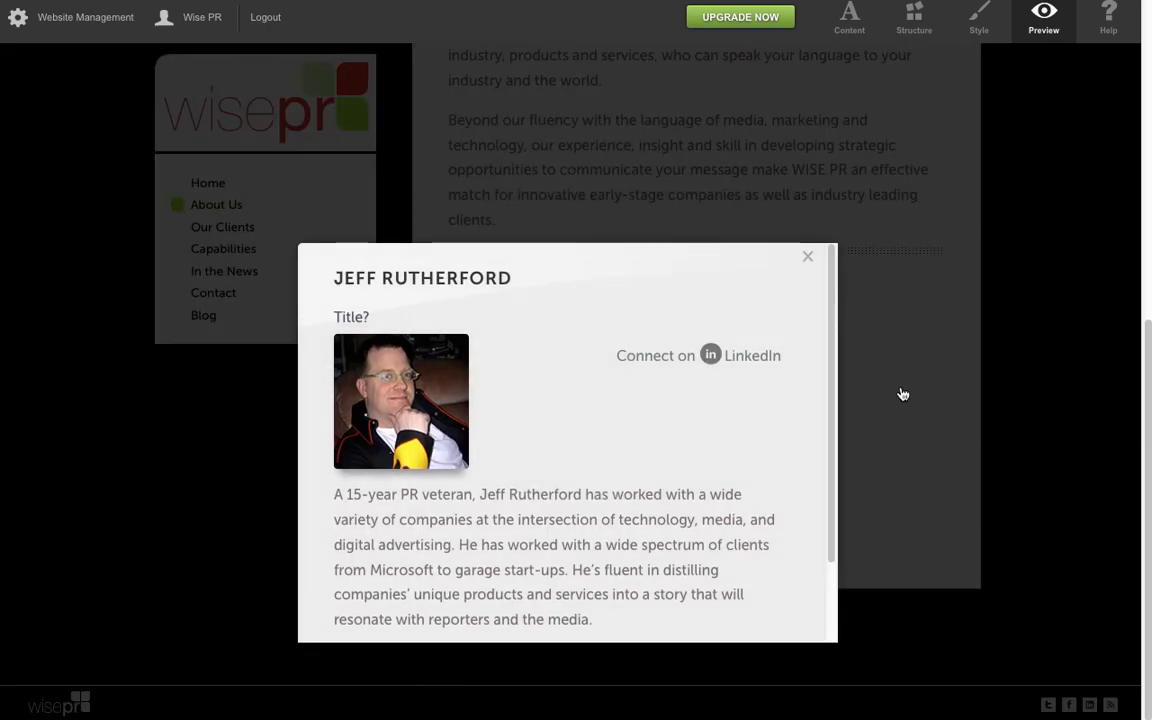
click(760, 362)
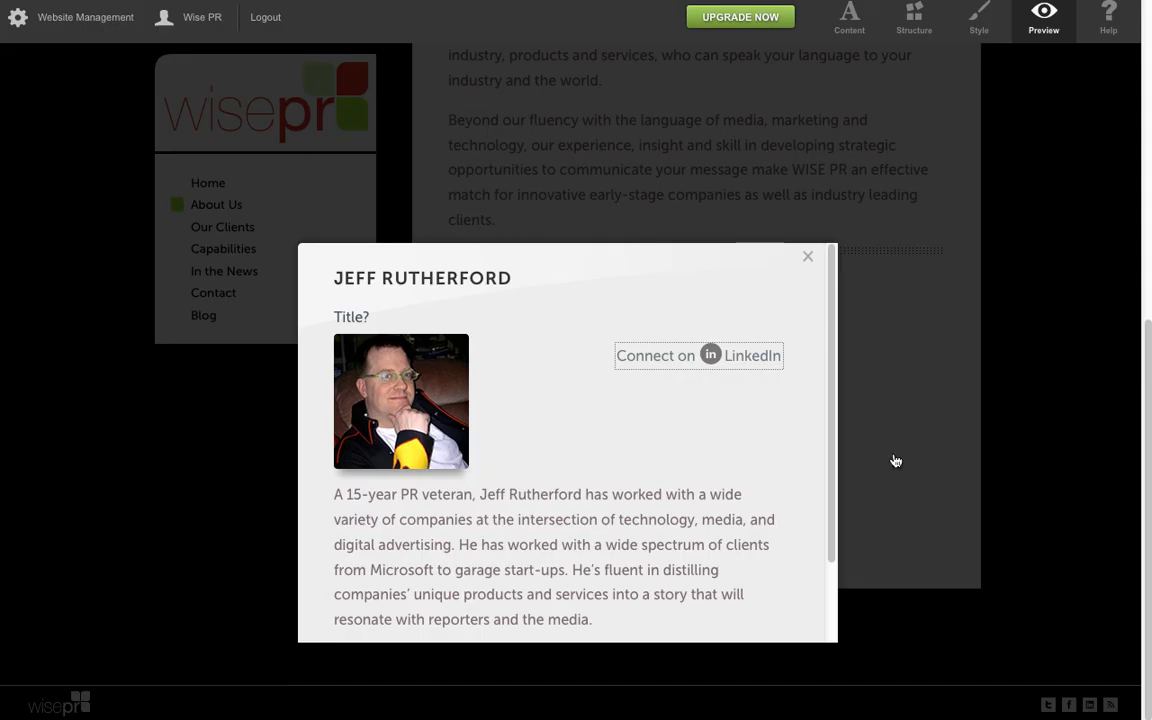
click(675, 490)
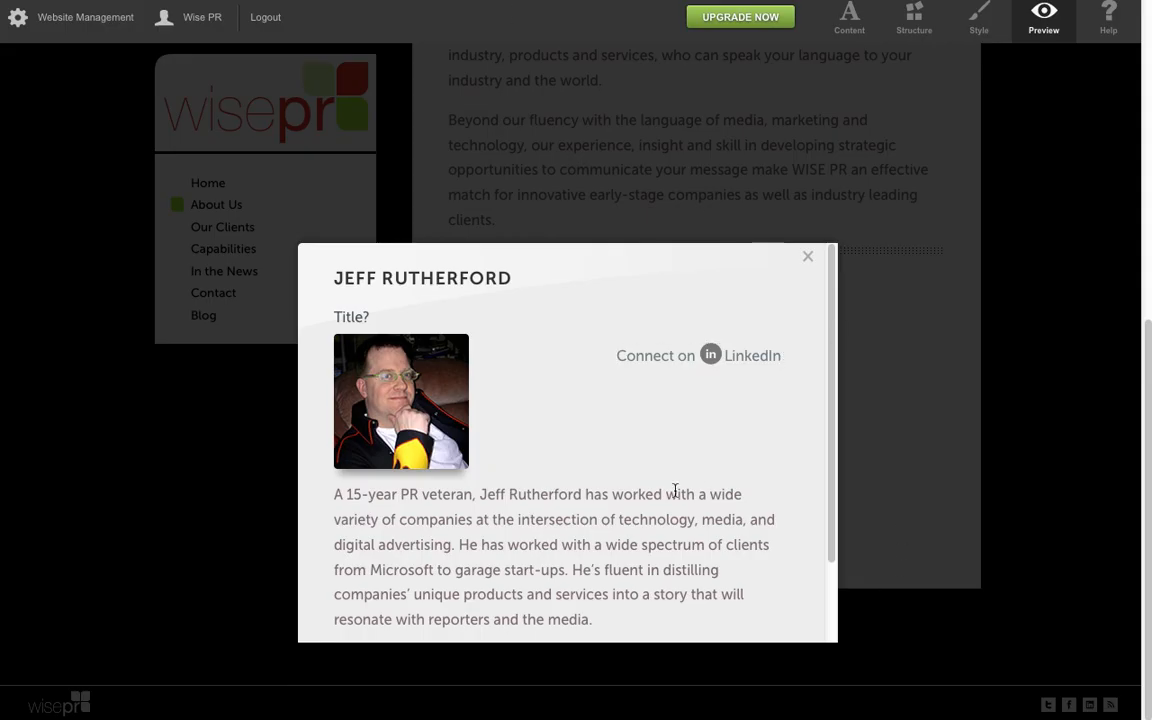
drag(333, 318, 345, 317)
click(352, 317)
click(812, 259)
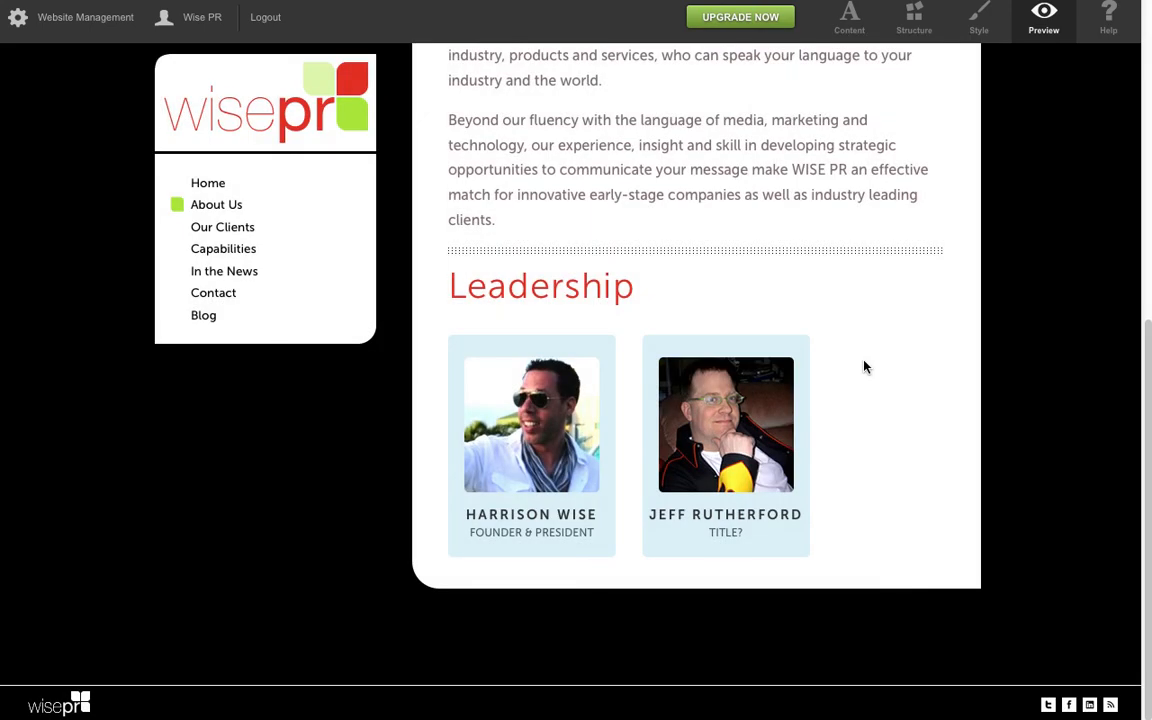
- Switch the About Us page to content editing and open its page content in the editor
scroll(862, 366, up, 6)
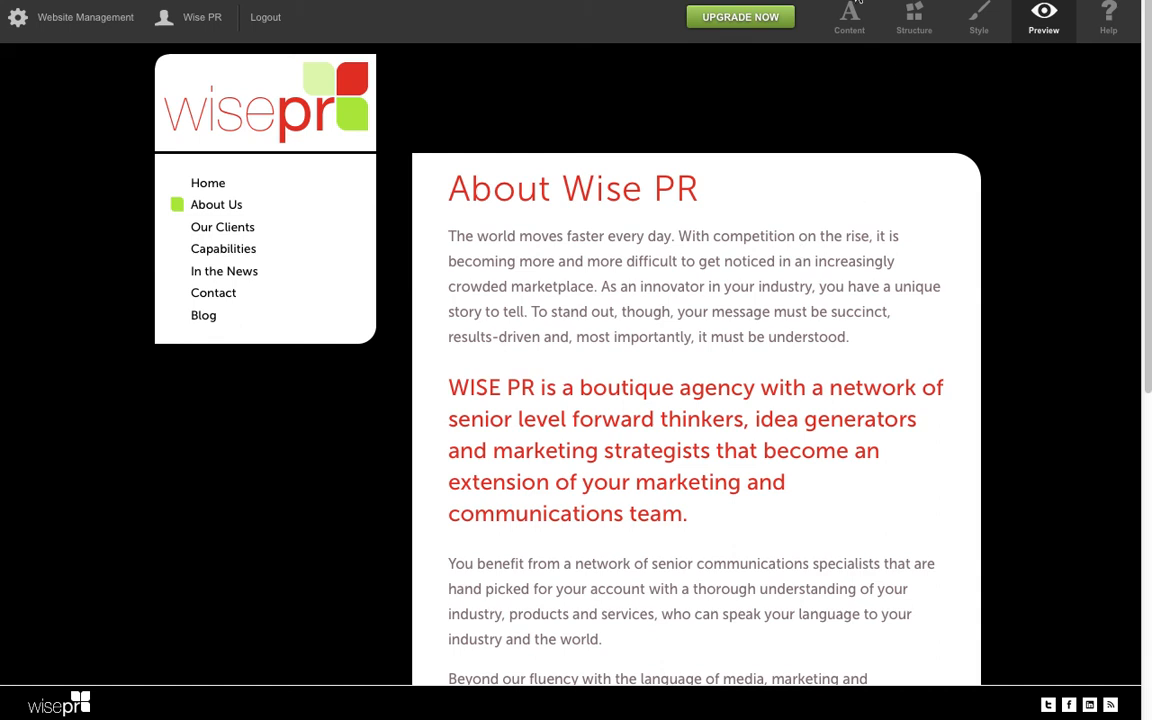
click(845, 14)
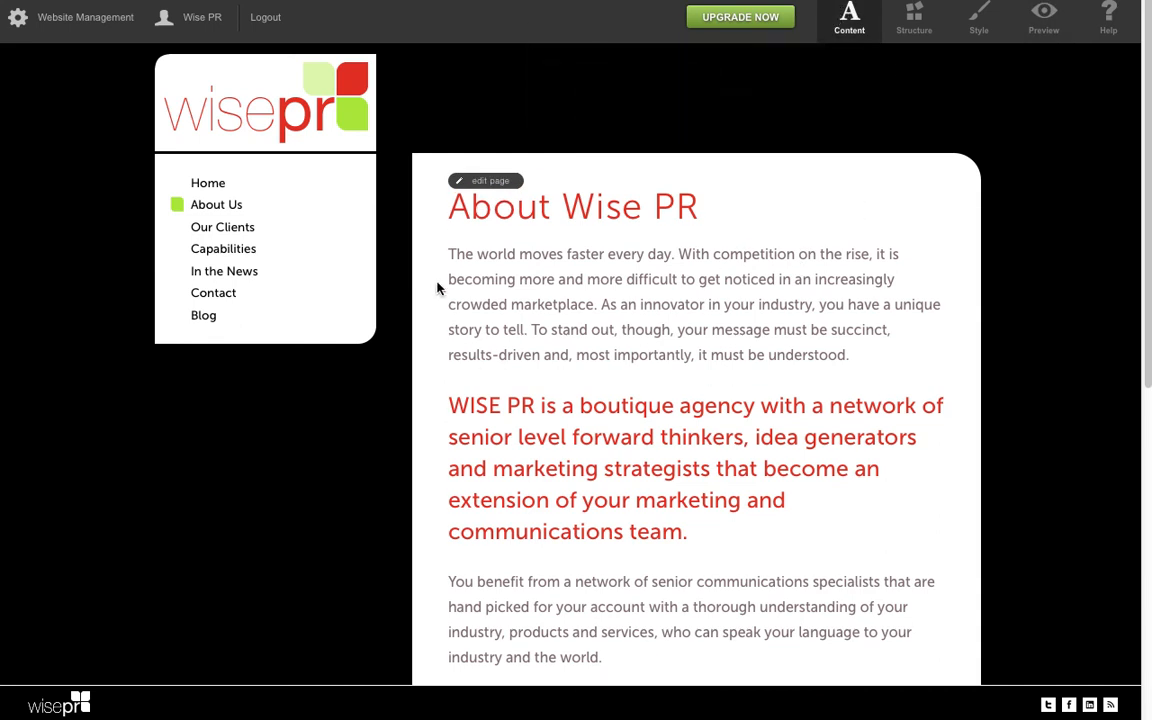
click(502, 181)
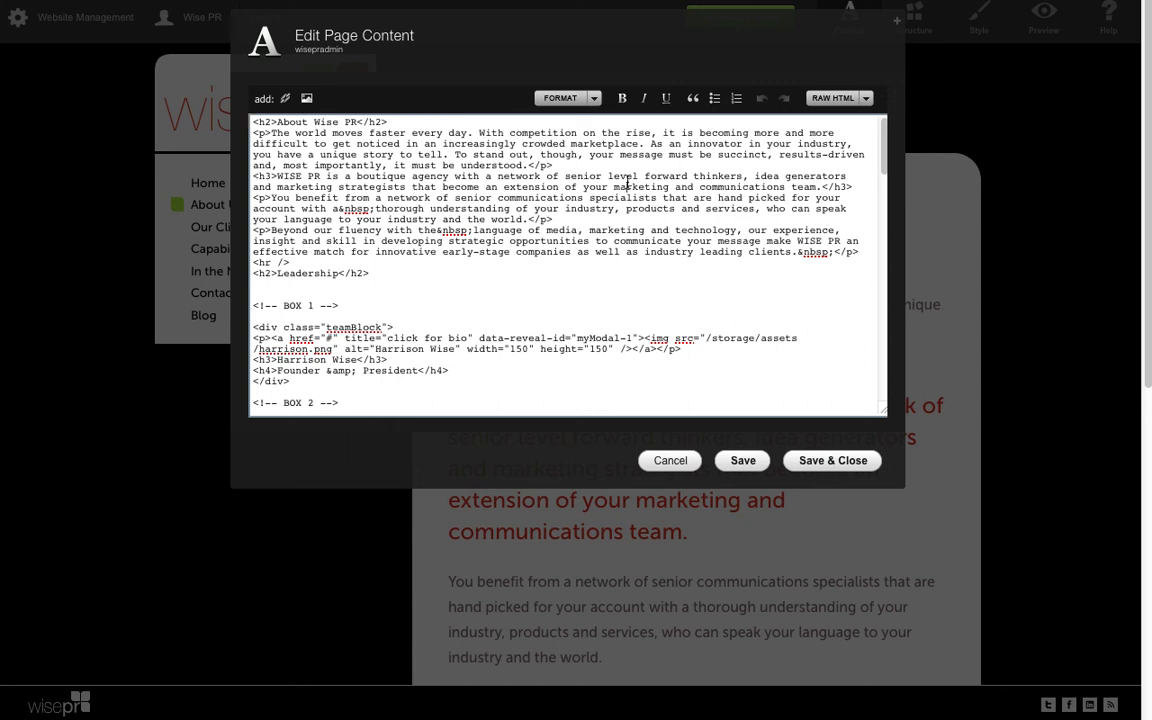
- Back up the page's entire HTML into a new text editor document and return to the page editor with nothing selected
key(ctrl+a)
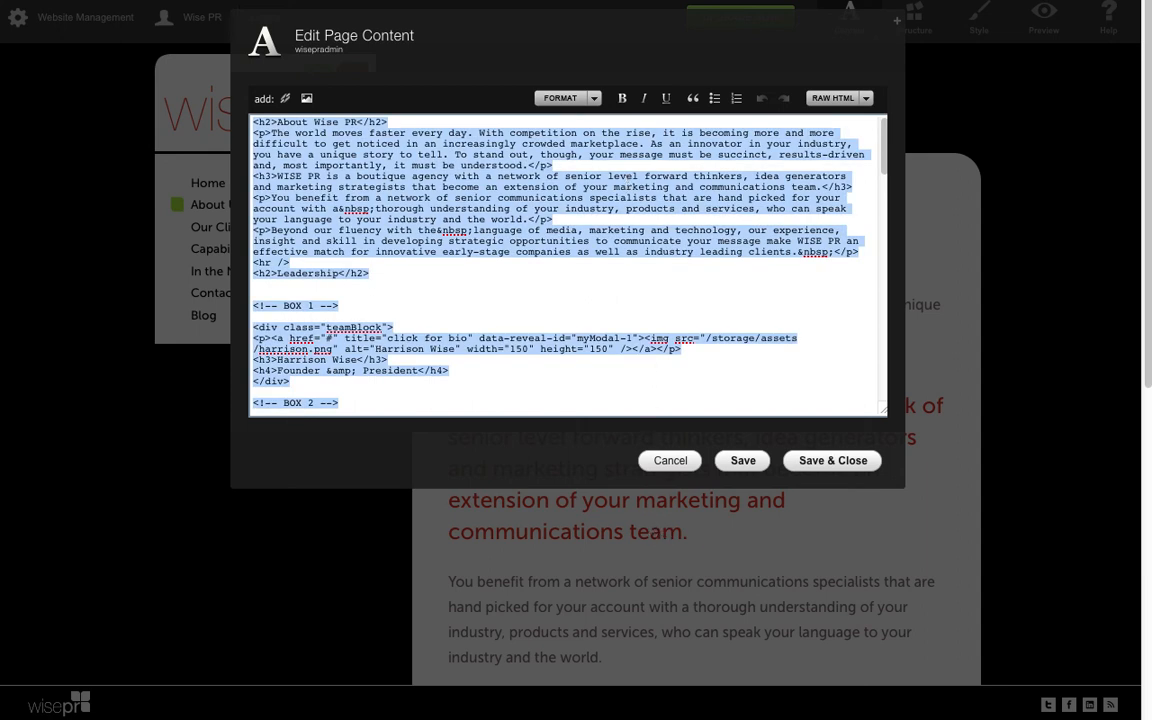
key(super+Tab)
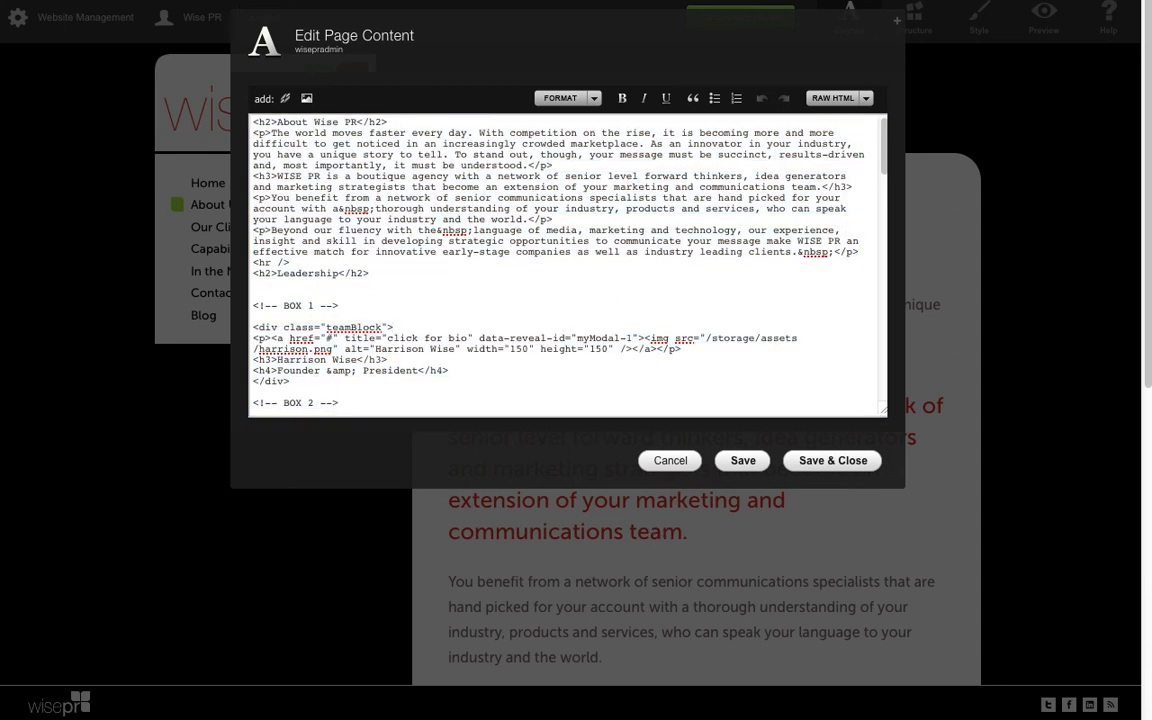
key(super+n)
key(super+v)
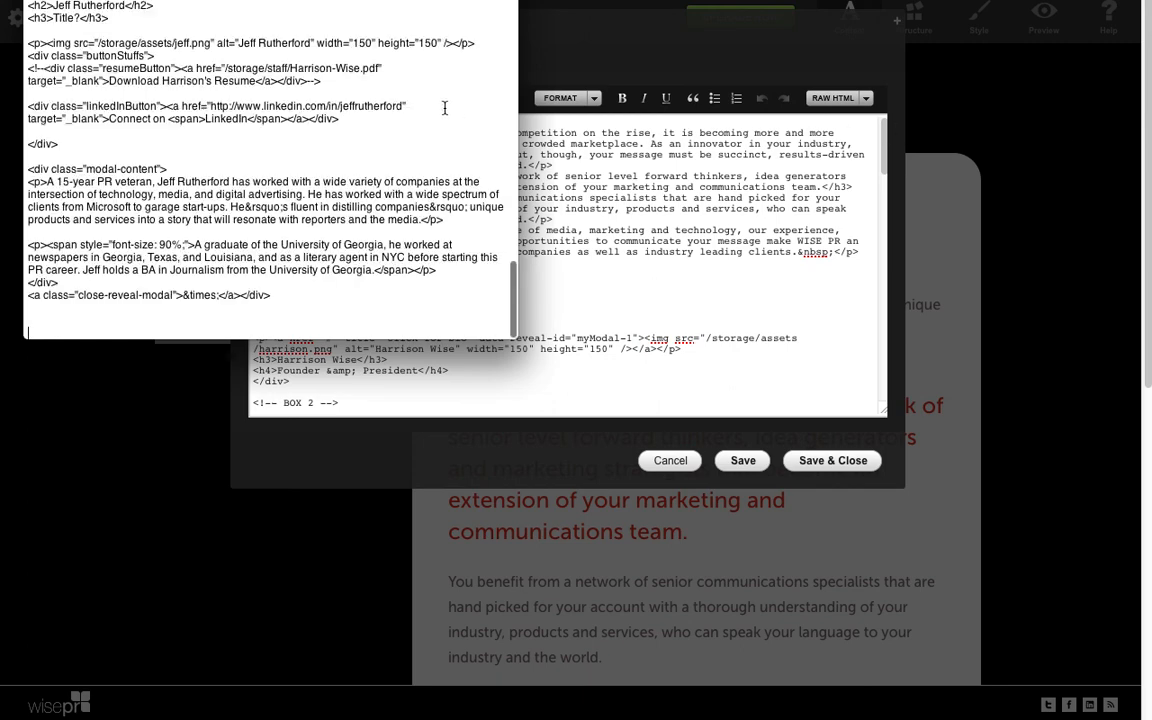
key(super+Tab)
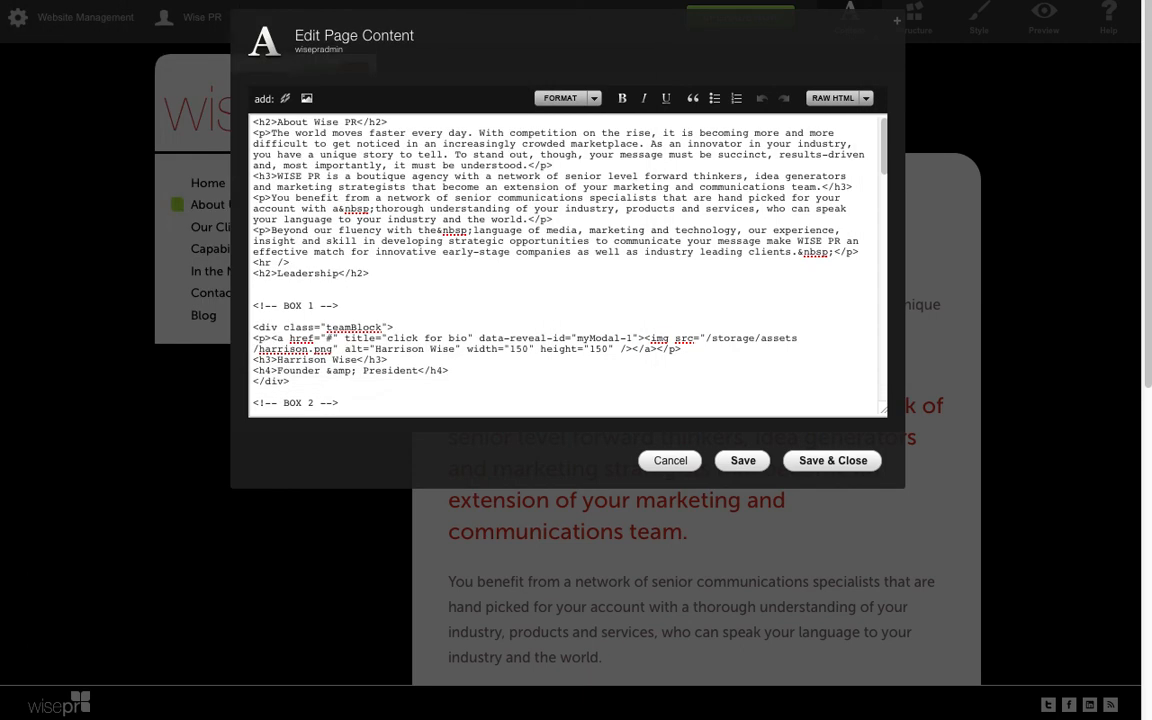
key(super+a)
click(695, 208)
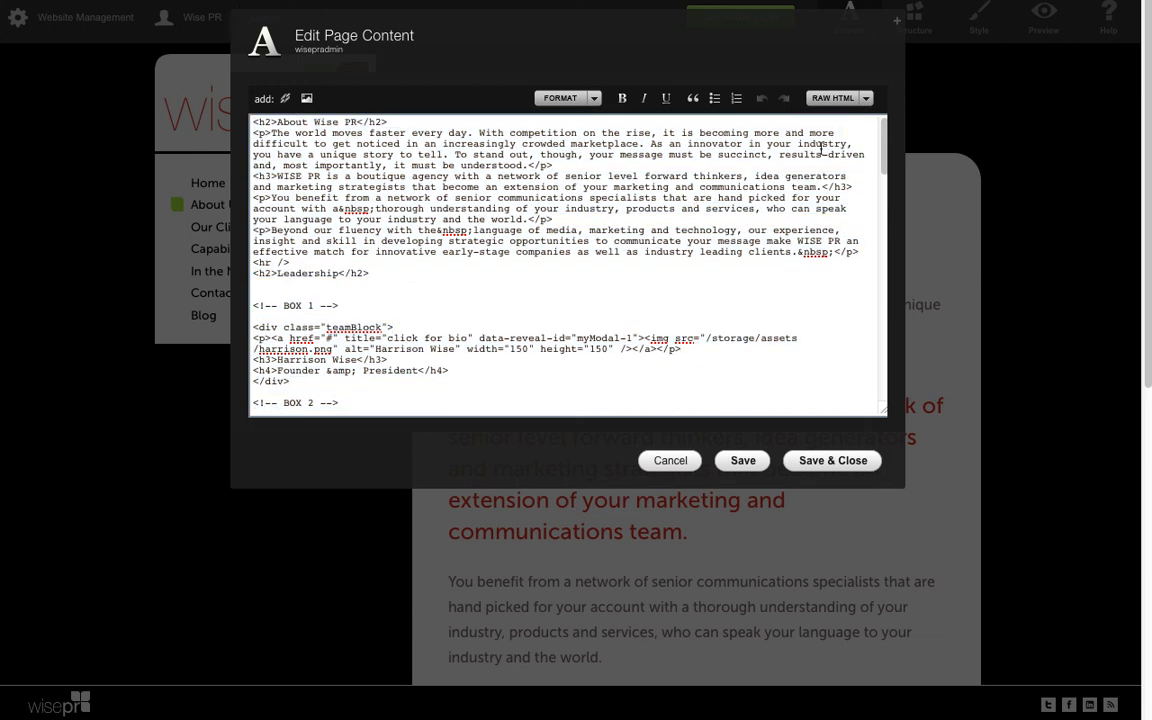
- Check the editor's available content modes and highlight the "About Wise PR" heading and the introductory paragraphs in the raw HTML
click(821, 100)
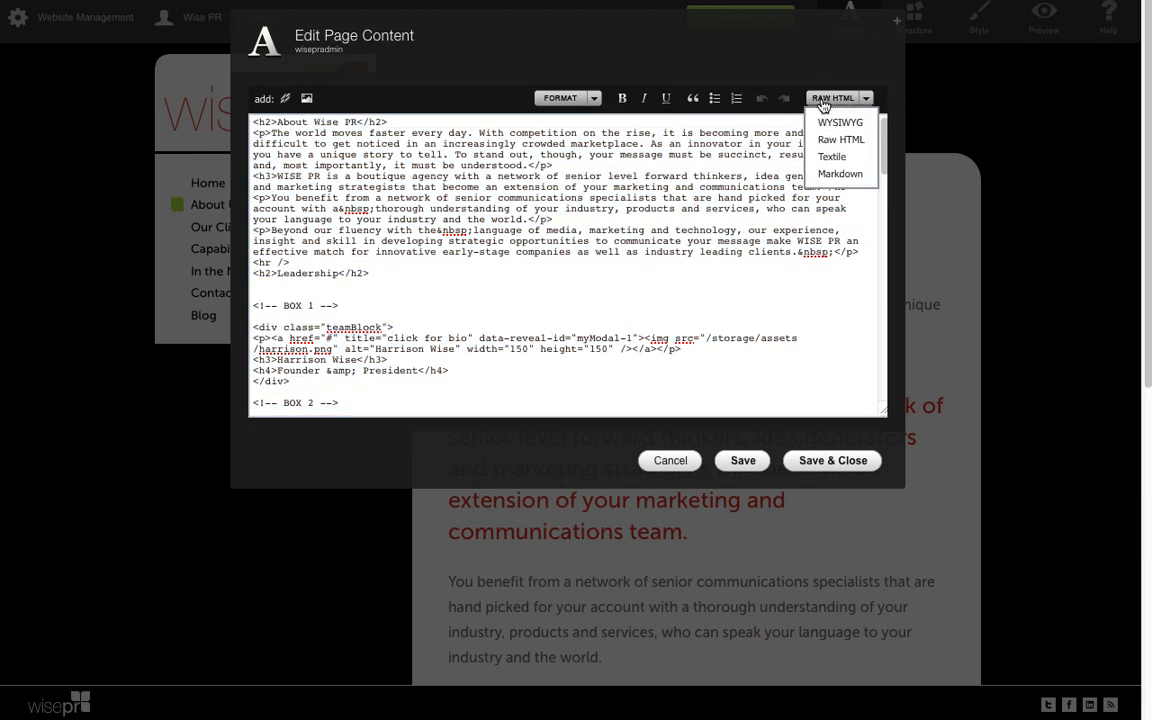
click(745, 148)
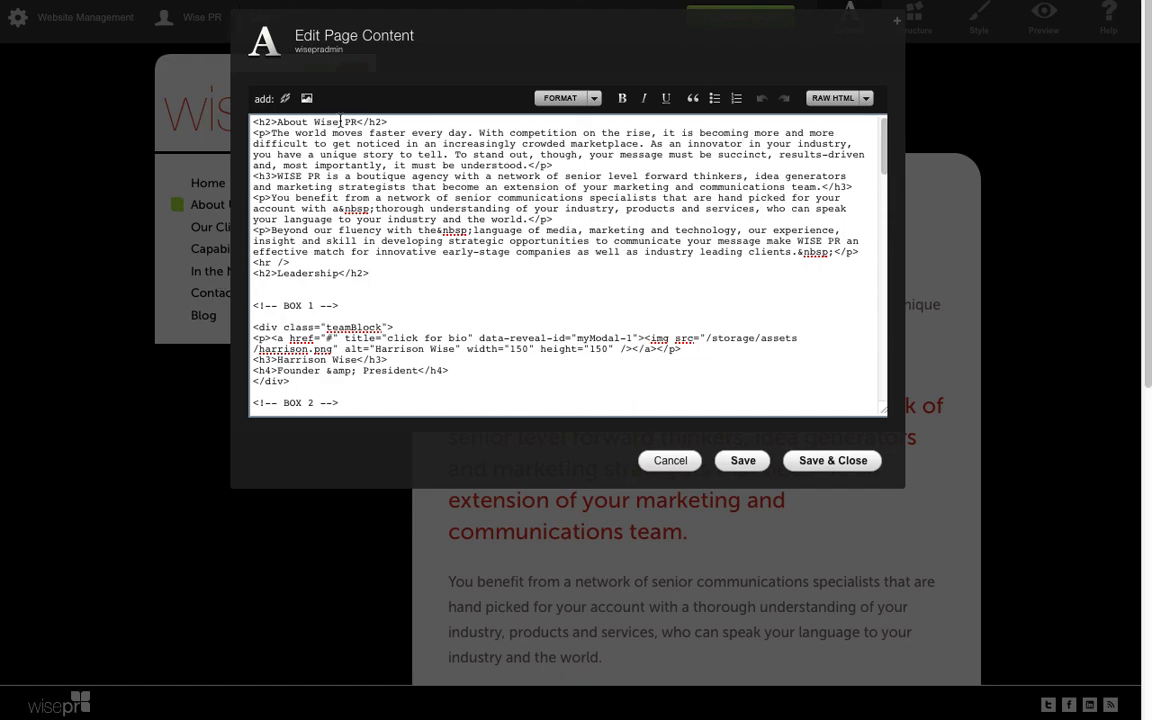
drag(358, 124, 296, 122)
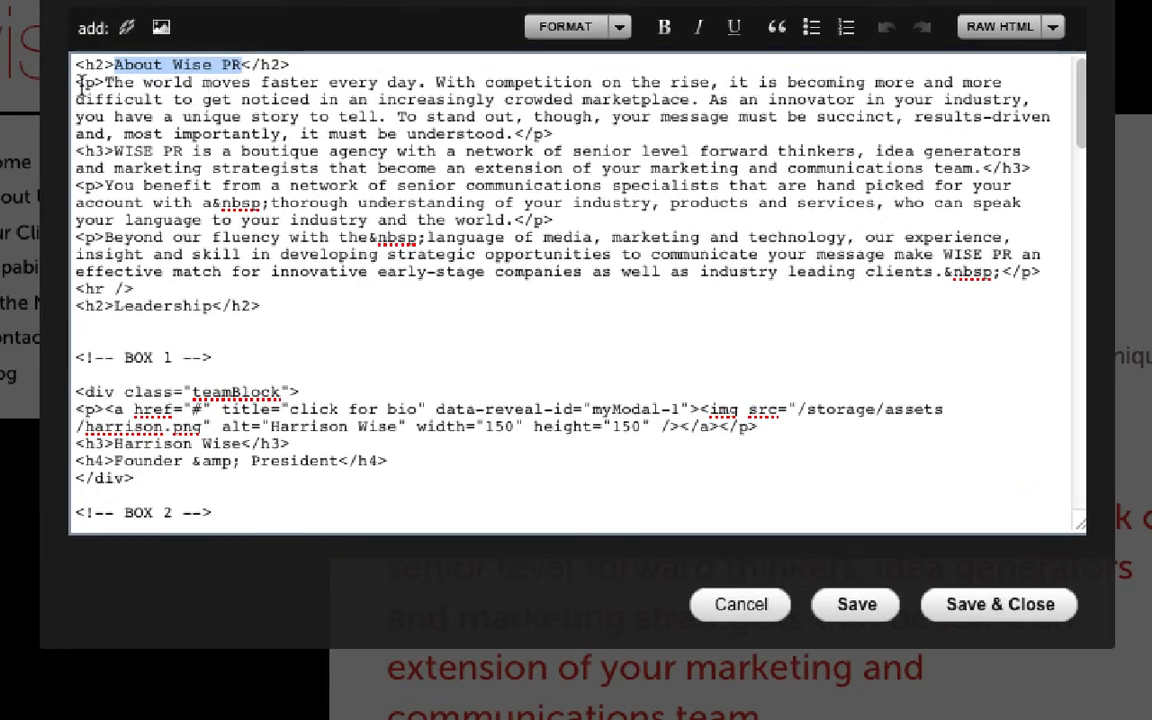
click(100, 82)
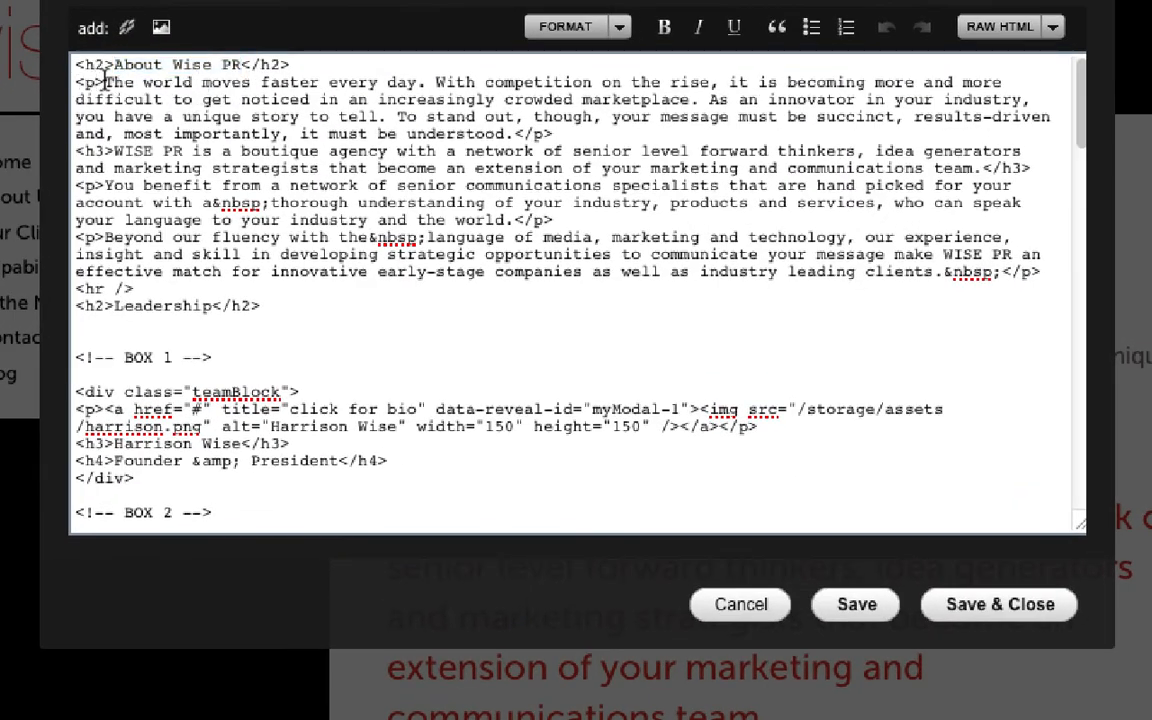
drag(105, 82, 281, 202)
click(357, 270)
scroll(357, 270, down, 3)
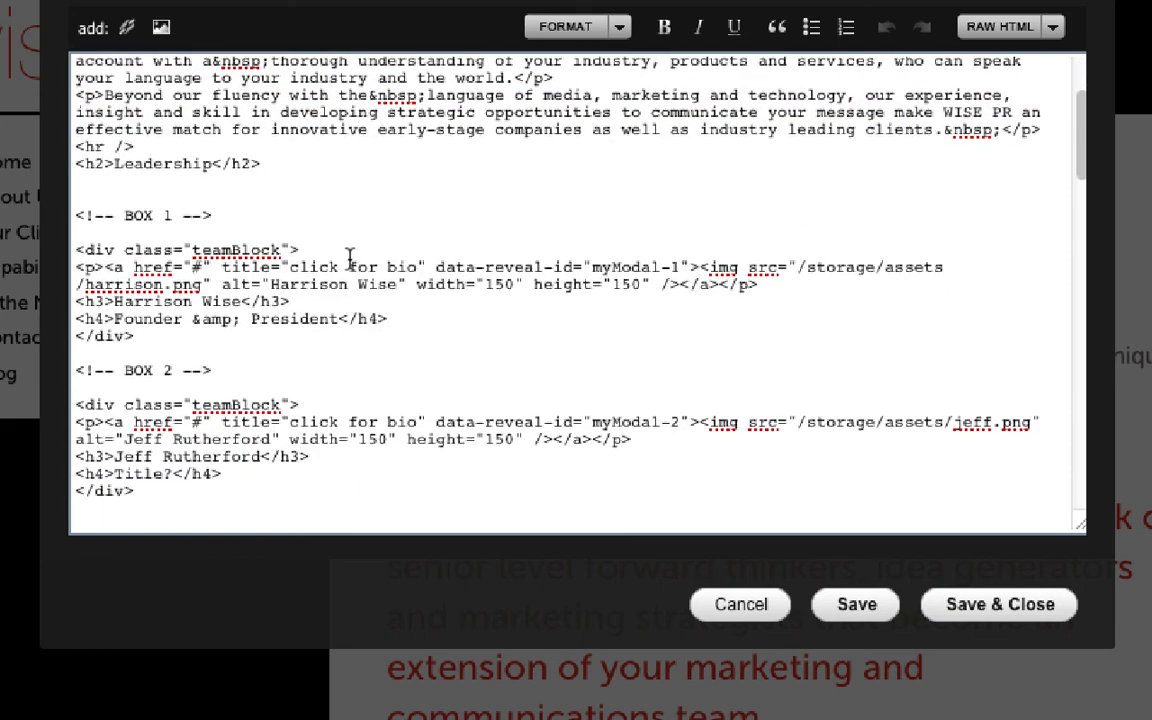
- Examine the code of the two leadership team blocks and the first box in the pop-ups section
scroll(349, 258, down, 2)
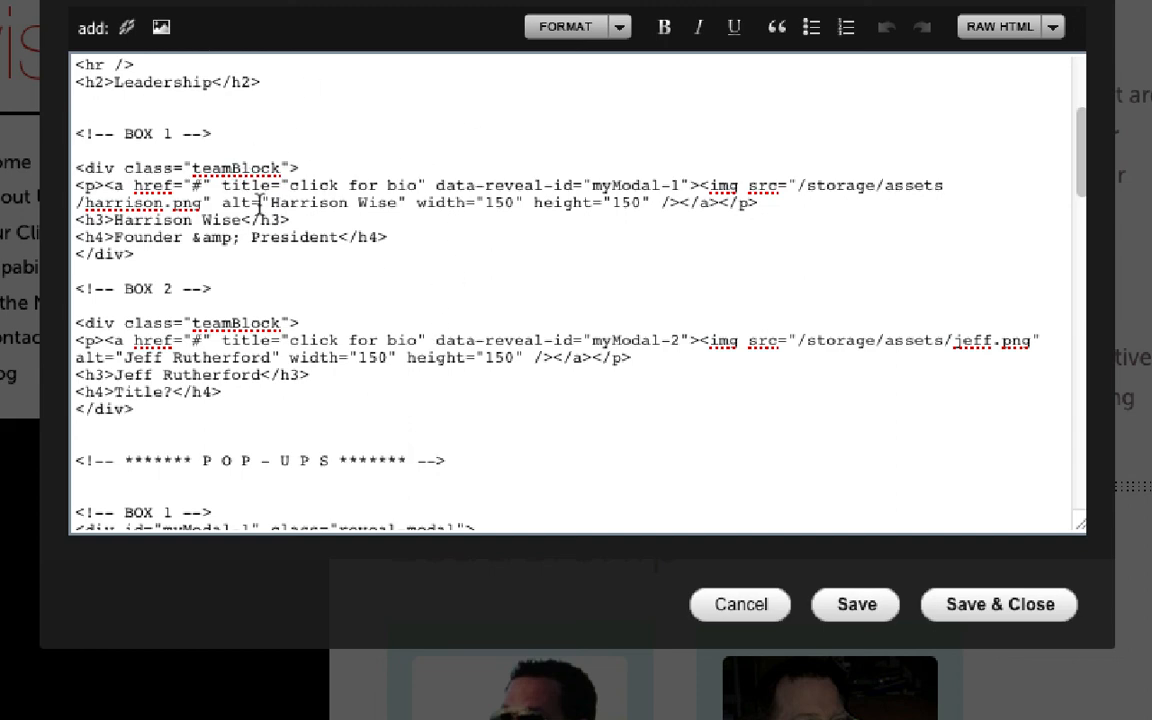
scroll(195, 215, down, 5)
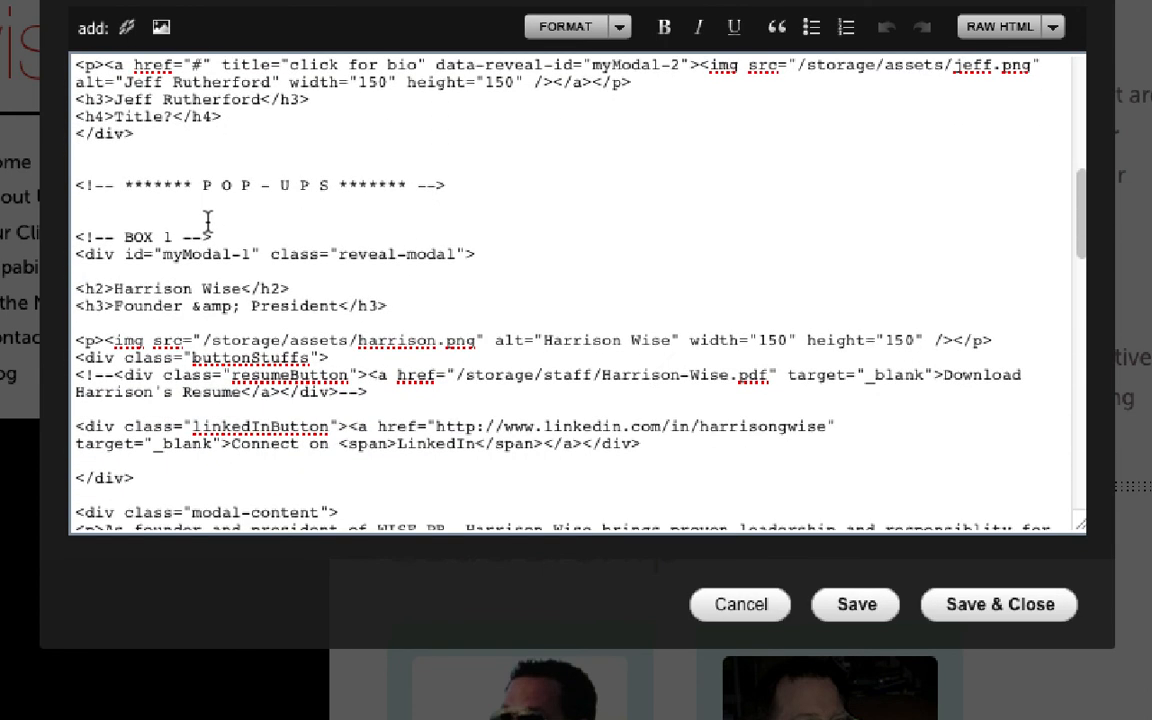
scroll(196, 220, down, 1)
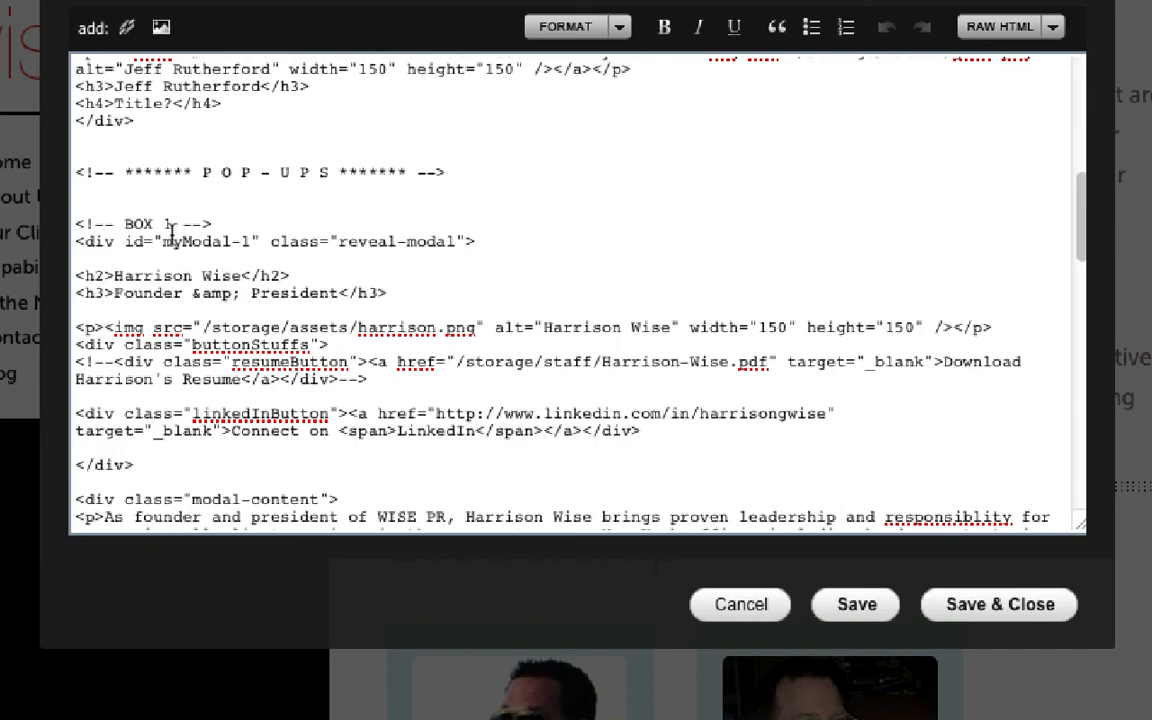
scroll(185, 250, down, 3)
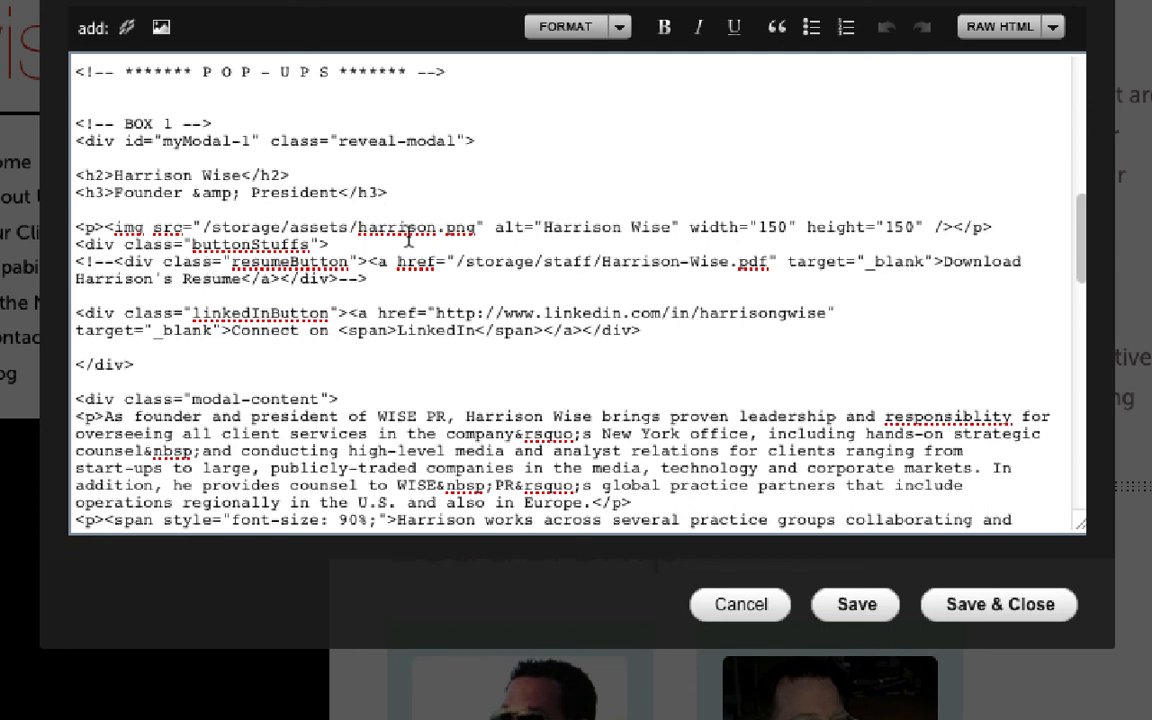
- Highlight the image source and the commented-out resume button code in the first bio pop-up, leaving the code deselected
drag(478, 228, 113, 228)
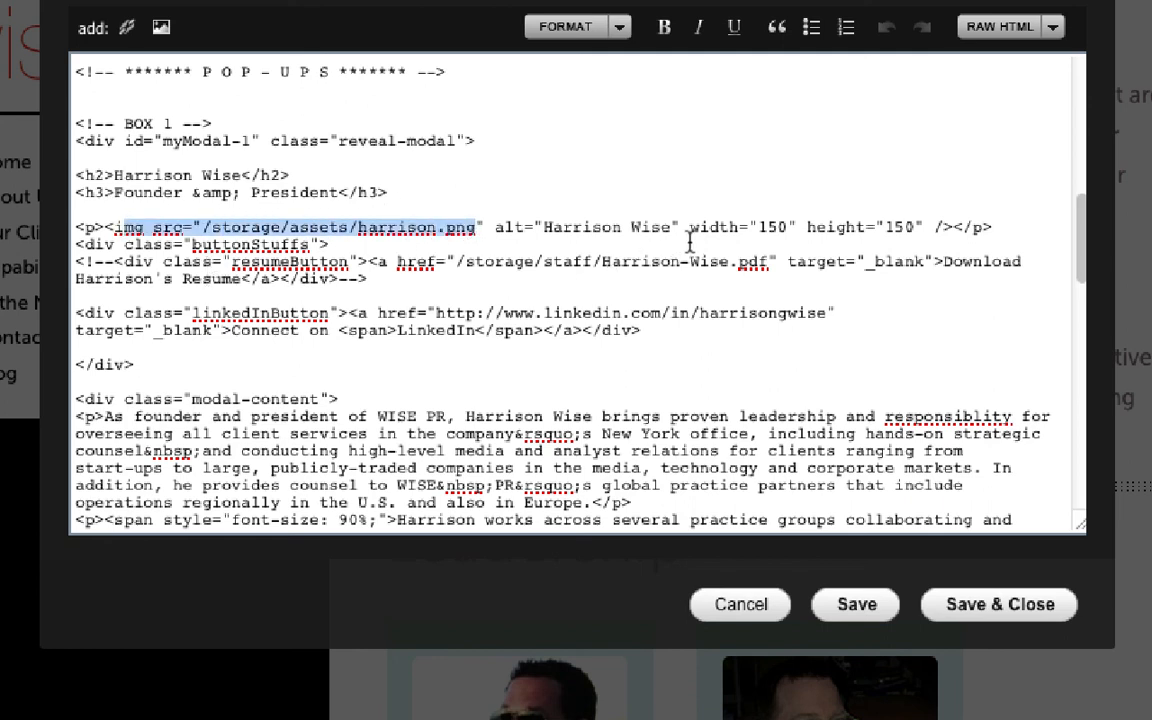
scroll(740, 243, down, 1)
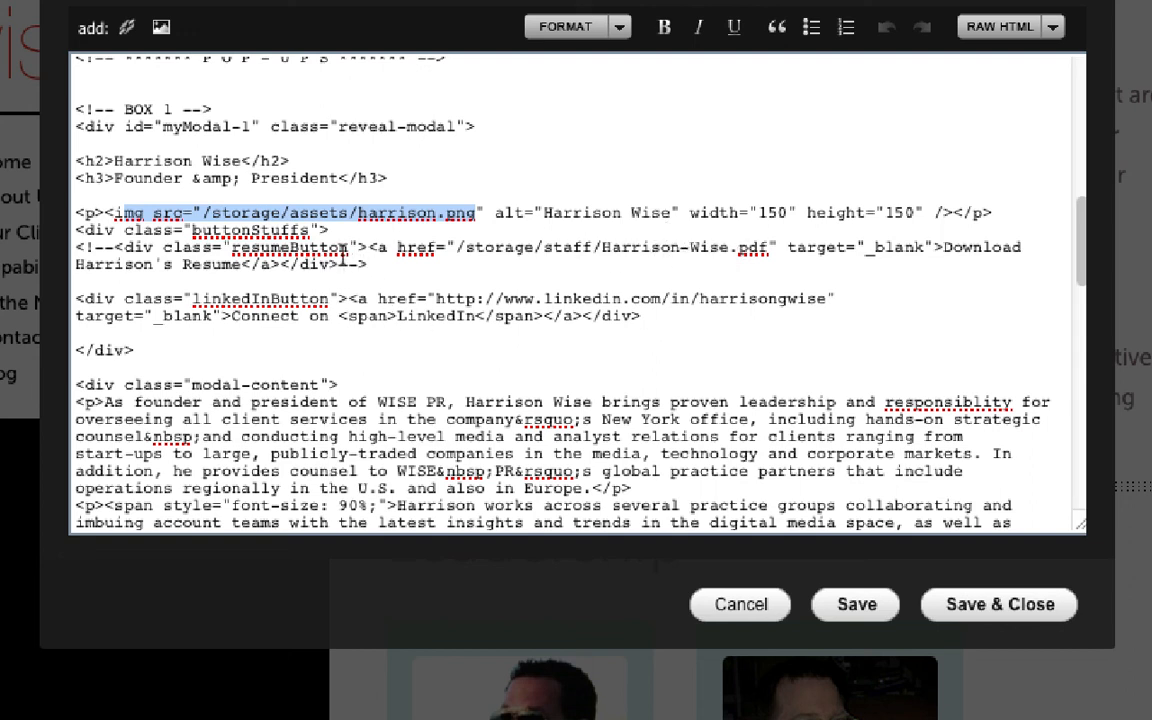
drag(372, 262, 143, 255)
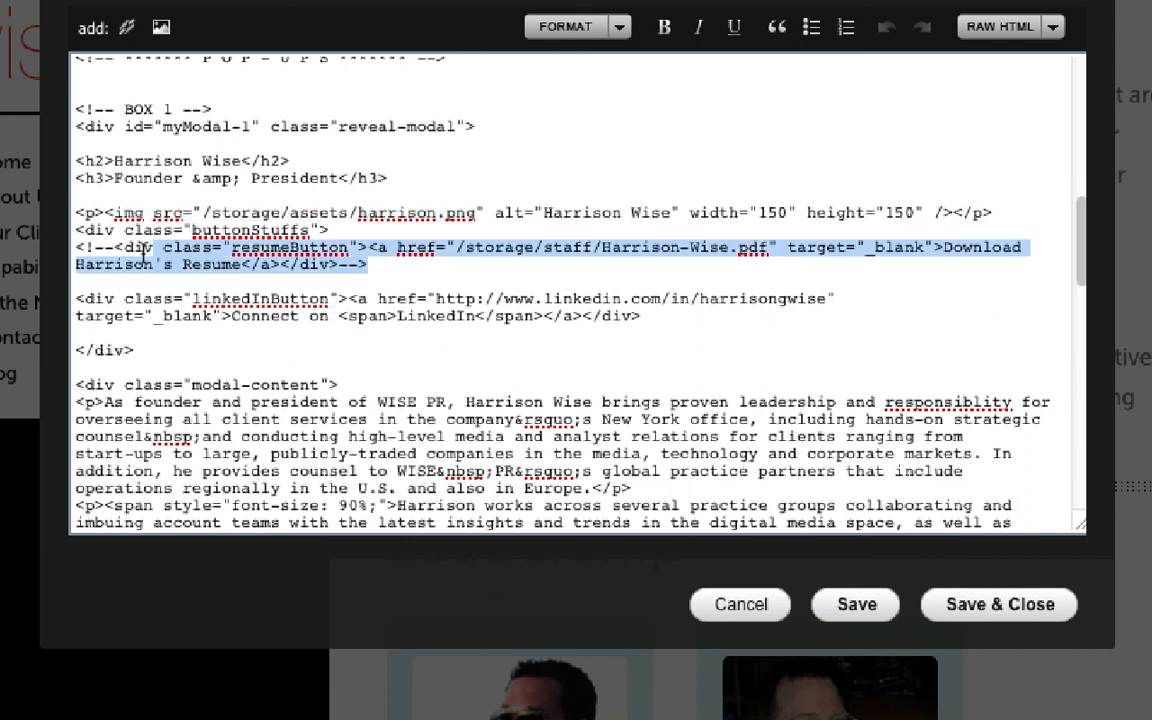
click(150, 255)
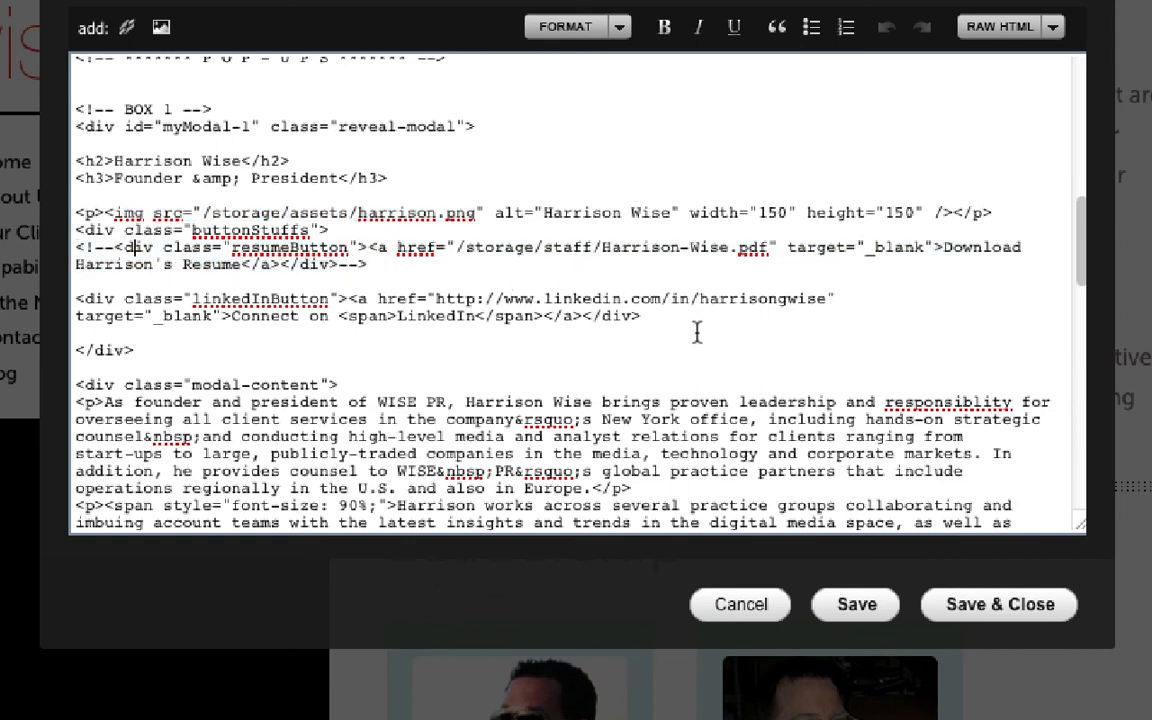
- Examine the first bio pop-up's content code and highlight the "Title?" placeholder in the second pop-up box
scroll(556, 330, down, 4)
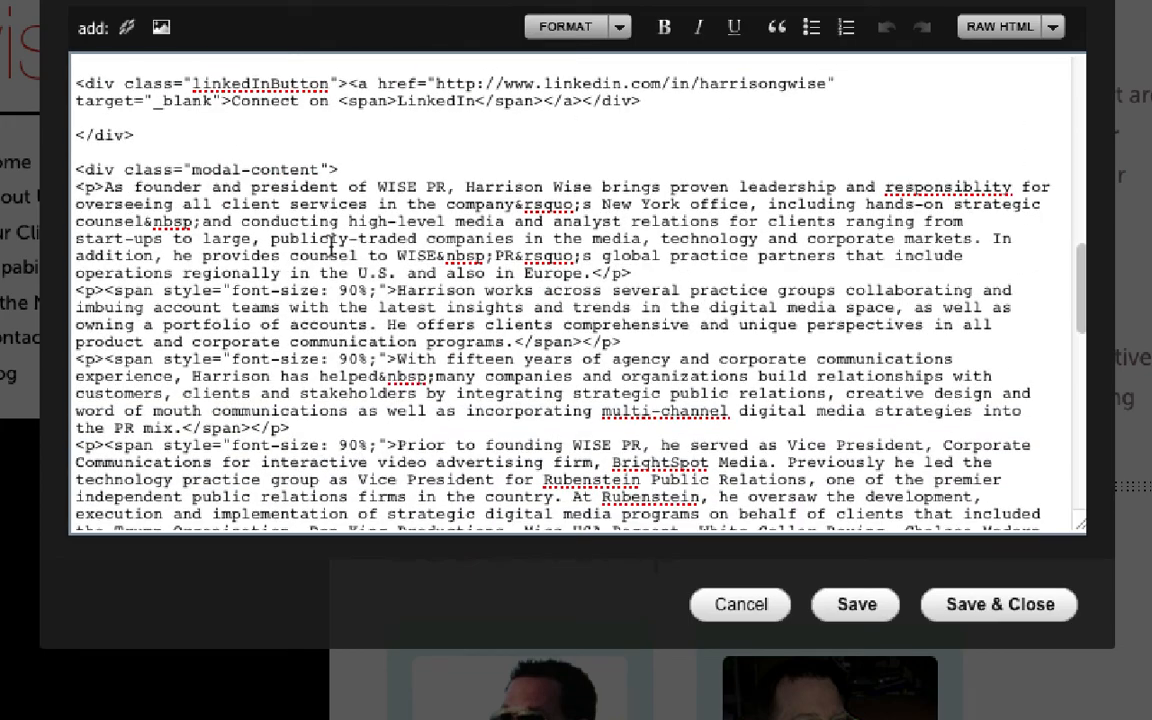
scroll(255, 200, down, 1)
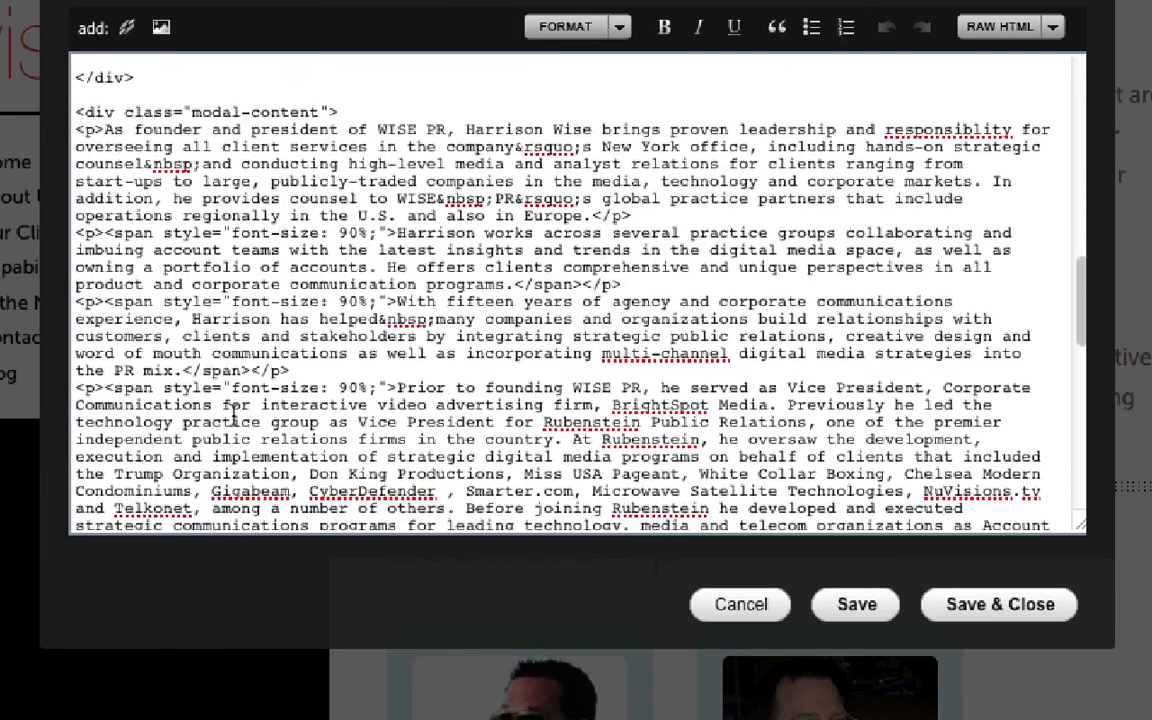
scroll(232, 418, down, 6)
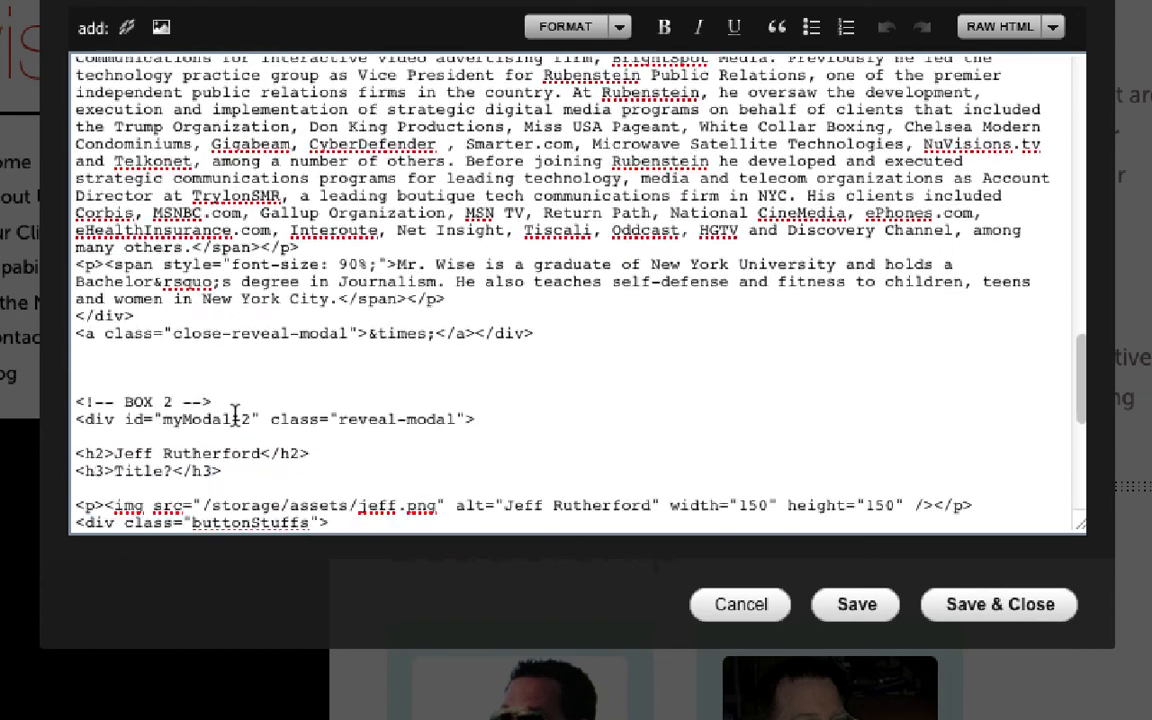
scroll(240, 412, down, 3)
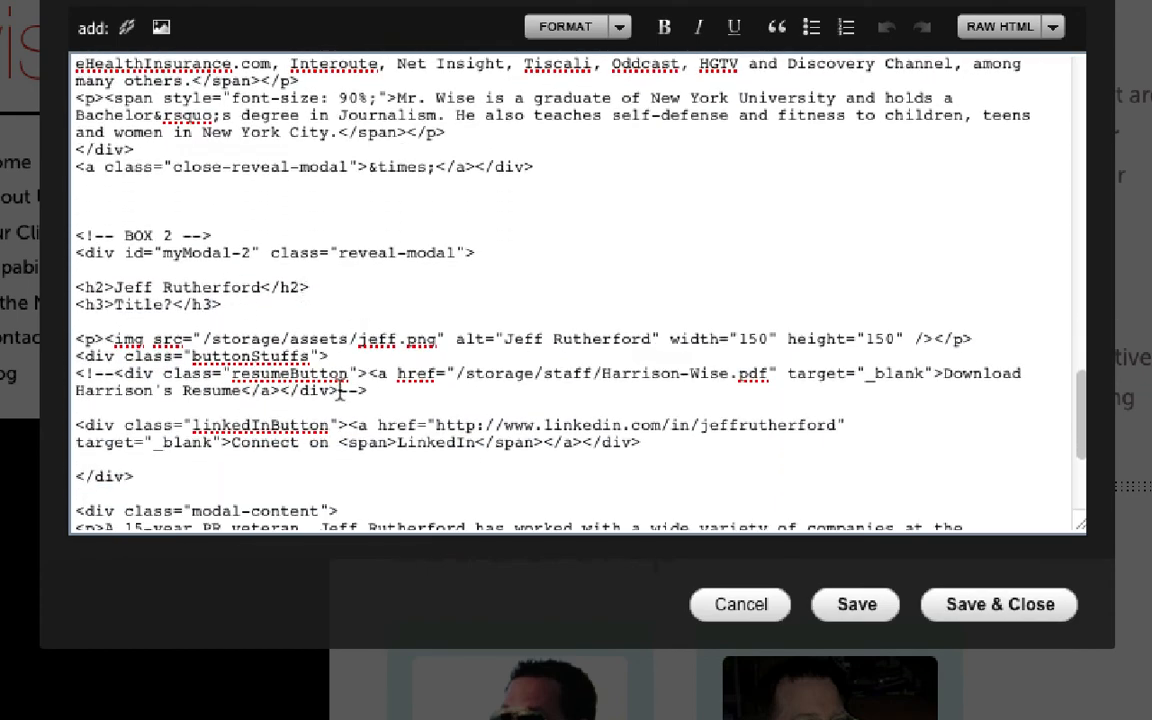
scroll(300, 388, down, 2)
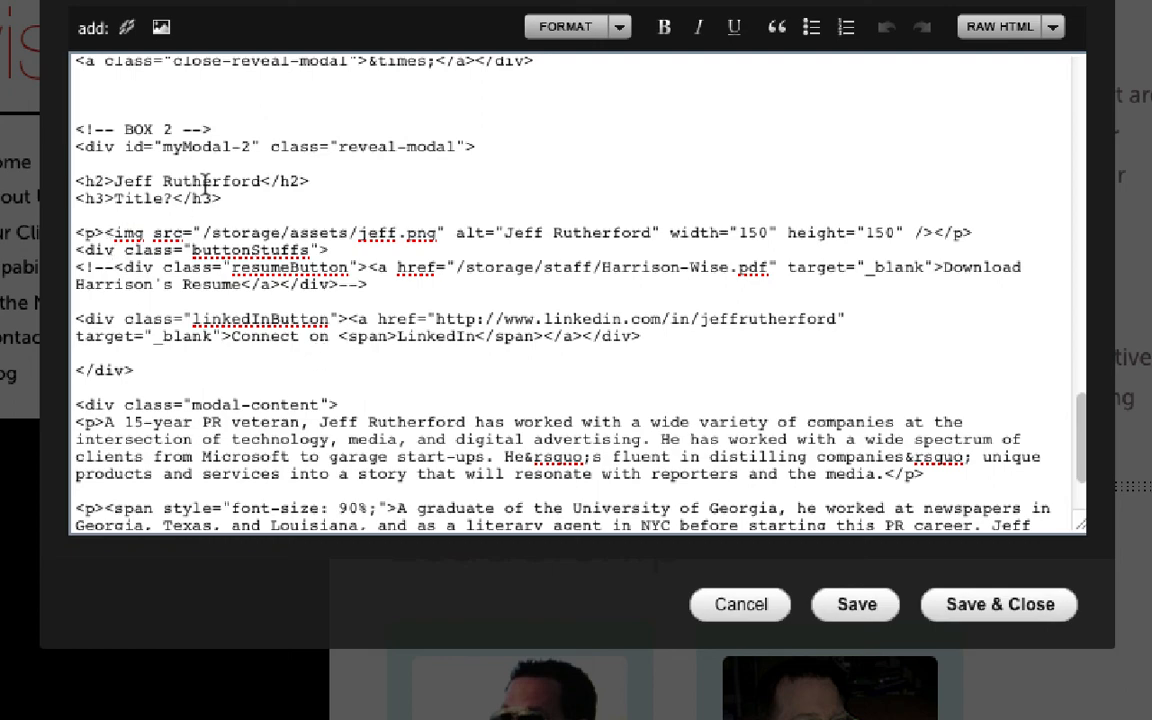
drag(172, 199, 120, 200)
- Highlight the matching "Title?" placeholder in the second leadership team block near the start of the code
scroll(320, 280, up, 14)
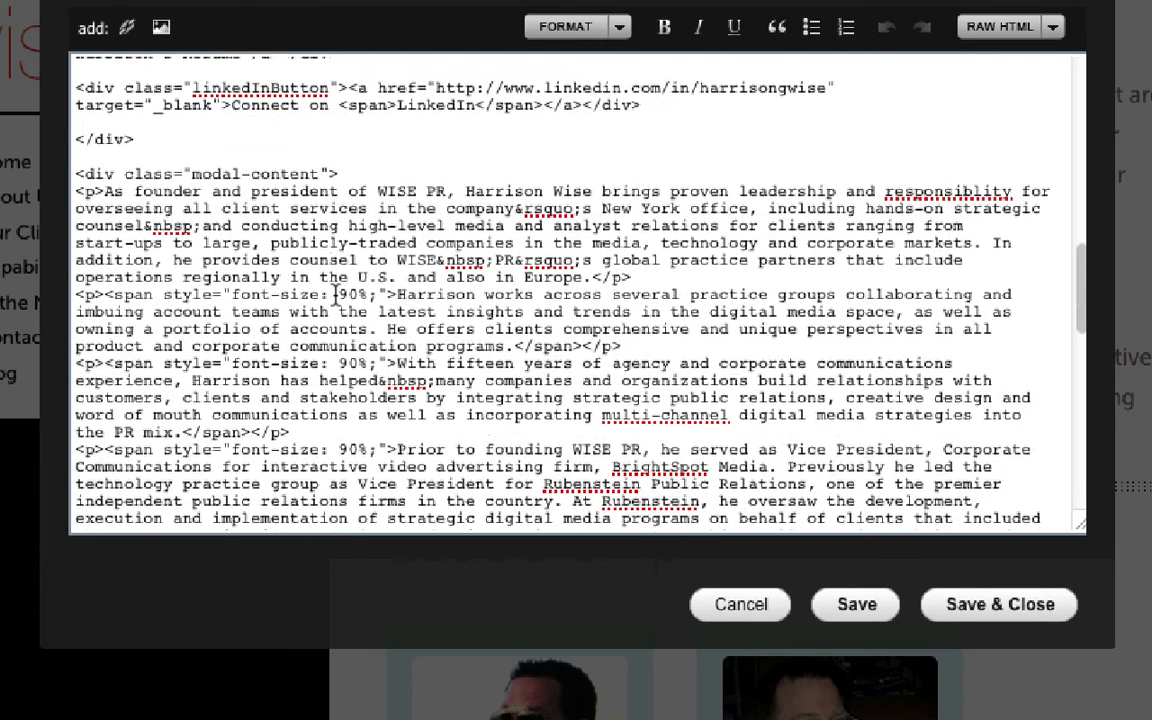
scroll(335, 295, down, 1)
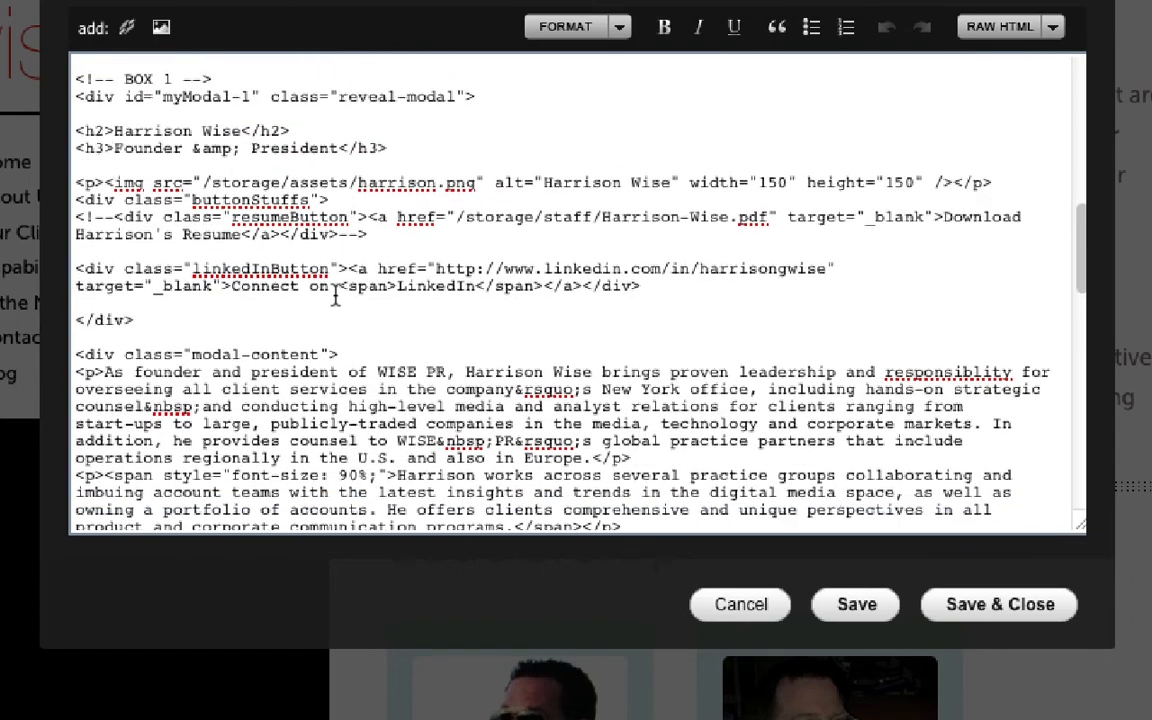
scroll(334, 293, up, 10)
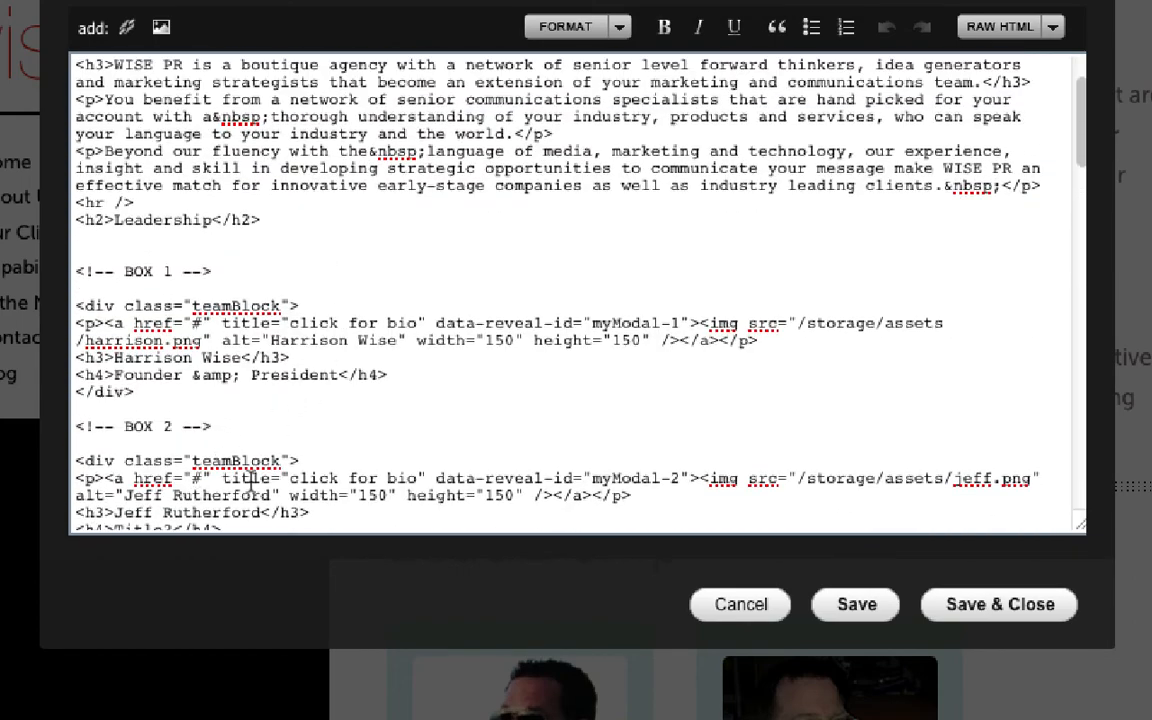
scroll(178, 452, down, 1)
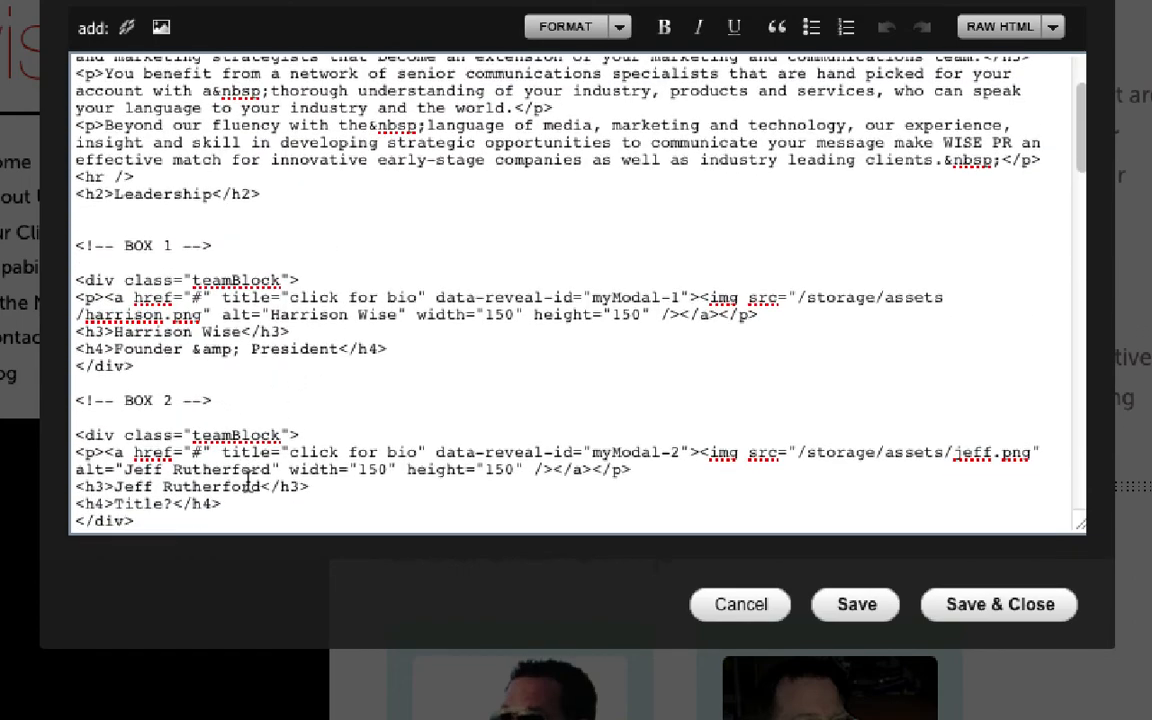
double_click(173, 503)
- Review the remaining pop-up code to its end, then close the About Us page editor without saving
scroll(474, 503, down, 10)
scroll(479, 500, down, 15)
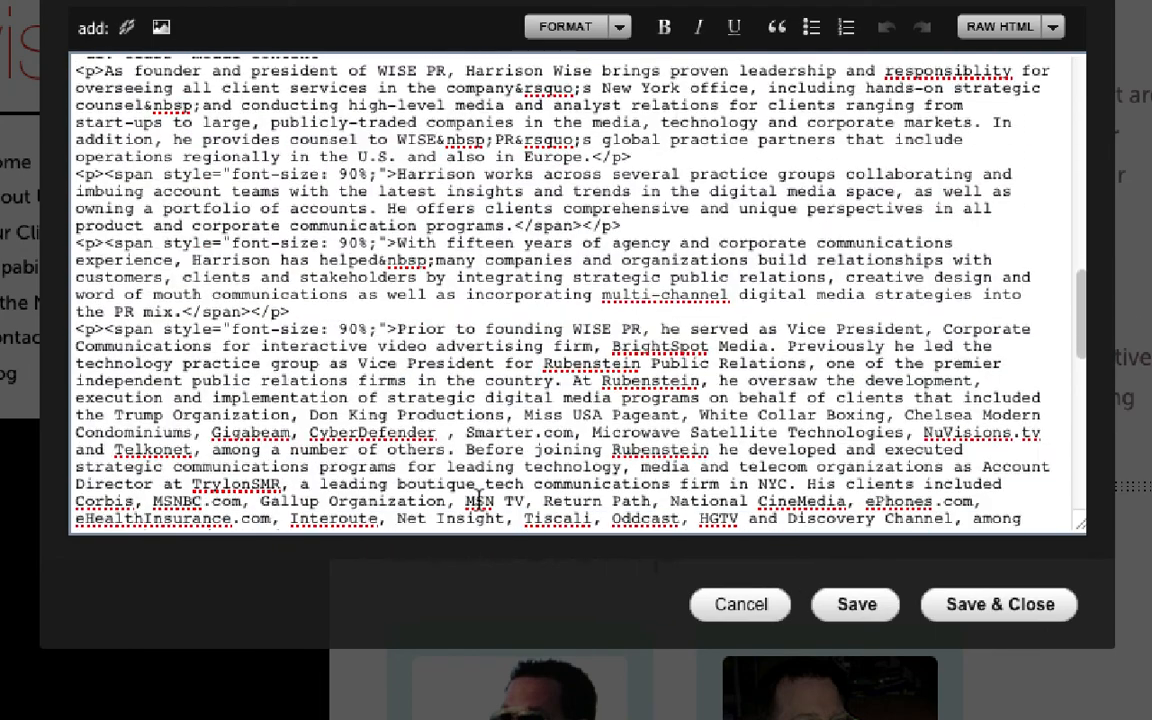
scroll(479, 500, down, 4)
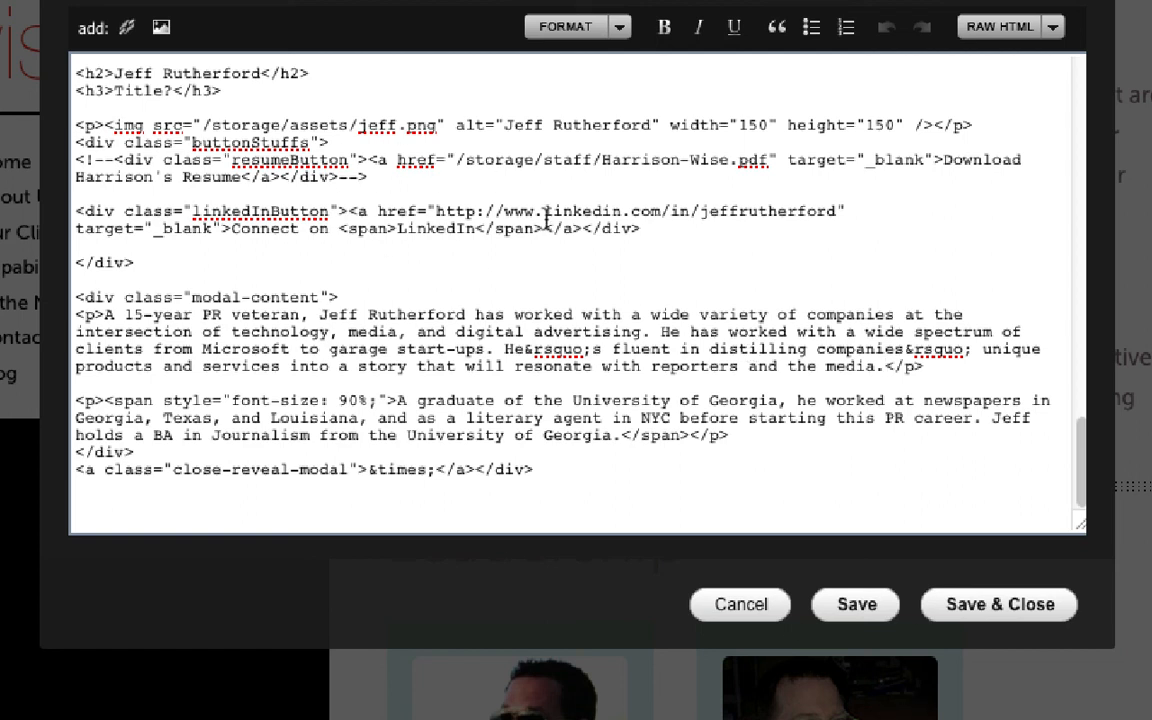
click(743, 606)
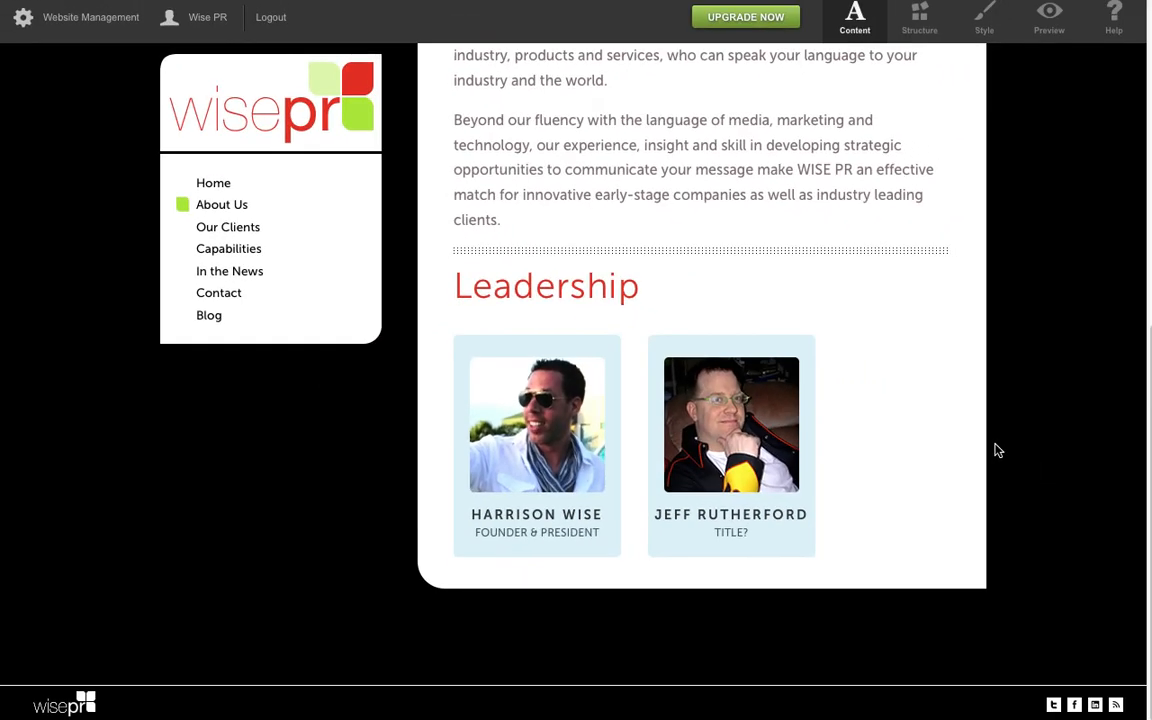
scroll(997, 451, up, 3)
scroll(997, 451, up, 3)
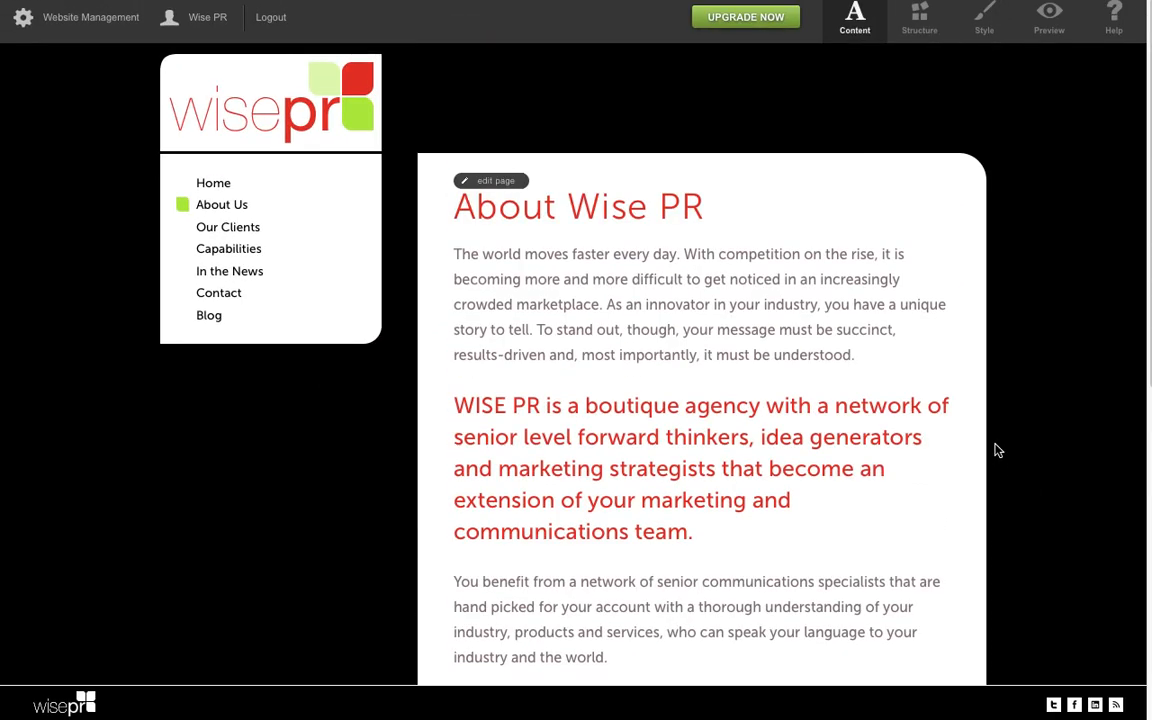
- Open the Our Clients page and look over its featured and past client logos
click(229, 228)
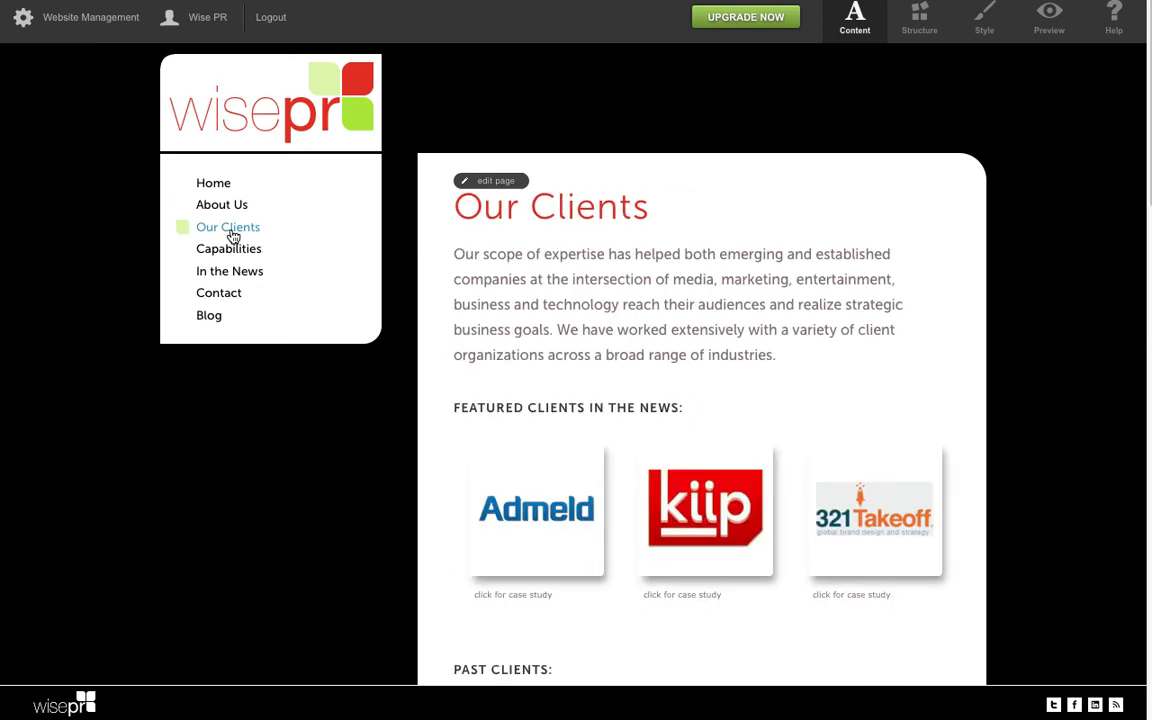
scroll(966, 304, down, 2)
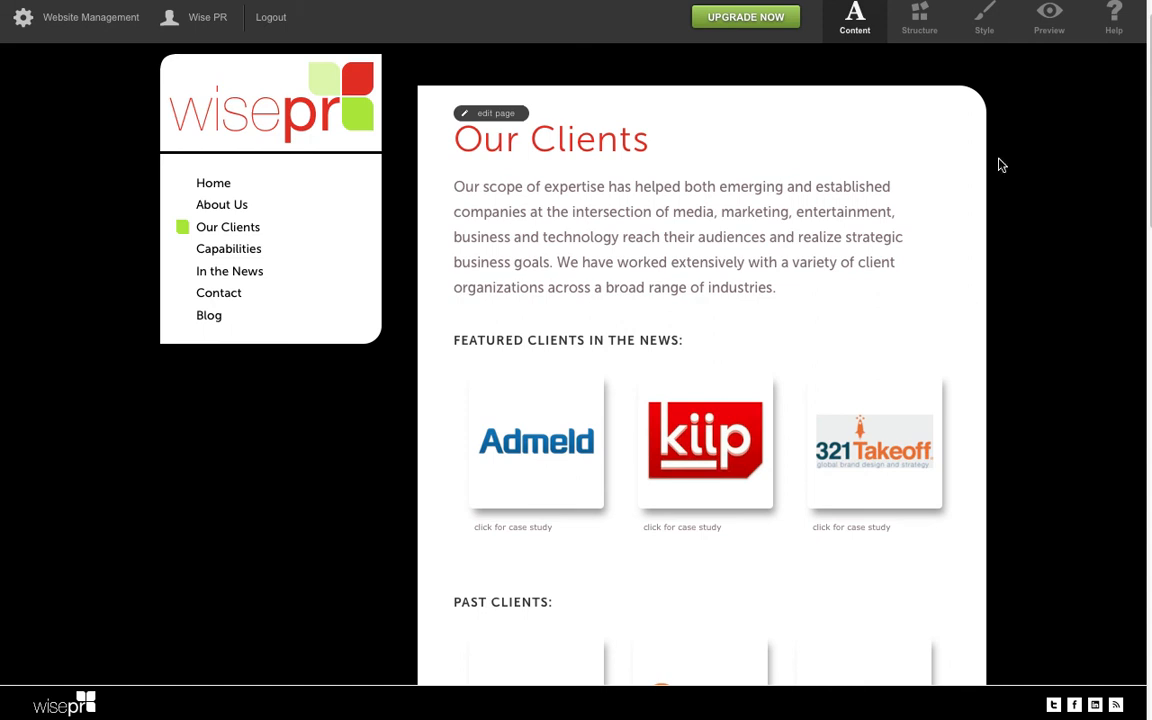
scroll(1041, 390, down, 2)
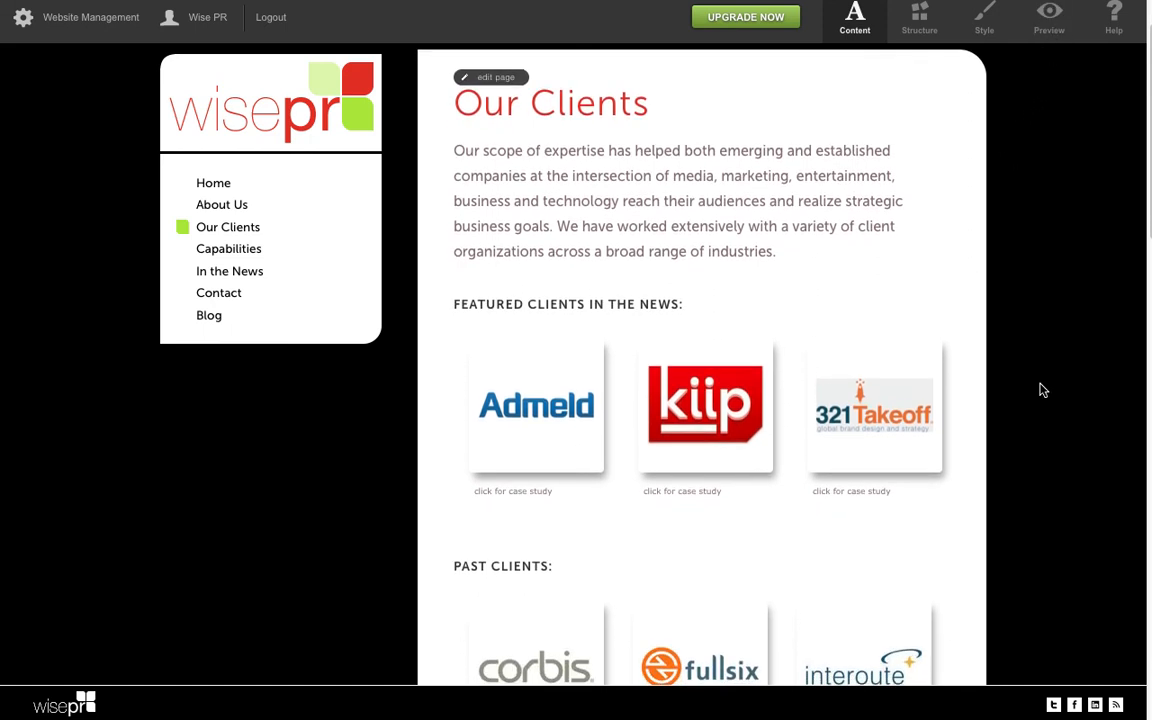
scroll(1041, 390, down, 3)
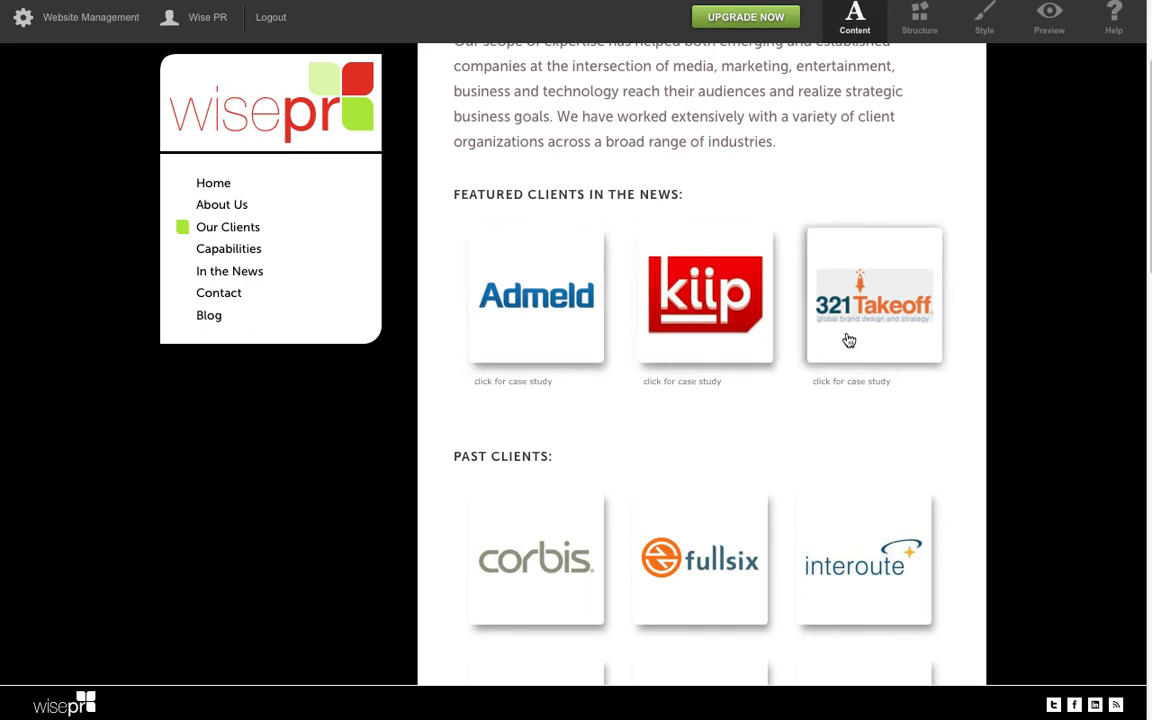
scroll(650, 358, down, 1)
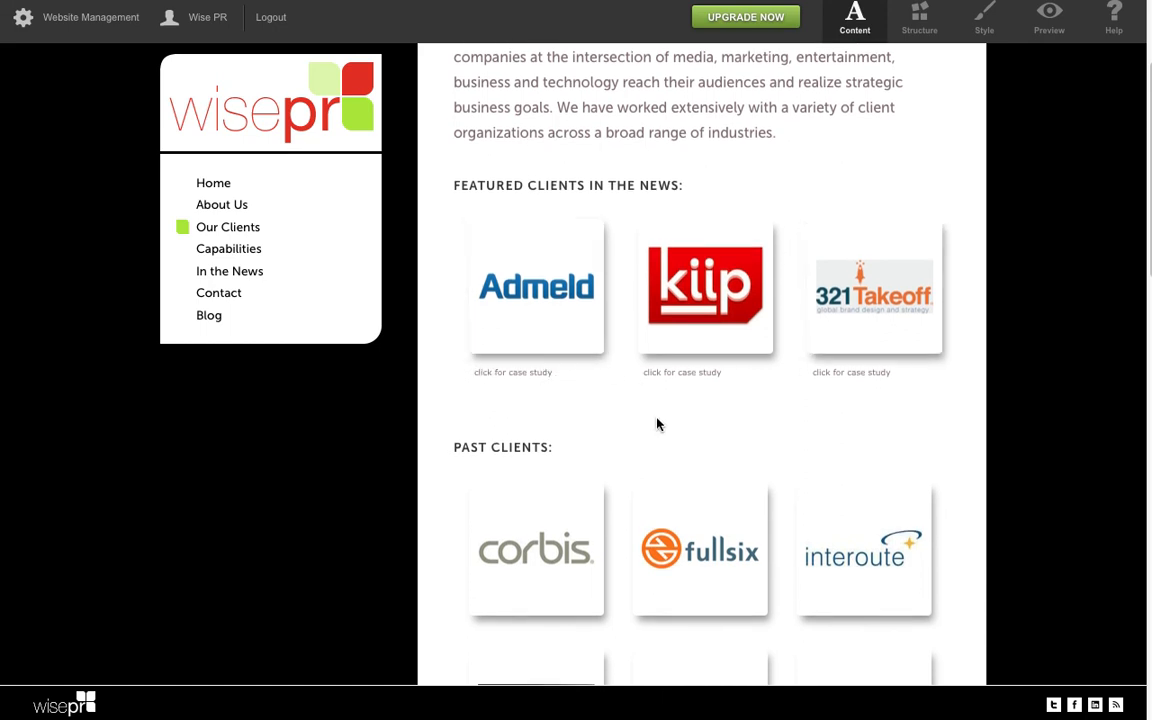
scroll(656, 422, down, 3)
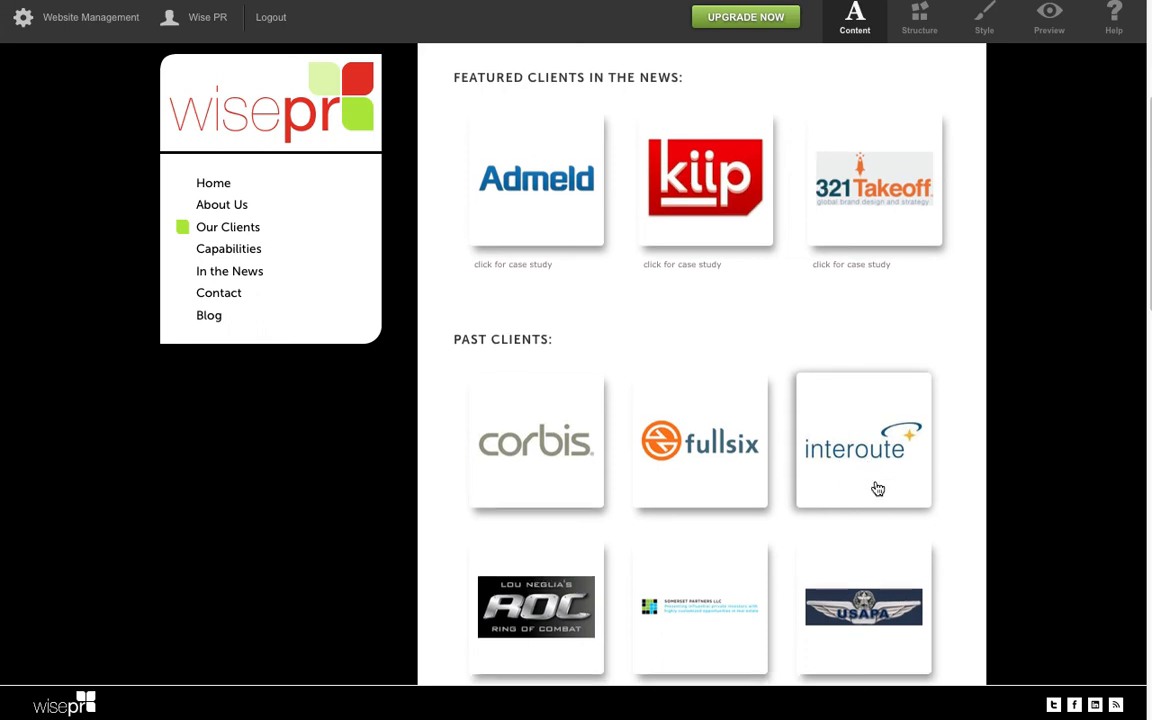
scroll(839, 469, down, 8)
scroll(602, 518, down, 5)
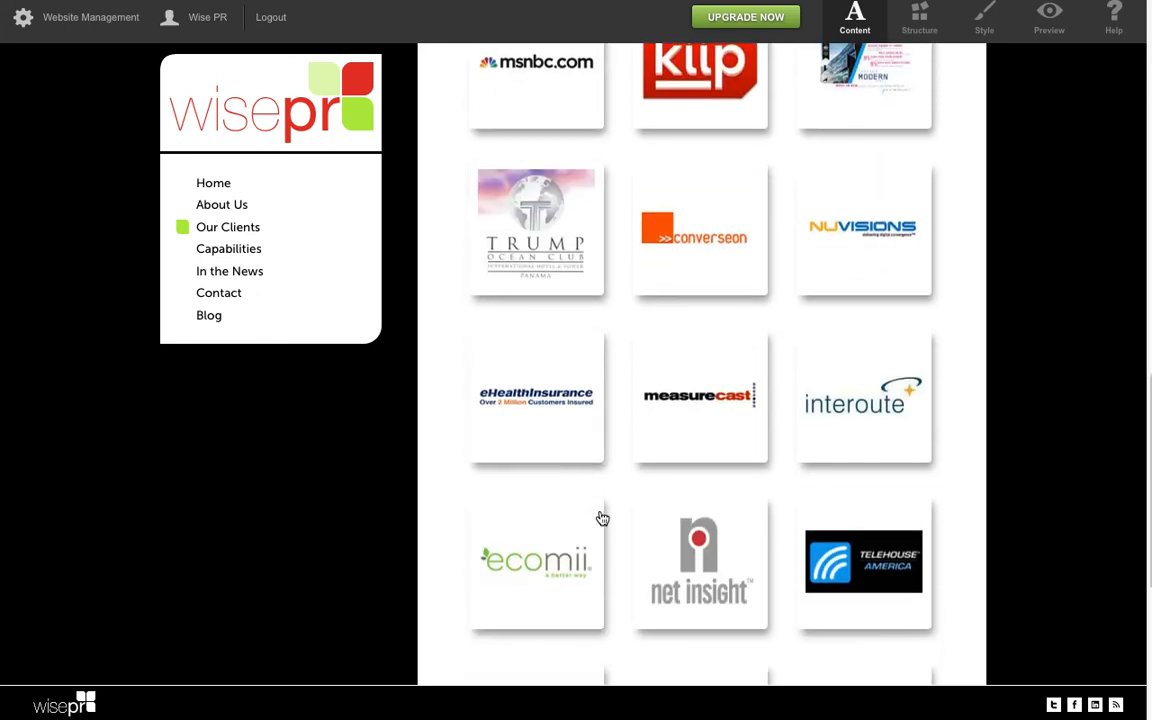
scroll(602, 518, up, 13)
scroll(602, 518, up, 4)
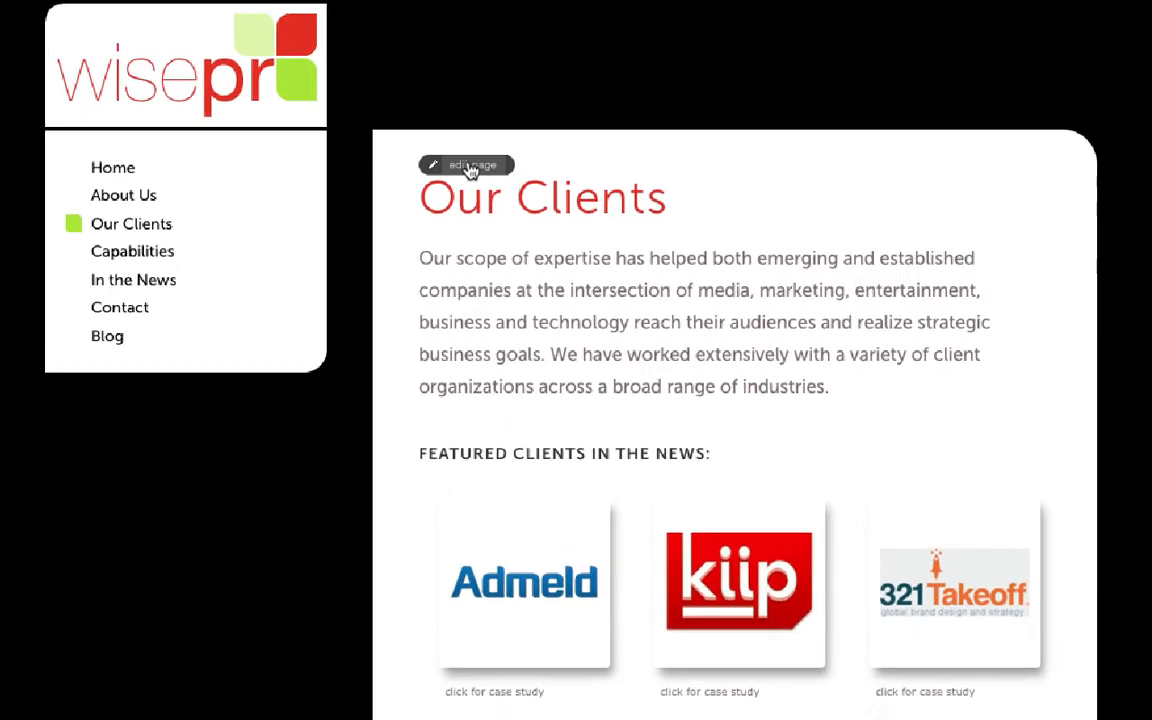
- Open the Our Clients page for editing, select the Corbis logo, and return the cursor to the "Featured Clients in the News" heading
click(490, 180)
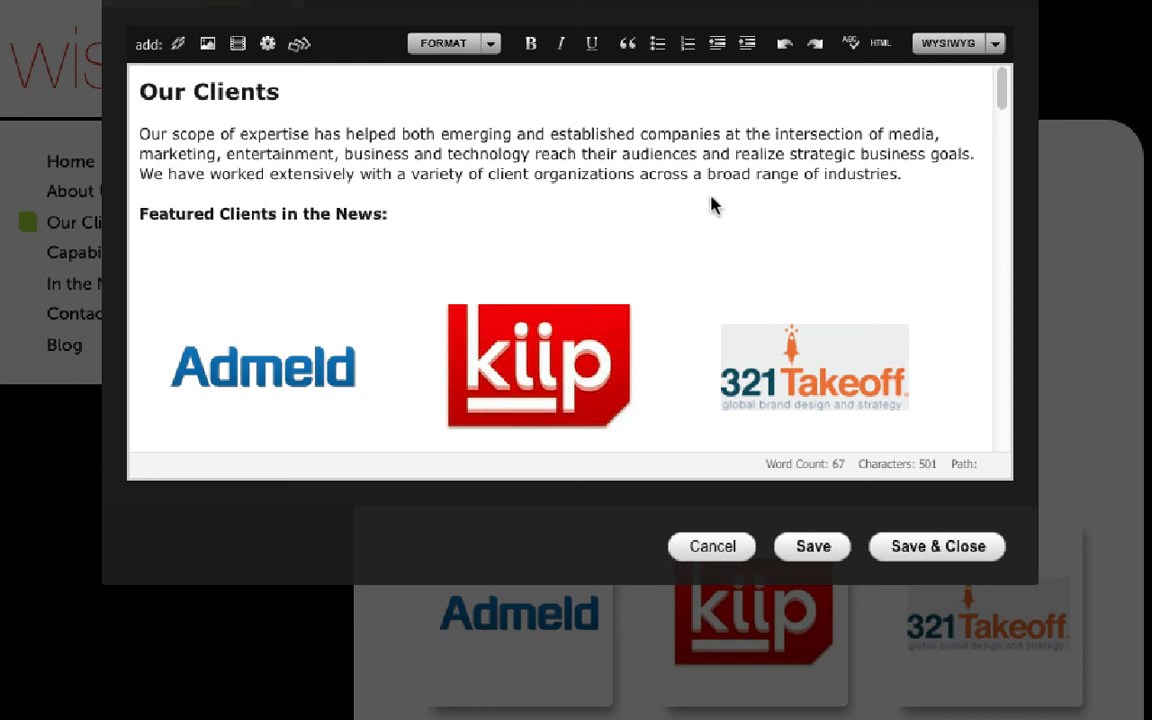
scroll(713, 205, down, 3)
click(206, 360)
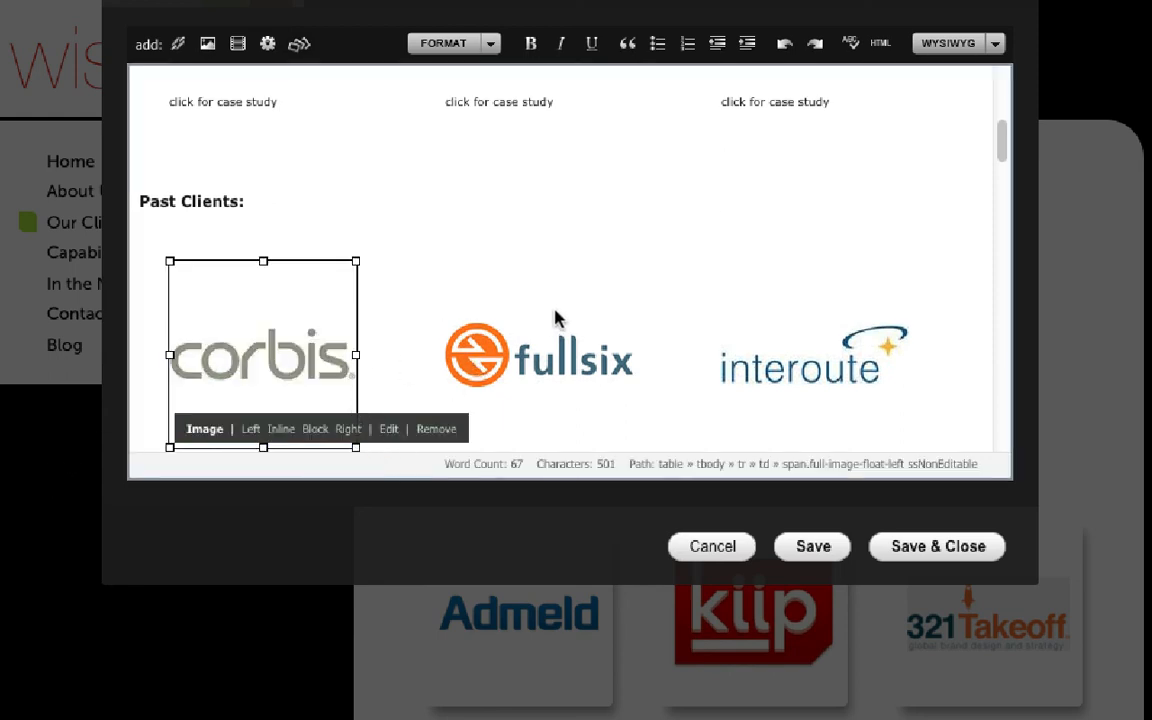
scroll(557, 318, up, 3)
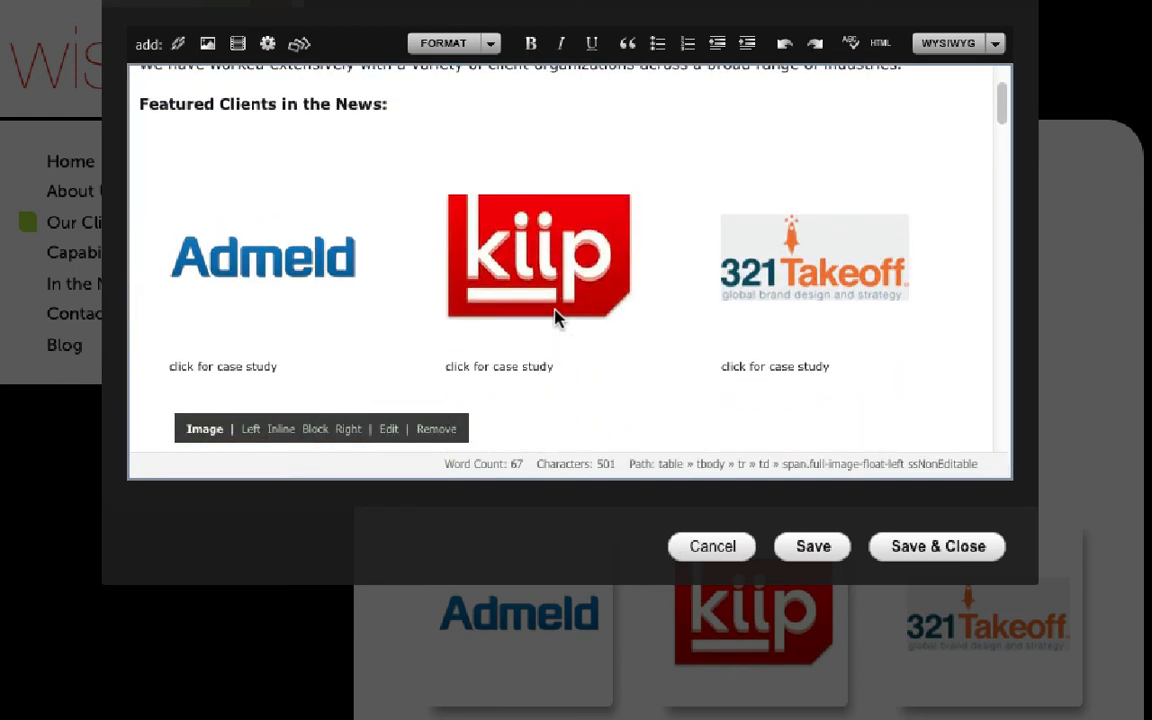
scroll(555, 318, up, 1)
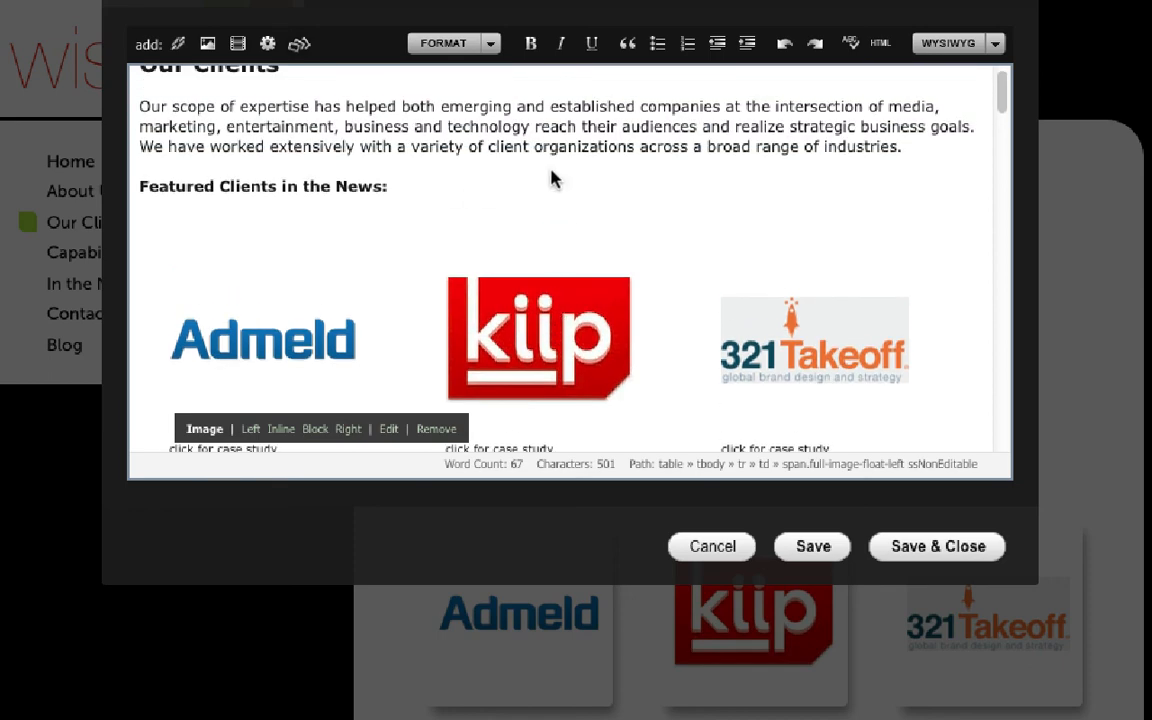
click(555, 178)
scroll(614, 236, down, 2)
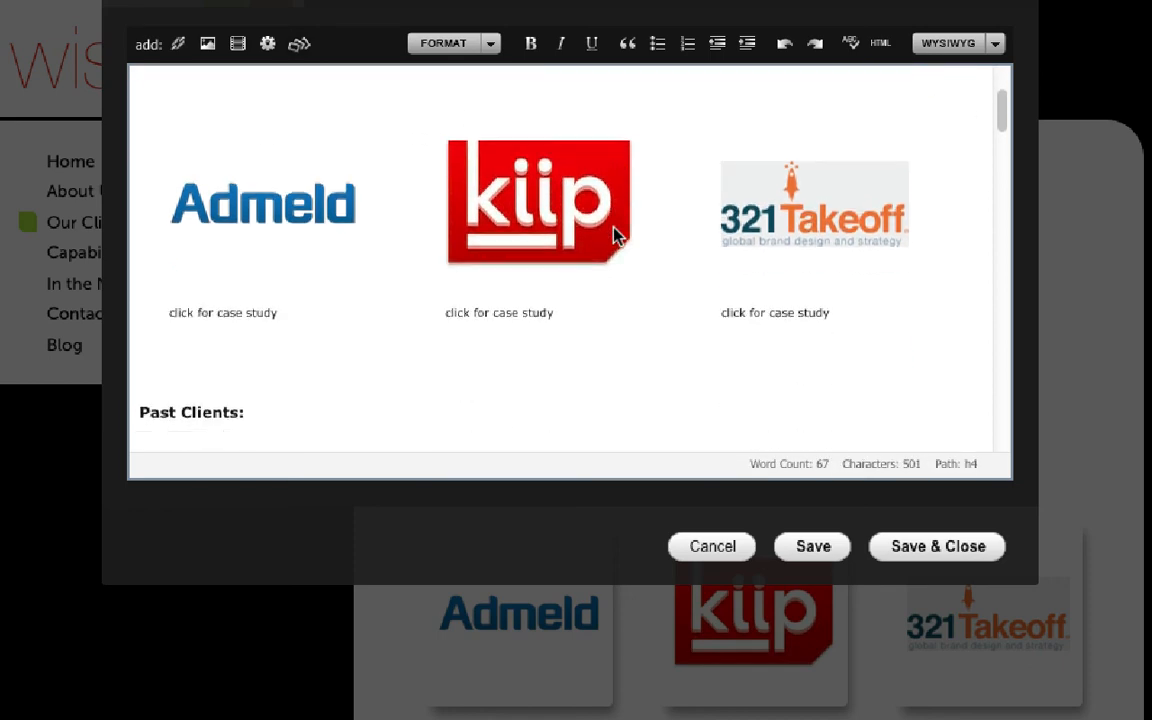
scroll(610, 245, up, 1)
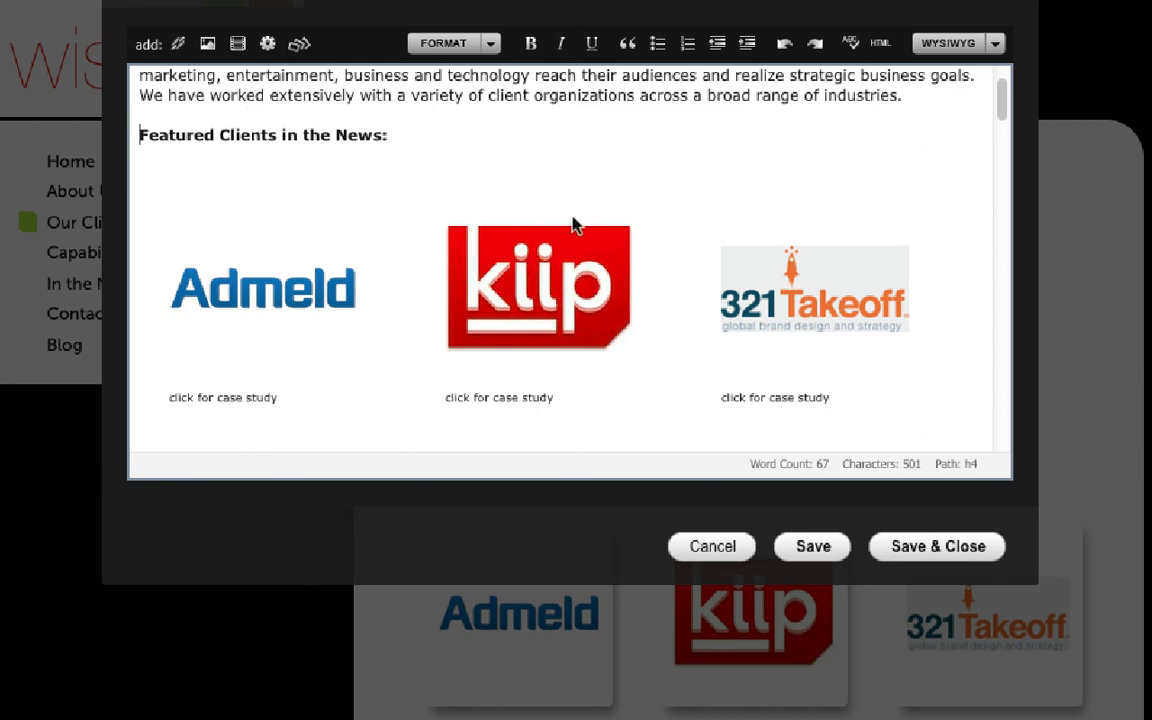
- Show the HTML source of the Our Clients page and turn off spell checking in the code
click(880, 45)
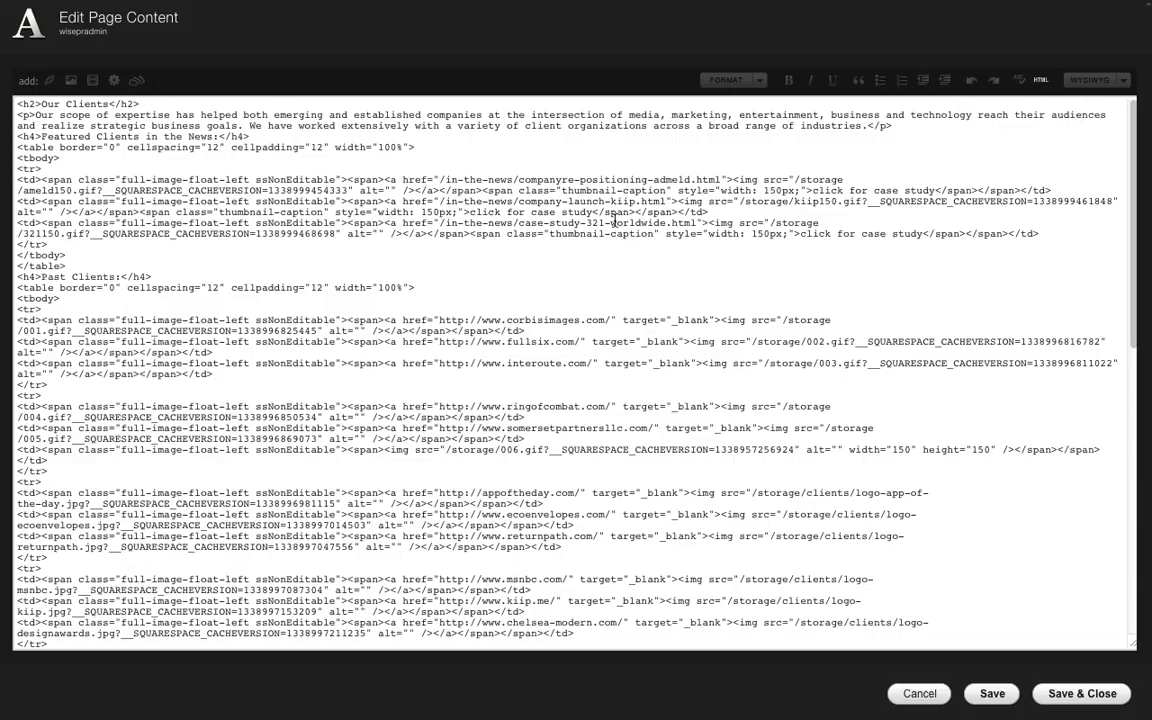
click(85, 180)
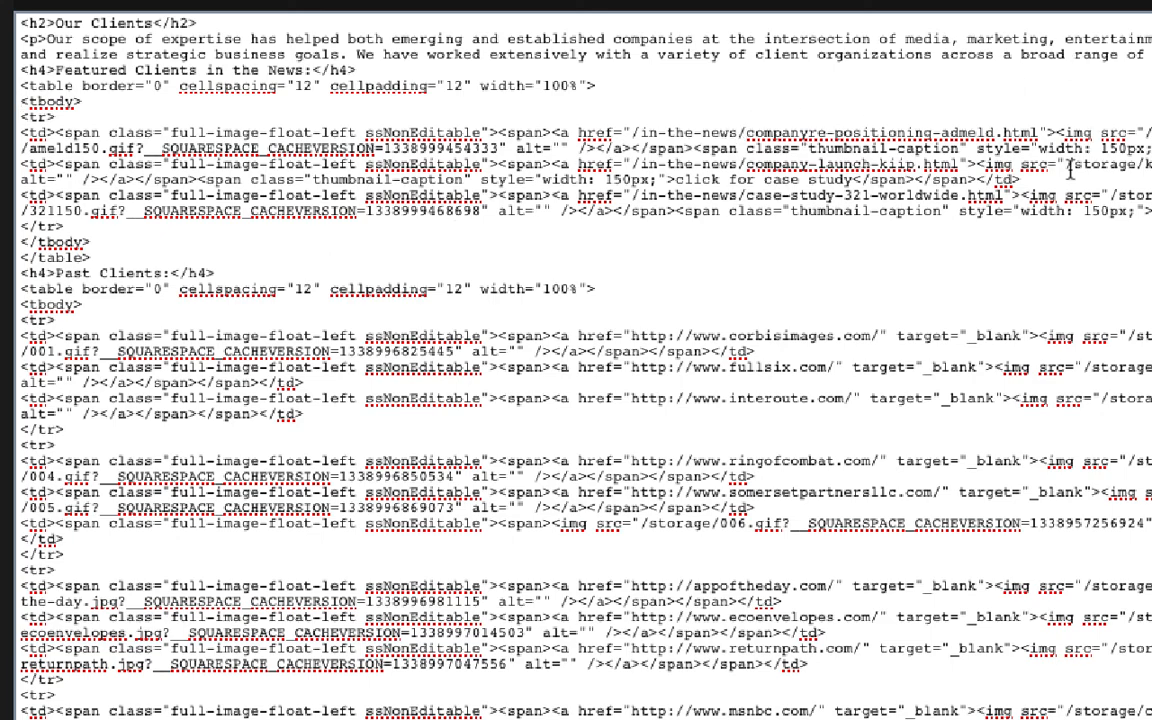
scroll(741, 379, down, 1)
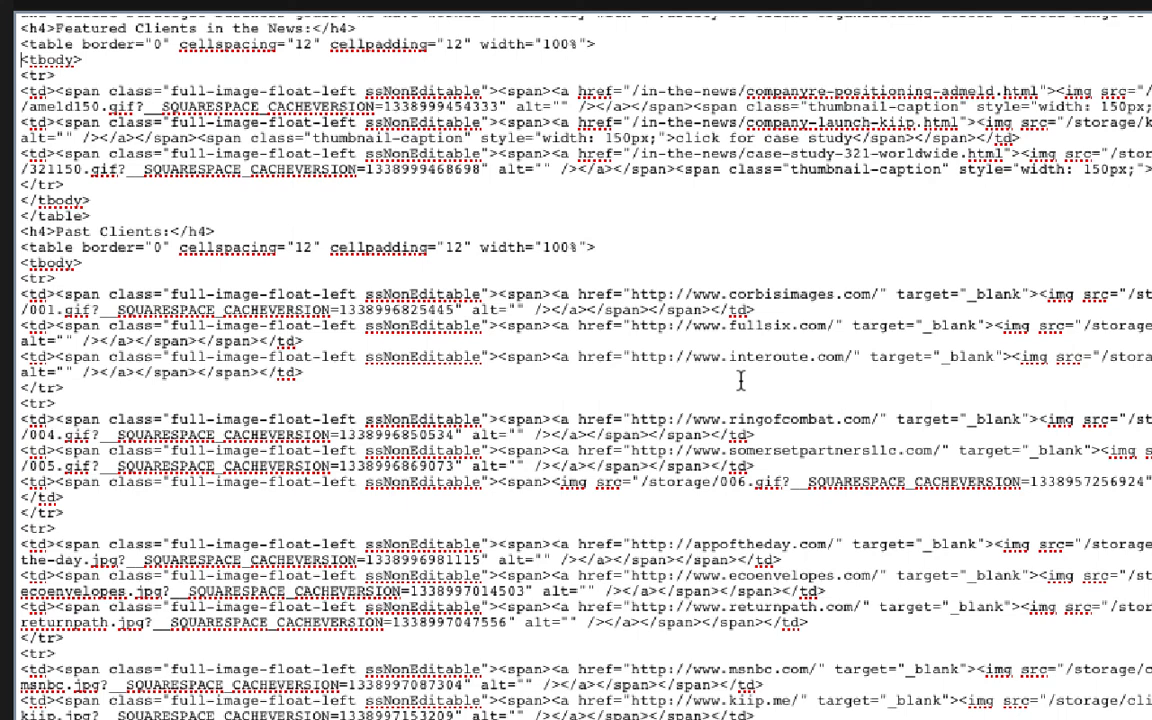
right_click(441, 294)
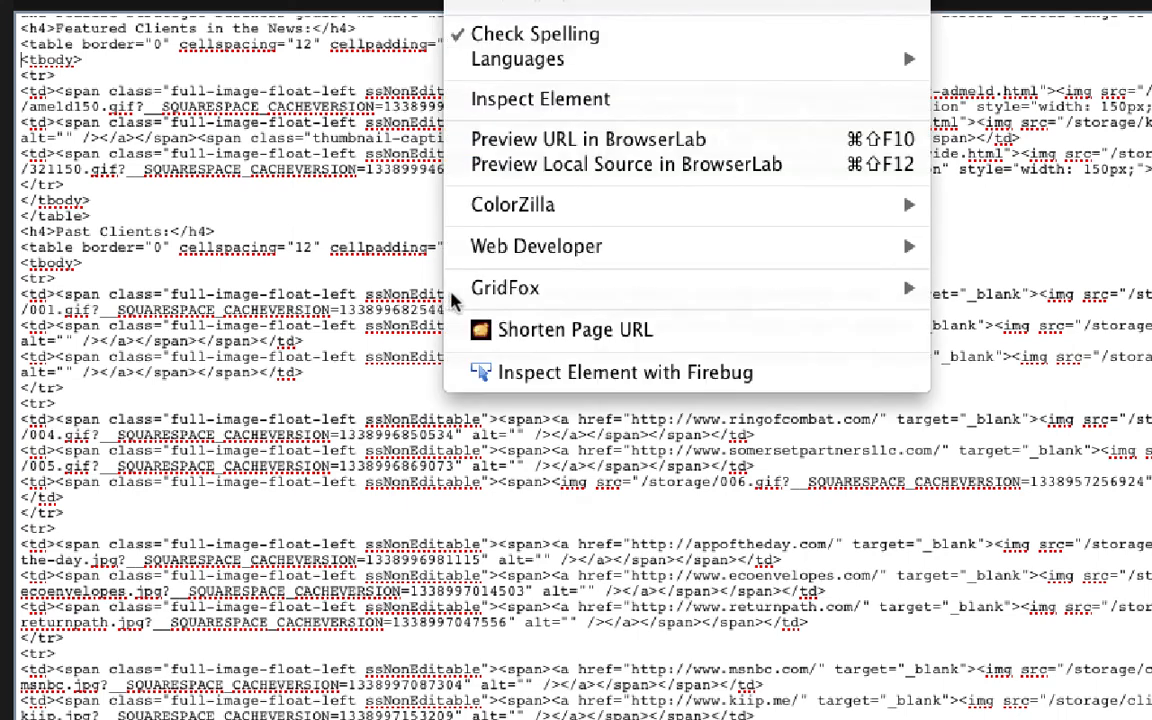
click(511, 33)
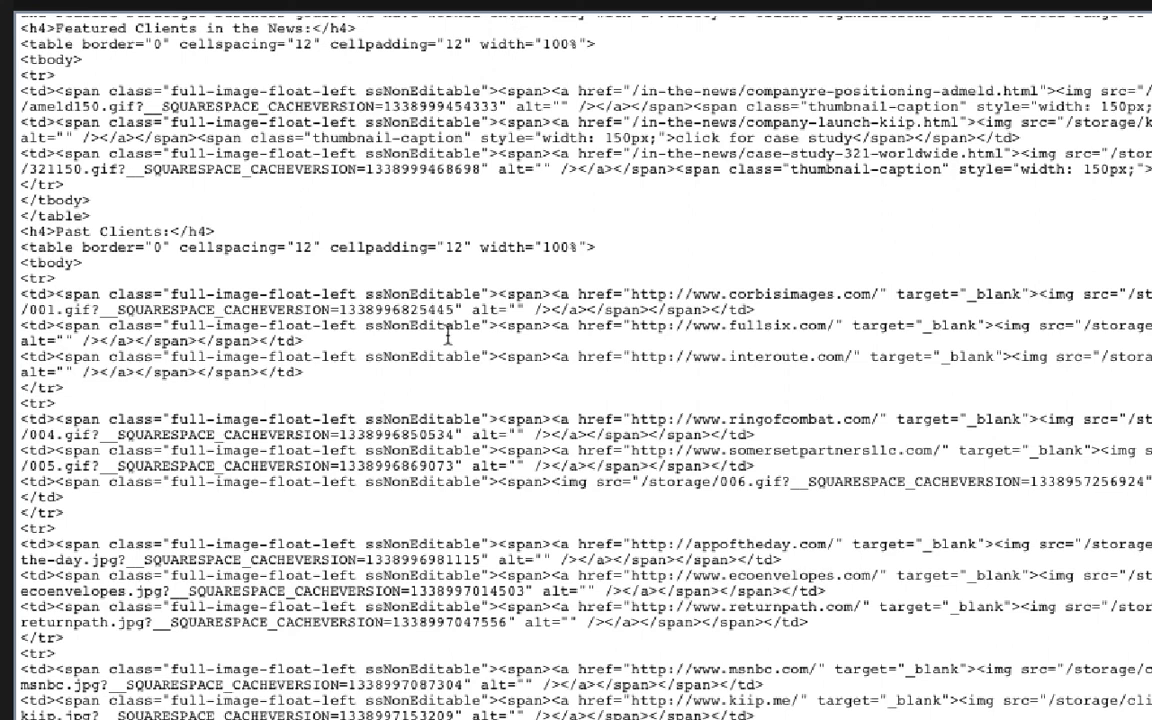
click(462, 336)
- Copy the entire HTML source of the Our Clients page and paste it into a blank document in the Espresso code editor
scroll(441, 635, down, 10)
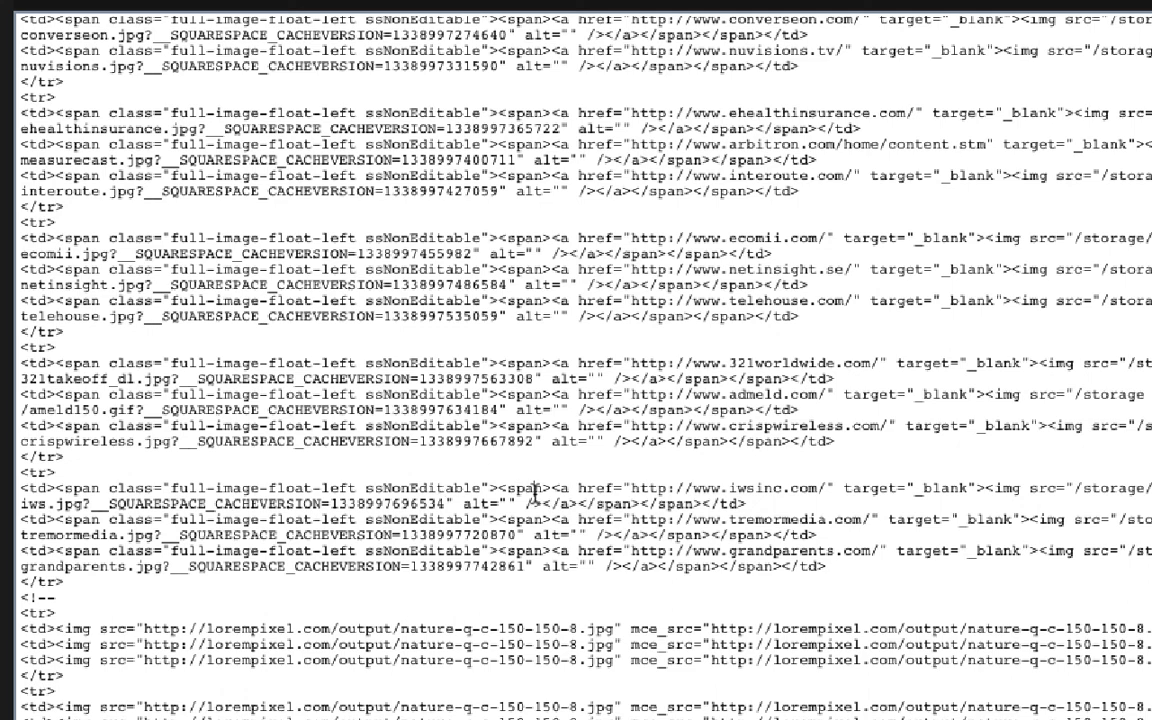
key(ctrl+a)
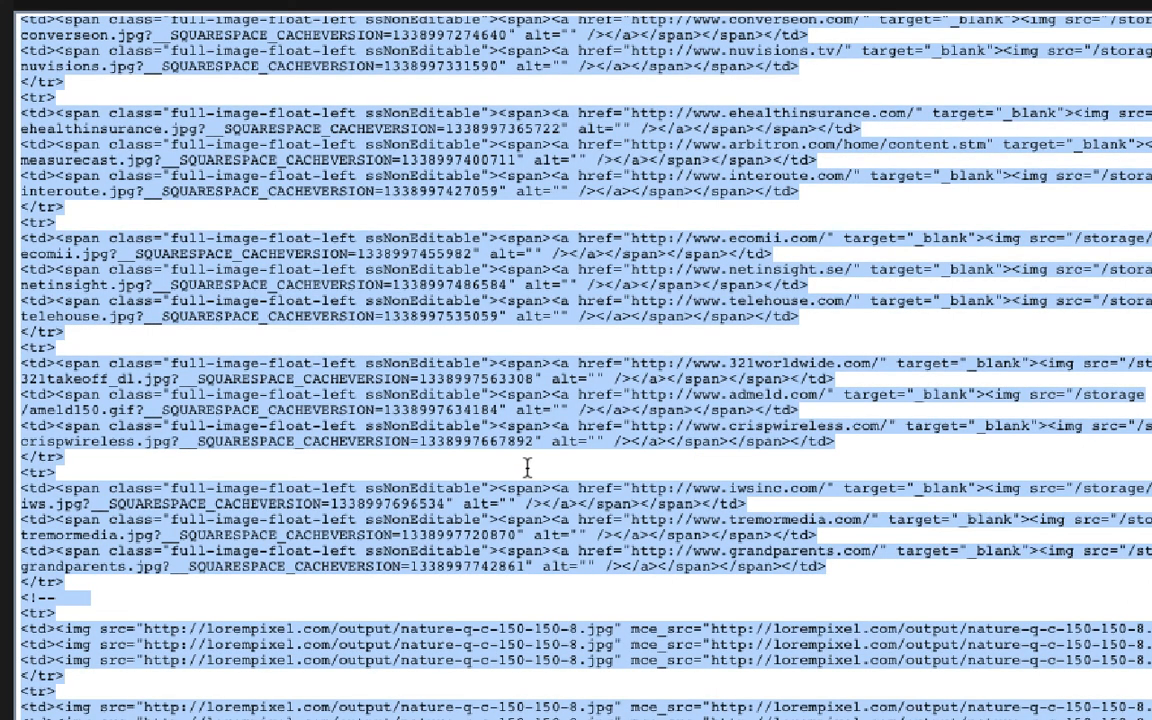
right_click(511, 409)
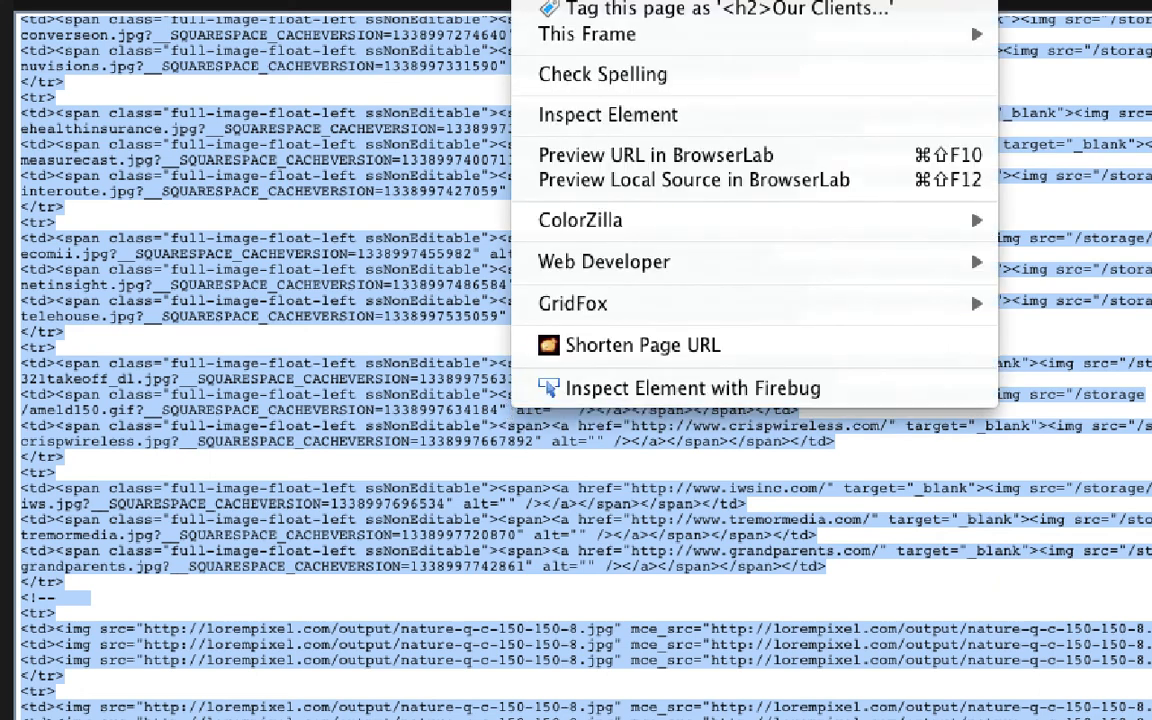
click(570, 2)
key(super+Tab)
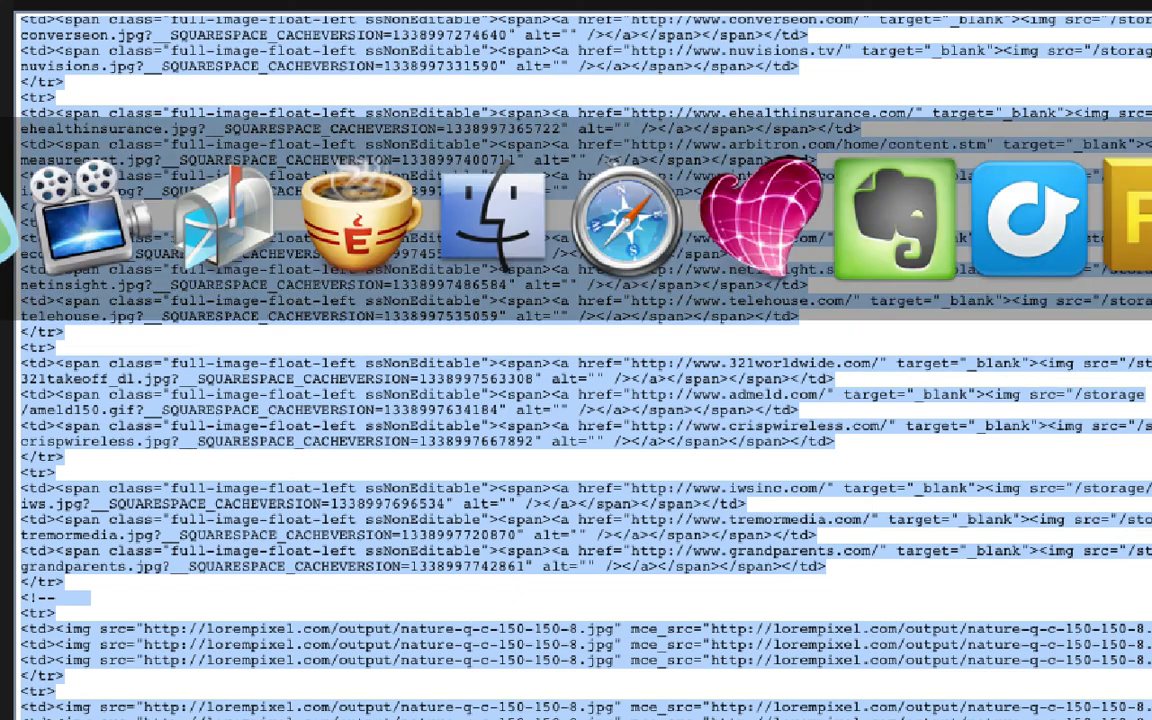
key(super+Tab)
key(super+Tab)
key(super+Tab)
key(super+Tab)
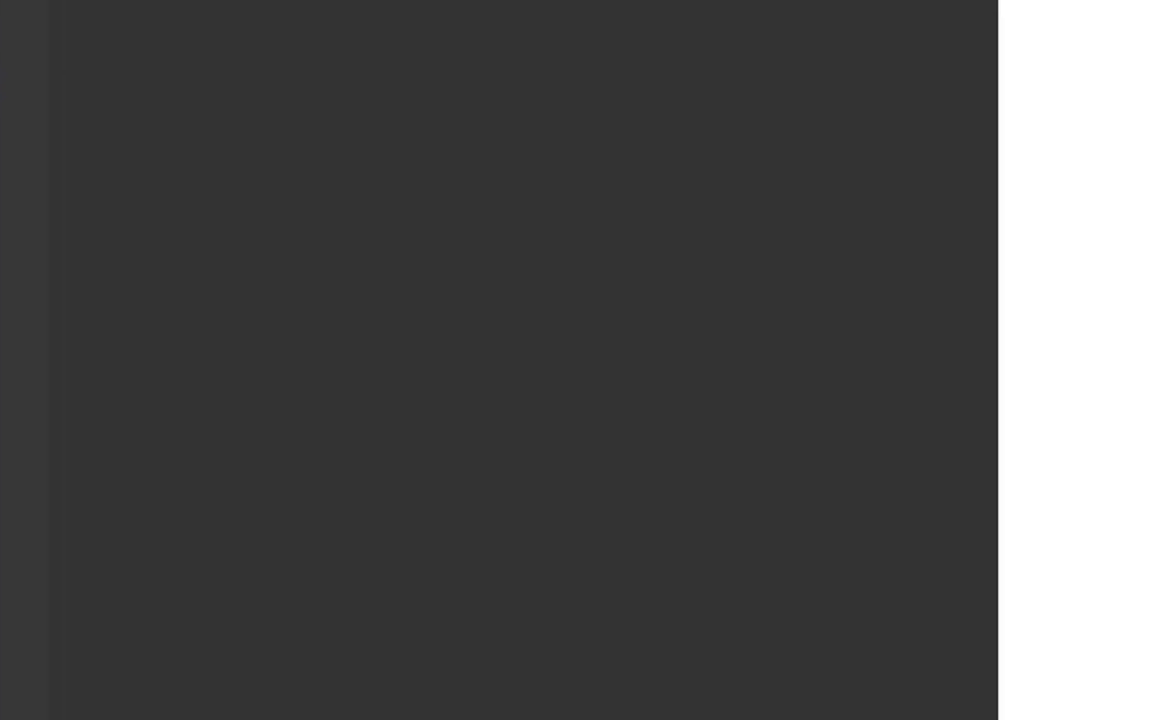
key(super+v)
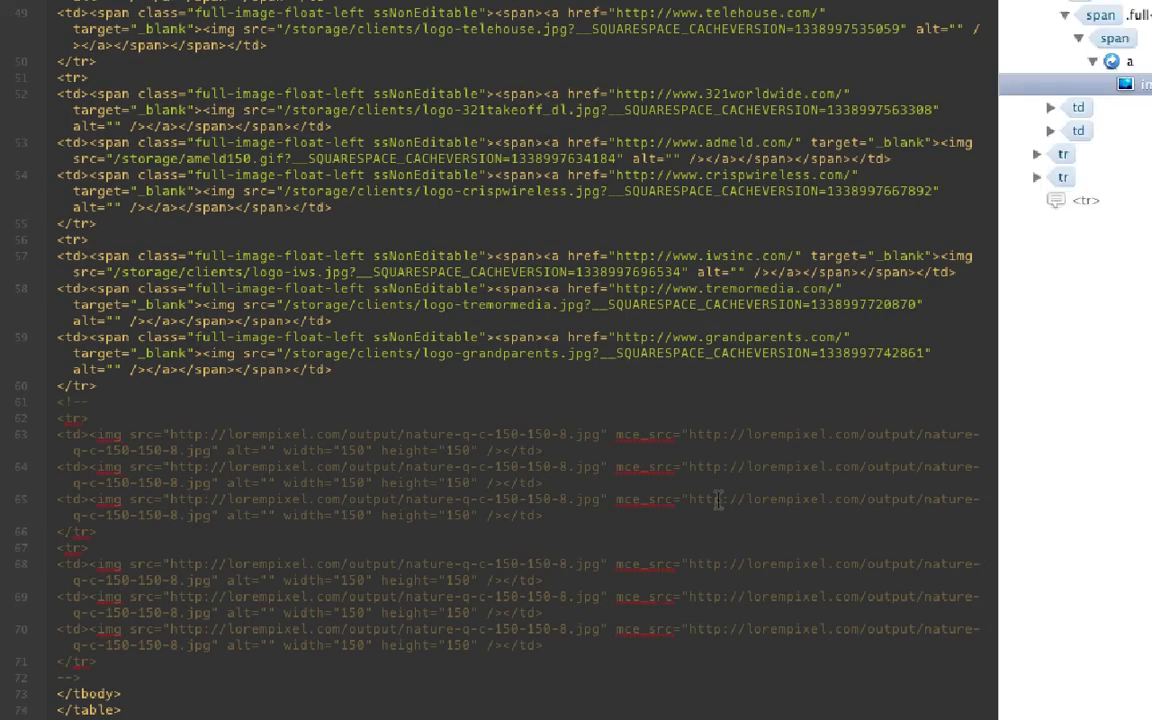
- Examine the first two rows of the Past Clients table in the code, then the commented-out placeholder rows at its end
scroll(672, 220, up, 15)
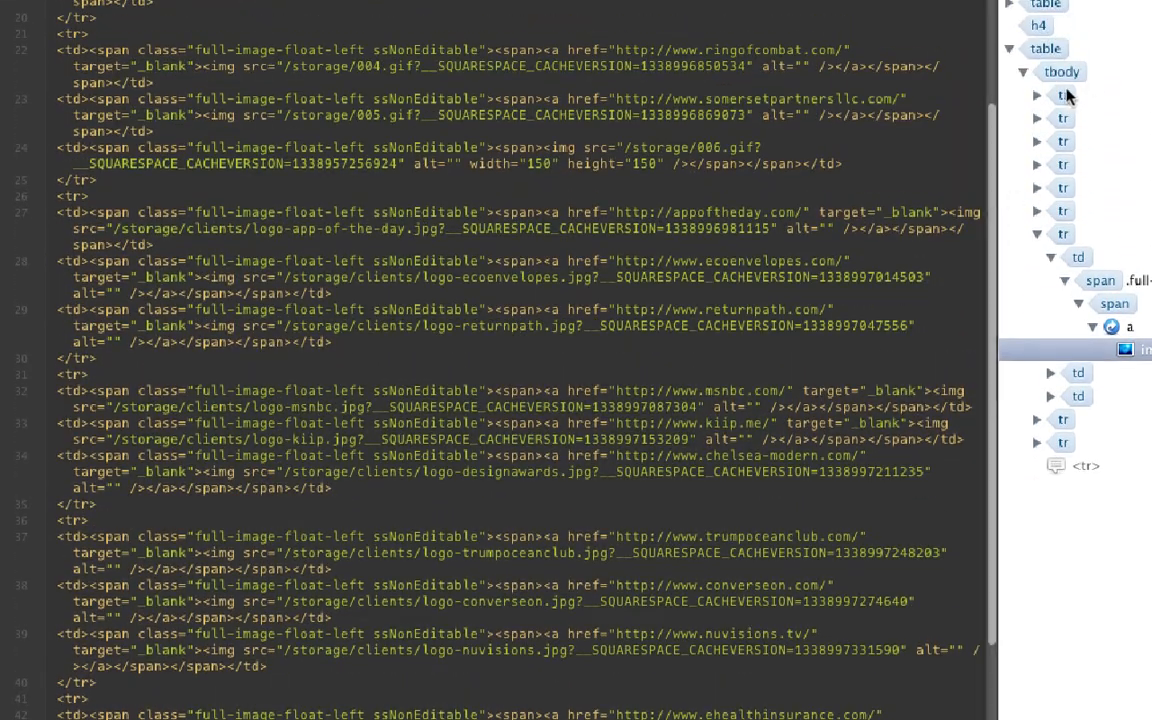
click(1061, 97)
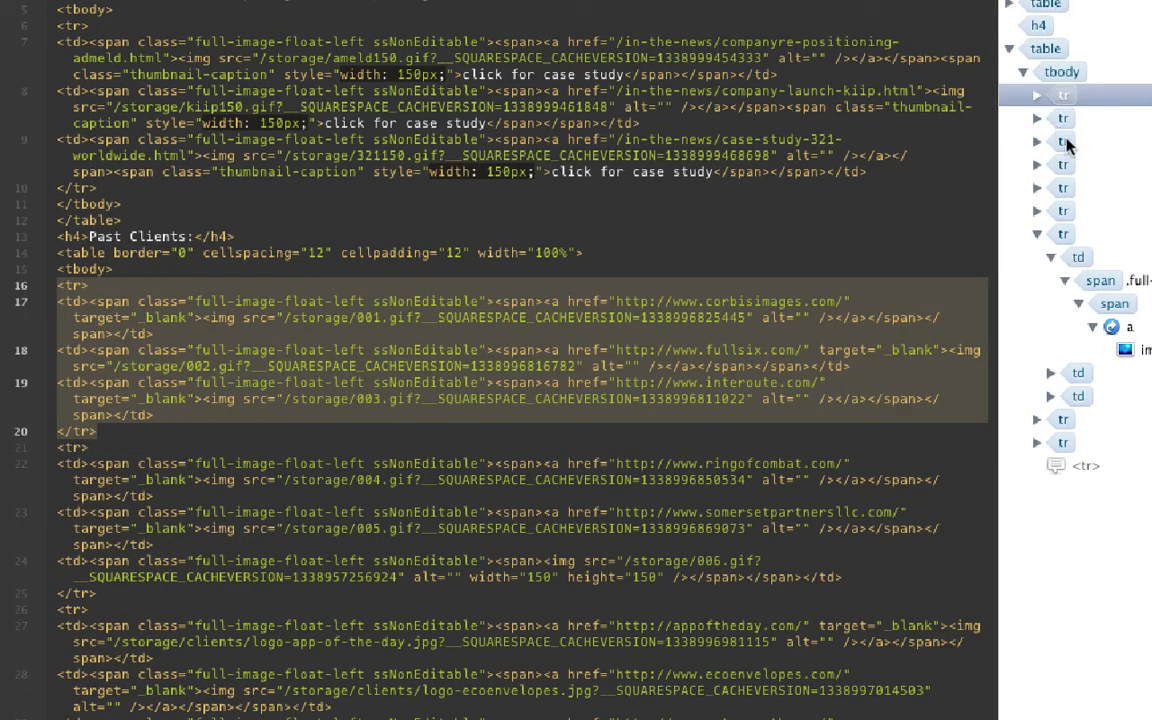
click(1063, 118)
scroll(760, 612, down, 10)
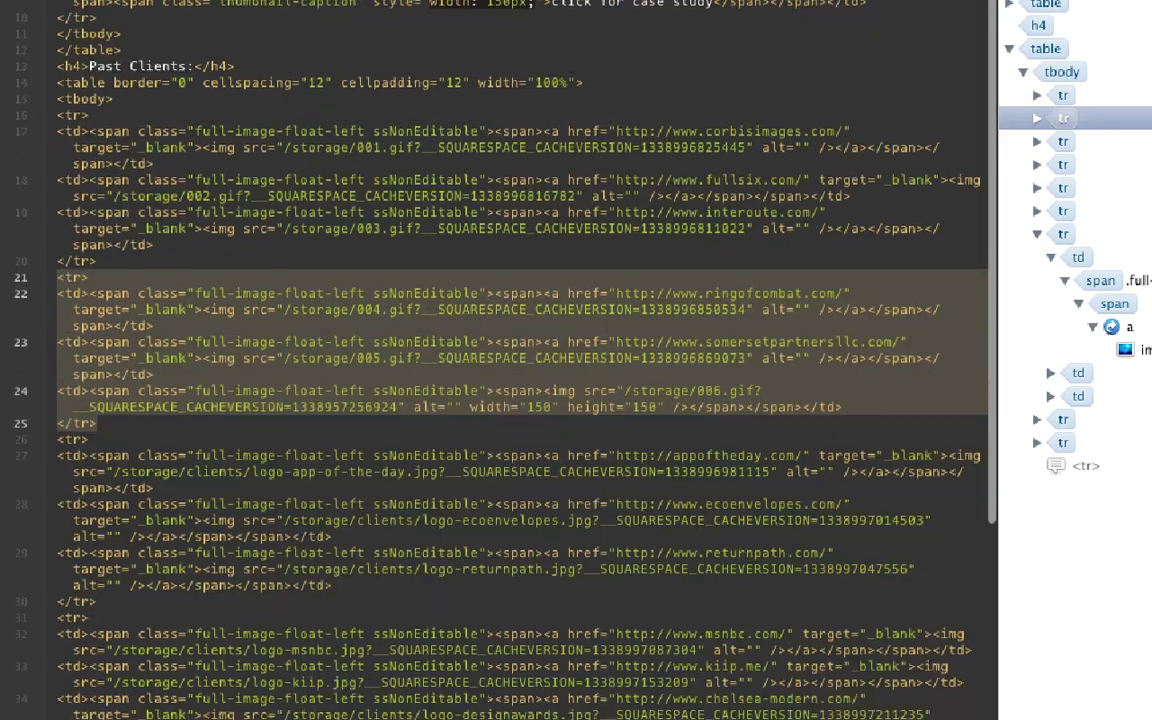
scroll(552, 510, down, 15)
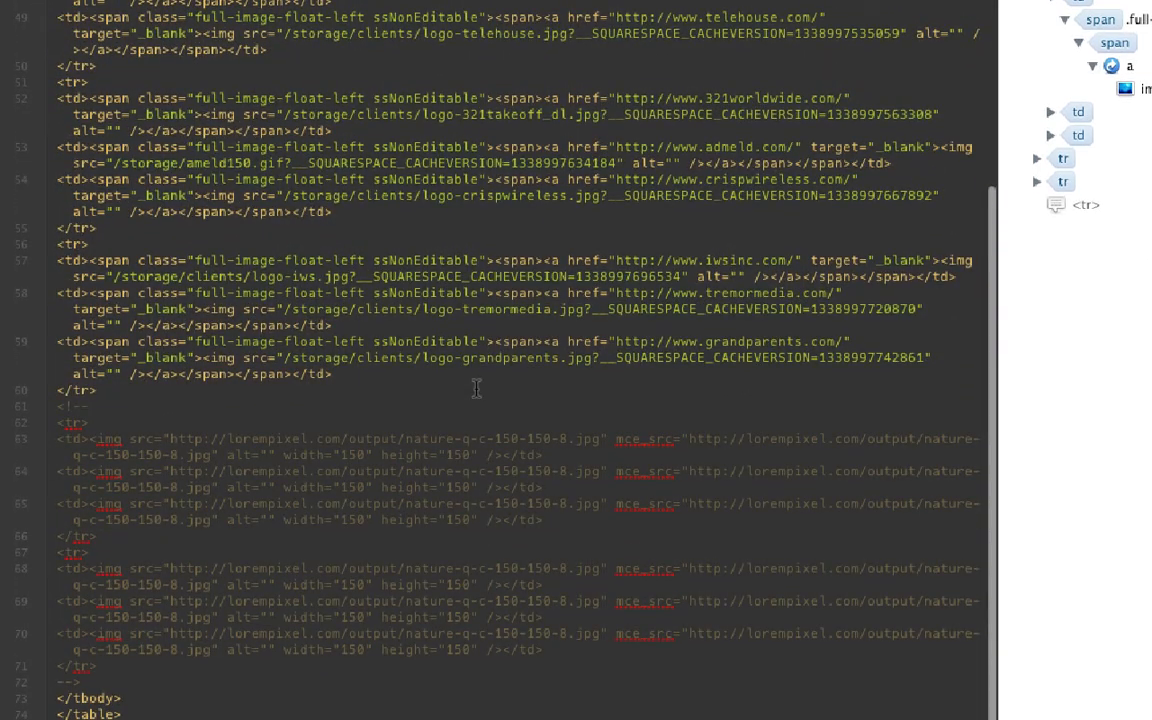
- Back in the browser's page editor, remove the comment markers around the two placeholder image rows and save the page
key(super+Tab)
key(super+a)
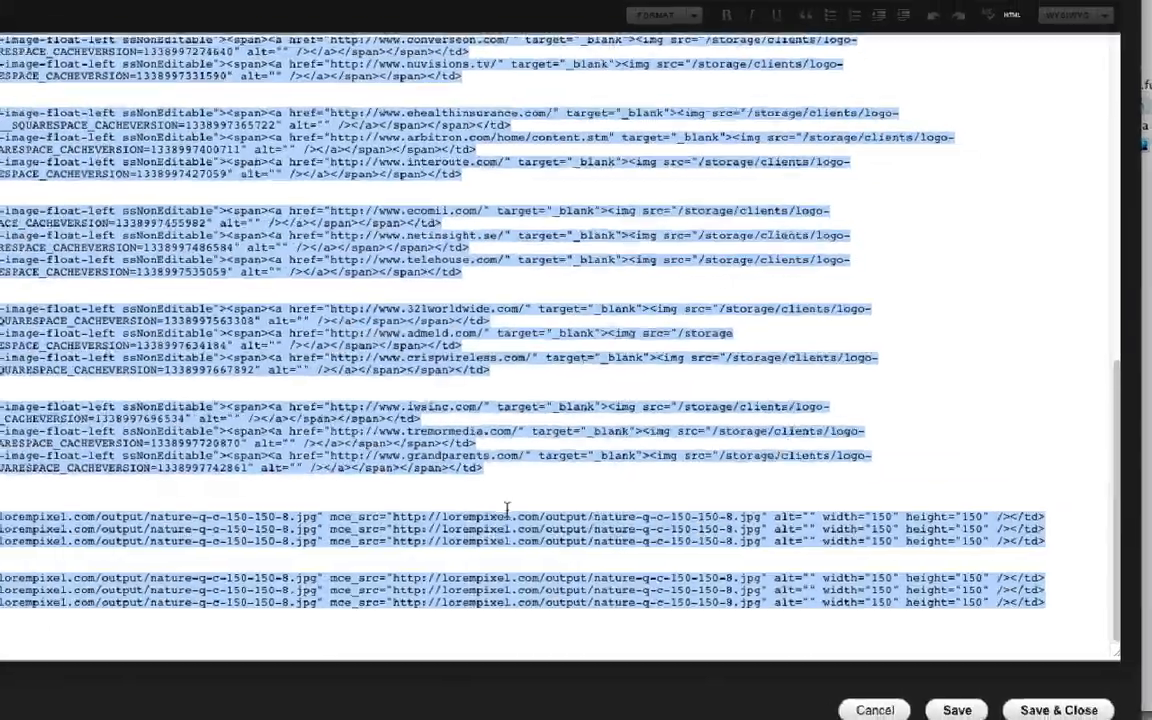
click(478, 457)
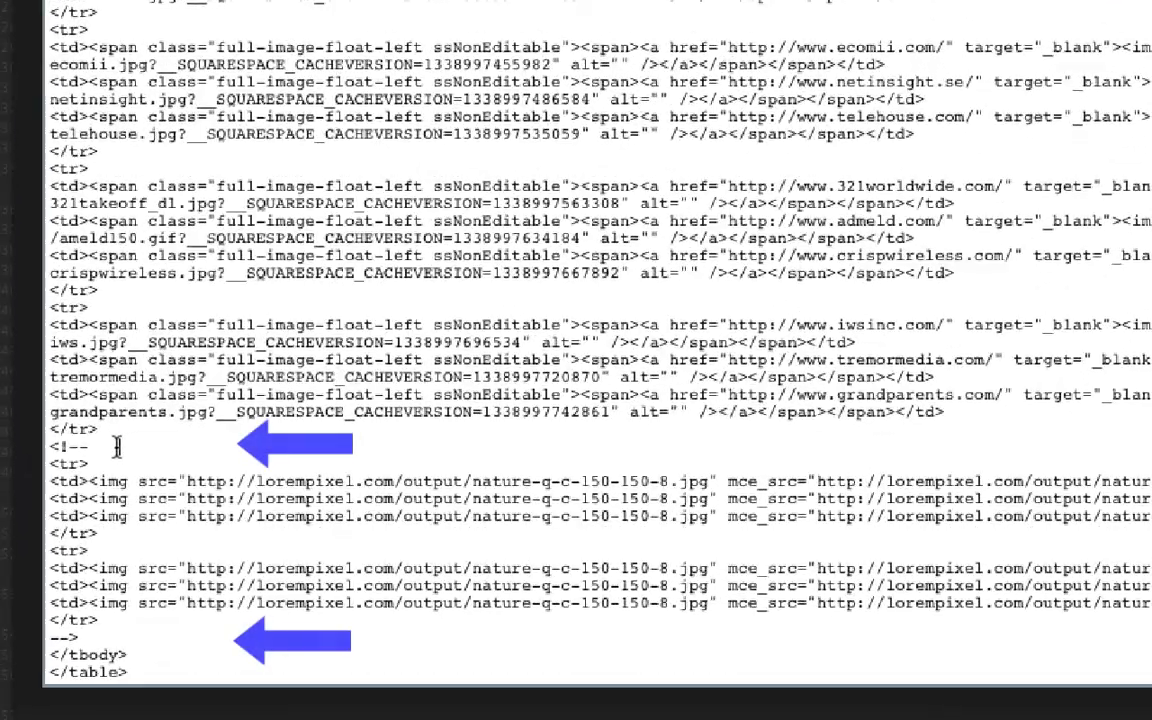
click(117, 447)
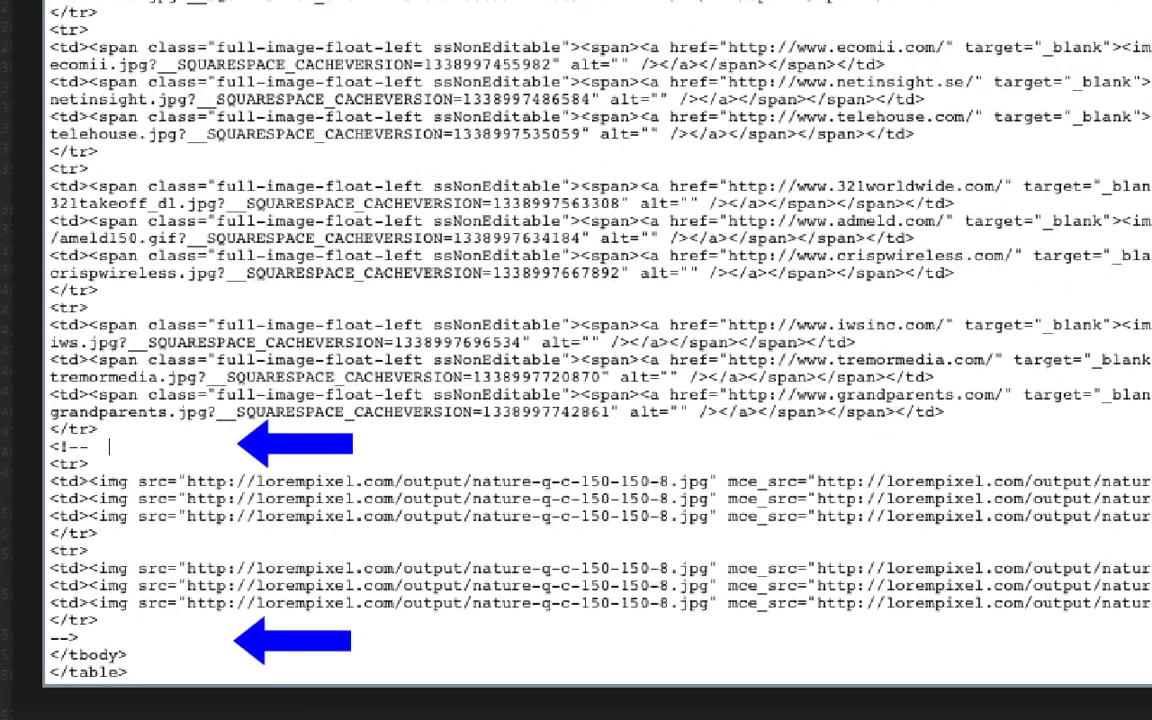
key(BackSpace)
key(BackSpace)
click(87, 641)
key(BackSpace)
key(BackSpace)
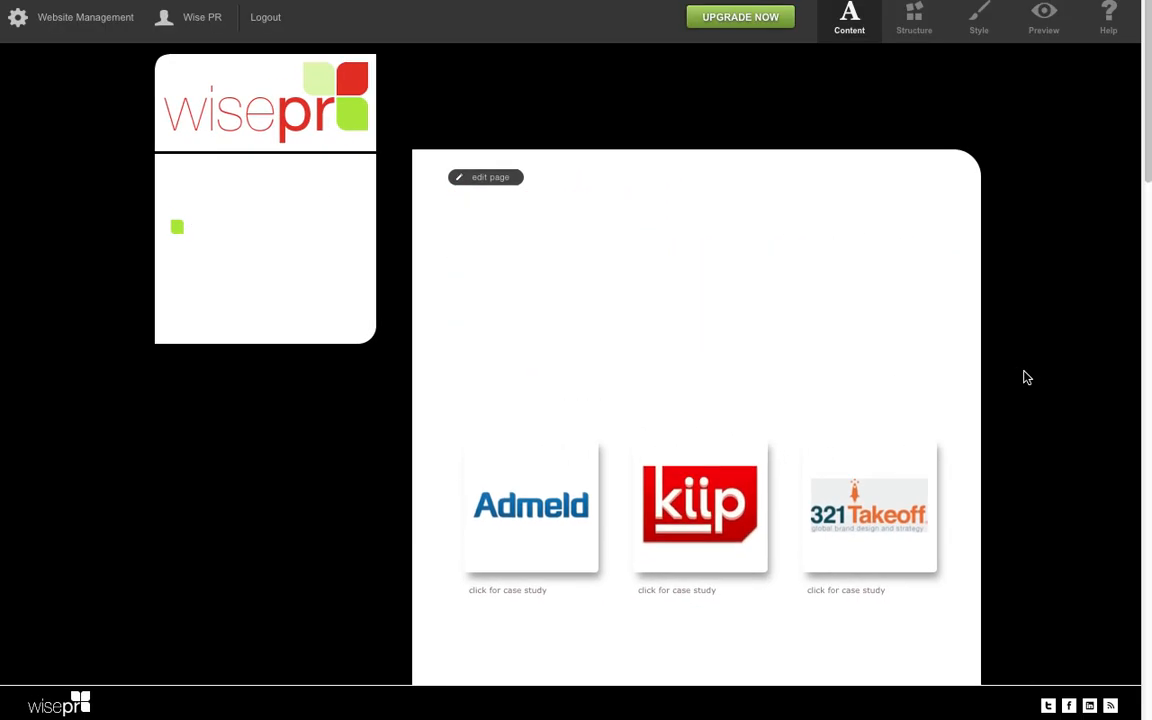
- Check the Our Clients page down to the placeholder image rows below the past client logos
scroll(1023, 378, down, 5)
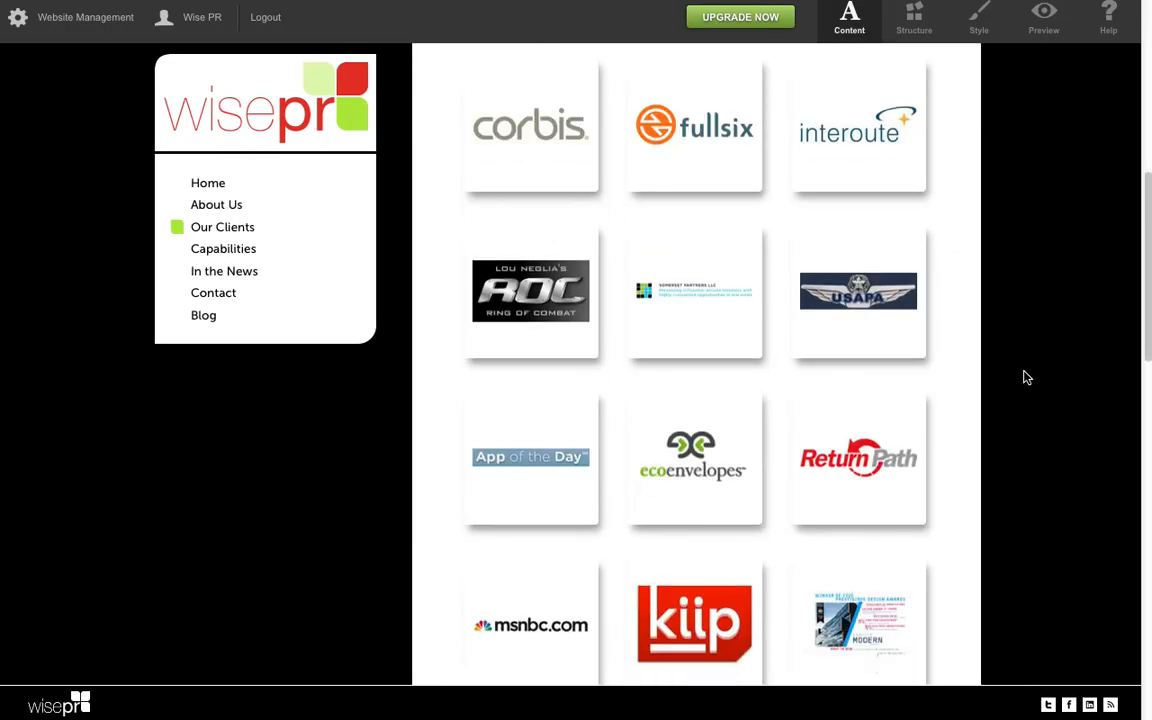
scroll(1023, 377, down, 8)
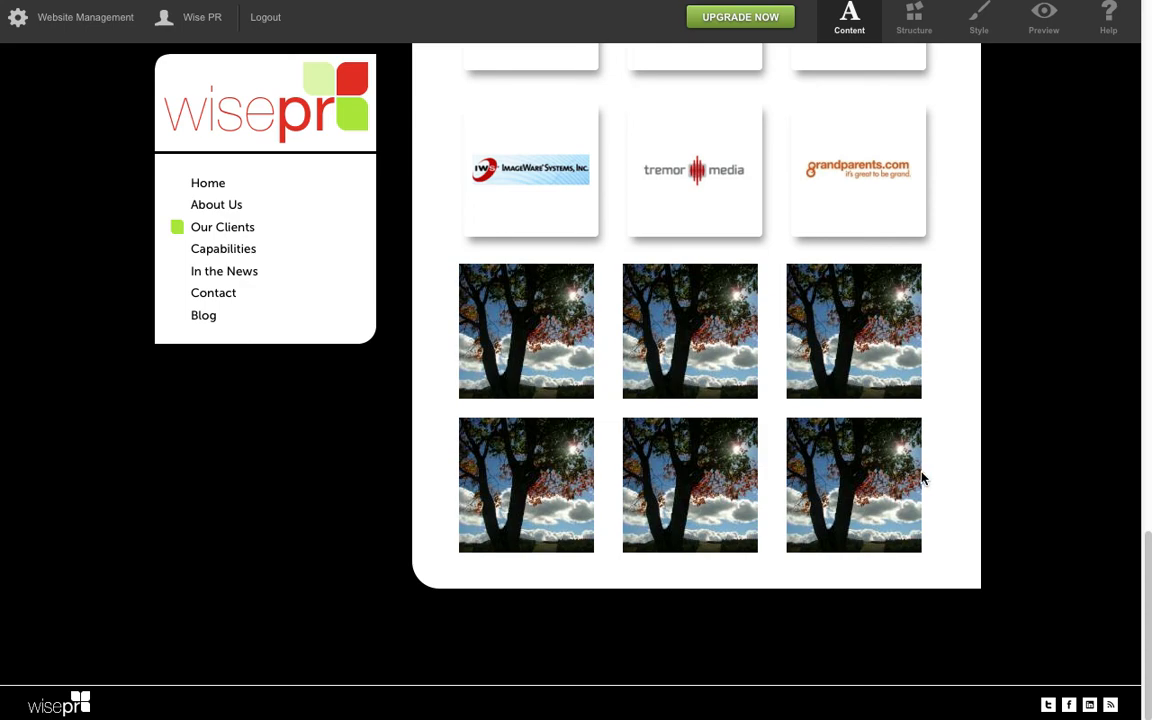
scroll(922, 479, up, 15)
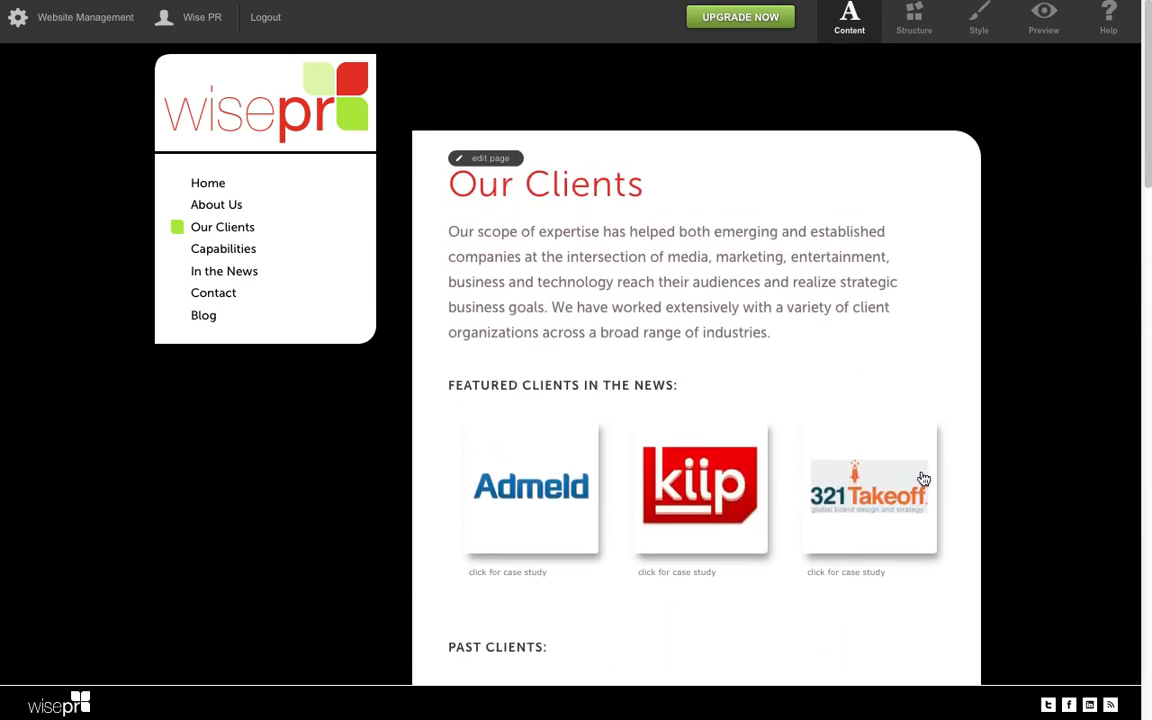
- Open the Our Clients page for editing and add Squarespace formatting options to the first placeholder image below the ImageWare Systems logo
click(462, 158)
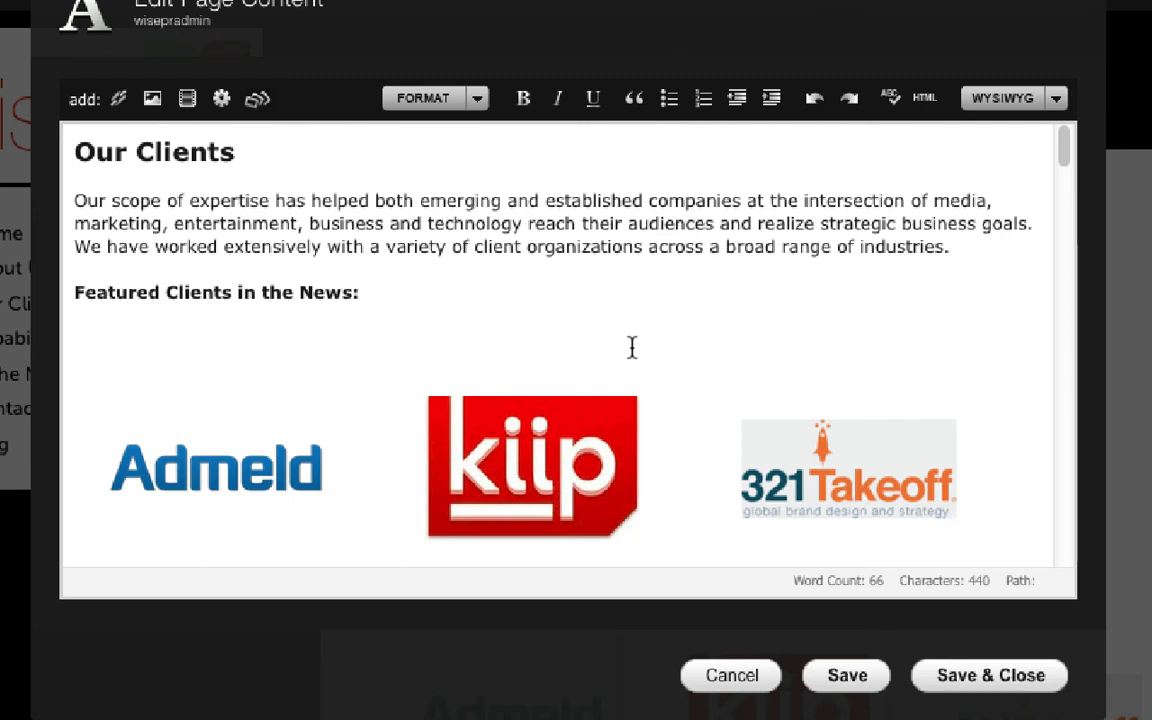
scroll(632, 347, down, 8)
scroll(632, 352, down, 10)
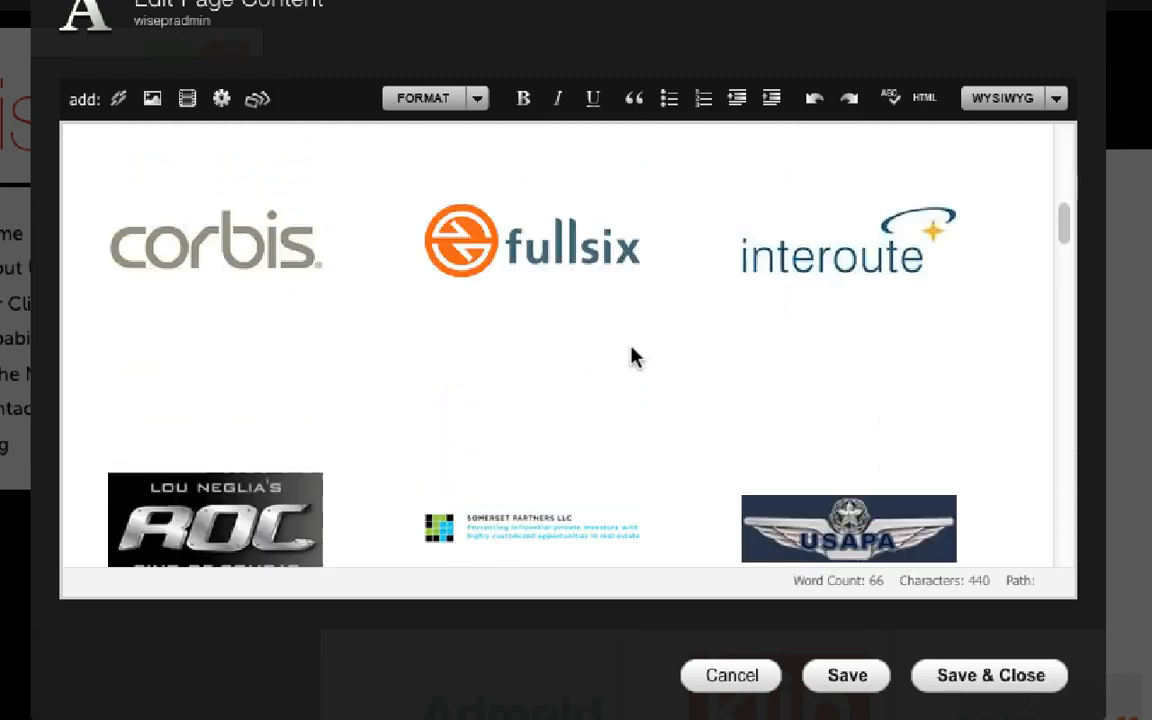
scroll(632, 357, down, 2)
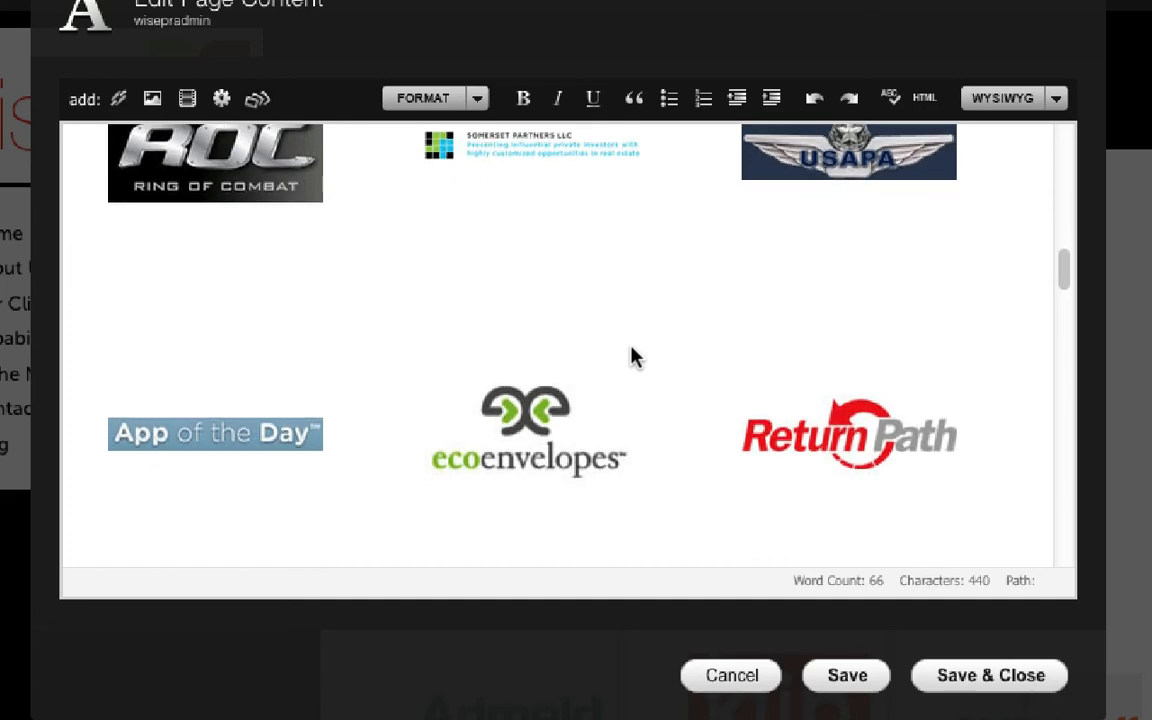
scroll(632, 357, down, 1)
scroll(632, 357, down, 15)
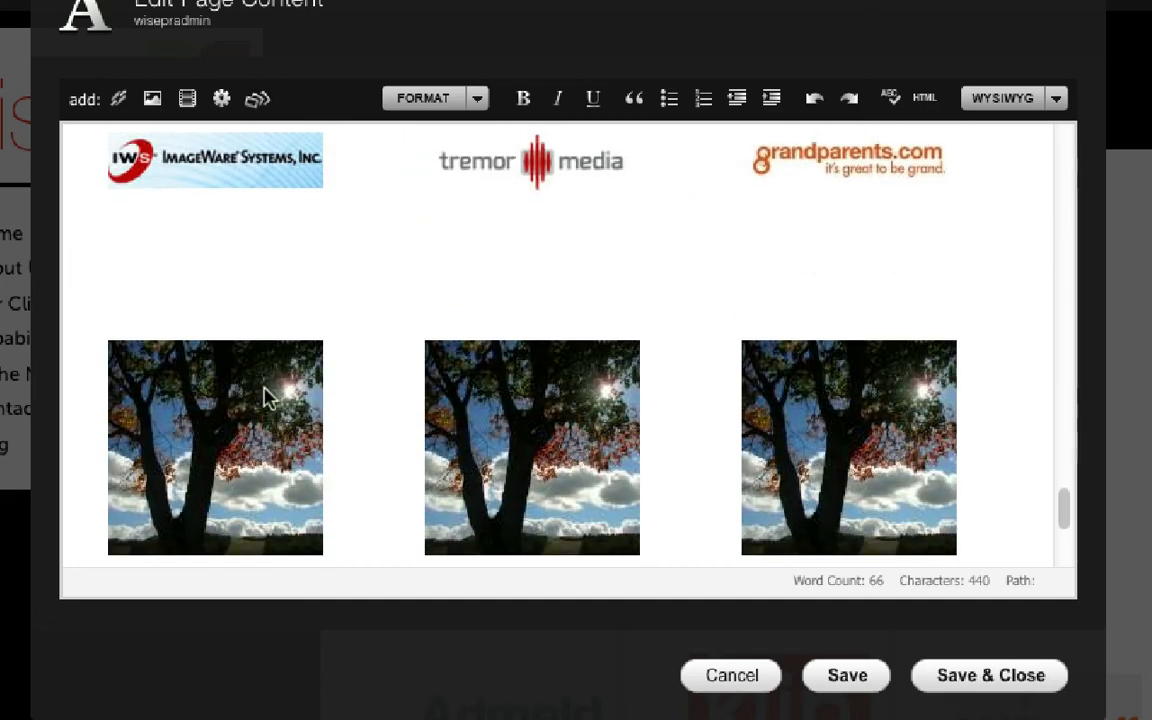
click(198, 396)
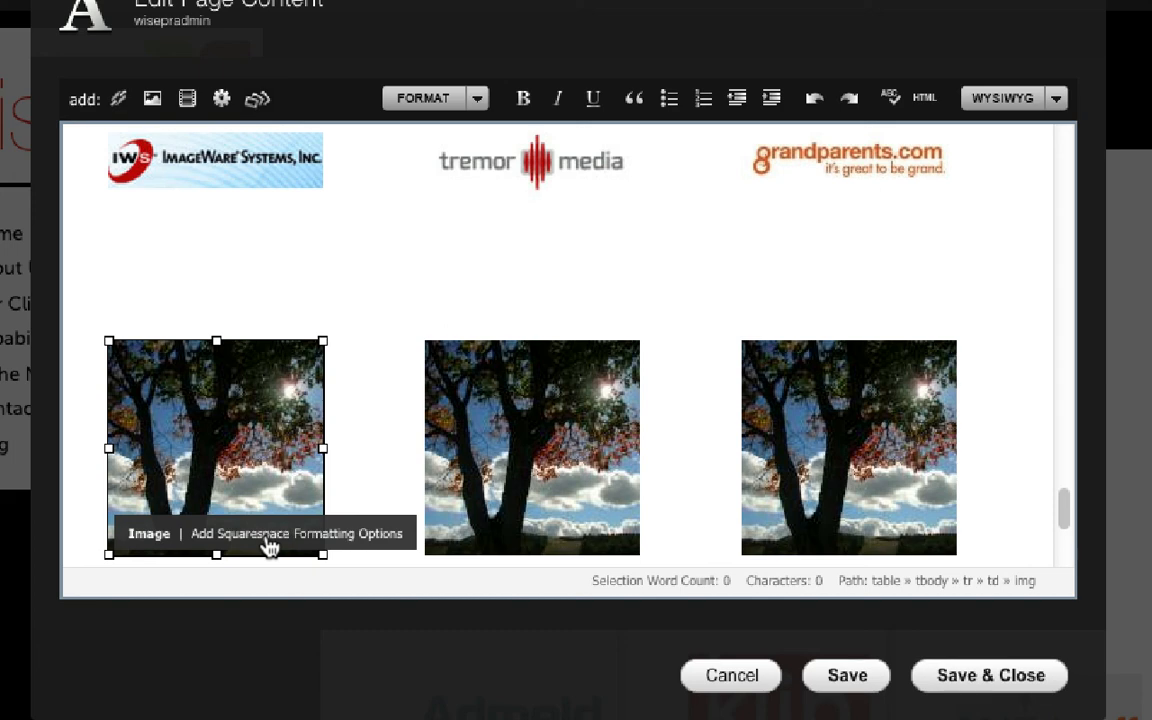
click(340, 255)
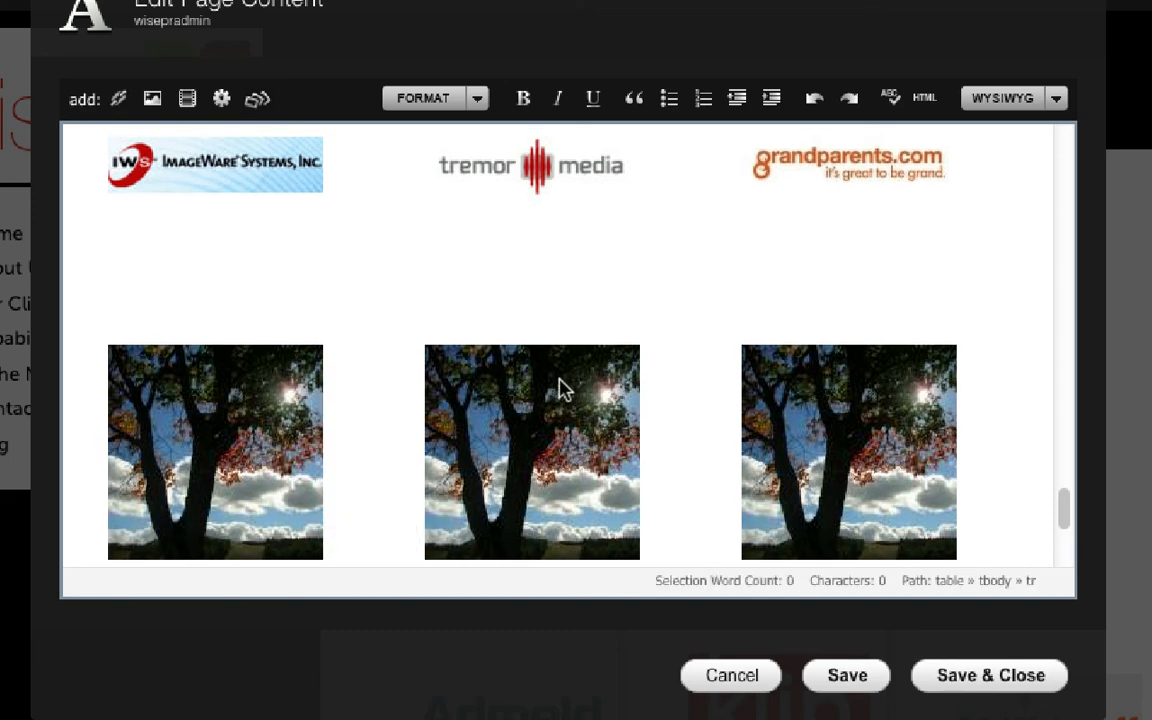
click(193, 430)
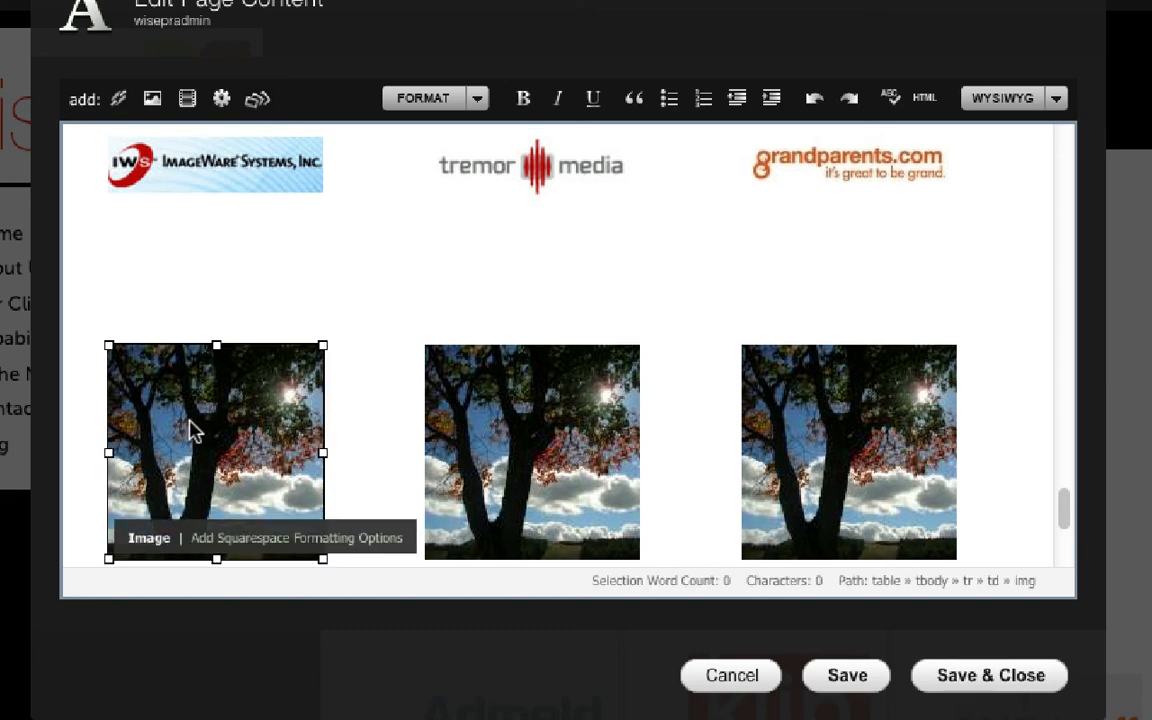
click(313, 540)
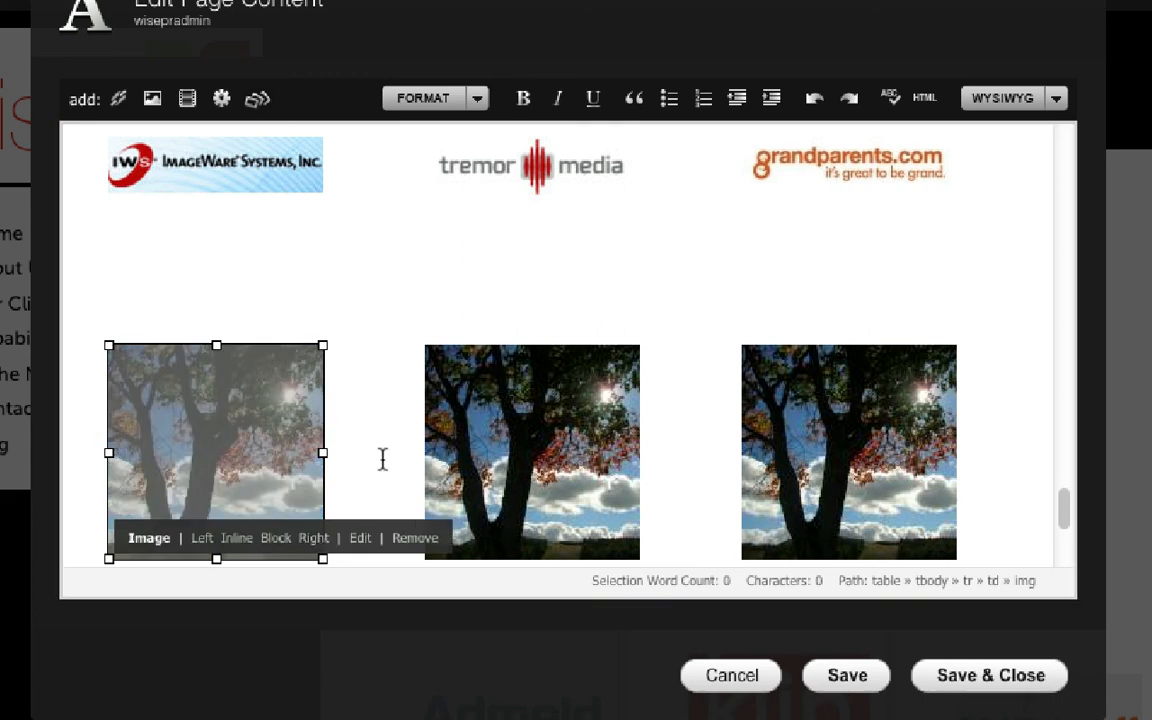
- Replace the first placeholder image with the Mercedes-Benz logo file from the computer, uploading it to the clients folder
click(358, 541)
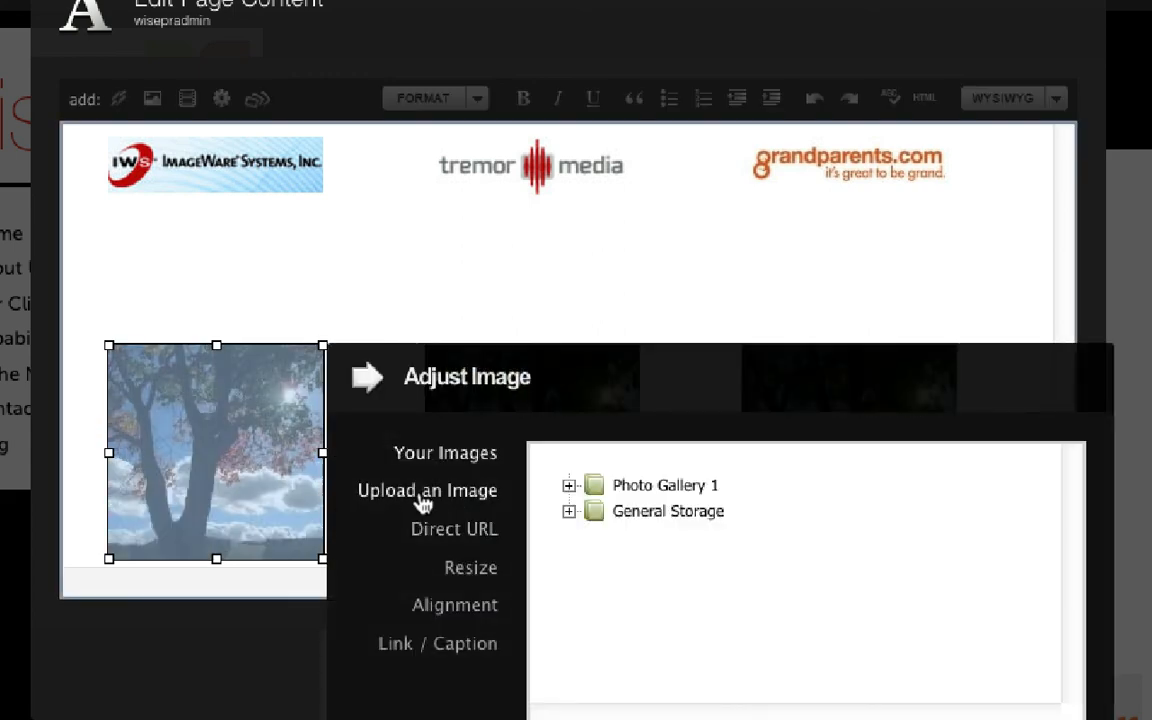
click(423, 495)
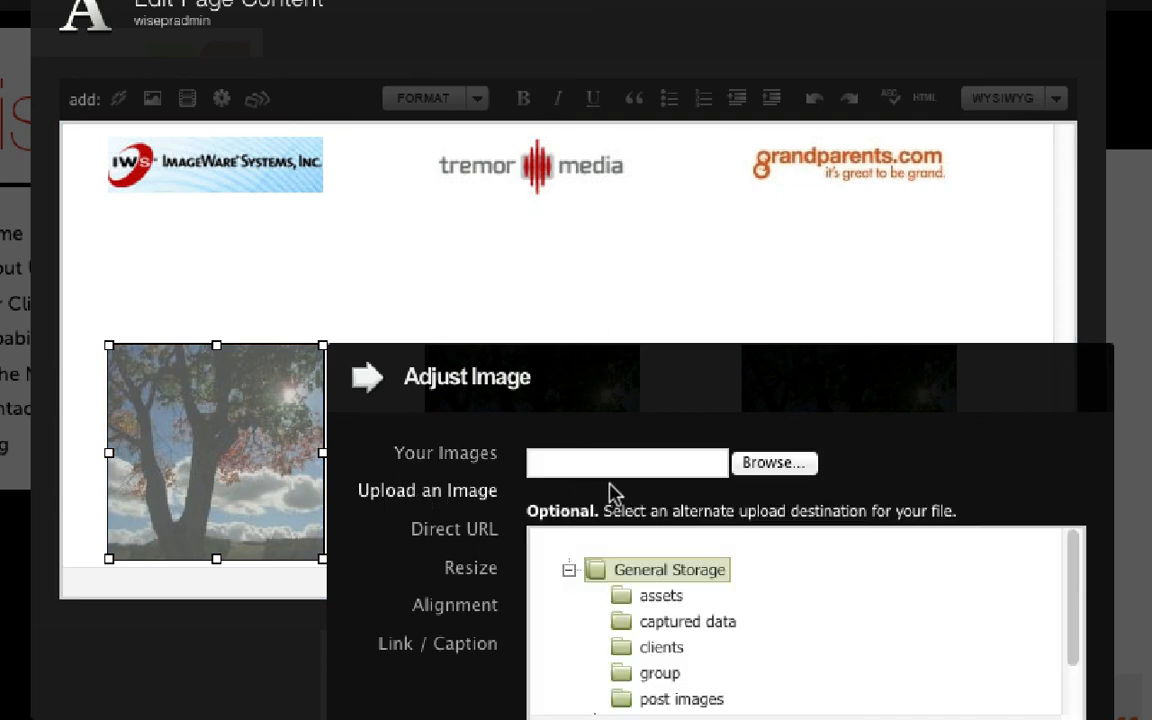
click(792, 468)
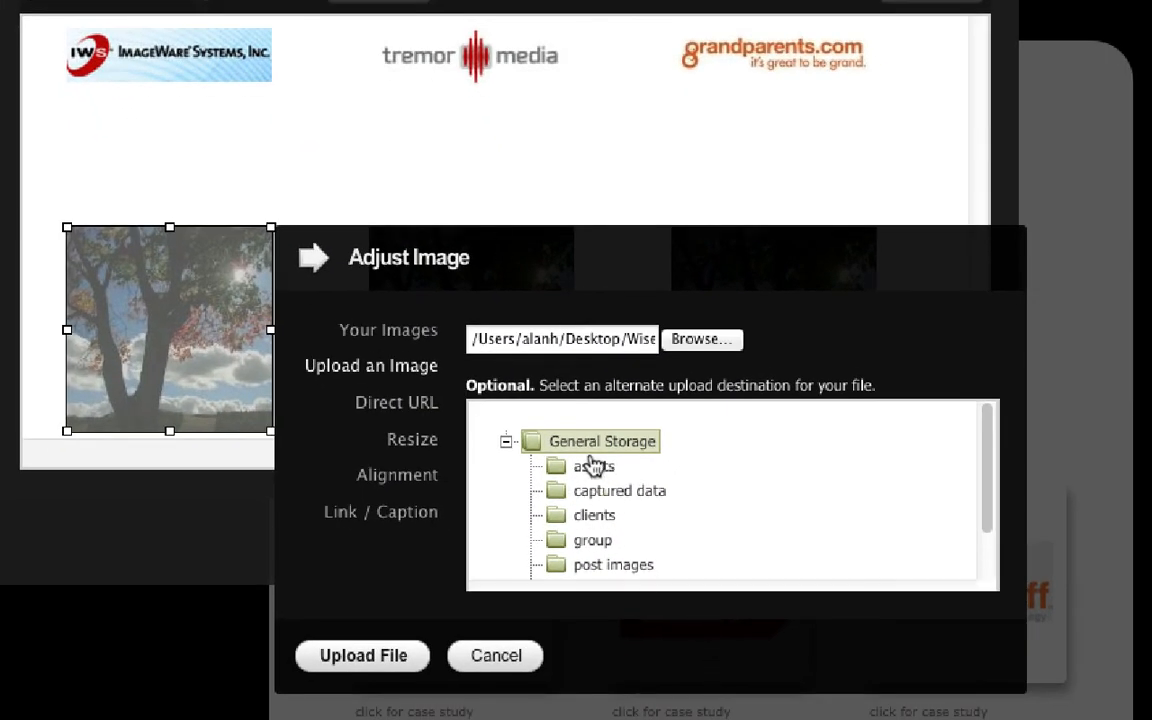
click(594, 517)
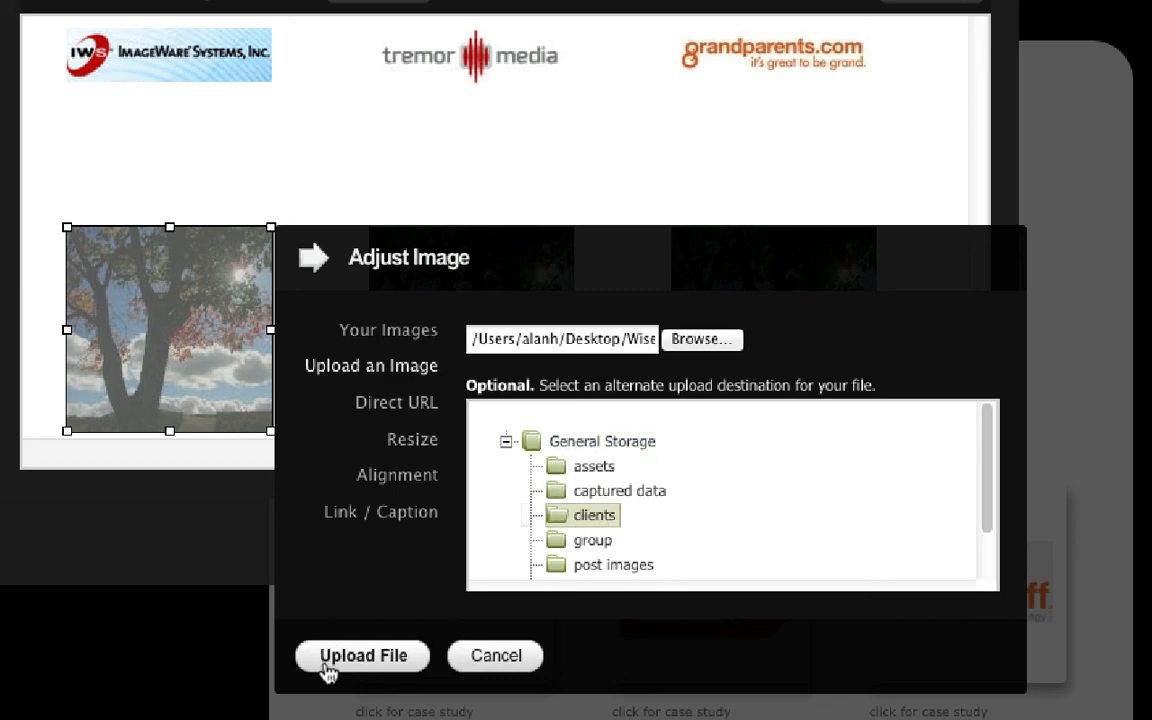
click(340, 664)
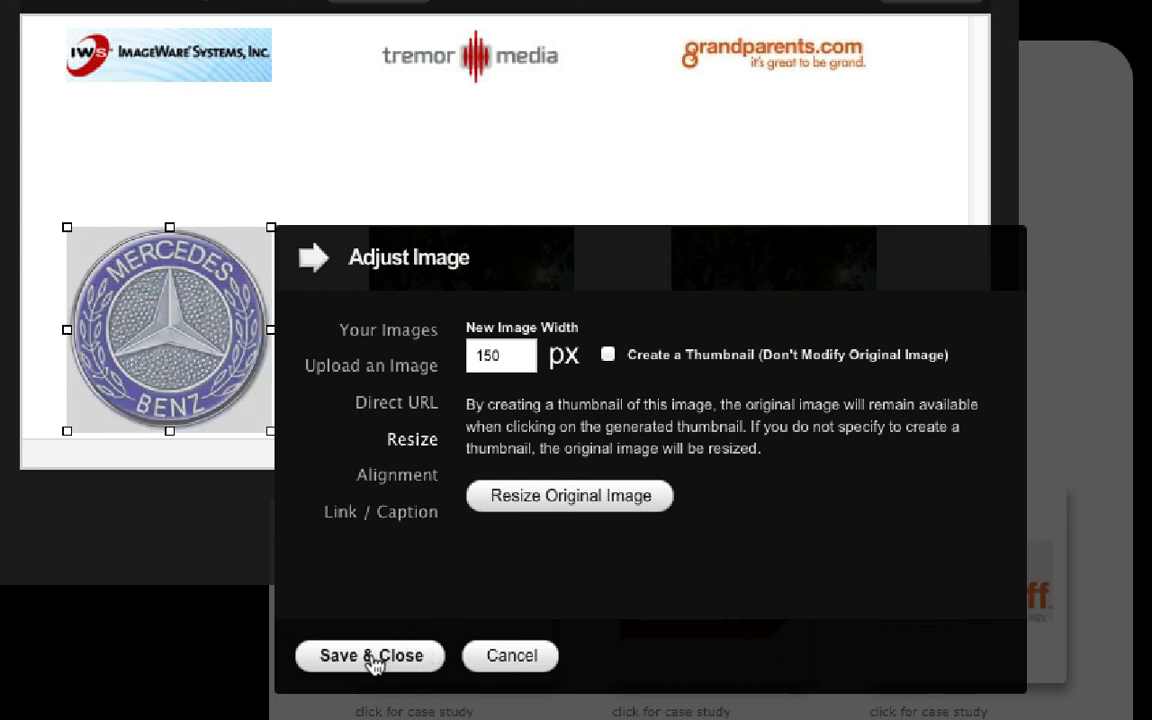
click(380, 514)
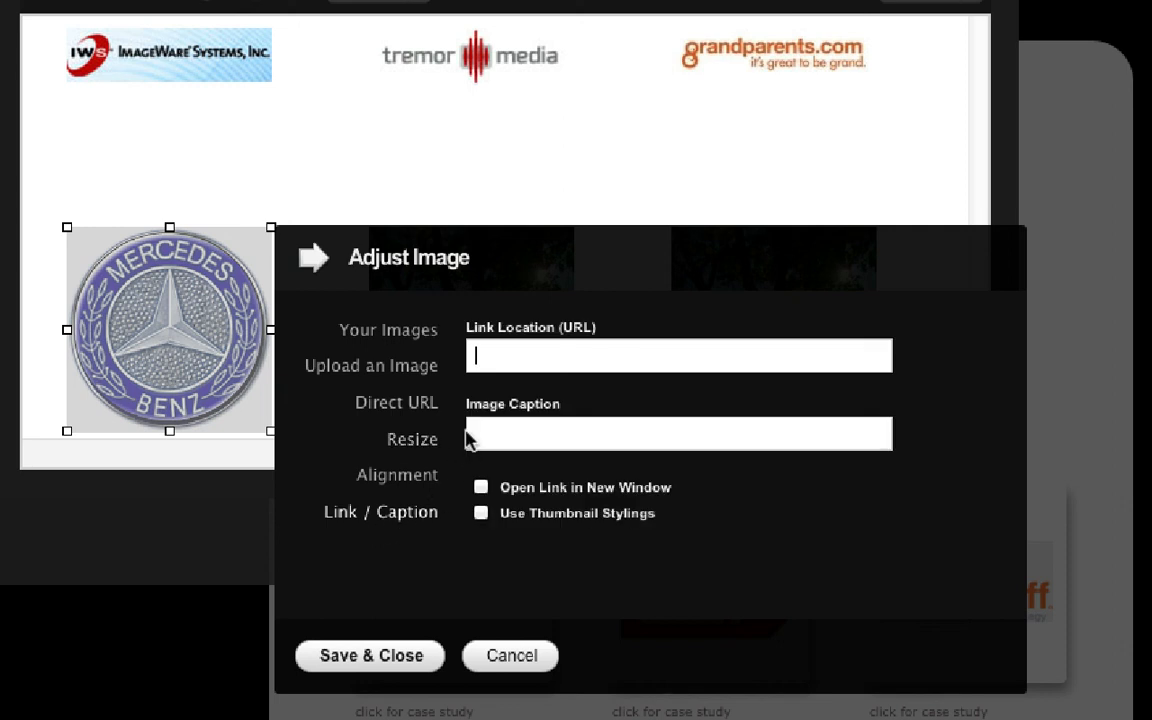
click(569, 354)
text(http://google.com)
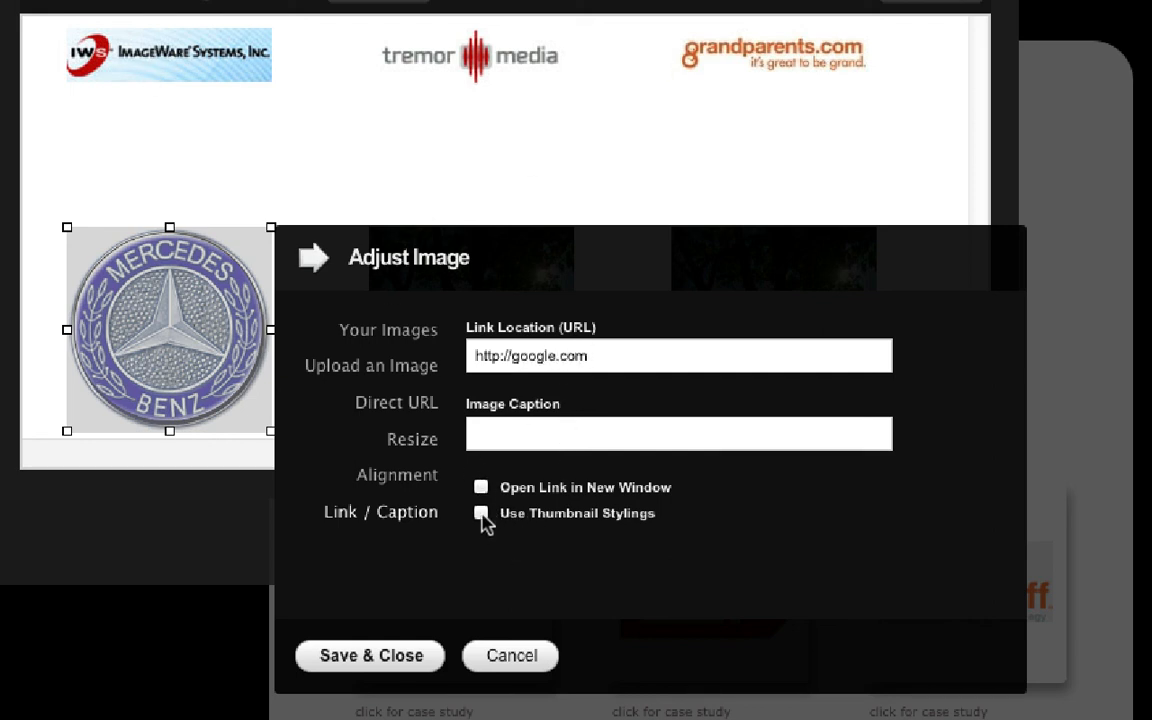
click(479, 487)
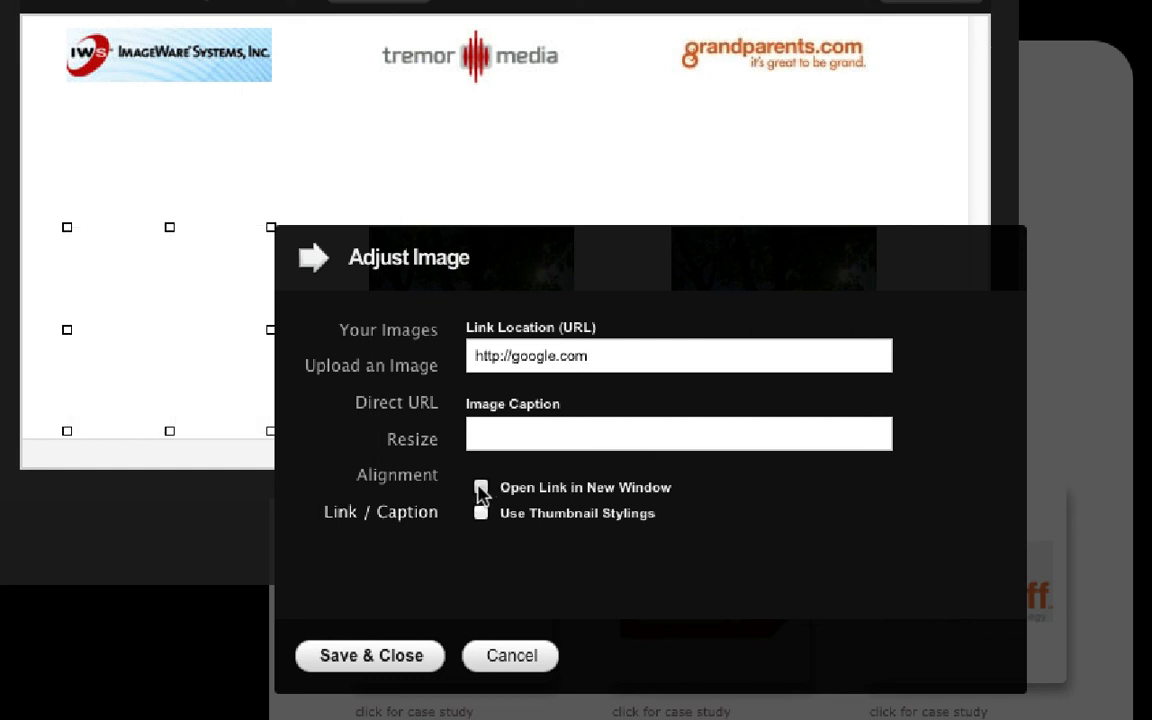
click(393, 658)
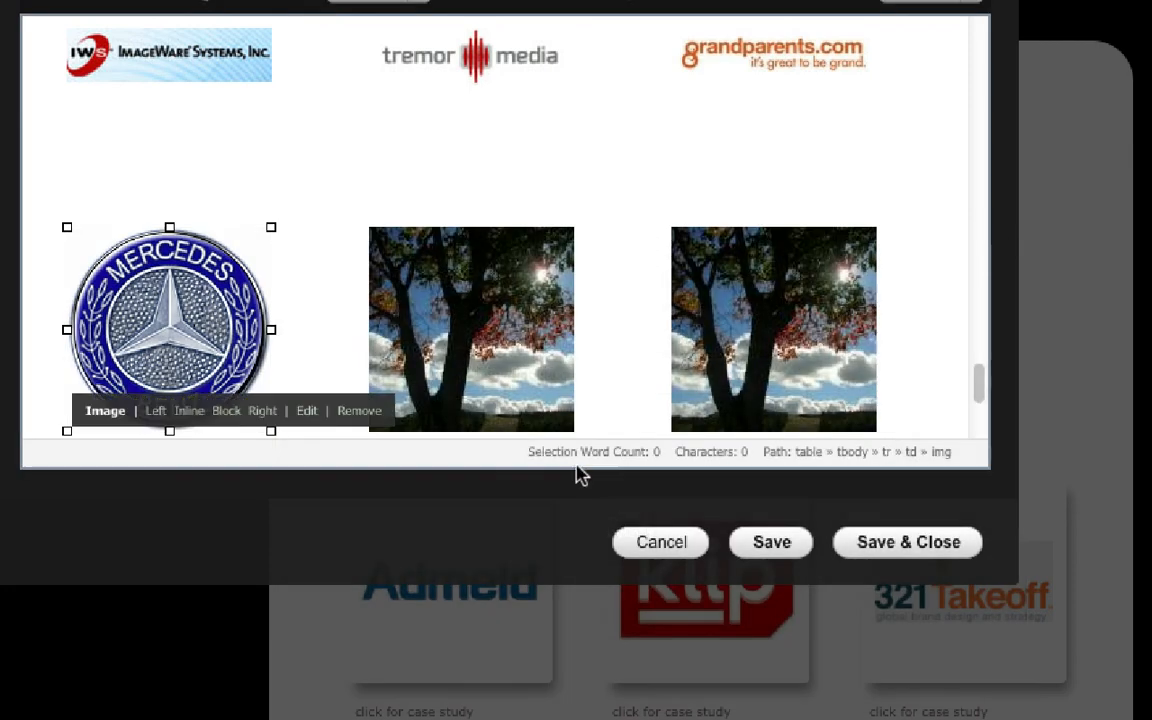
click(899, 543)
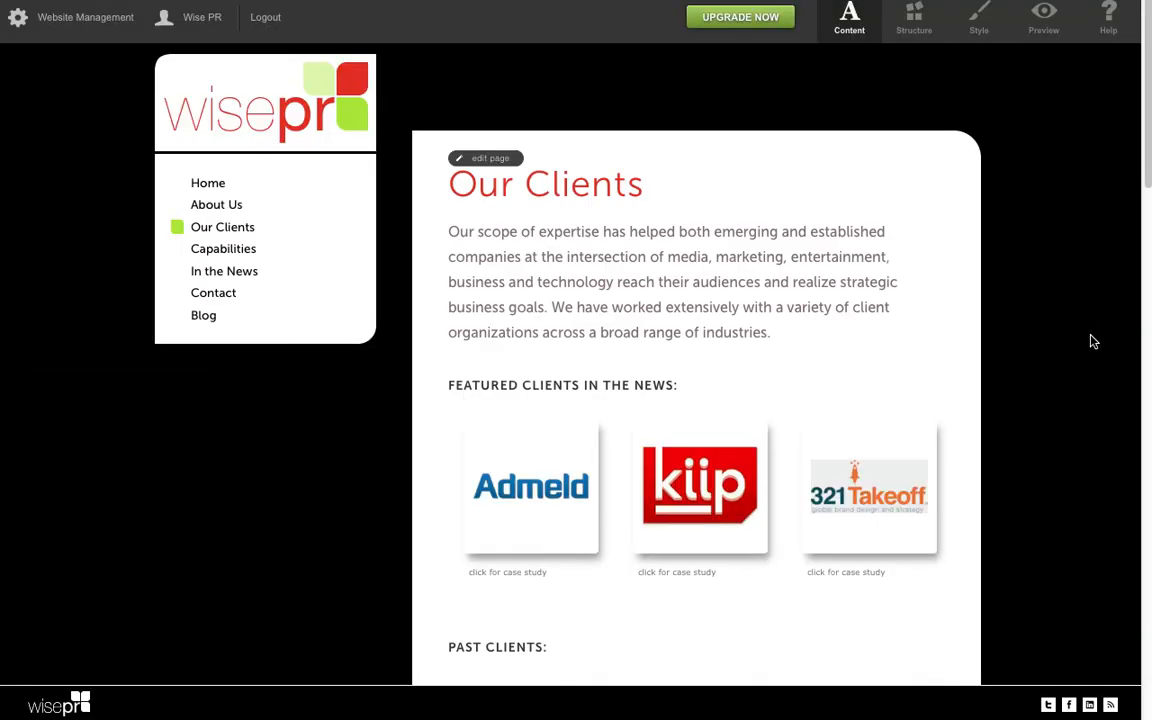
- Set the Mercedes-Benz logo's alignment to Left on the Our Clients page, then save and close the page
scroll(1072, 368, down, 15)
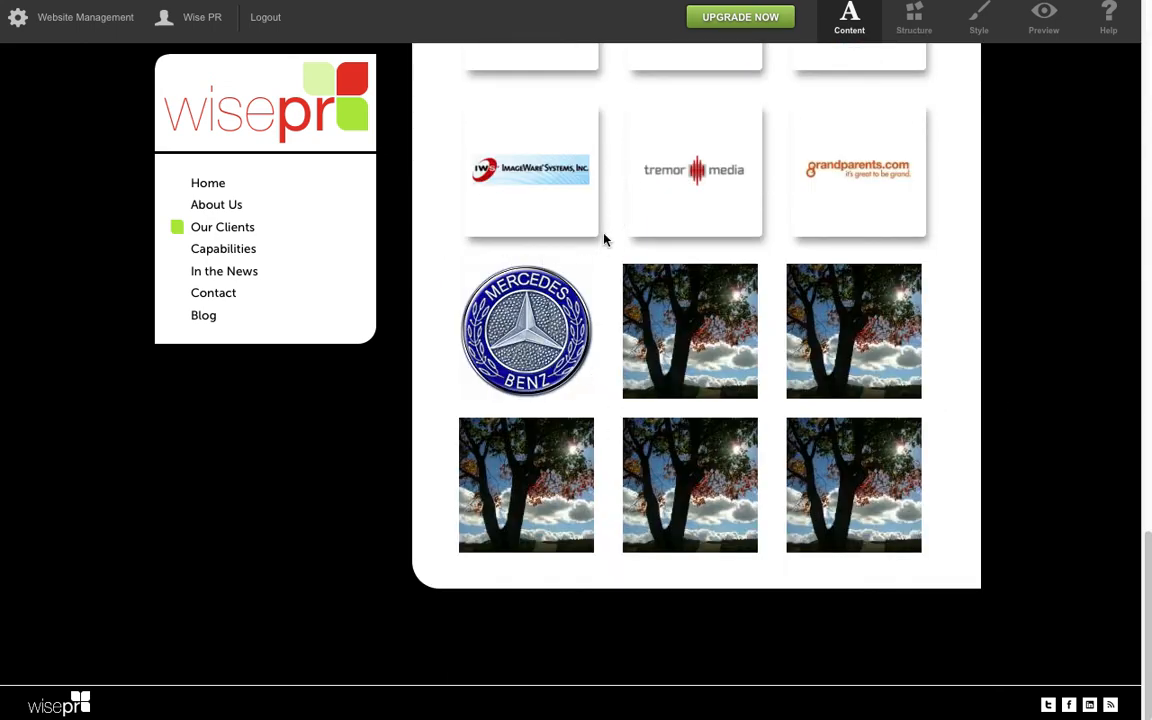
scroll(966, 379, up, 1)
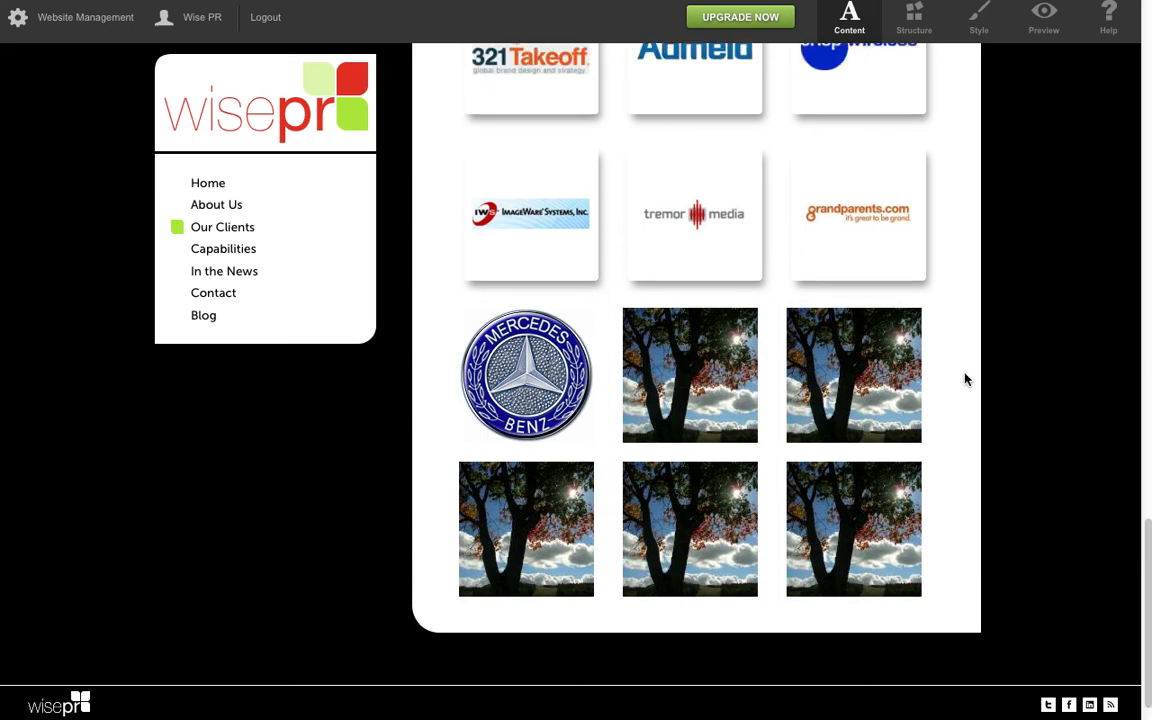
scroll(966, 379, up, 15)
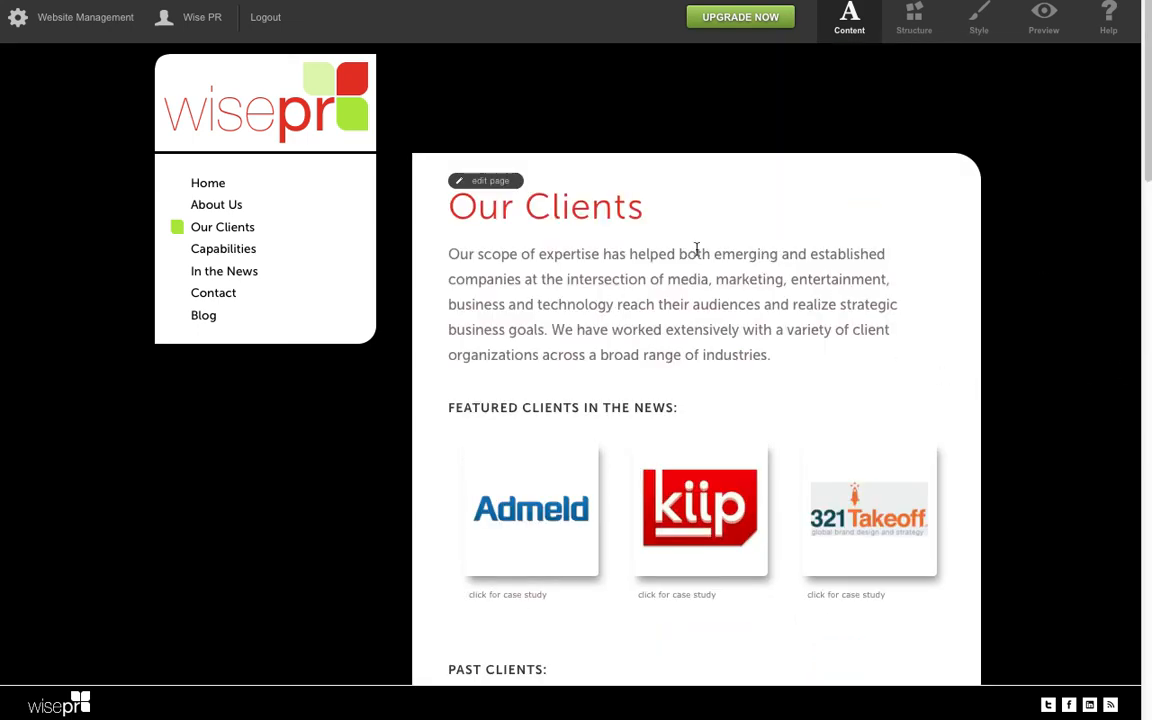
click(492, 181)
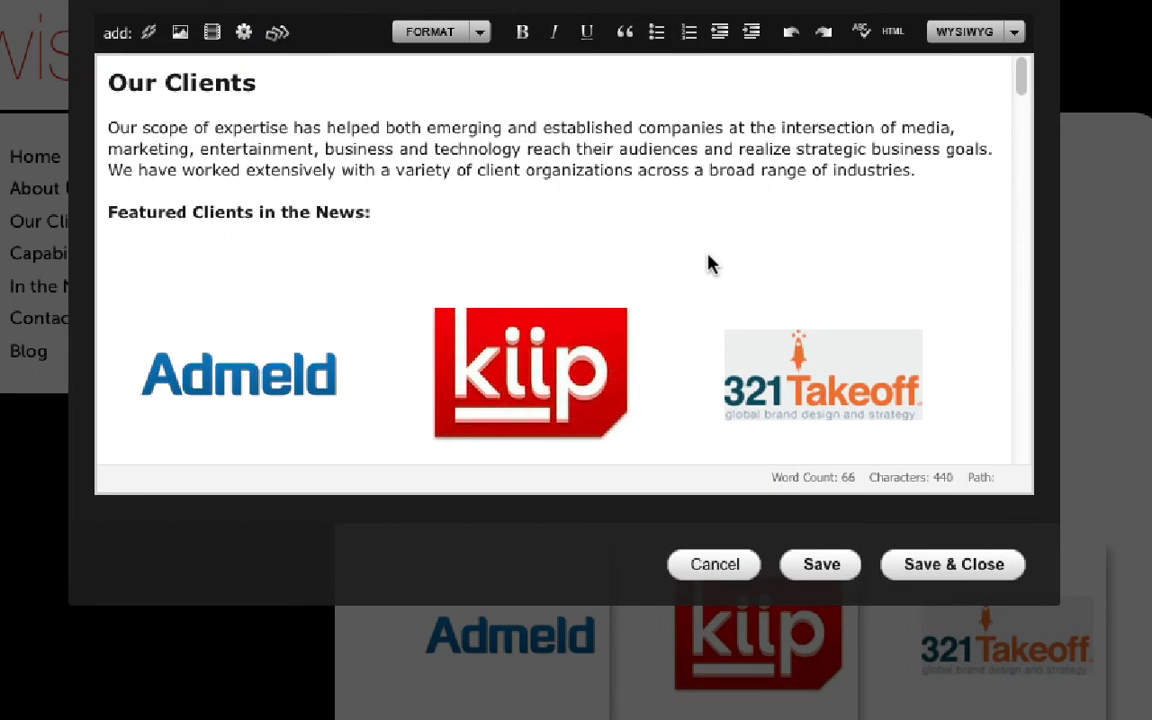
scroll(707, 263, down, 20)
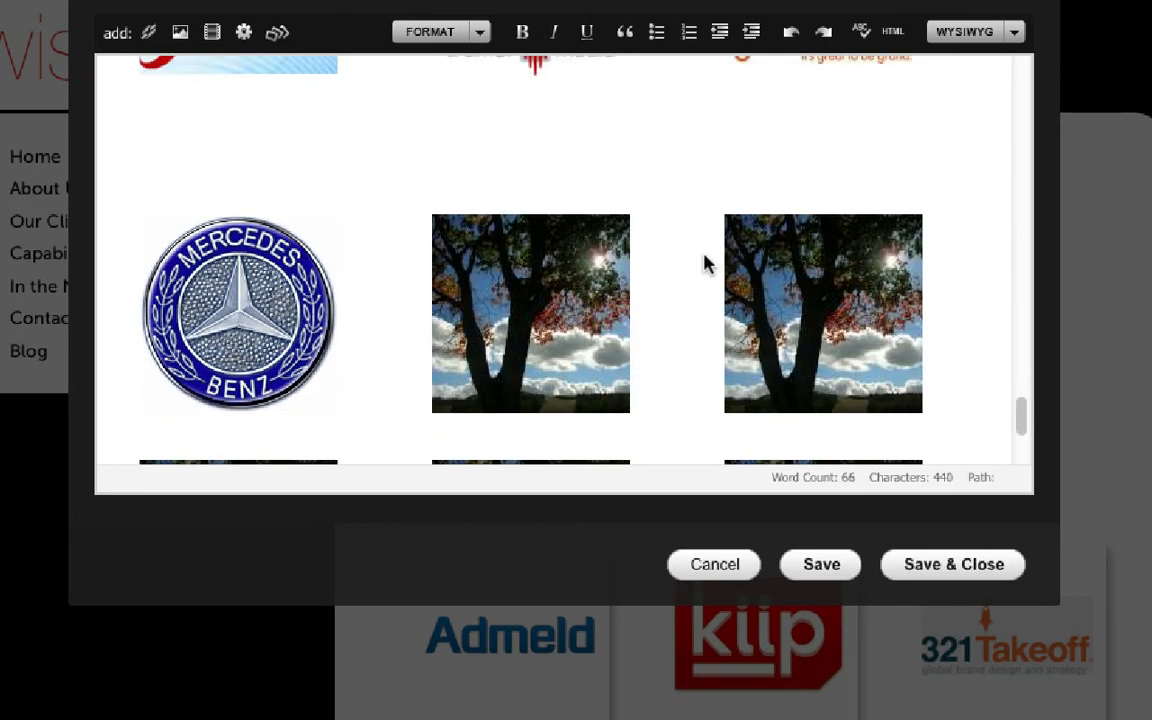
click(170, 276)
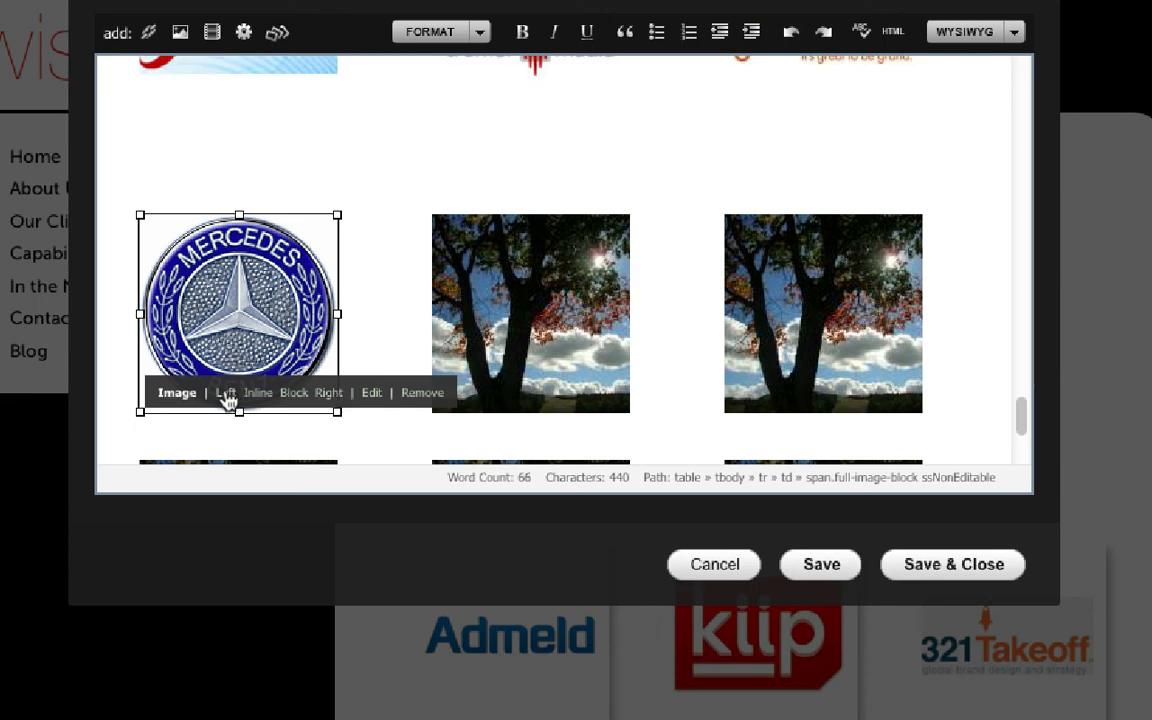
click(227, 398)
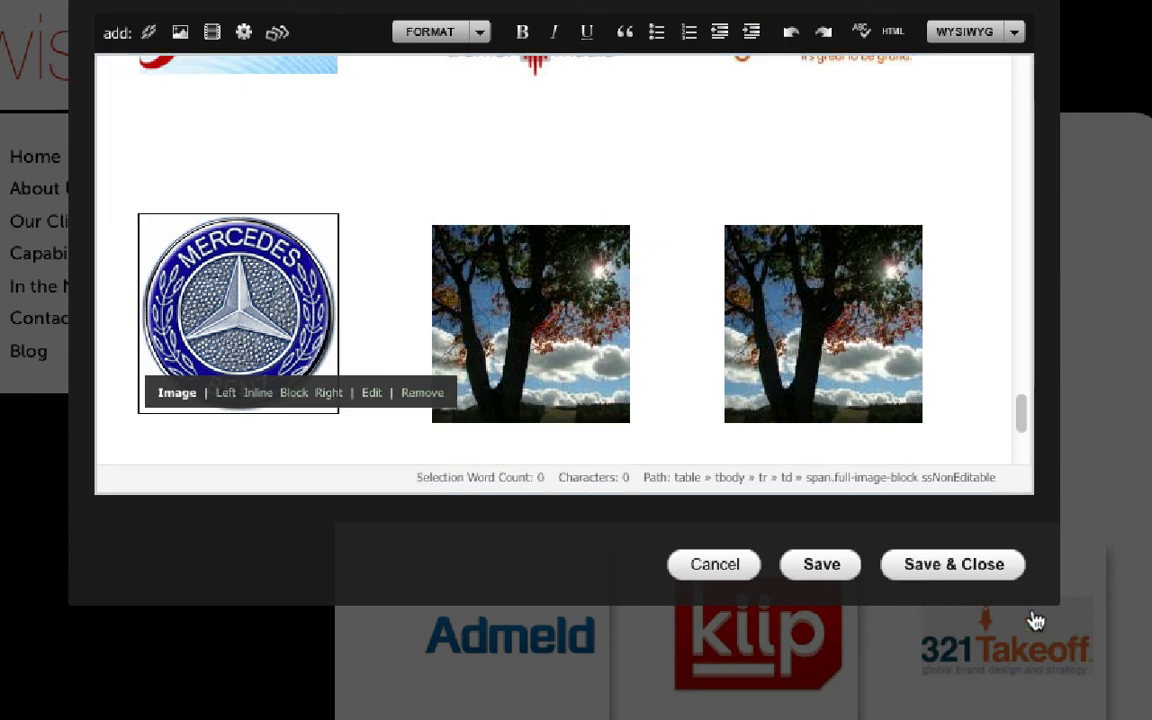
click(925, 567)
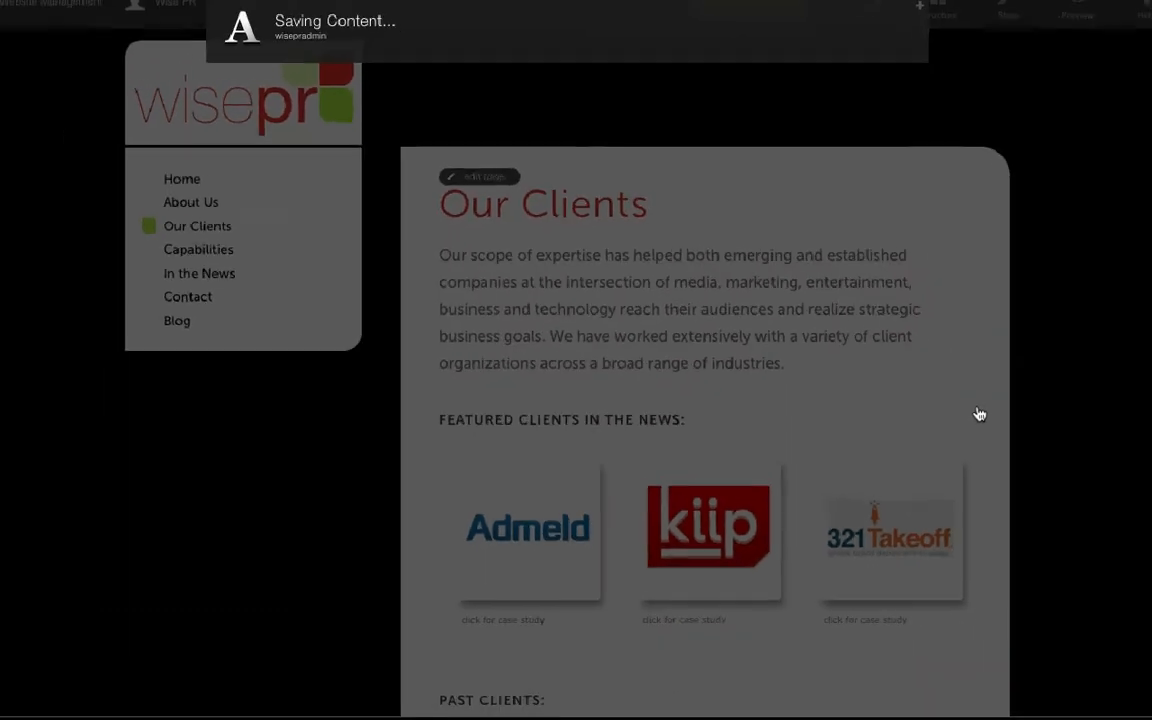
scroll(923, 427, down, 10)
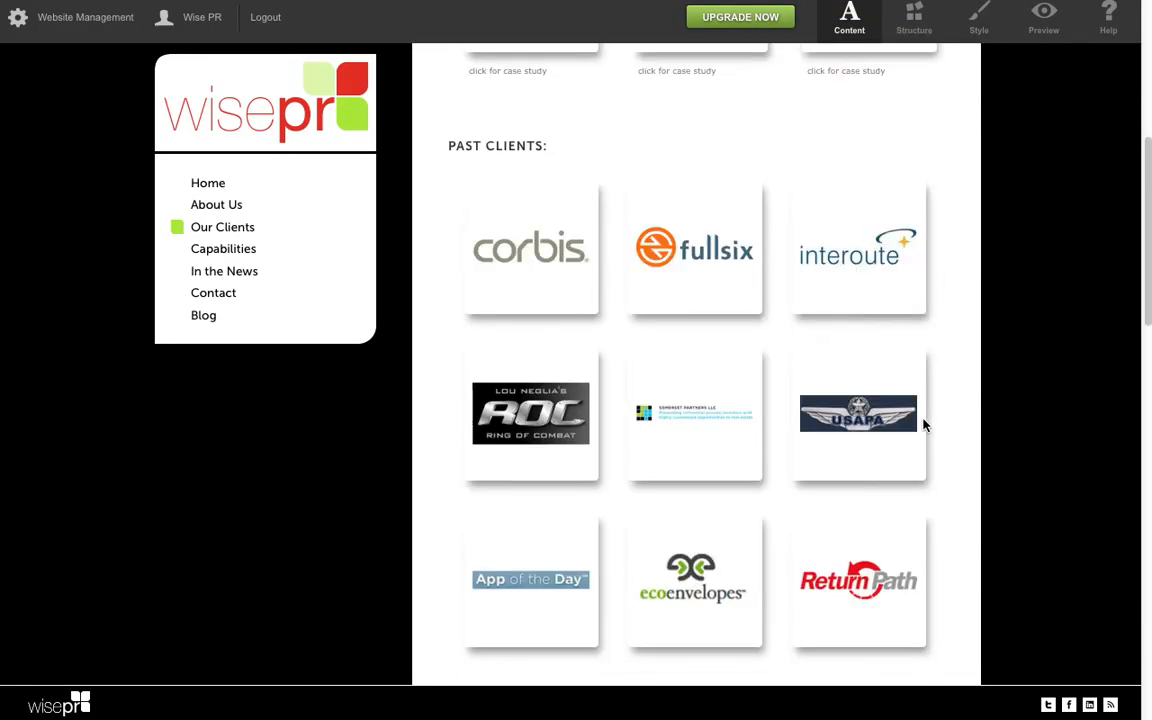
scroll(925, 427, down, 3)
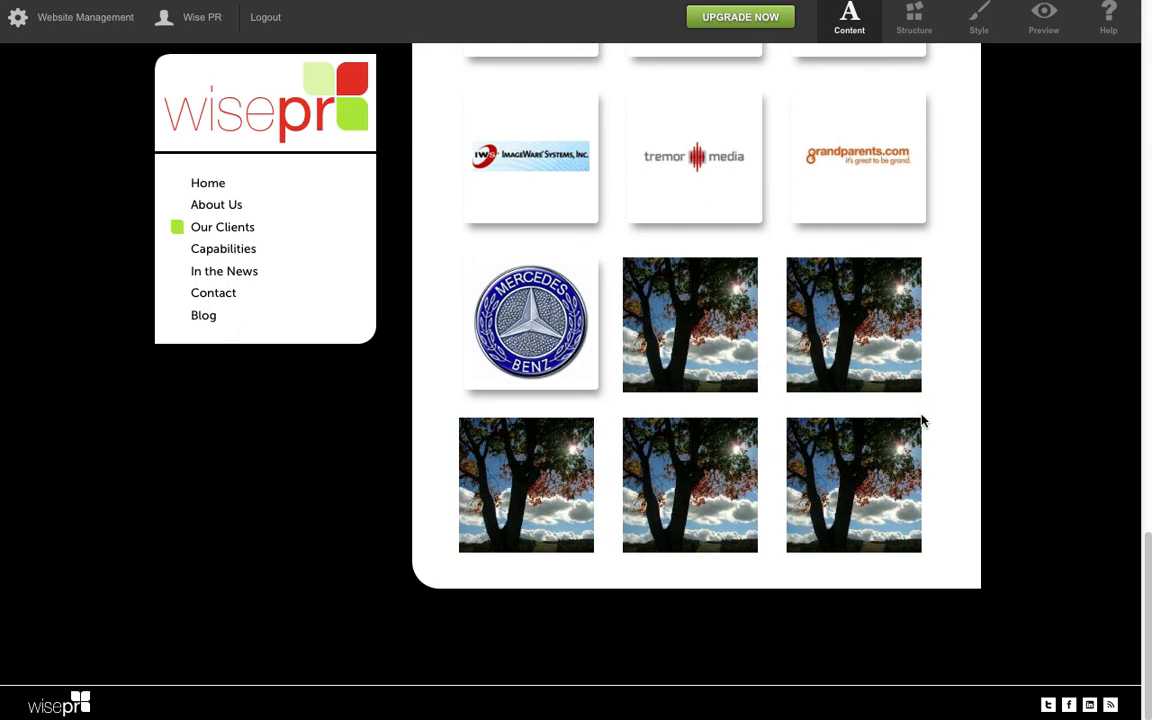
scroll(922, 420, up, 1)
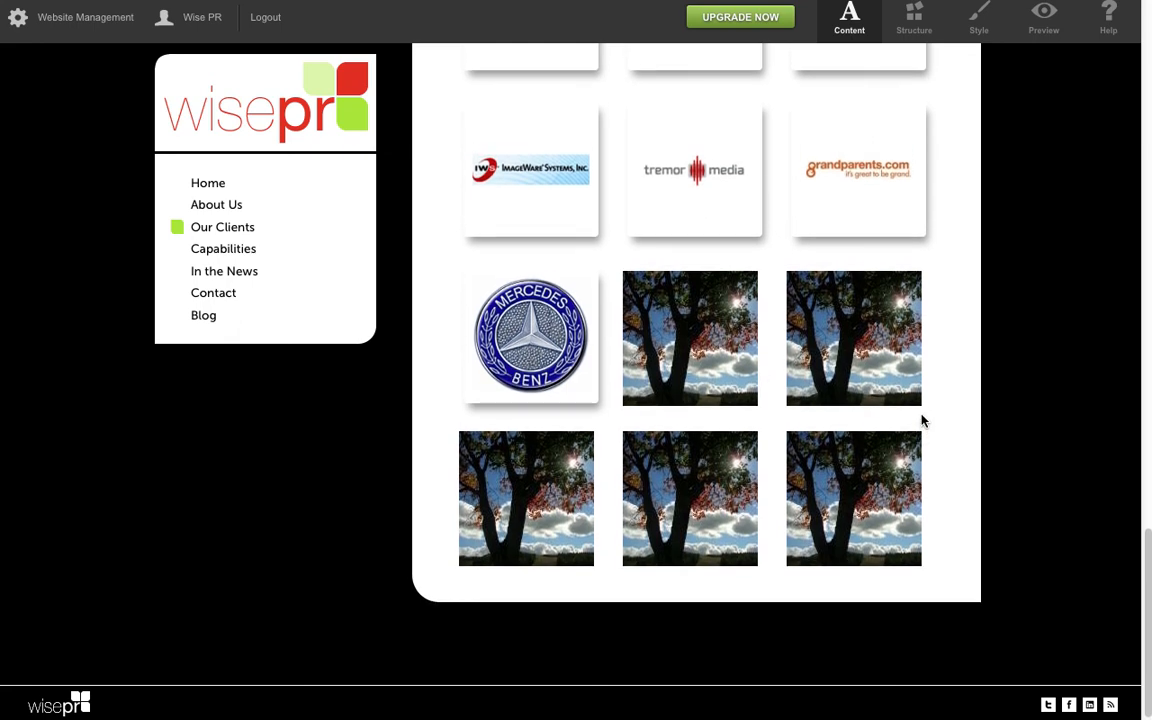
scroll(931, 438, up, 1)
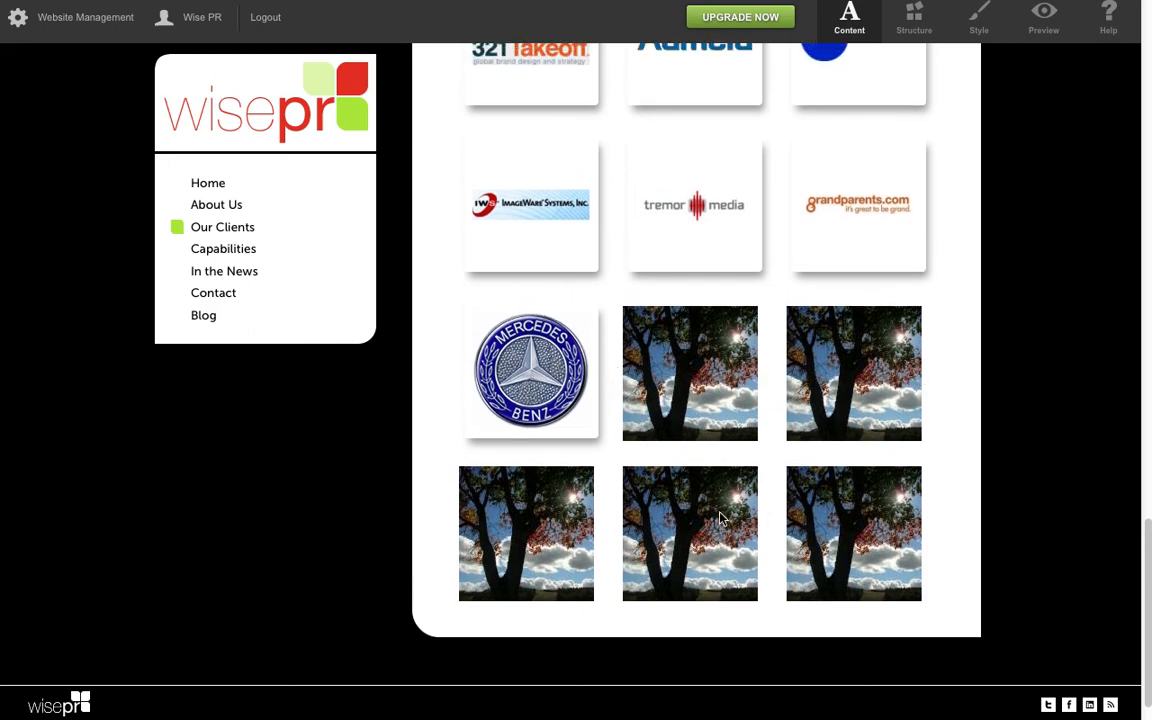
- Open the Our Clients page's HTML source and add blank lines before the Mercedes-Benz table row and before the closing tbody tag
scroll(730, 450, up, 10)
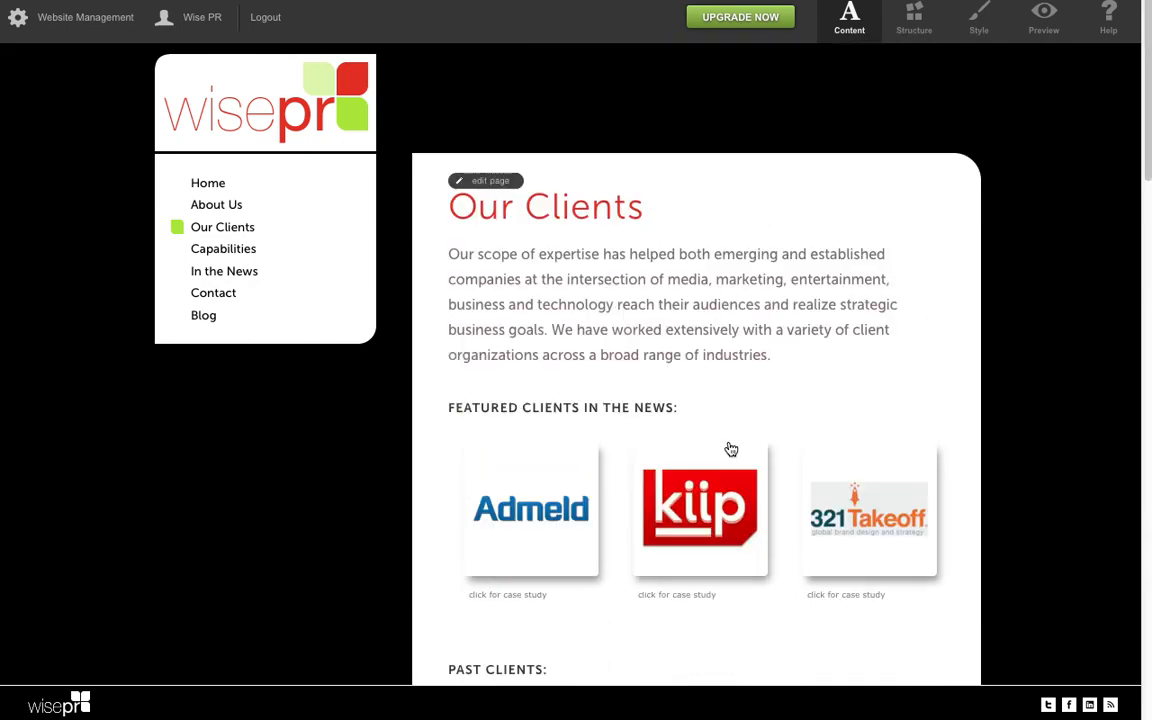
click(485, 180)
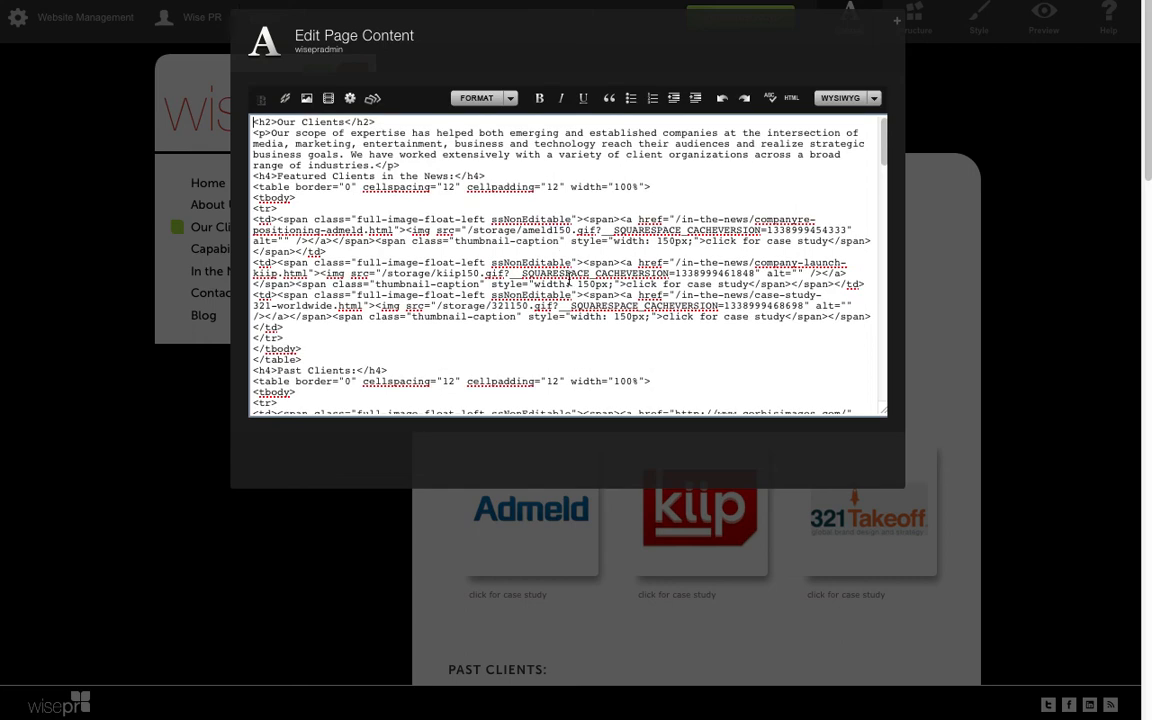
scroll(560, 293, down, 6)
scroll(560, 291, down, 5)
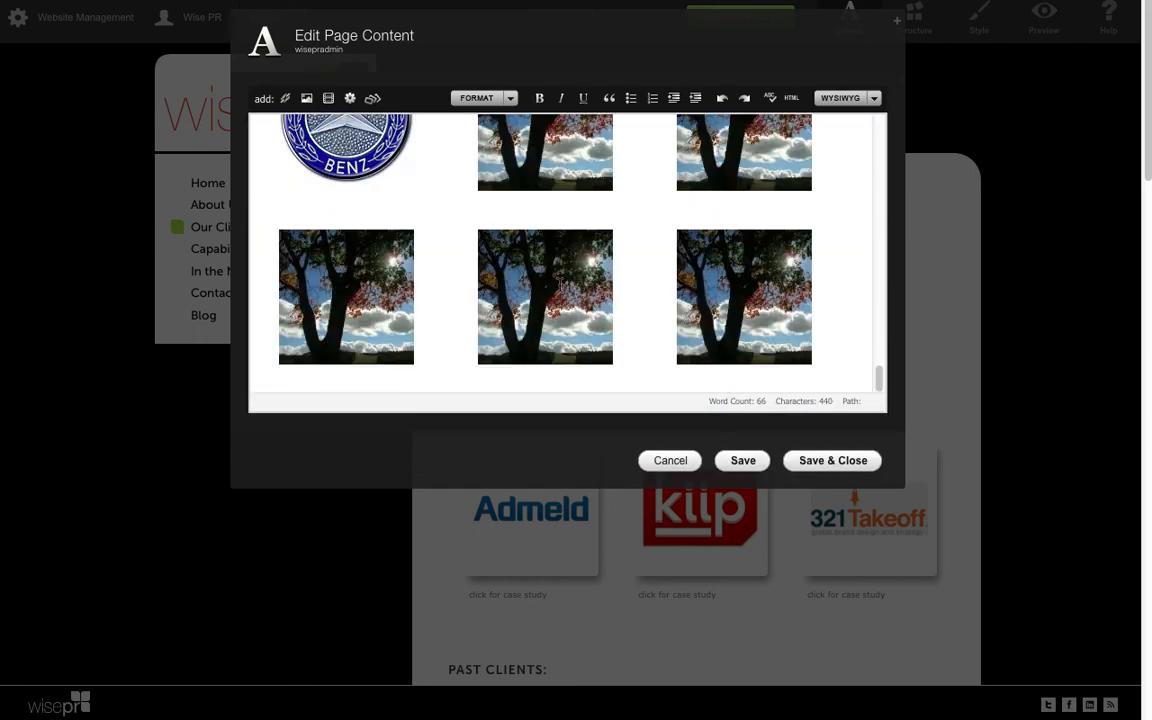
scroll(574, 268, up, 3)
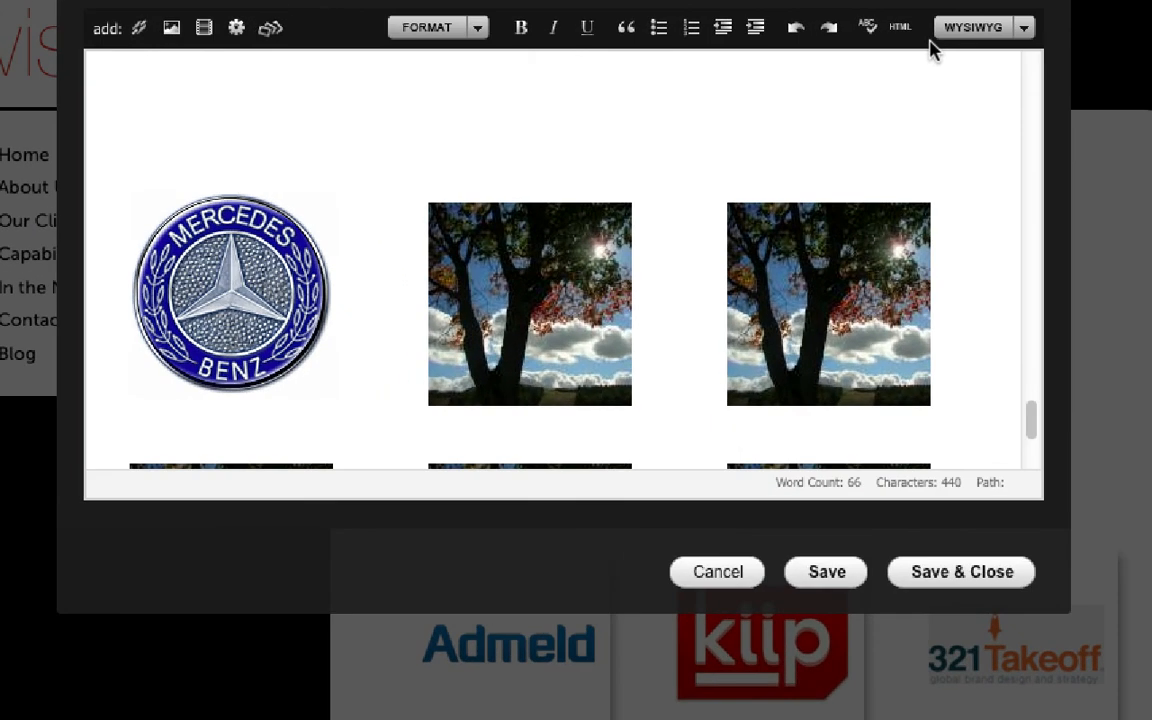
click(791, 98)
scroll(741, 200, down, 15)
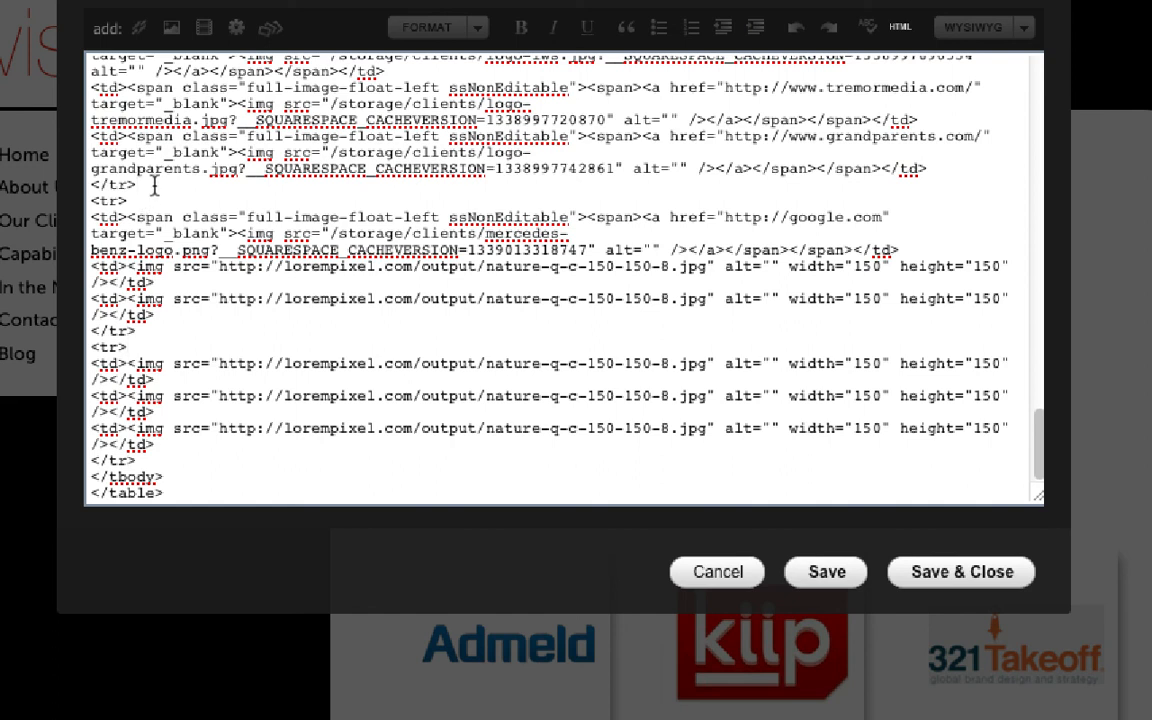
key(Return)
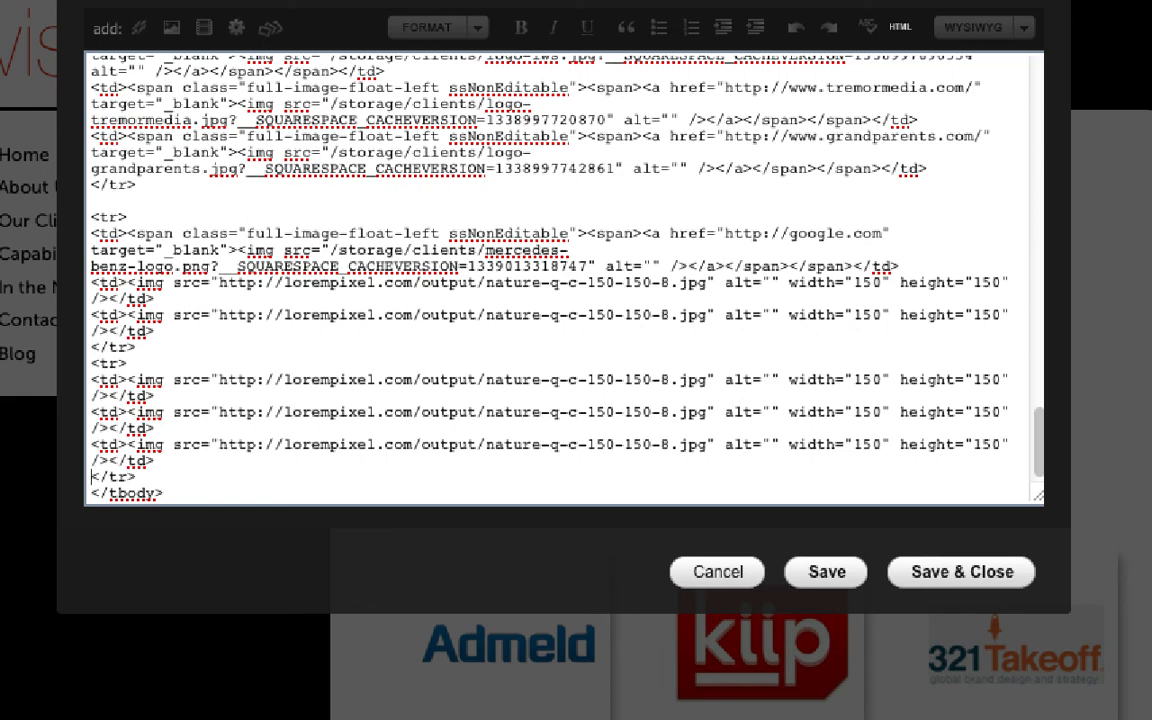
key(Return)
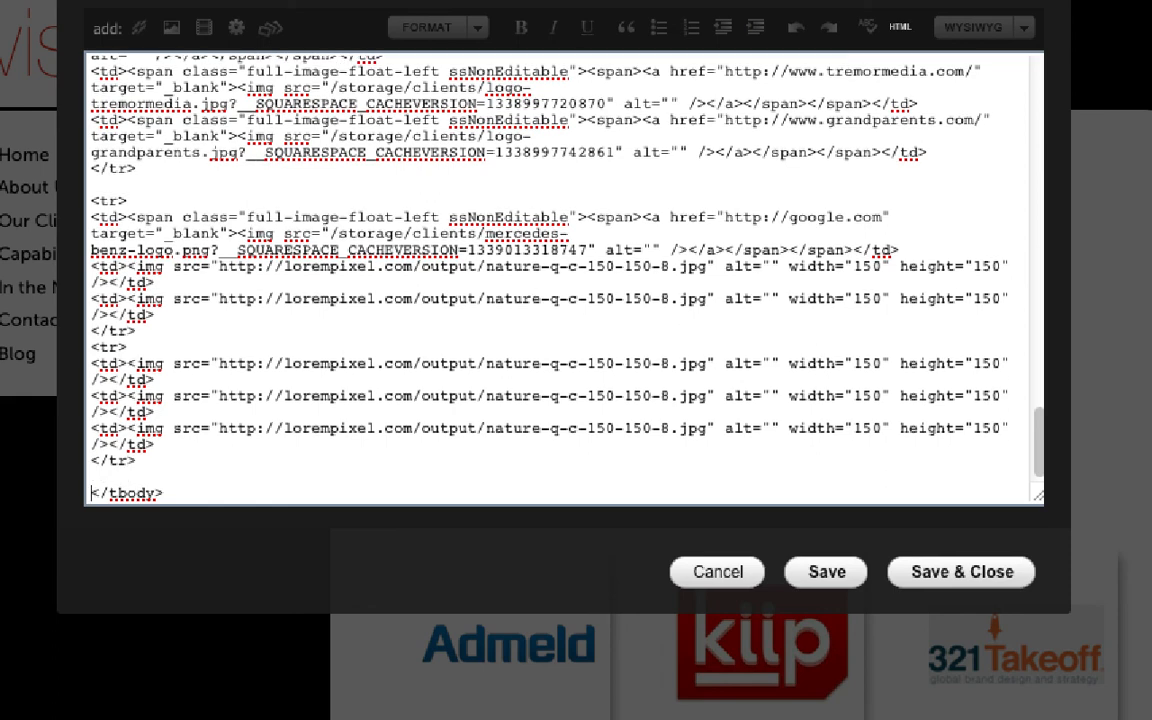
scroll(267, 337, down, 1)
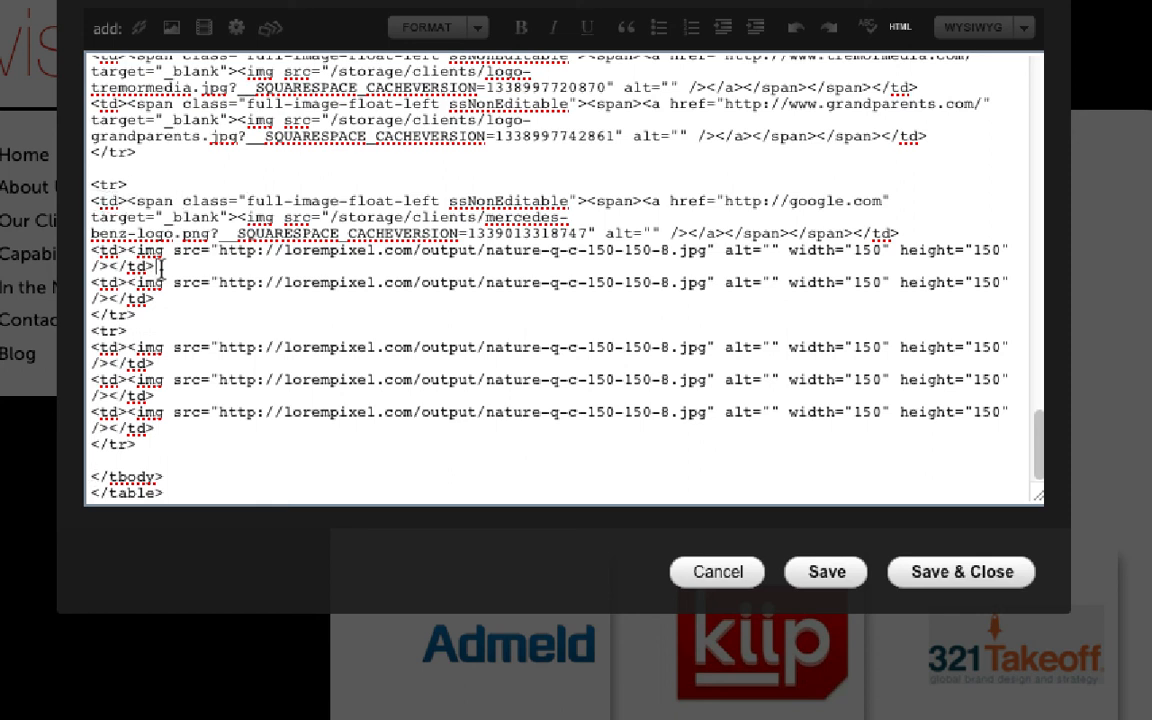
- Comment out the HTML from the Mercedes-Benz row's third cell through the last placeholder cell with <!-- and -->, then save the page
drag(158, 266, 90, 200)
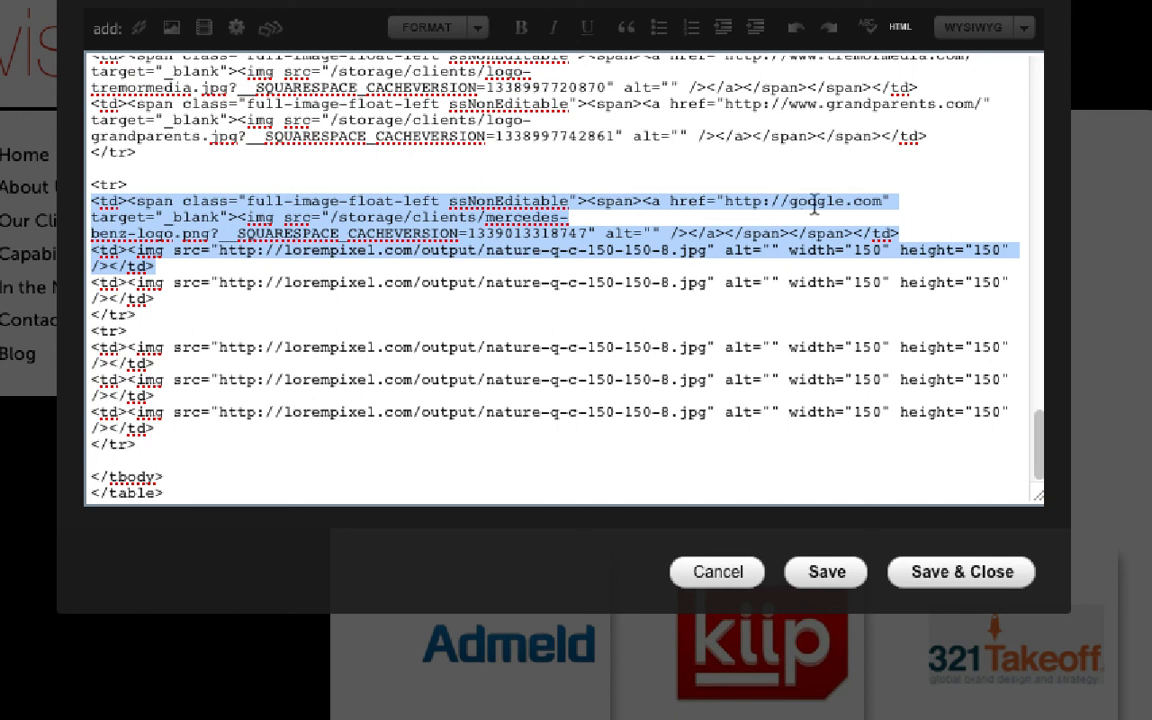
click(157, 252)
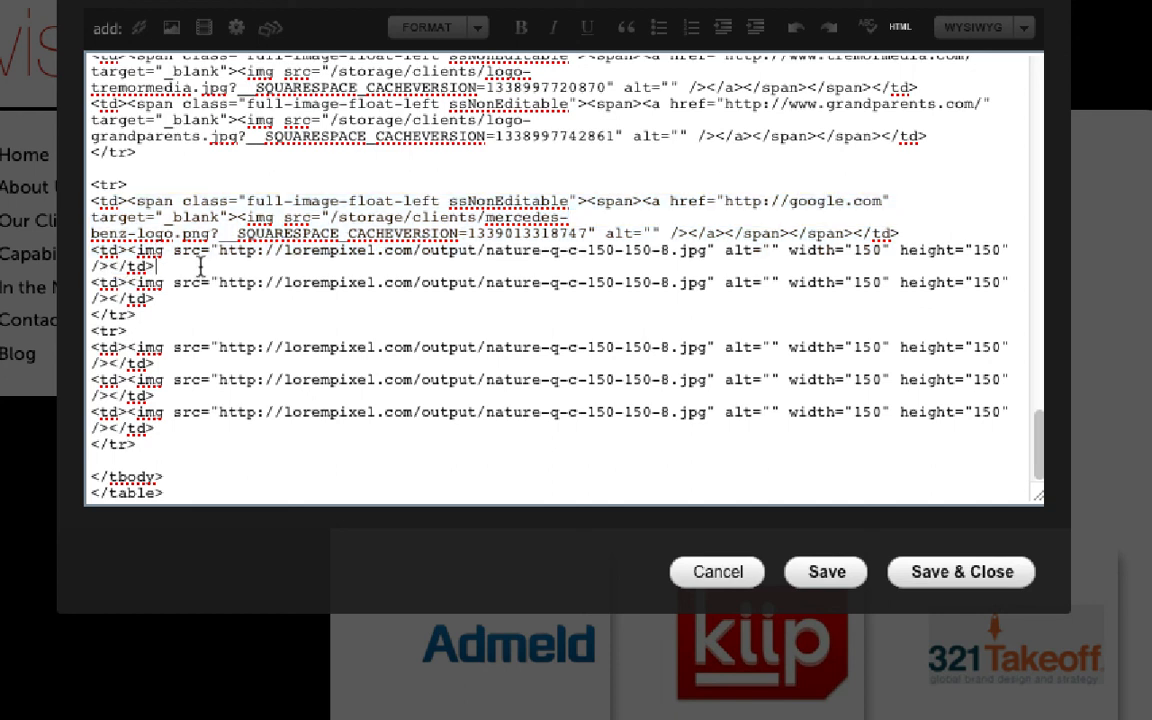
key(Return)
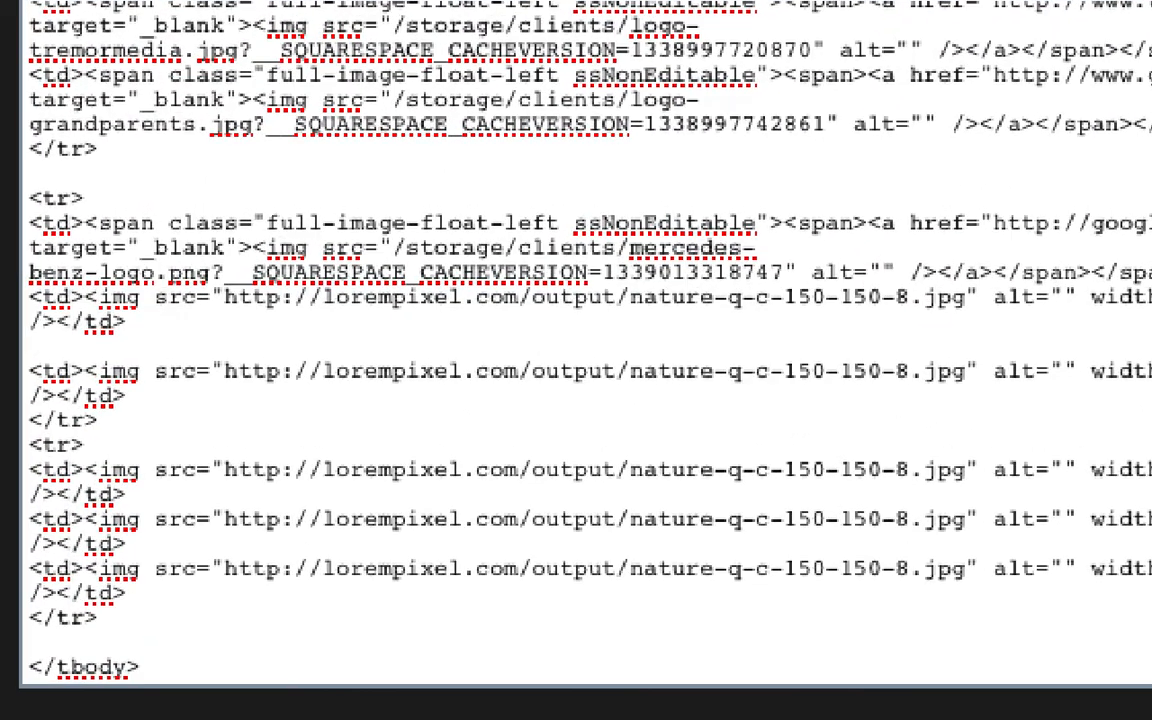
text(<!--)
click(110, 641)
key(Return)
key(Up)
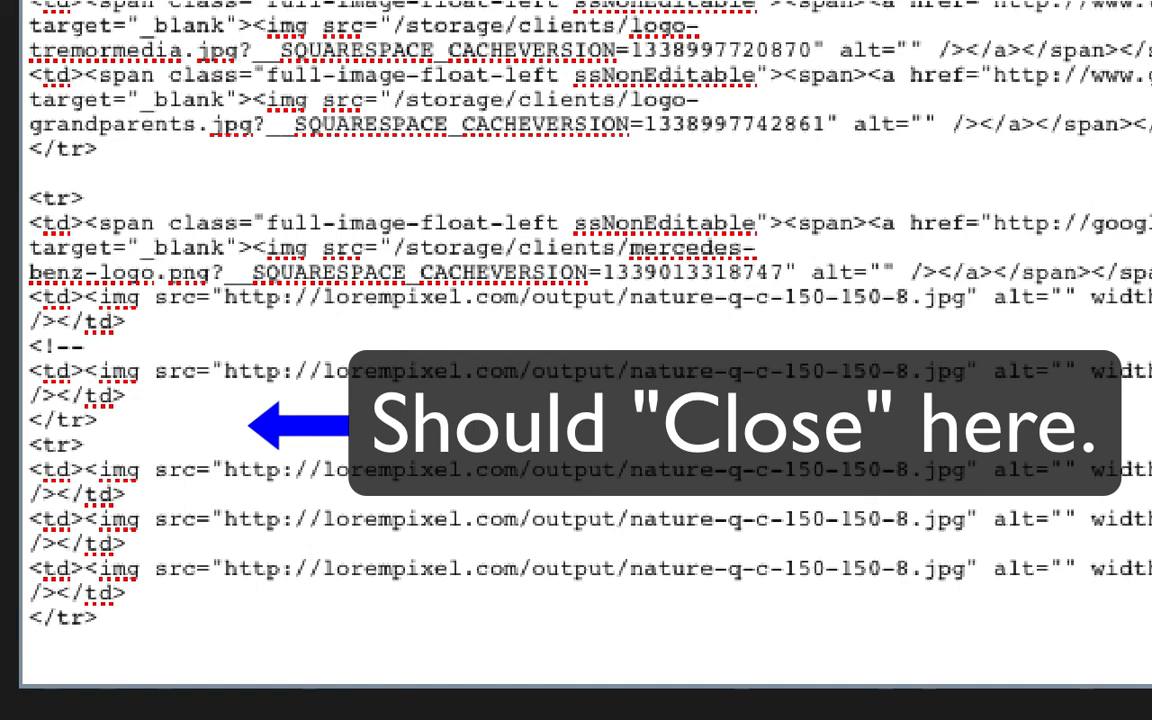
click(128, 593)
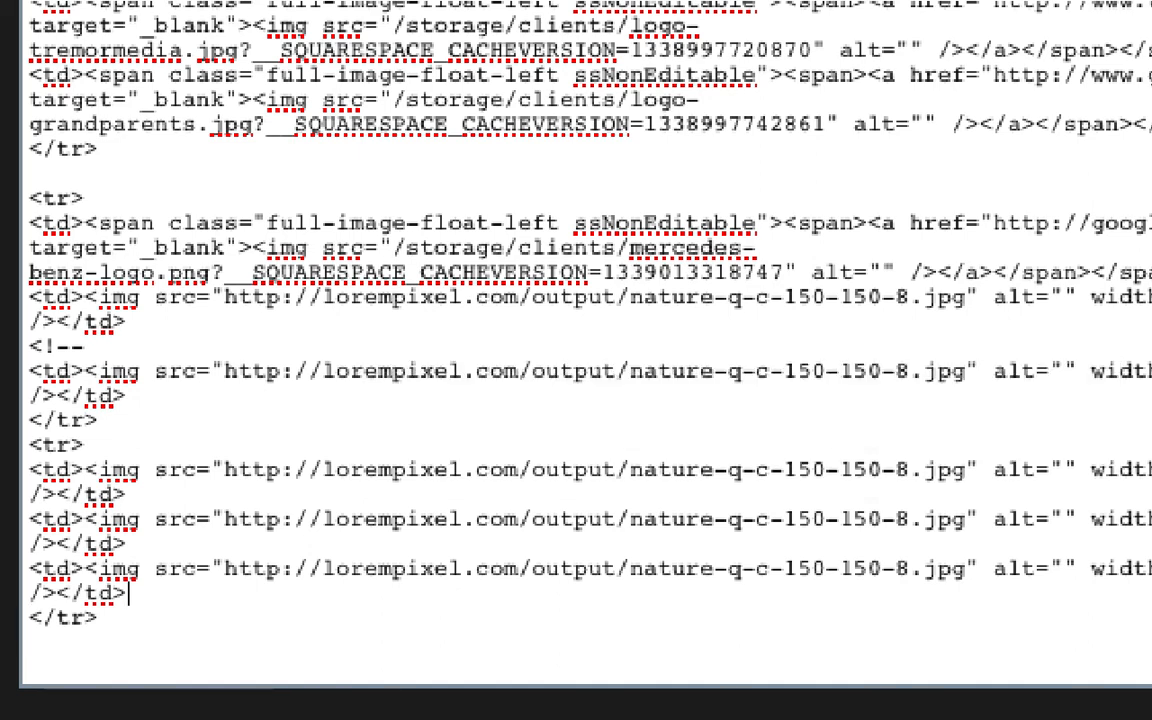
key(Return)
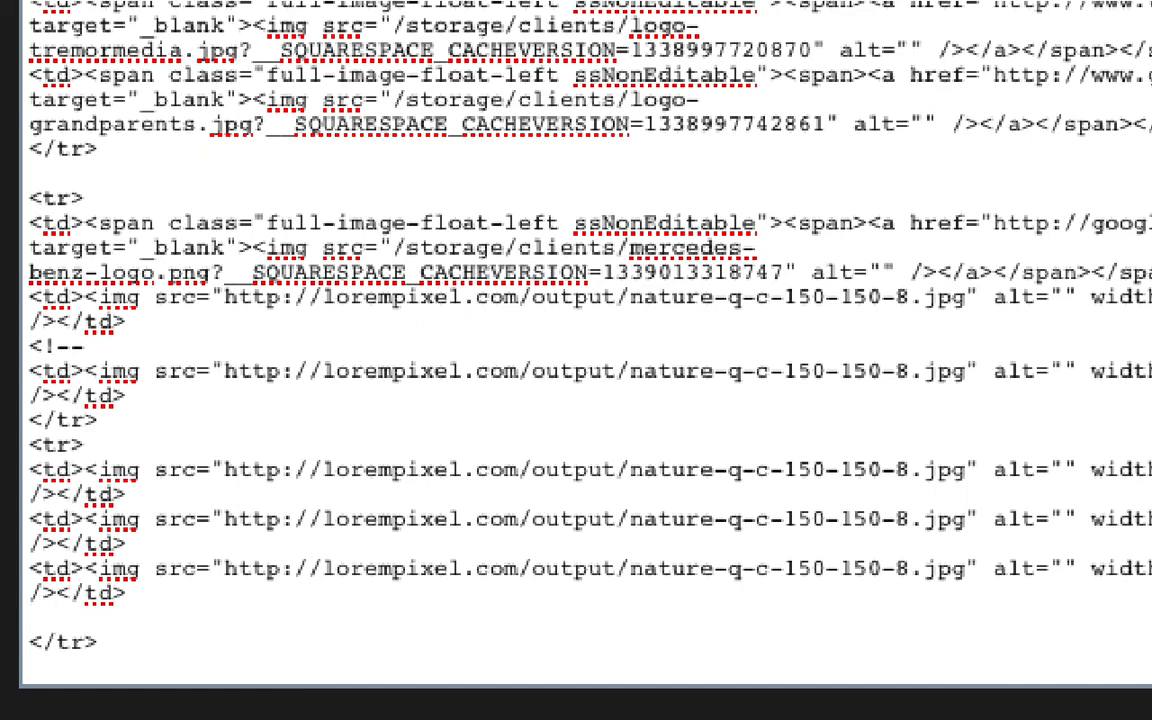
text(-->)
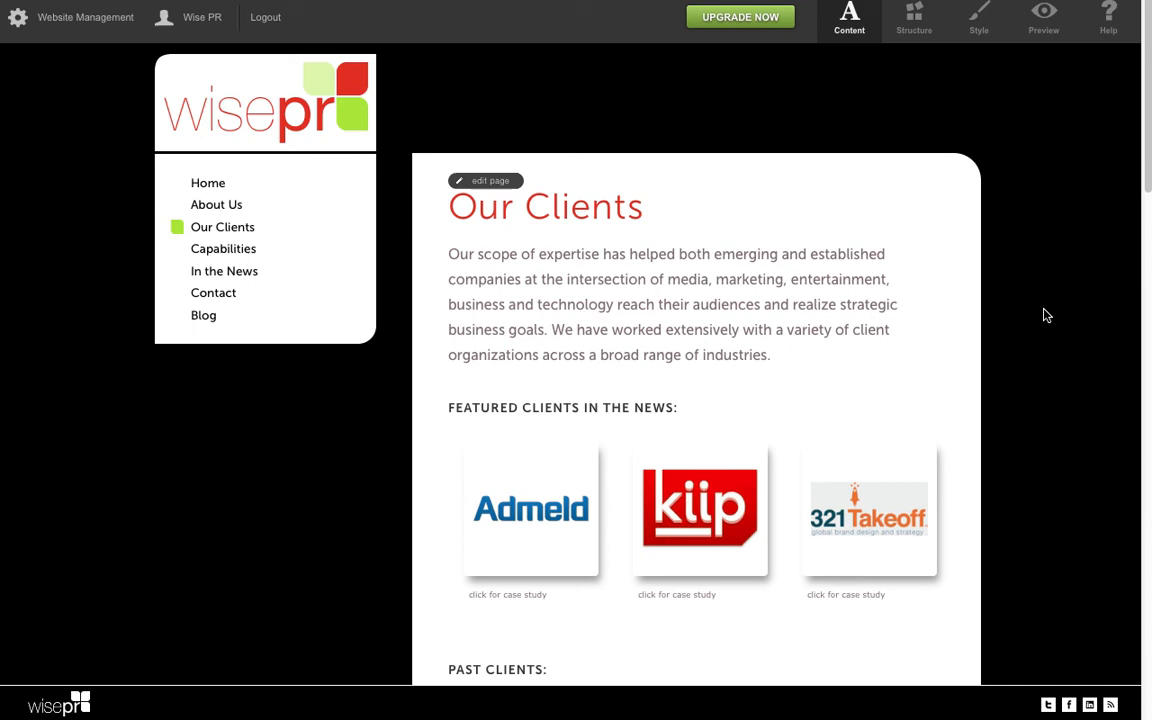
scroll(1041, 314, down, 6)
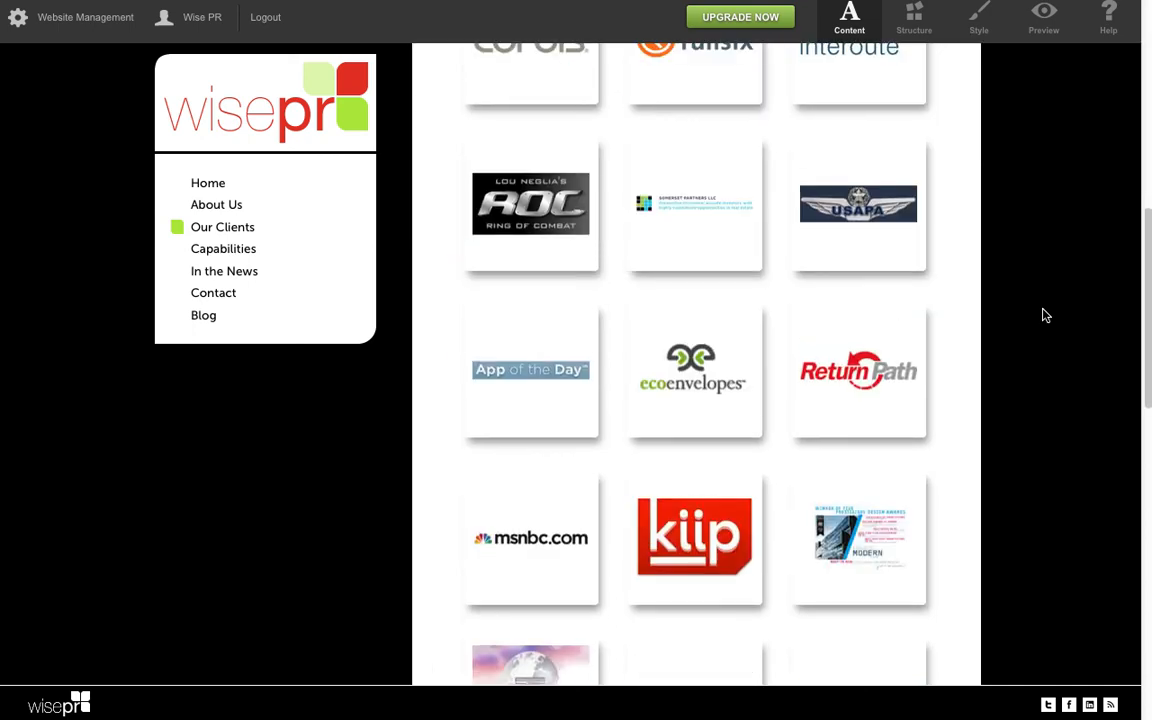
scroll(1044, 316, down, 9)
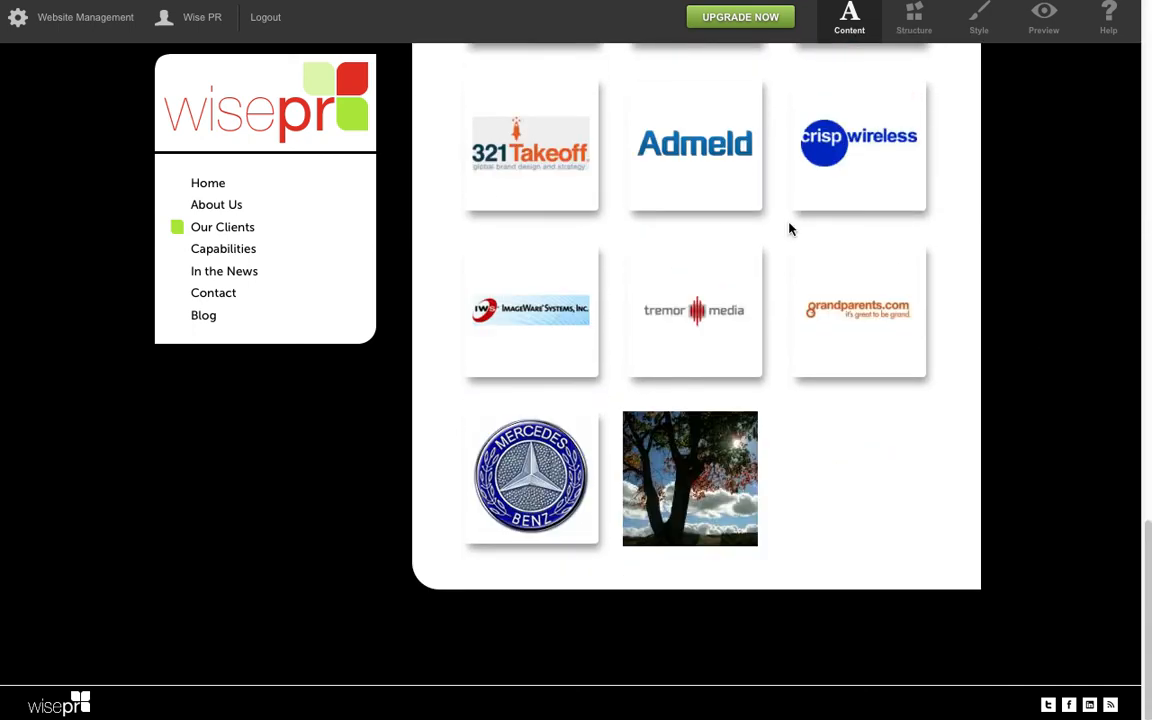
- Reopen the page's HTML source and delete the commented-out placeholder cell that ends the Mercedes-Benz row
scroll(789, 229, up, 15)
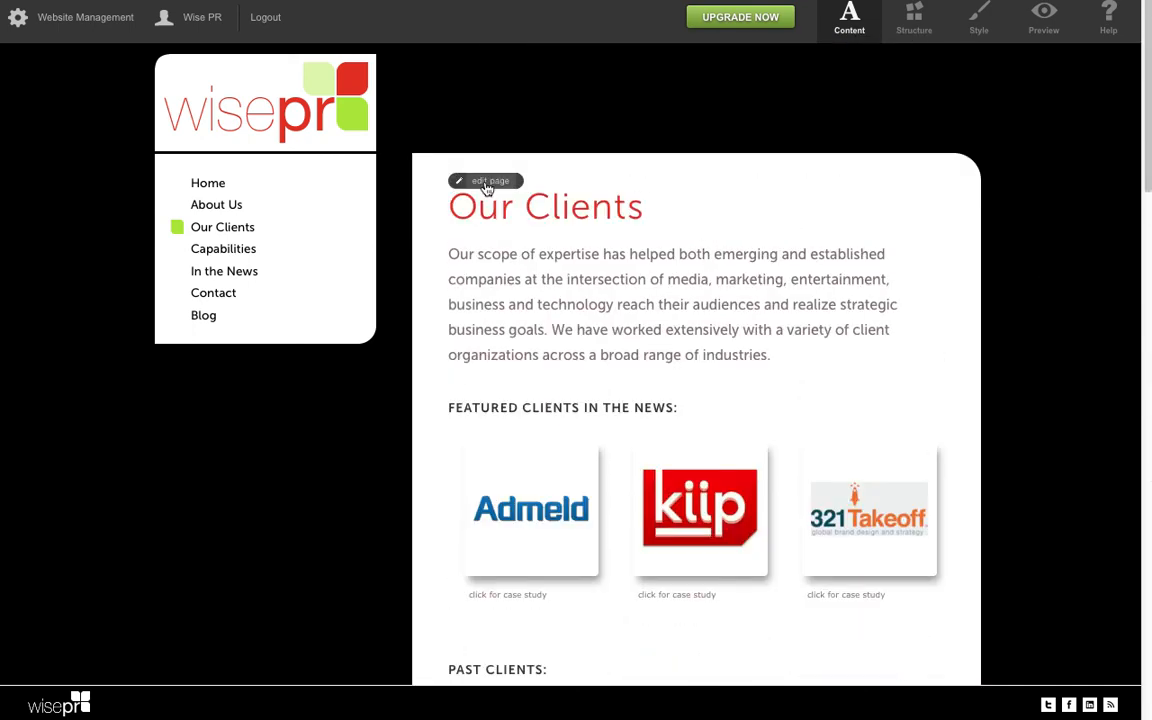
click(486, 182)
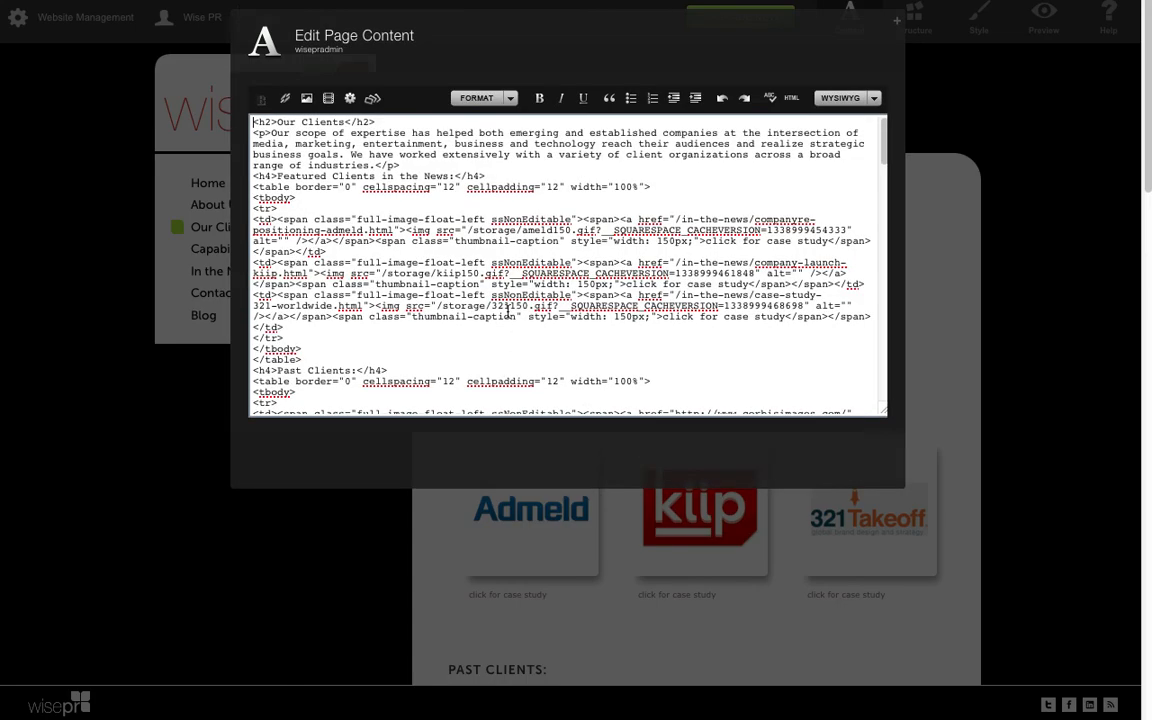
click(790, 99)
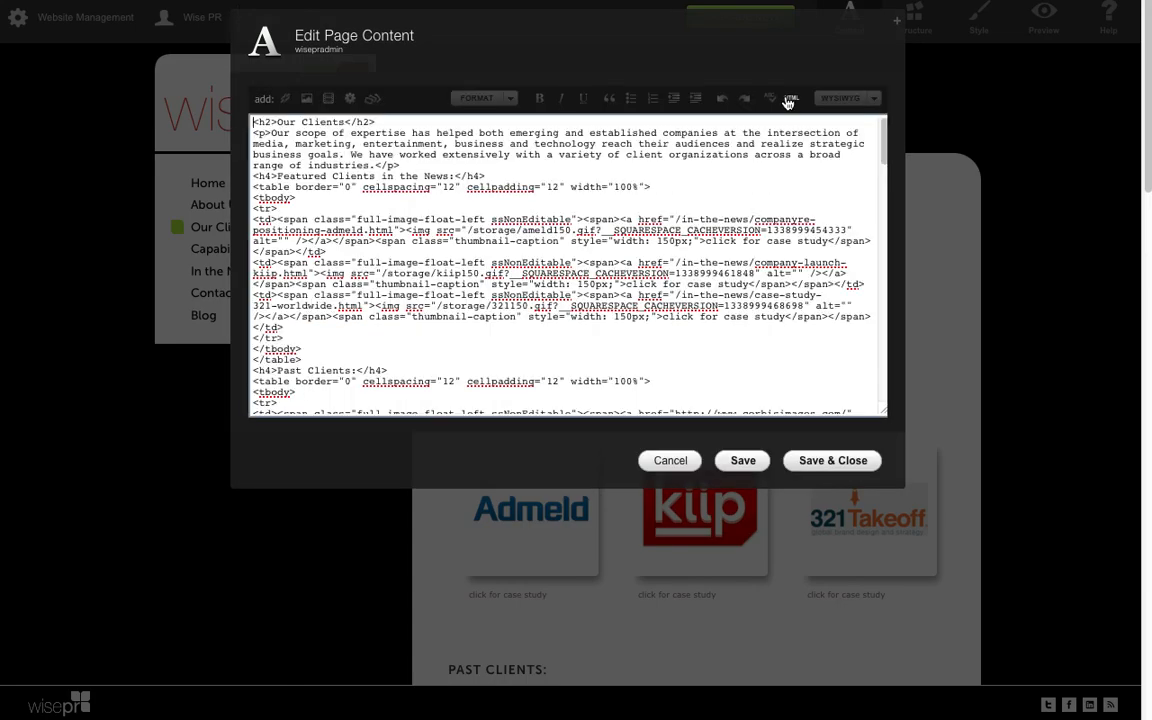
scroll(456, 328, down, 20)
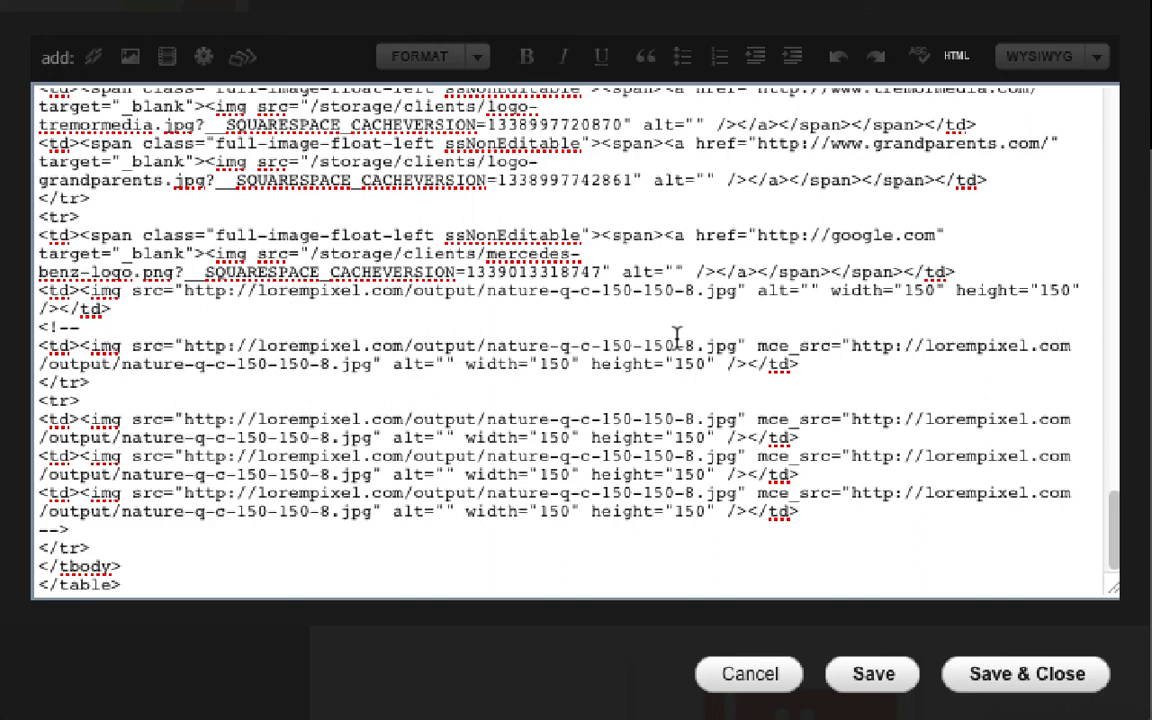
drag(806, 367, 30, 347)
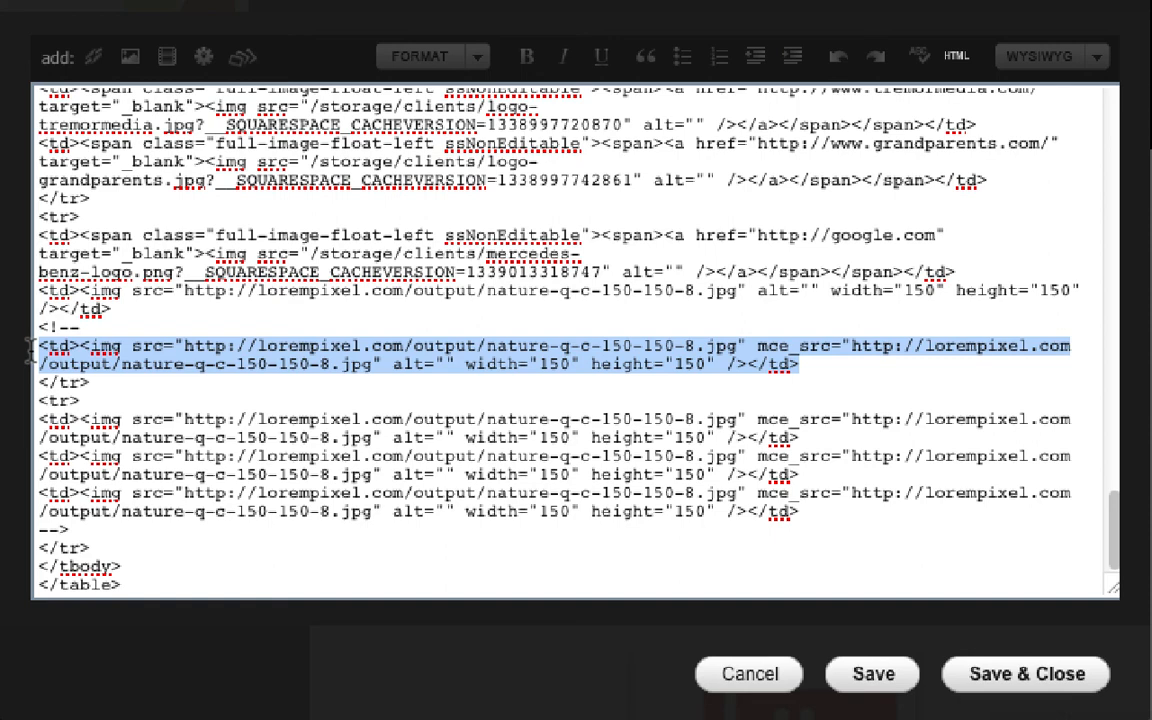
key(BackSpace)
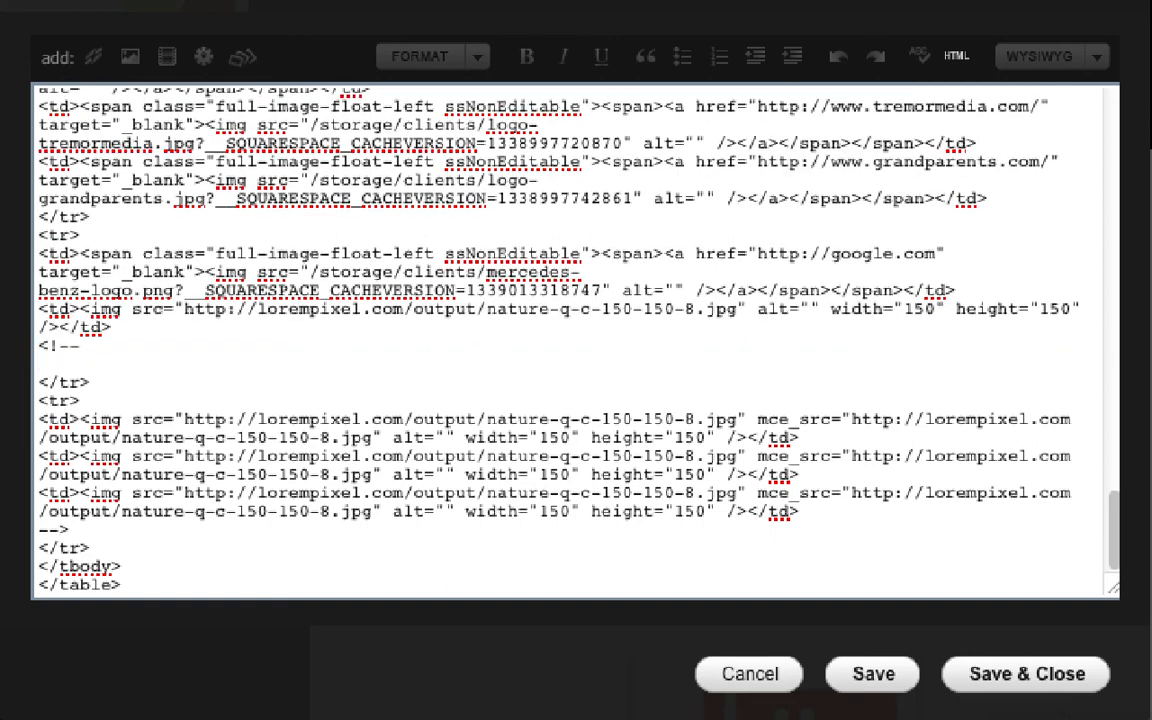
- Delete the blank line after the opening comment marker and highlight the Mercedes-Benz row's HTML from <tr> to </tr>
key(Delete)
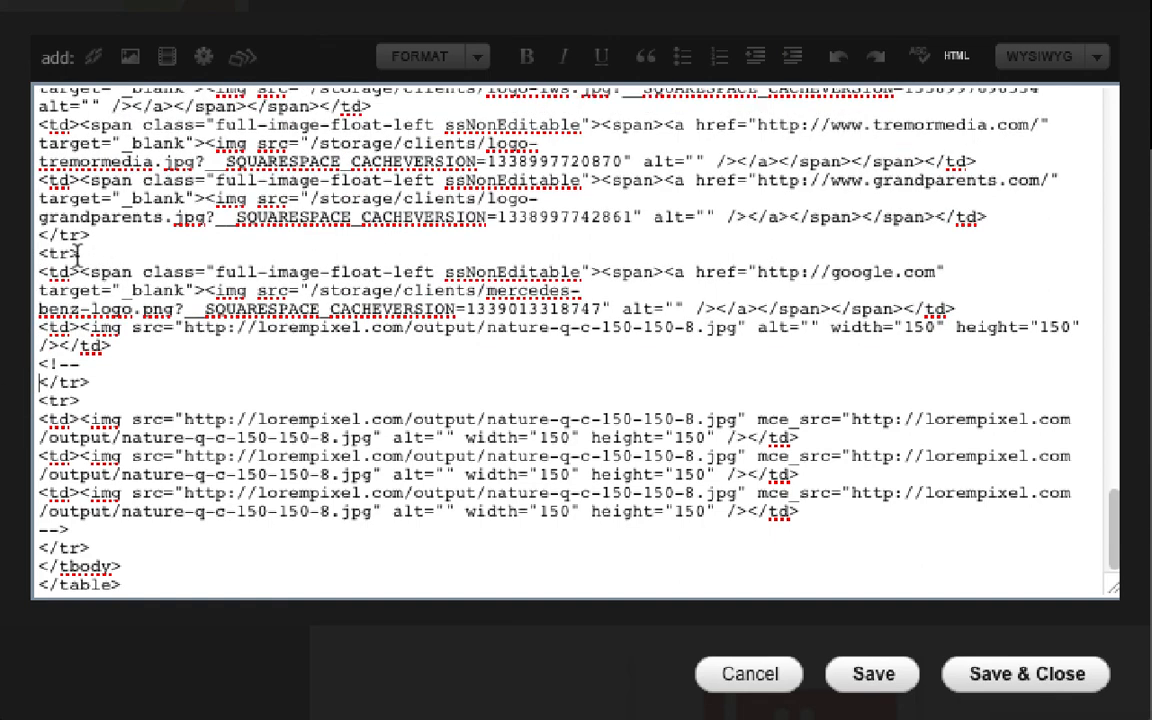
drag(39, 250, 106, 257)
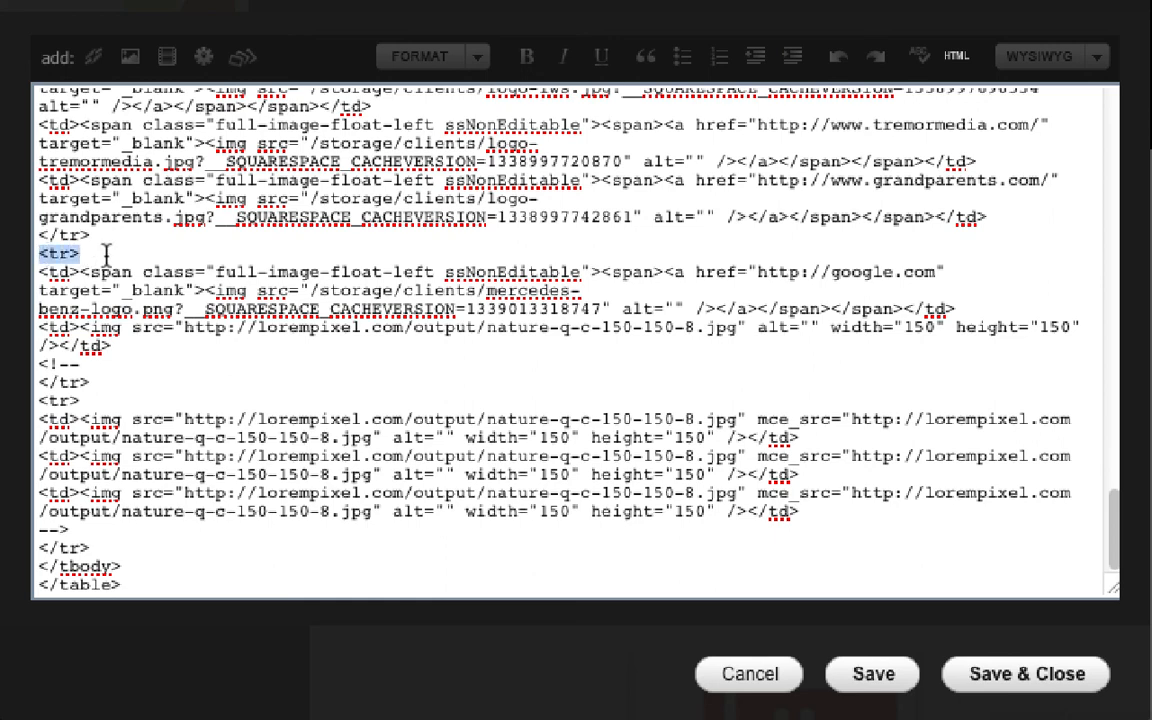
shift+click(106, 382)
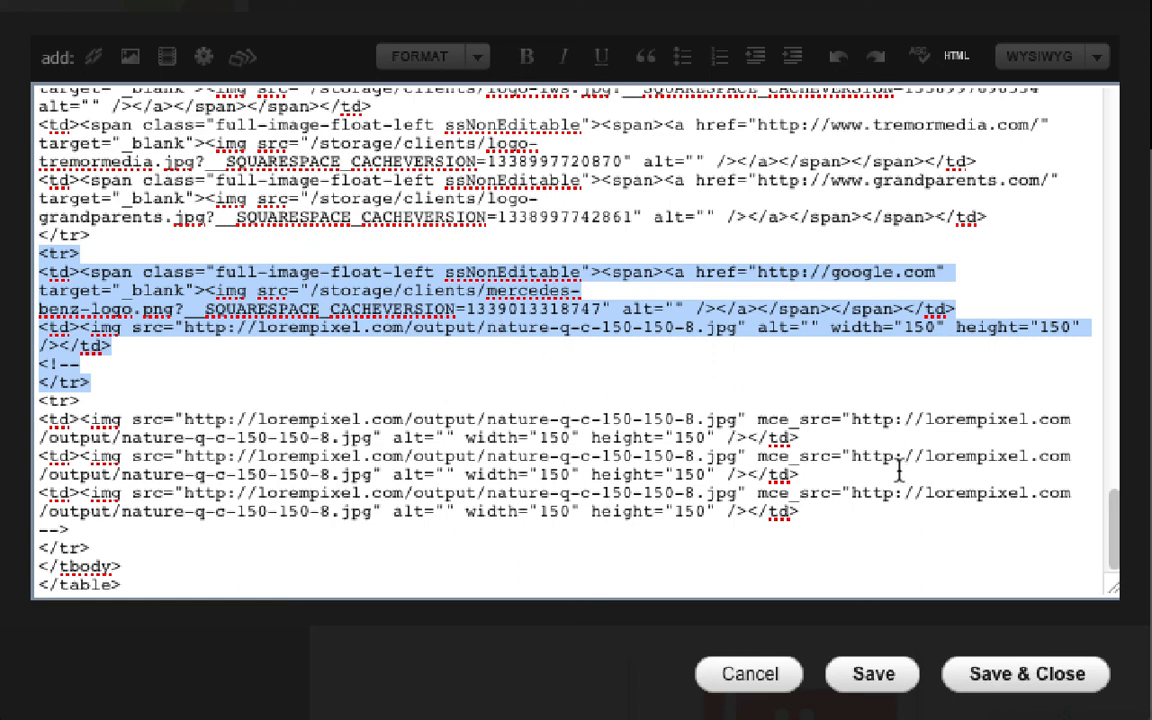
click(597, 352)
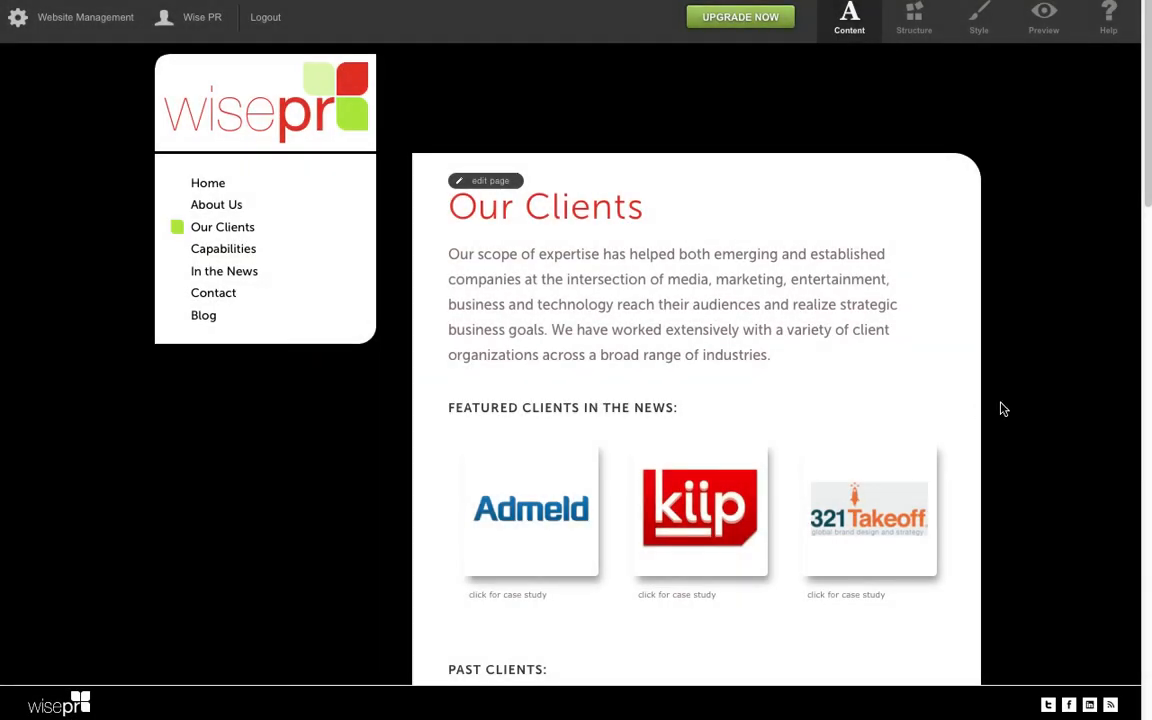
- Open the Admeld case study from the Our Clients page and read through it in Preview mode
scroll(1018, 437, down, 1)
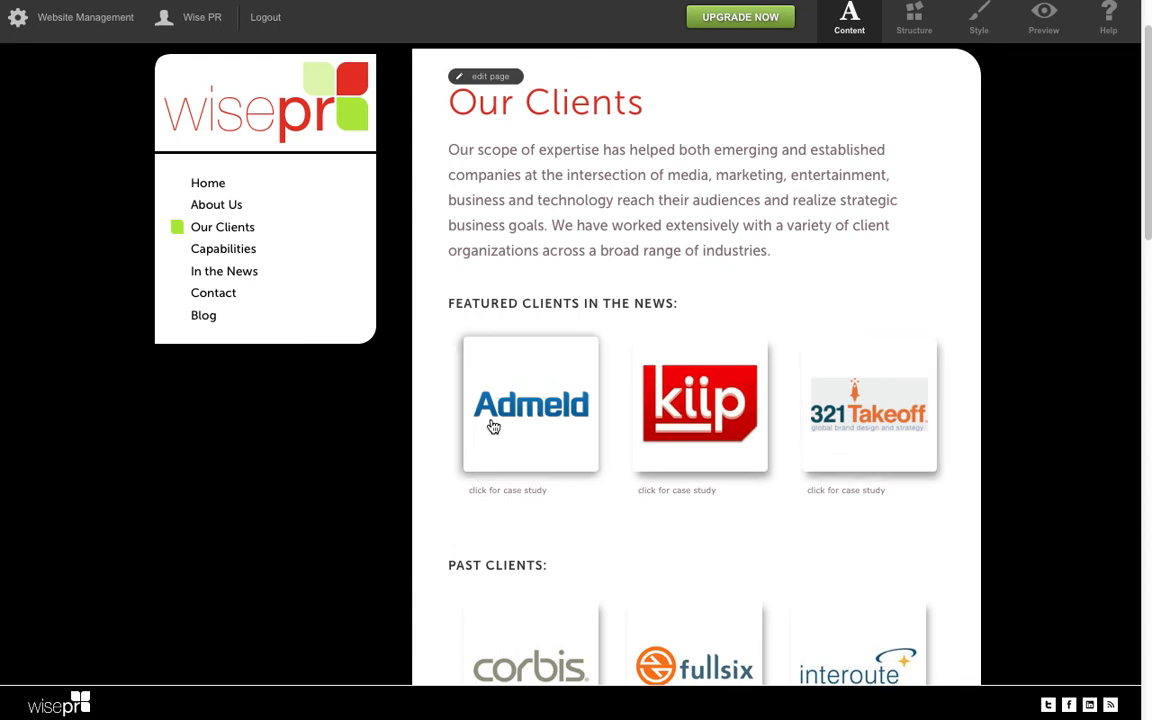
click(855, 423)
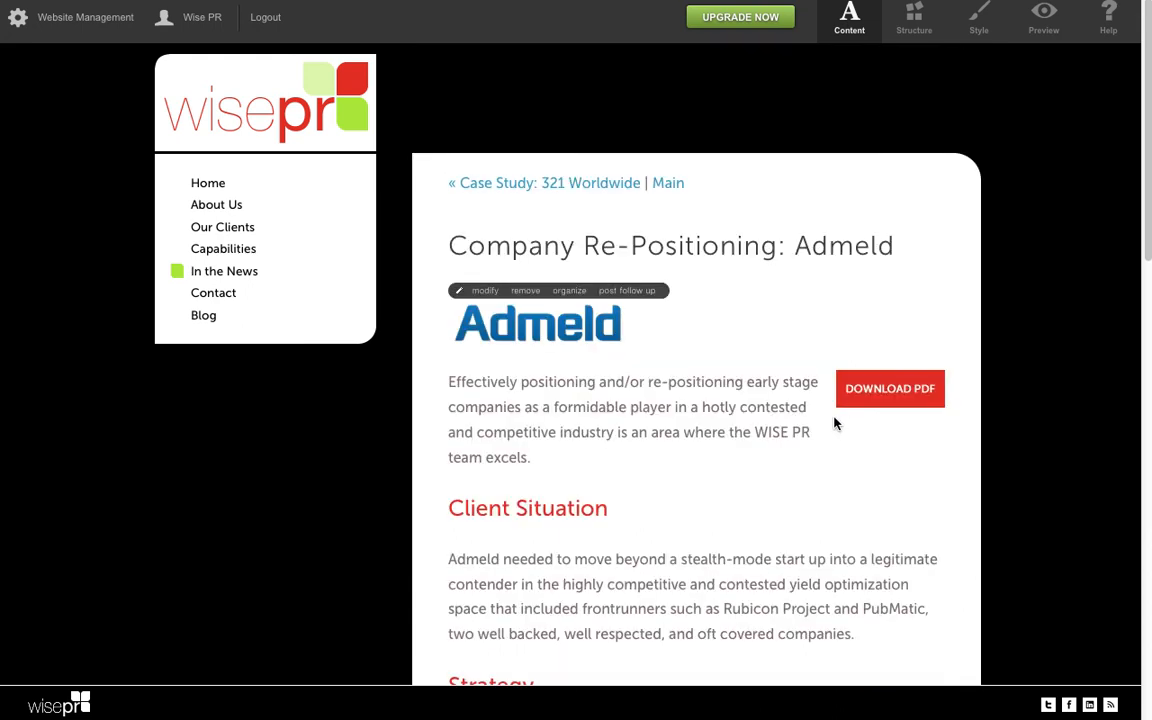
click(1042, 20)
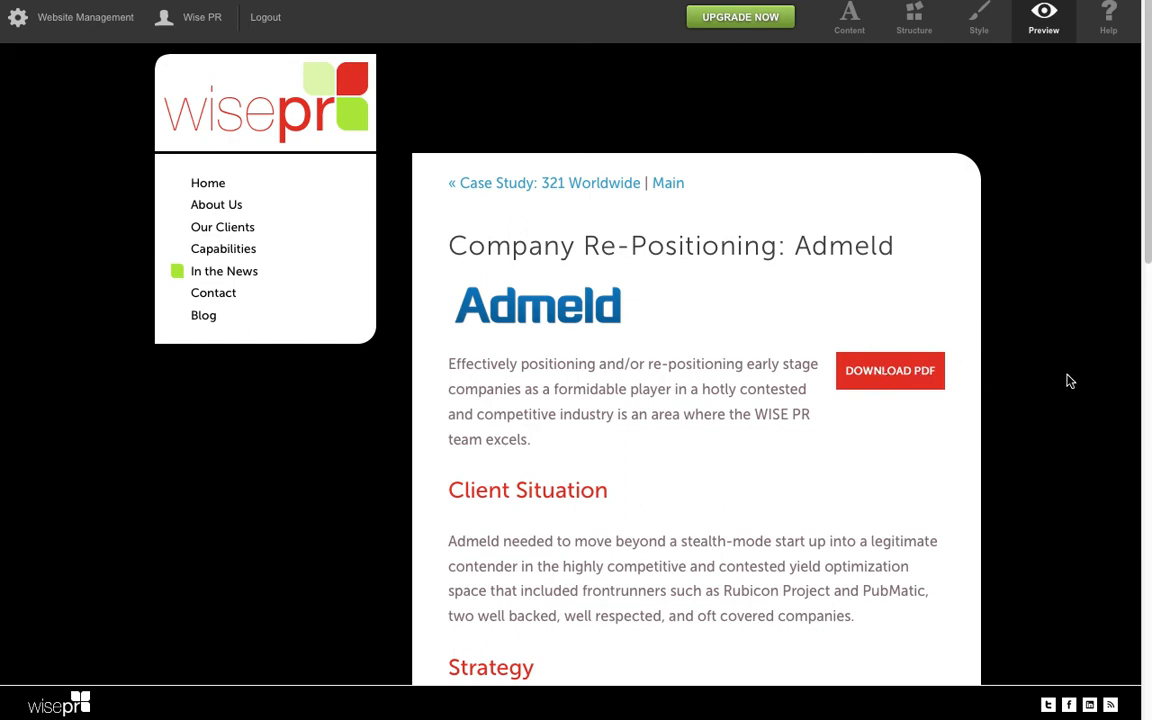
scroll(1067, 380, down, 10)
scroll(1069, 380, down, 4)
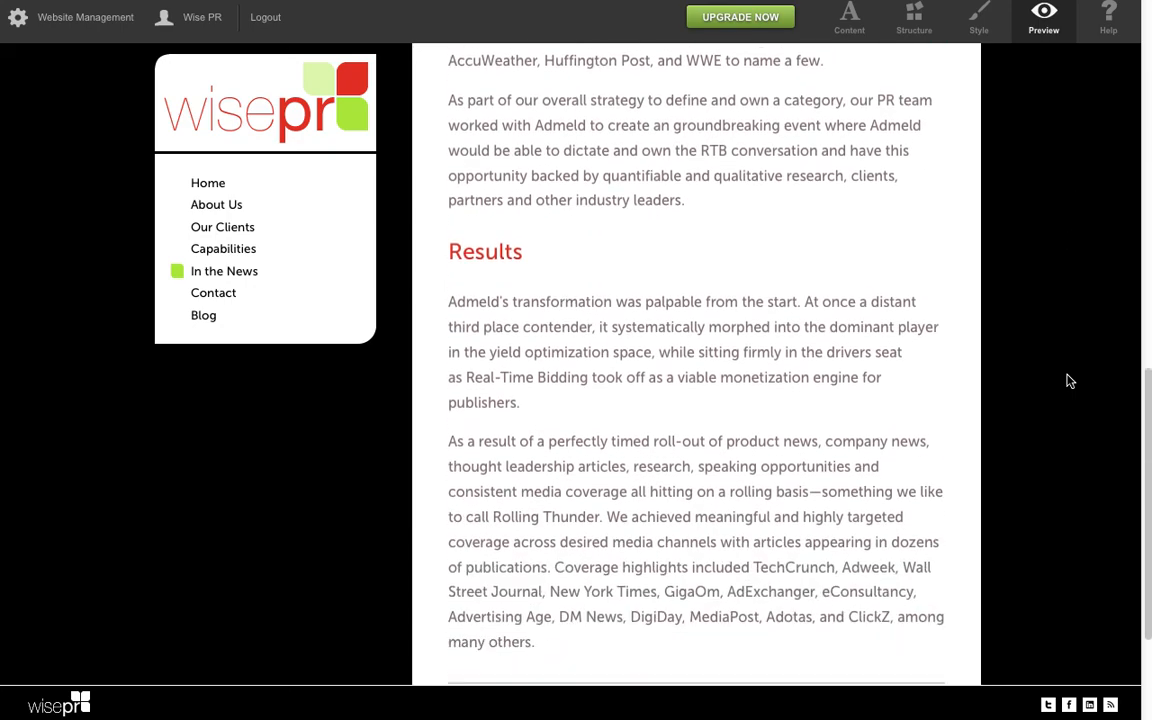
scroll(1069, 380, up, 15)
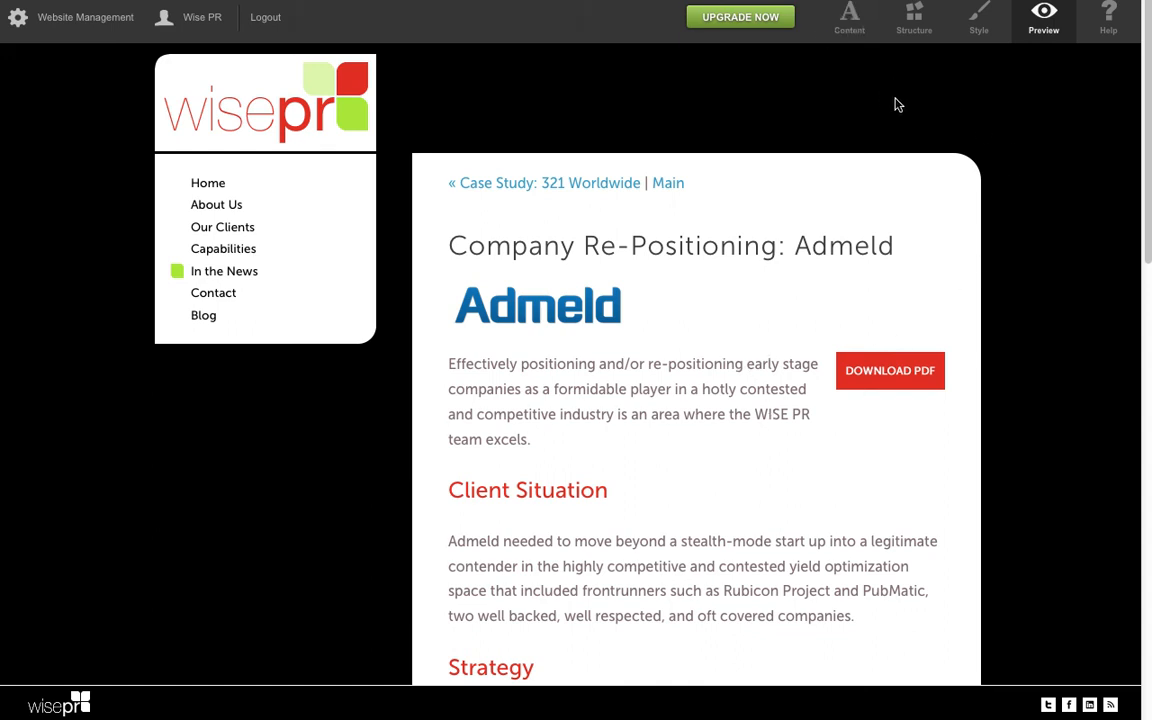
- Return to content editing on the main In the News page and look at its blank new-post form and its preview
click(849, 18)
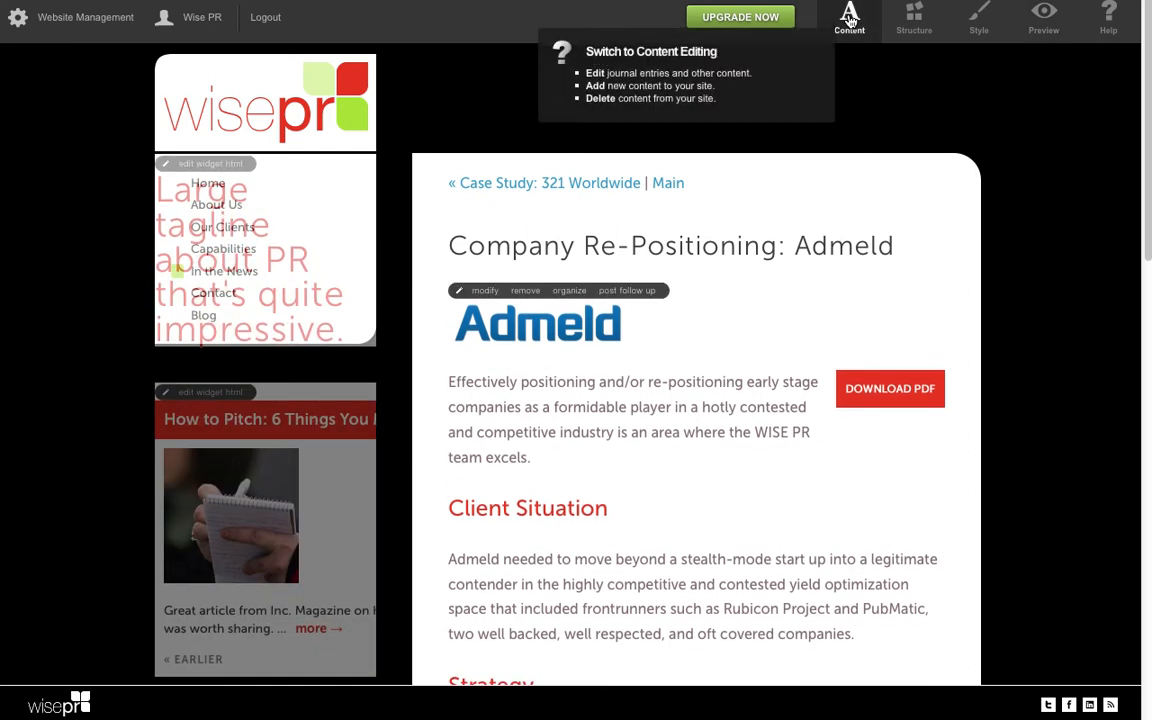
click(666, 183)
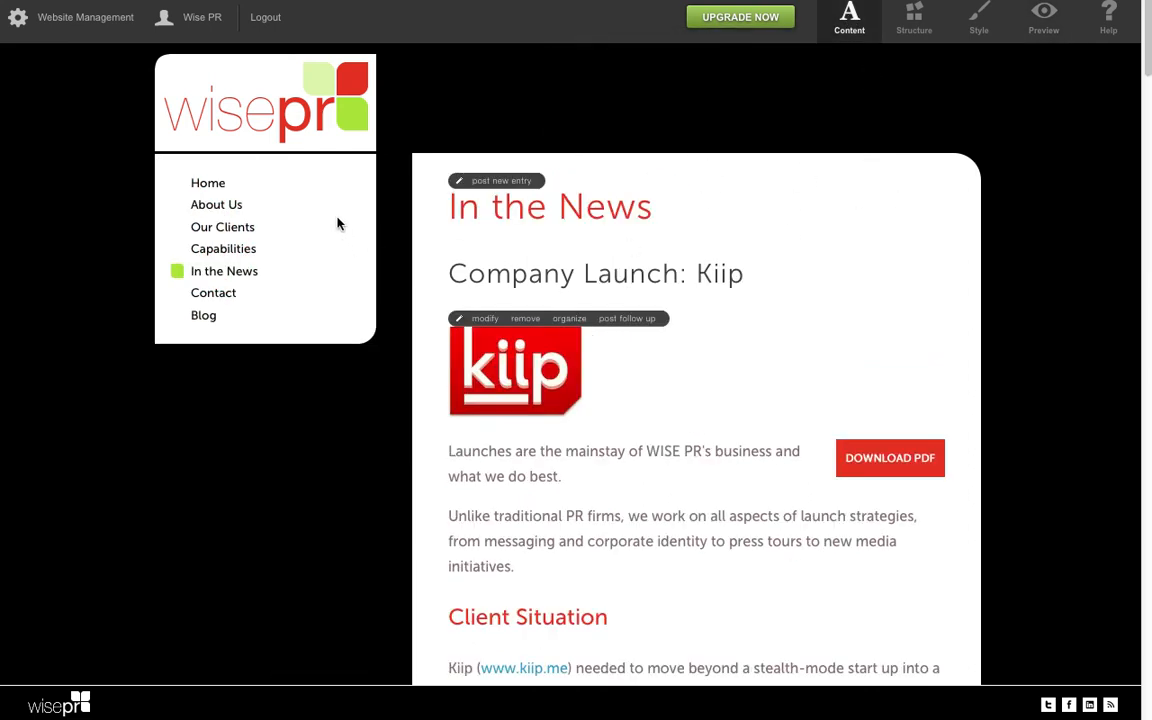
click(502, 184)
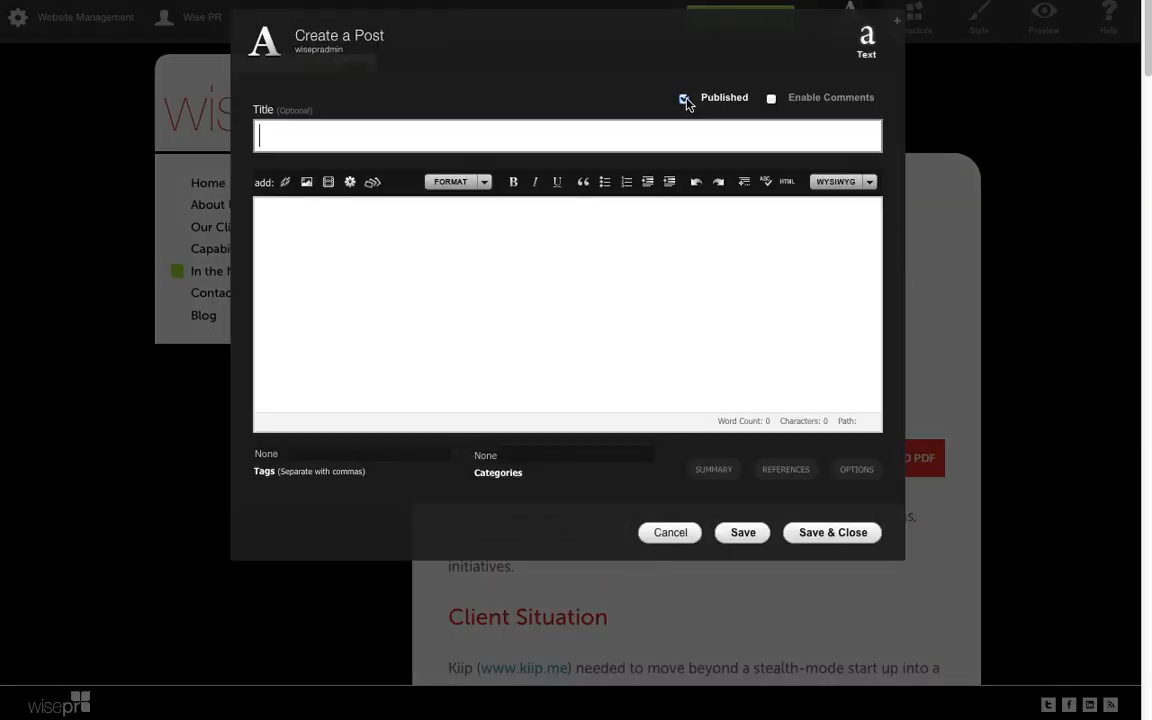
click(665, 532)
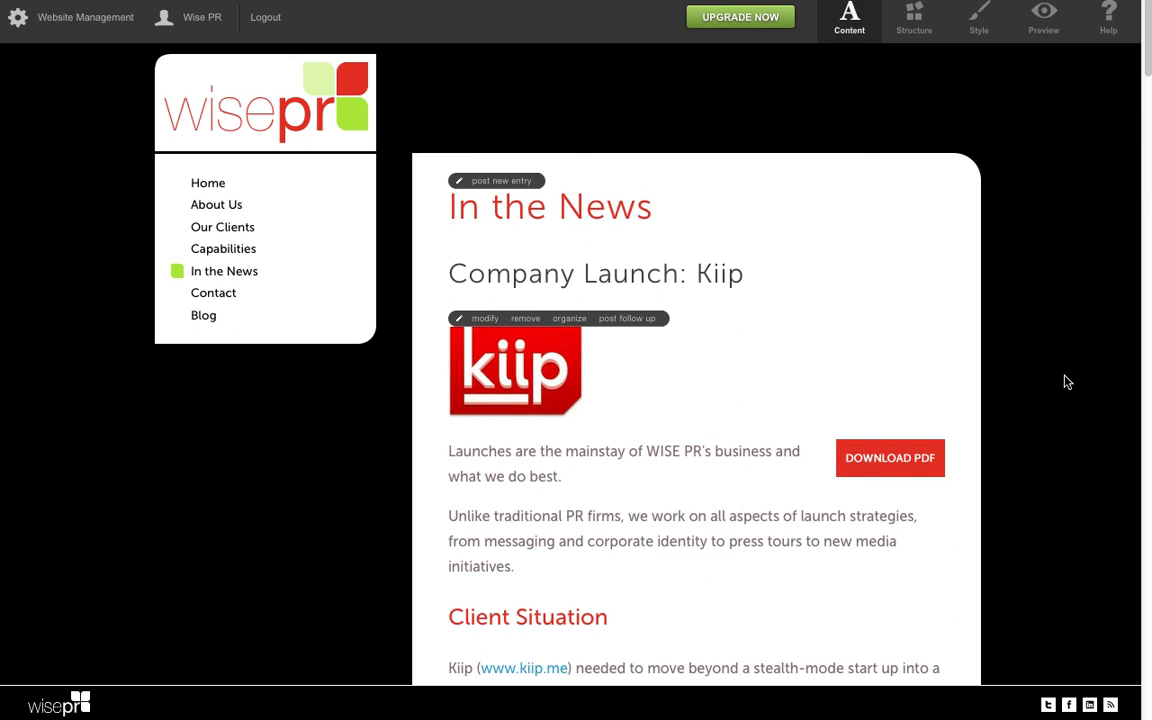
click(1043, 18)
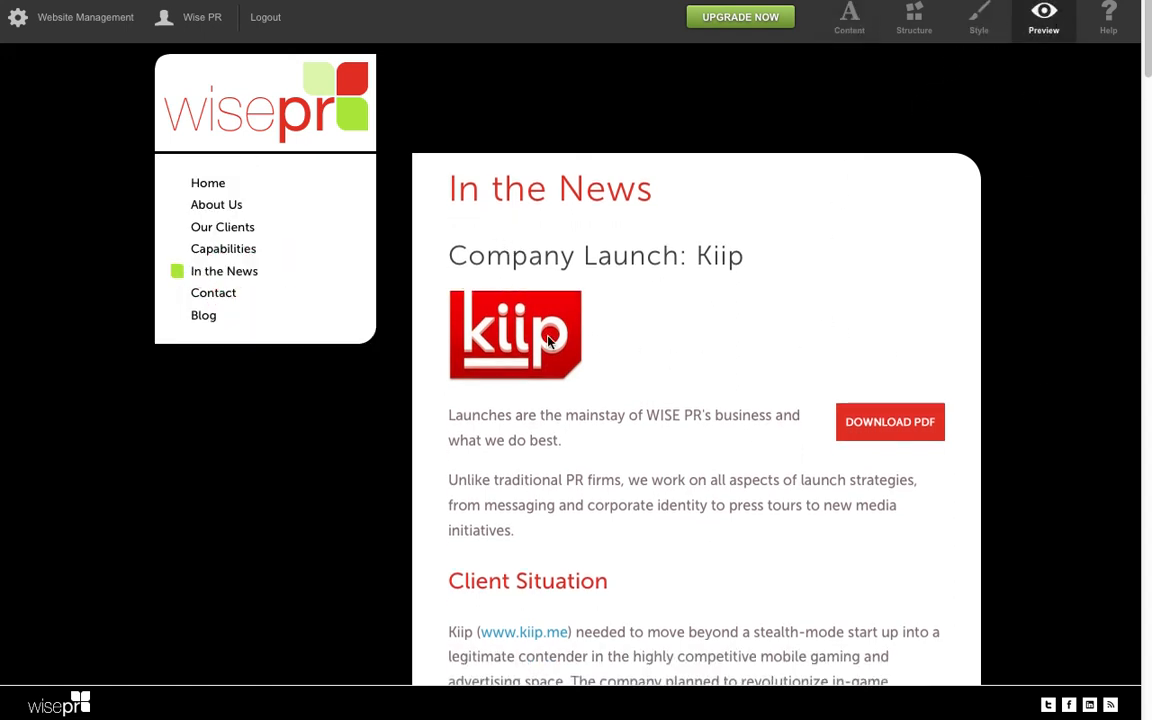
click(843, 15)
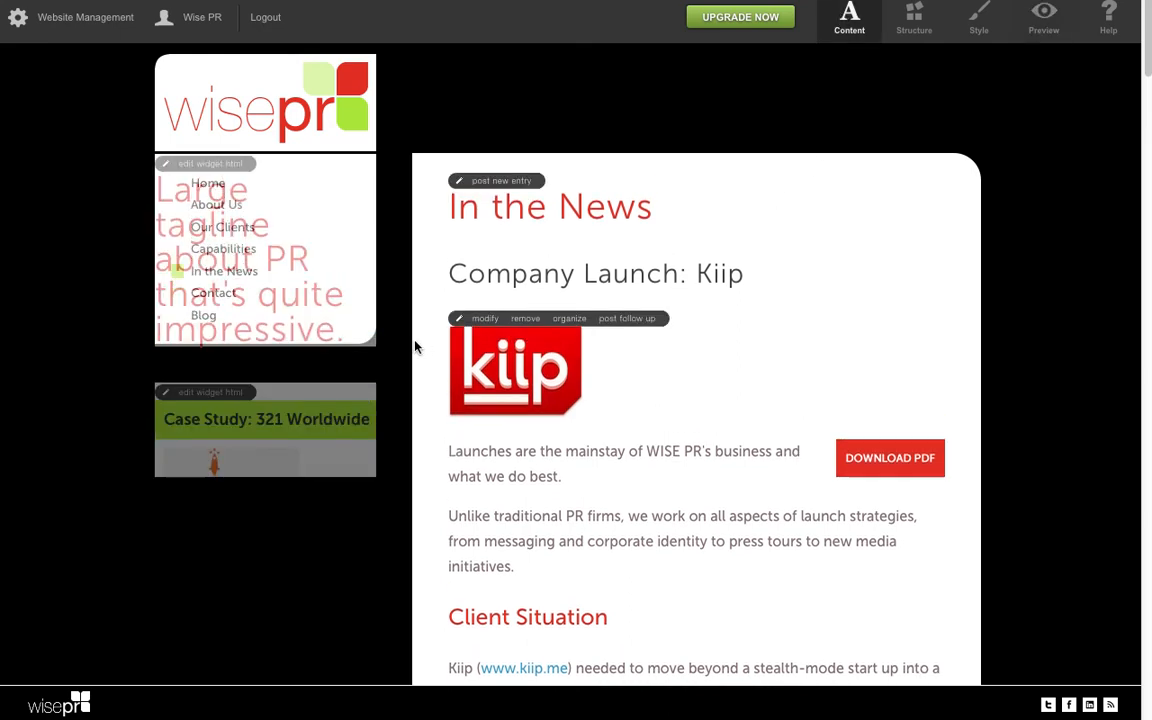
- Open the Company Launch: Kiip post in the enlarged editor and examine the Kiip logos at its start and end
click(480, 320)
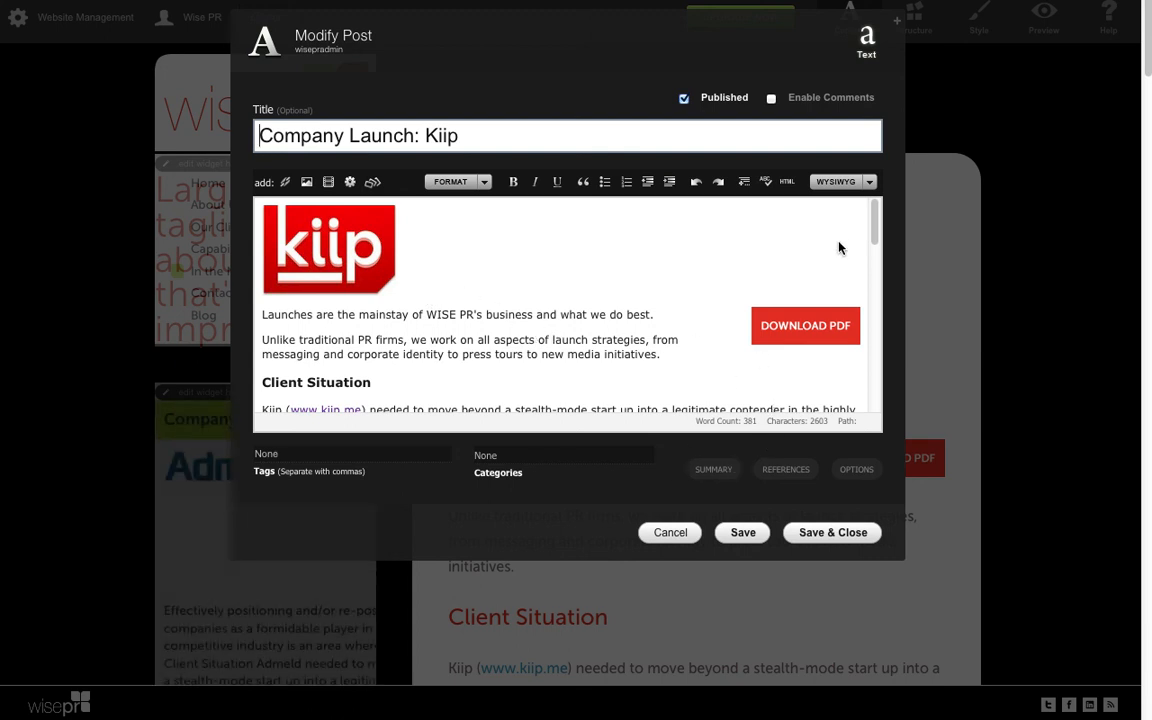
click(897, 26)
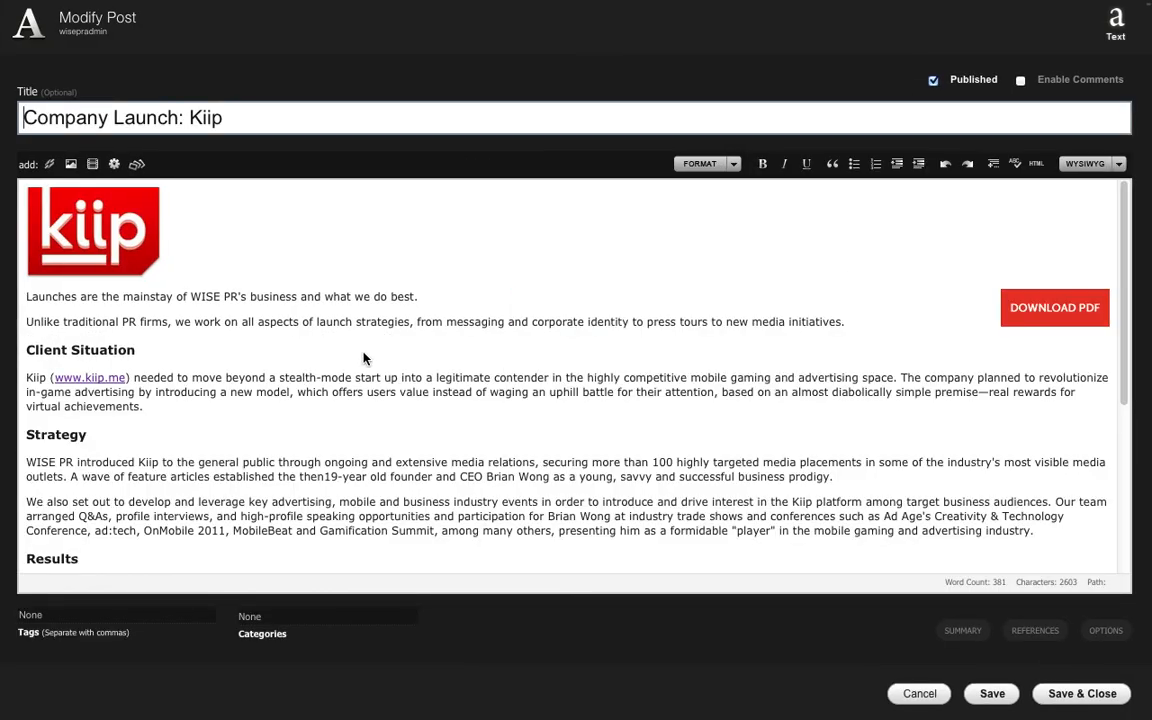
click(106, 228)
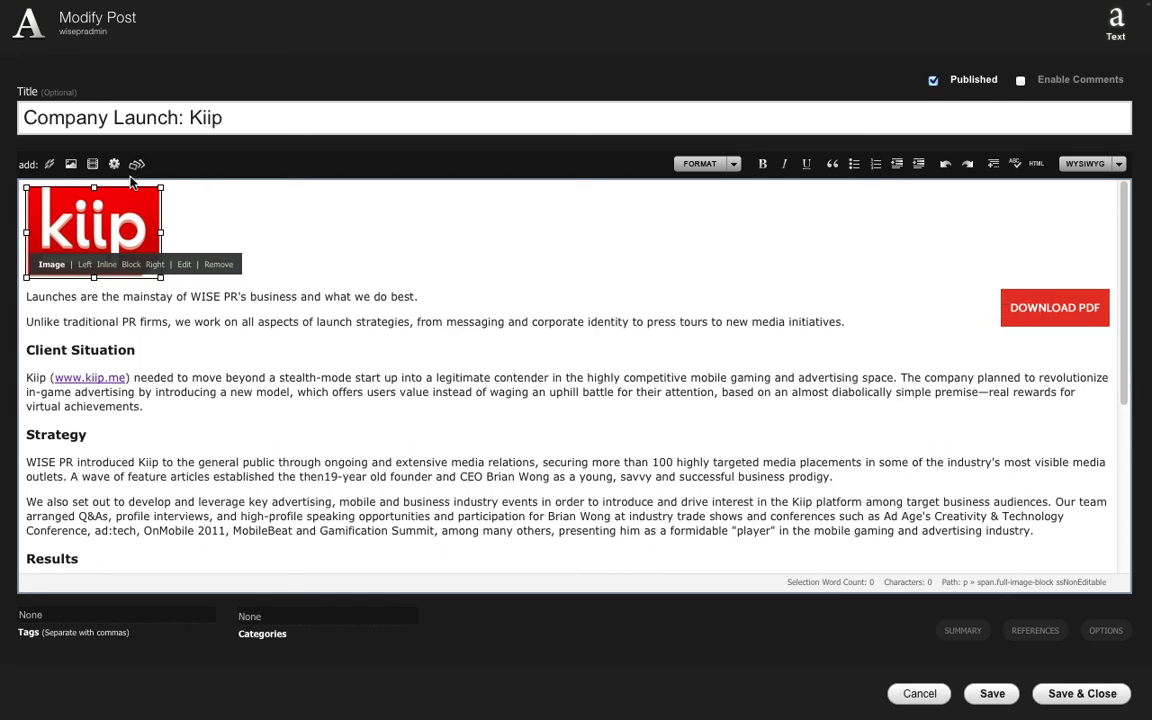
scroll(247, 363, down, 5)
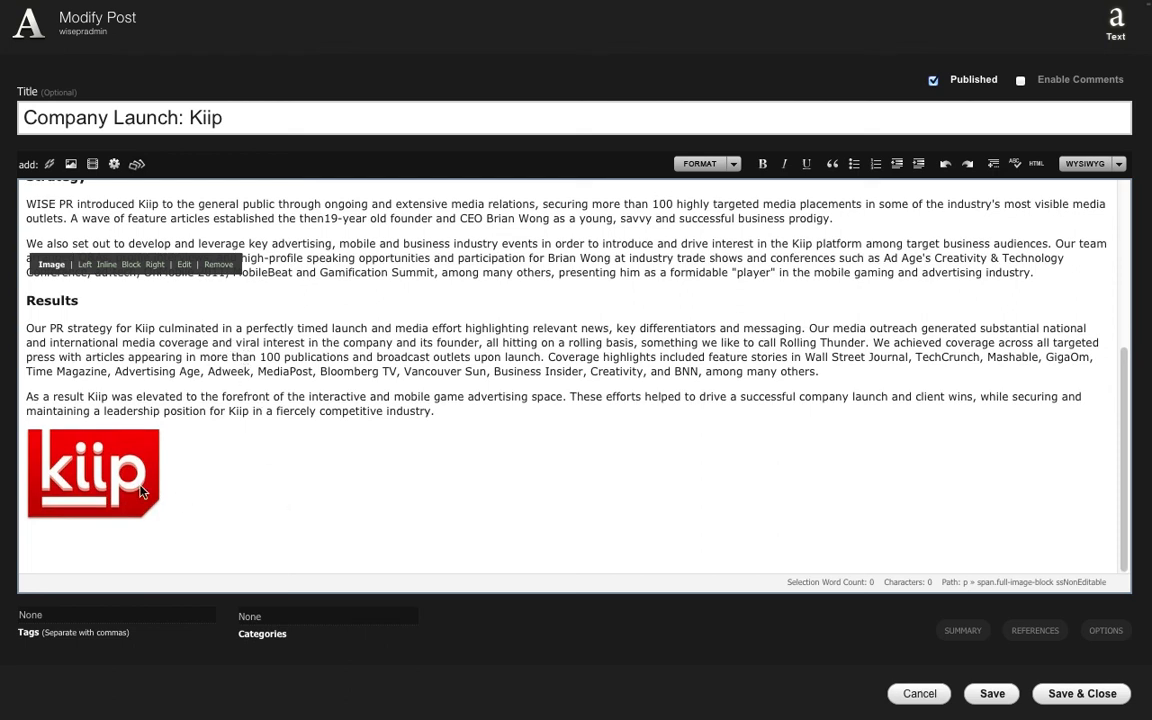
click(99, 460)
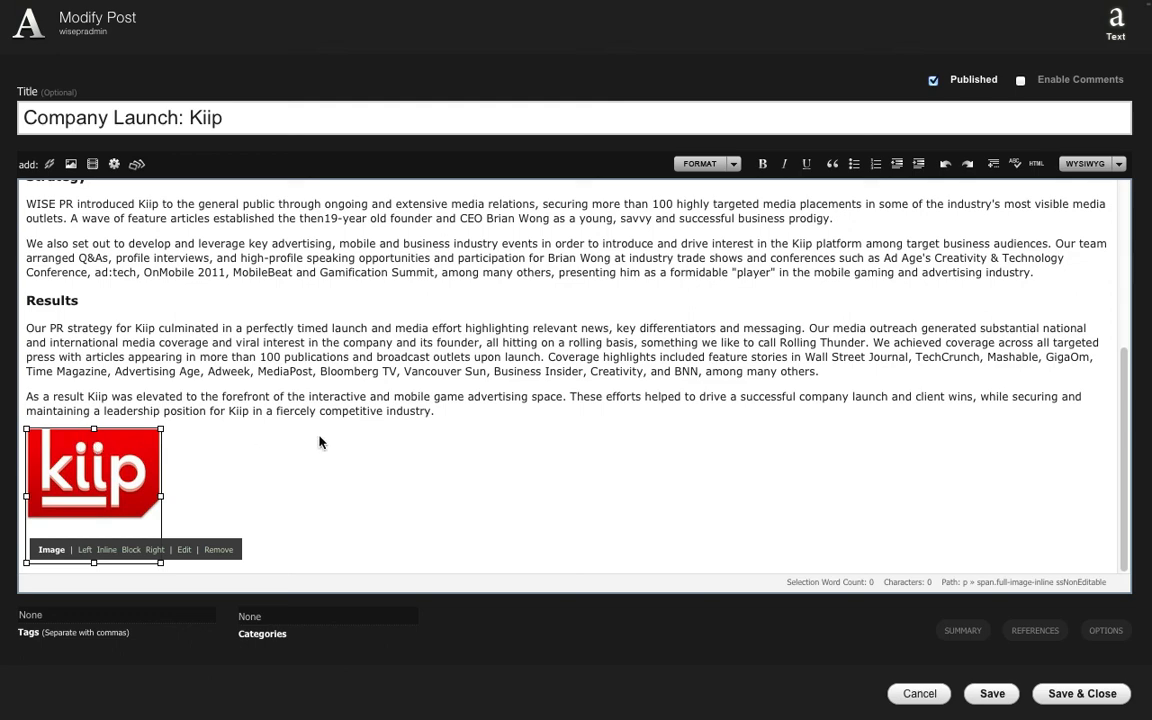
click(435, 296)
scroll(435, 296, up, 5)
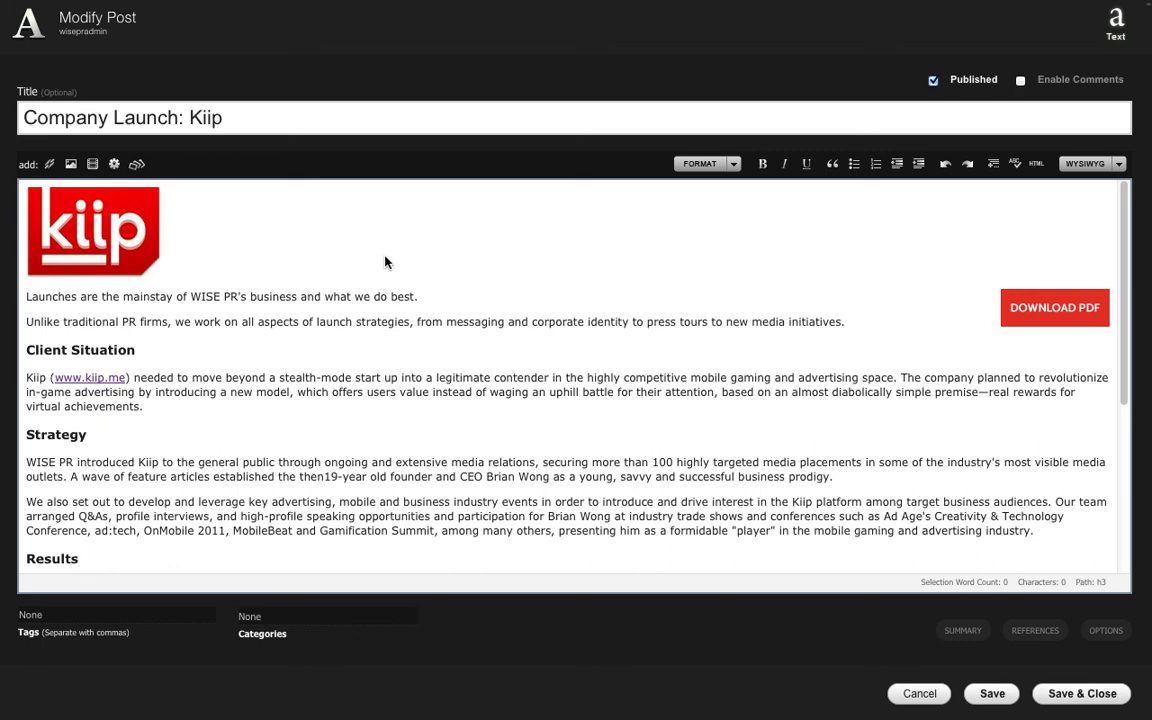
- Show the Kiip post's HTML source and highlight the code for the thumbnail, the PDF download link and the closing logo
click(1036, 163)
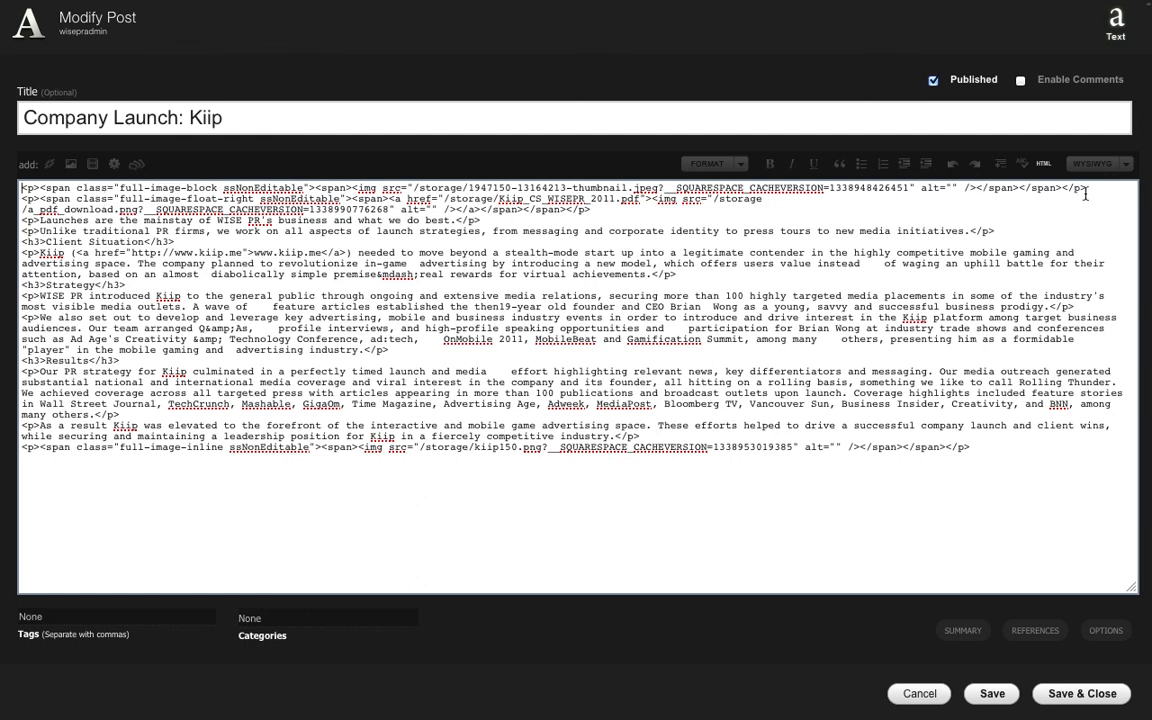
triple_click(1018, 191)
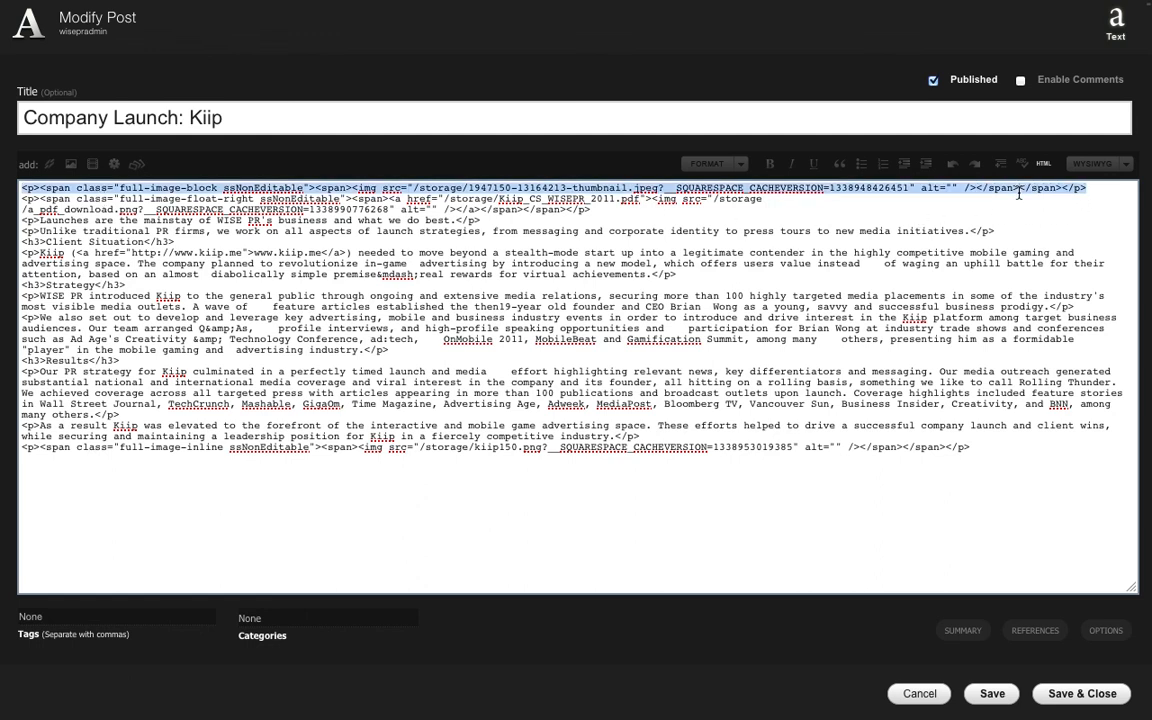
double_click(500, 198)
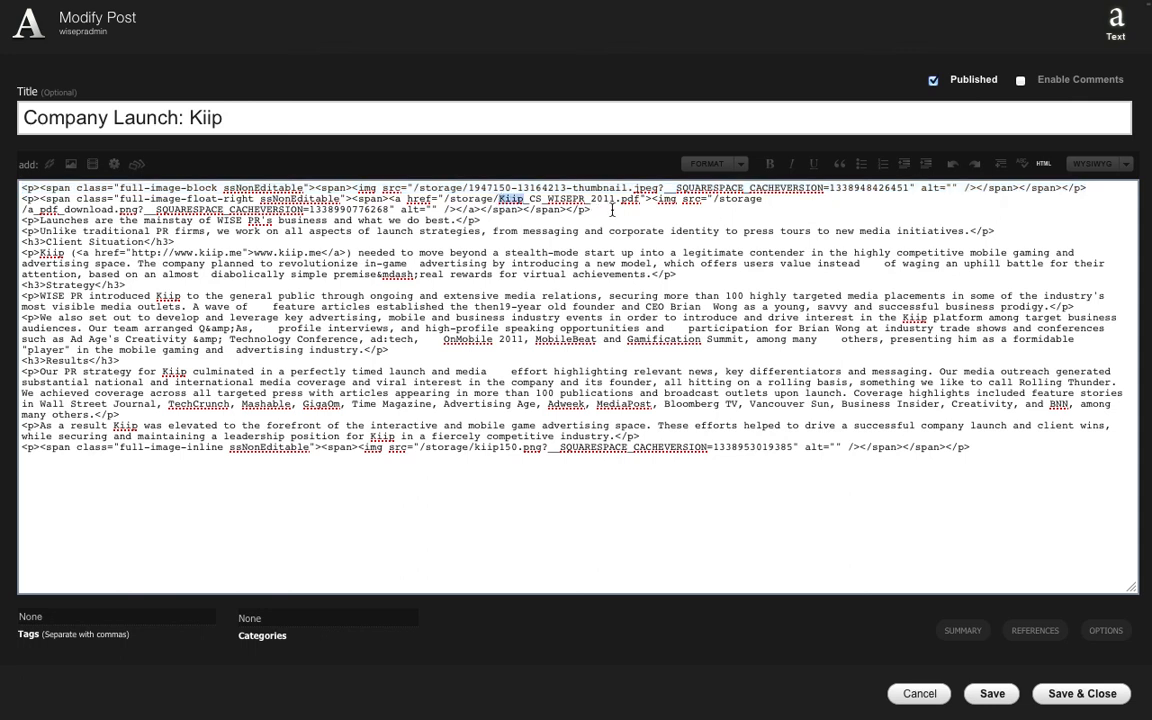
drag(610, 211, 44, 212)
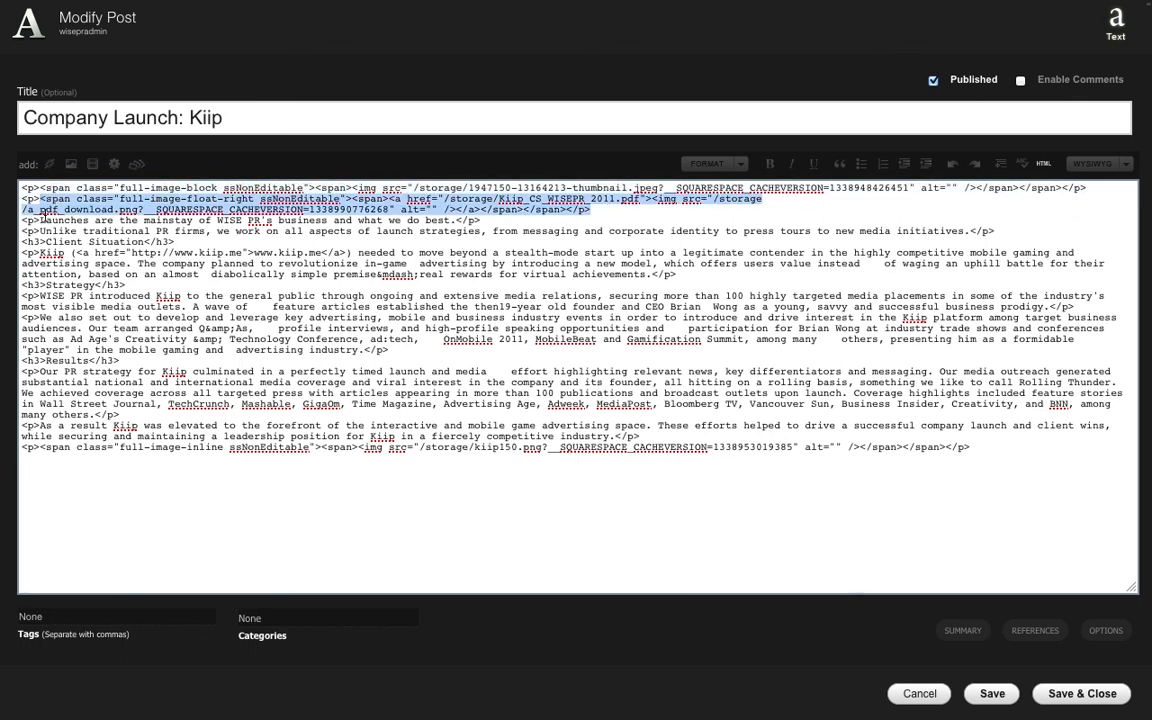
triple_click(83, 449)
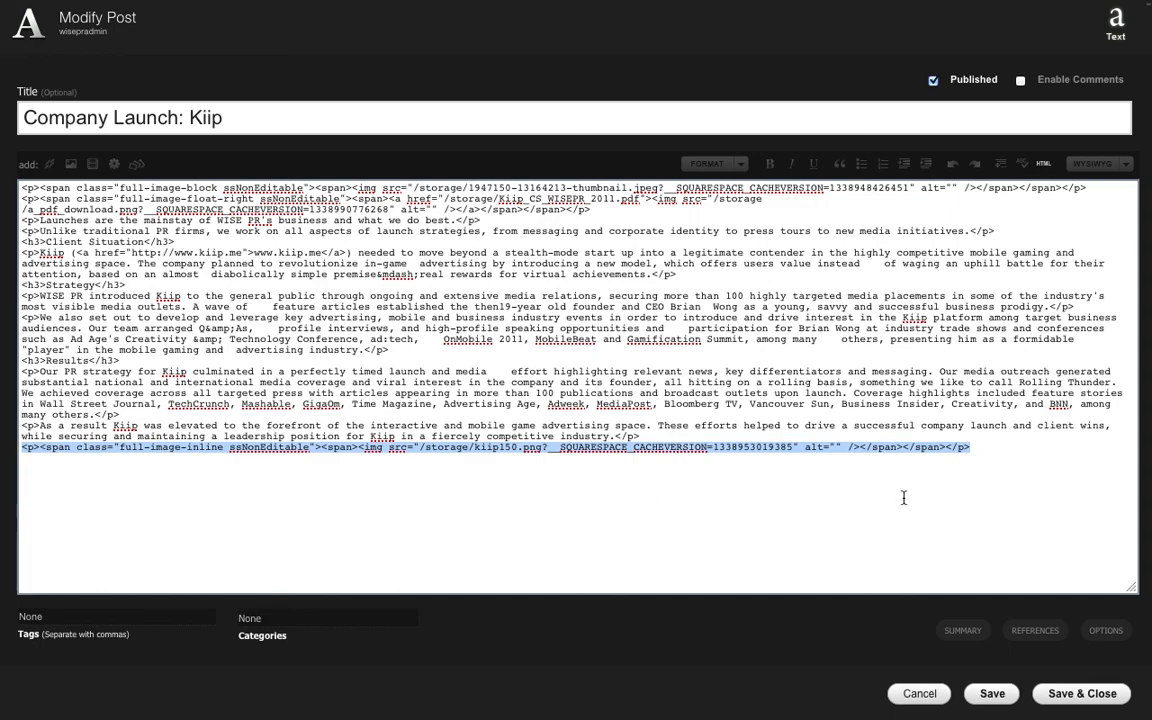
- Copy the Kiip post's entire HTML source, then close the post without saving
click(1020, 441)
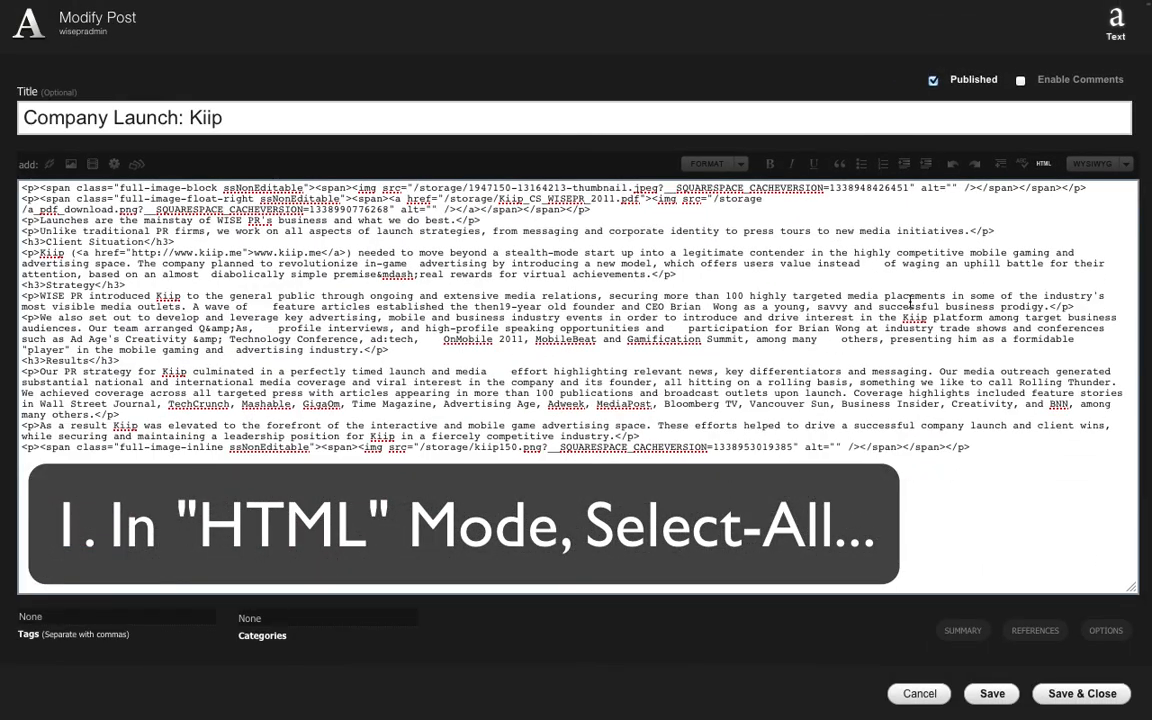
key(ctrl+a)
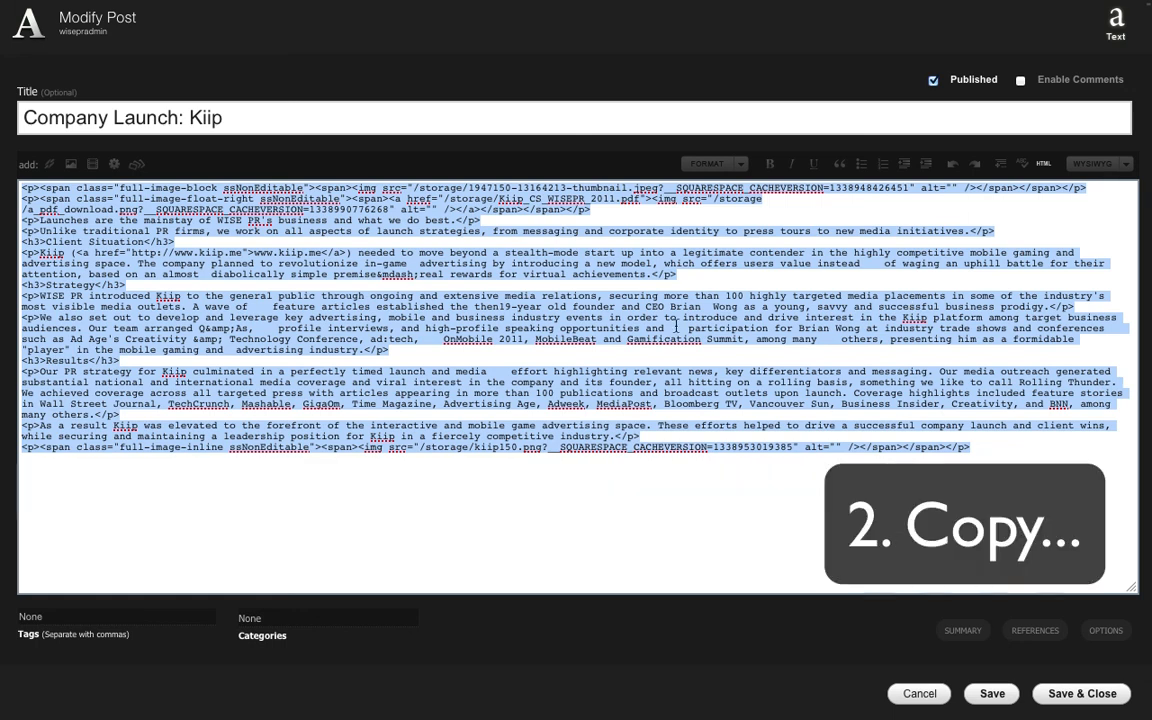
click(919, 694)
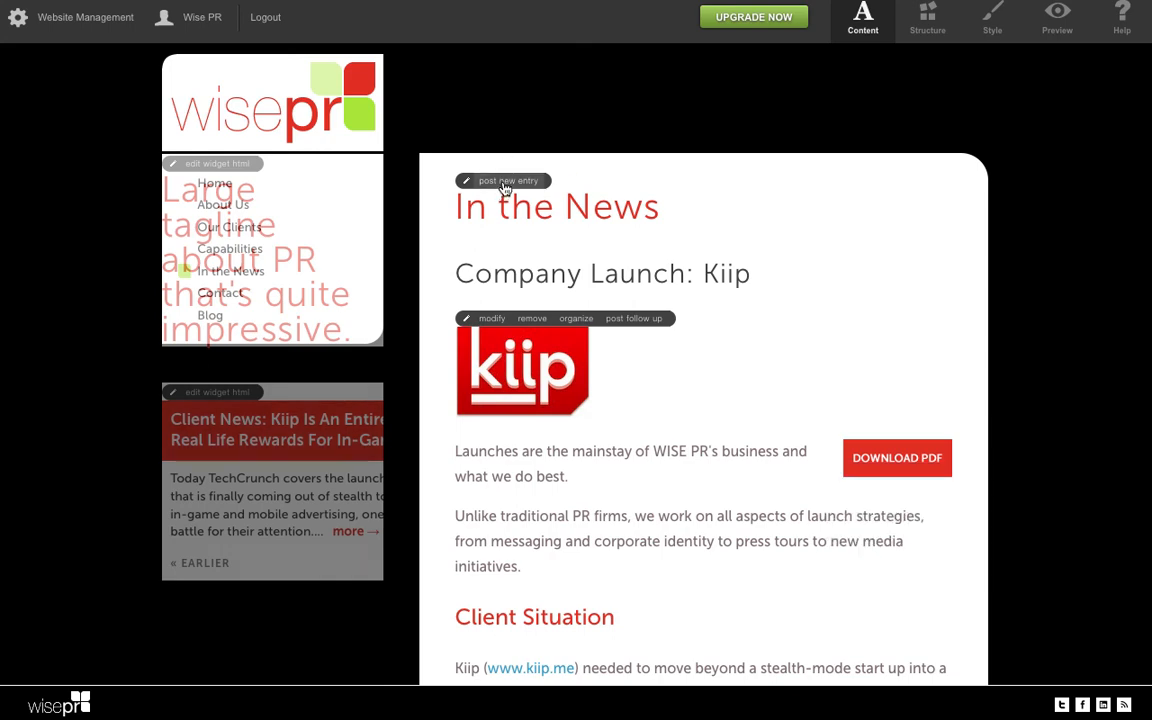
- Start a new In the News post with Published unchecked and the title "Test Entry", with the cursor in its body
click(505, 185)
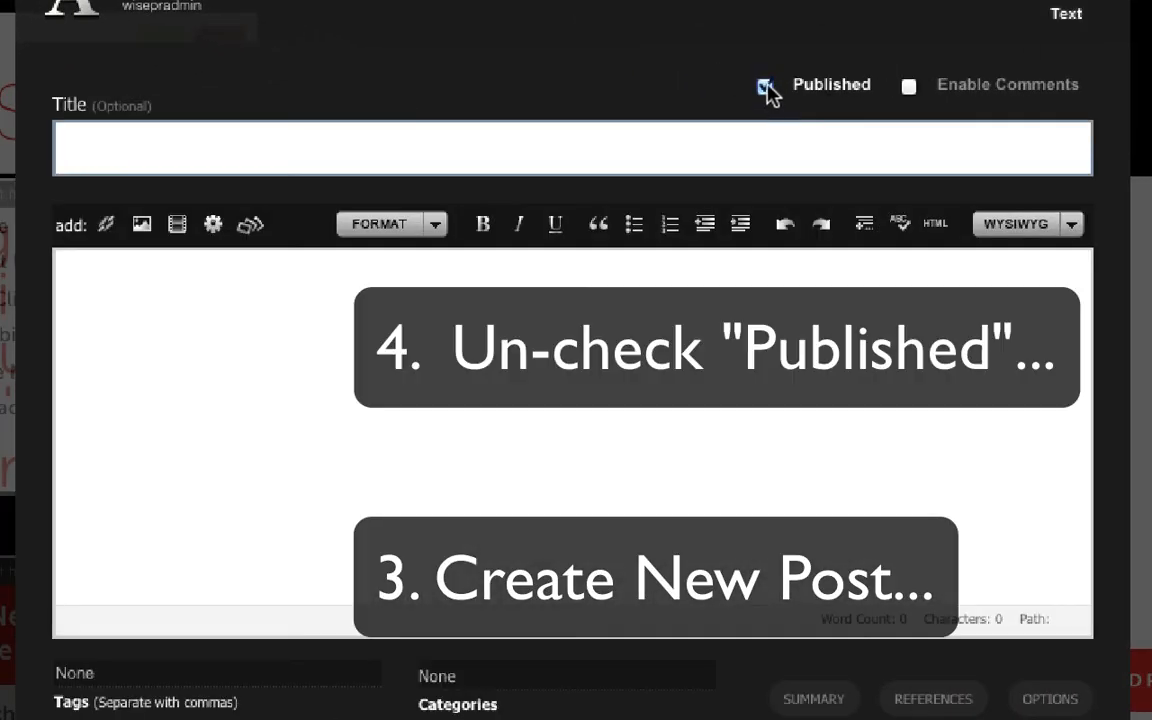
click(765, 88)
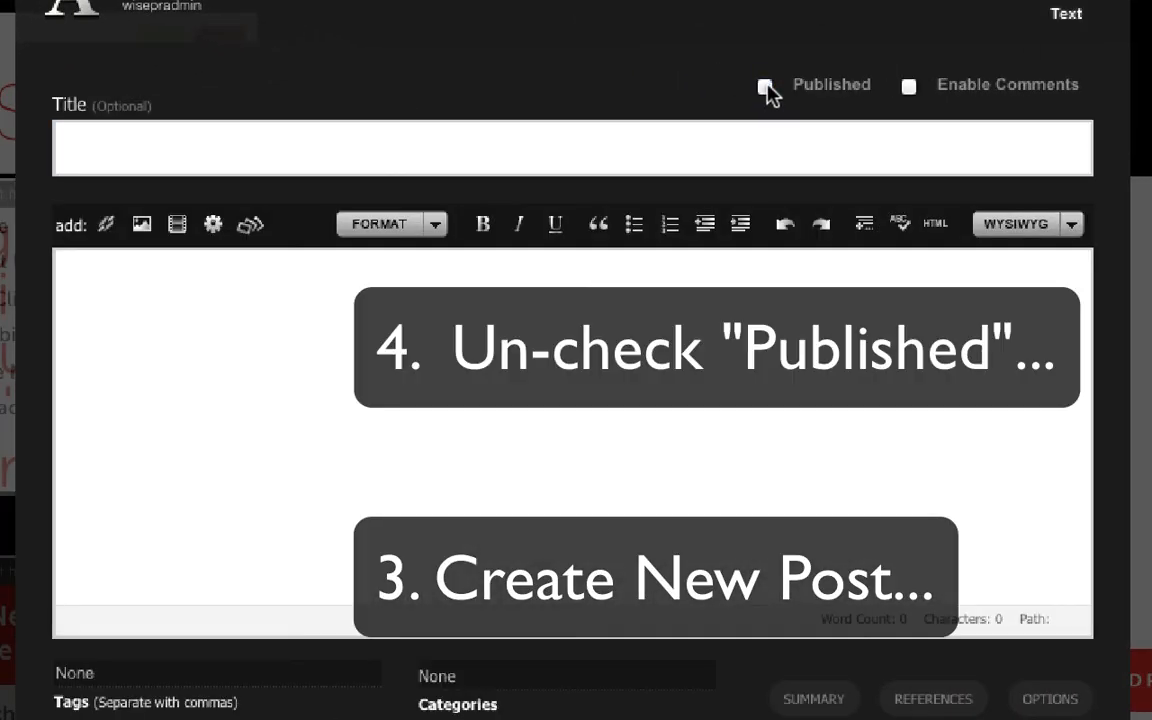
click(741, 151)
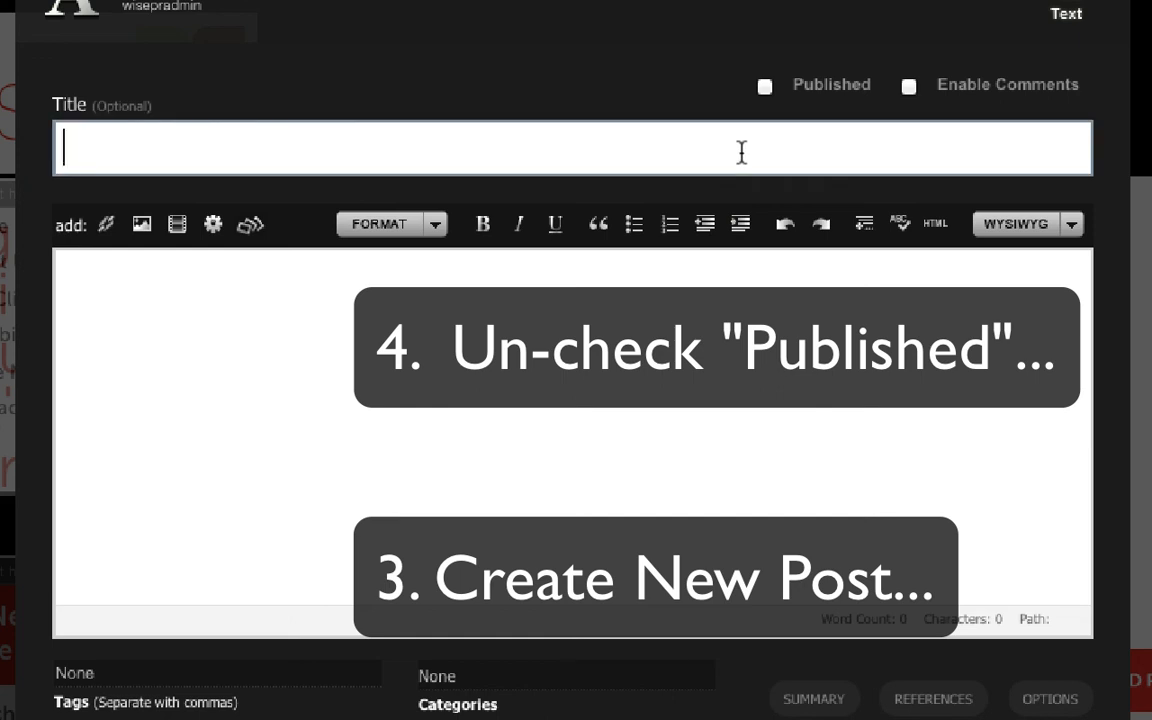
text(Test )
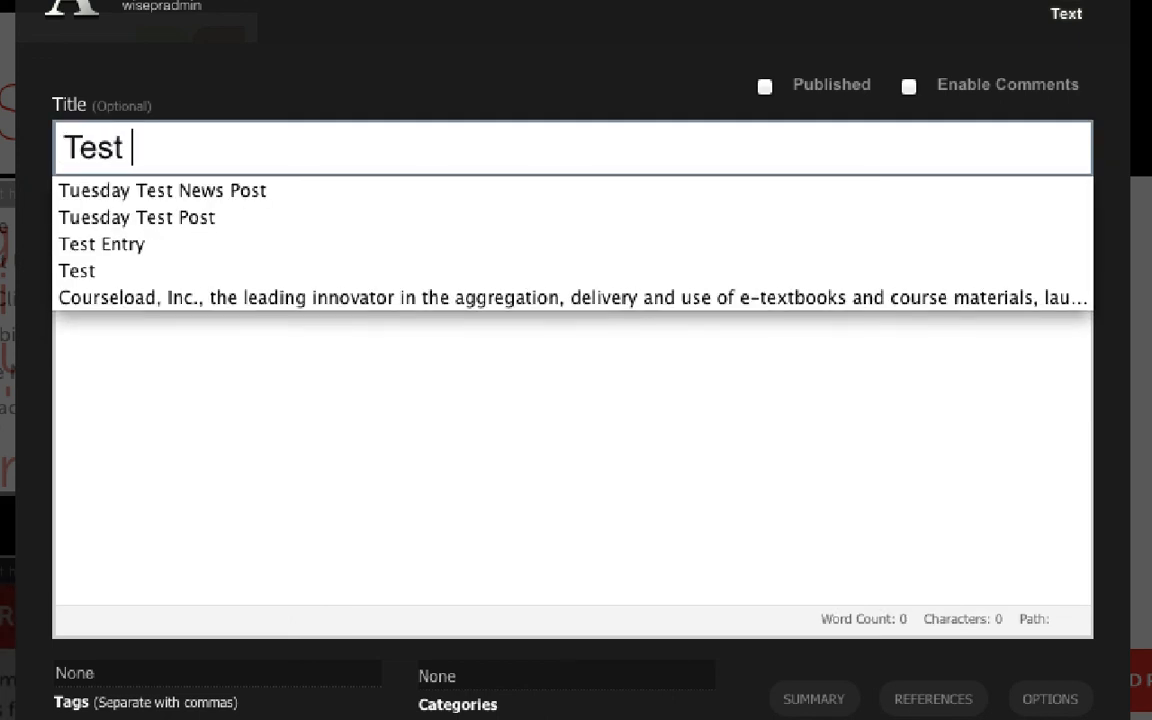
text(Entry)
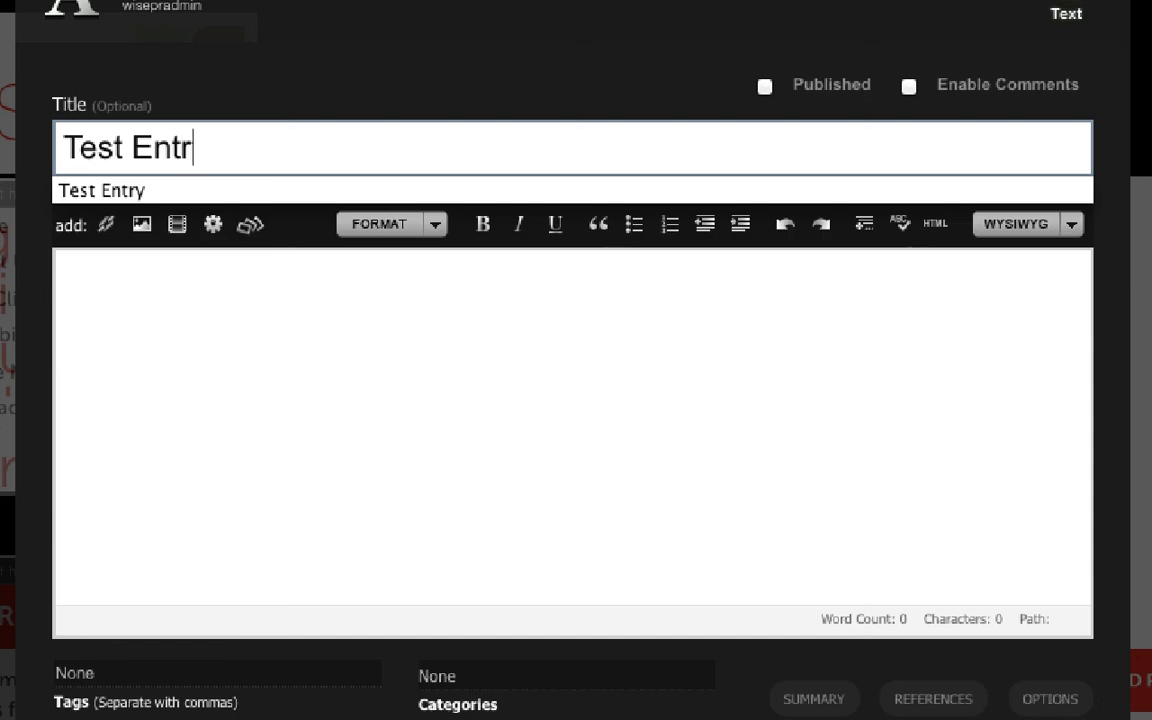
click(762, 315)
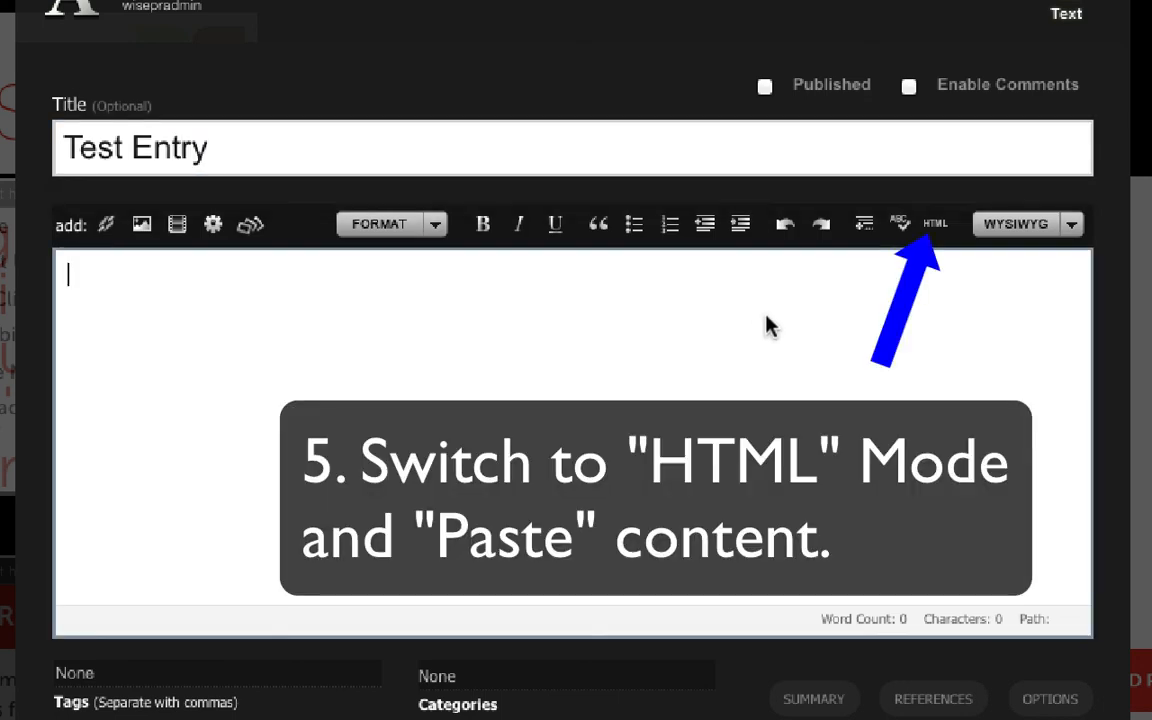
- Paste the copied Kiip HTML source into the Test Entry body in HTML mode and return to the WYSIWYG view
click(943, 230)
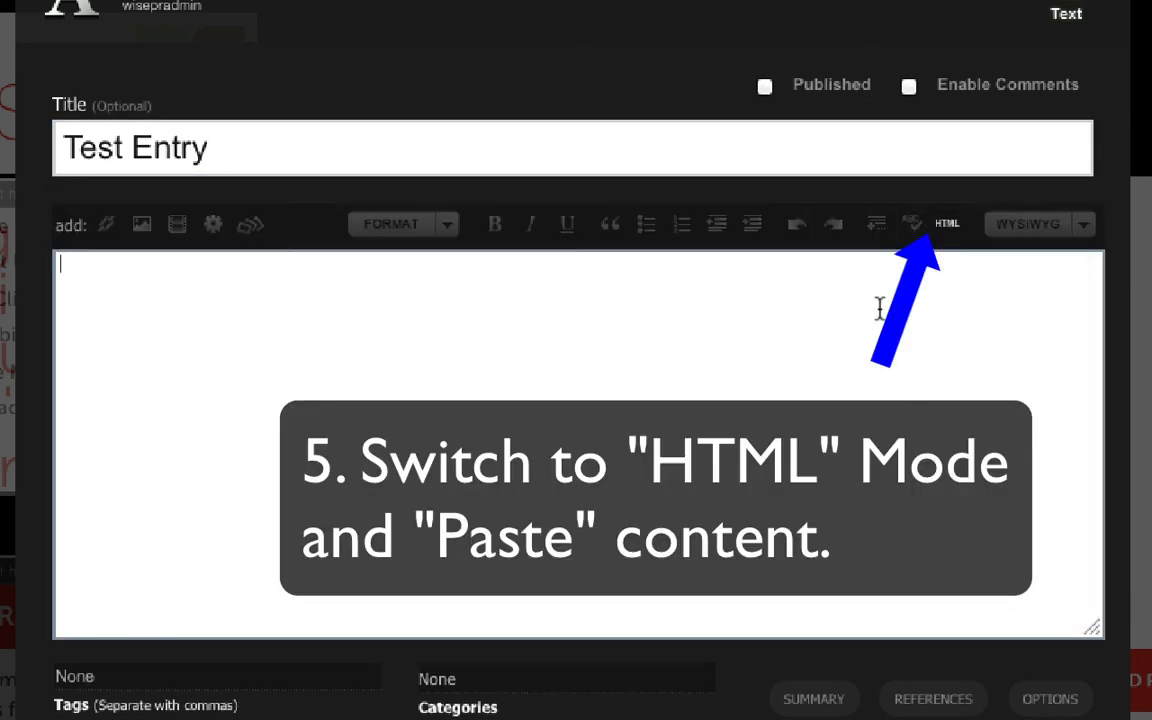
key(ctrl+v)
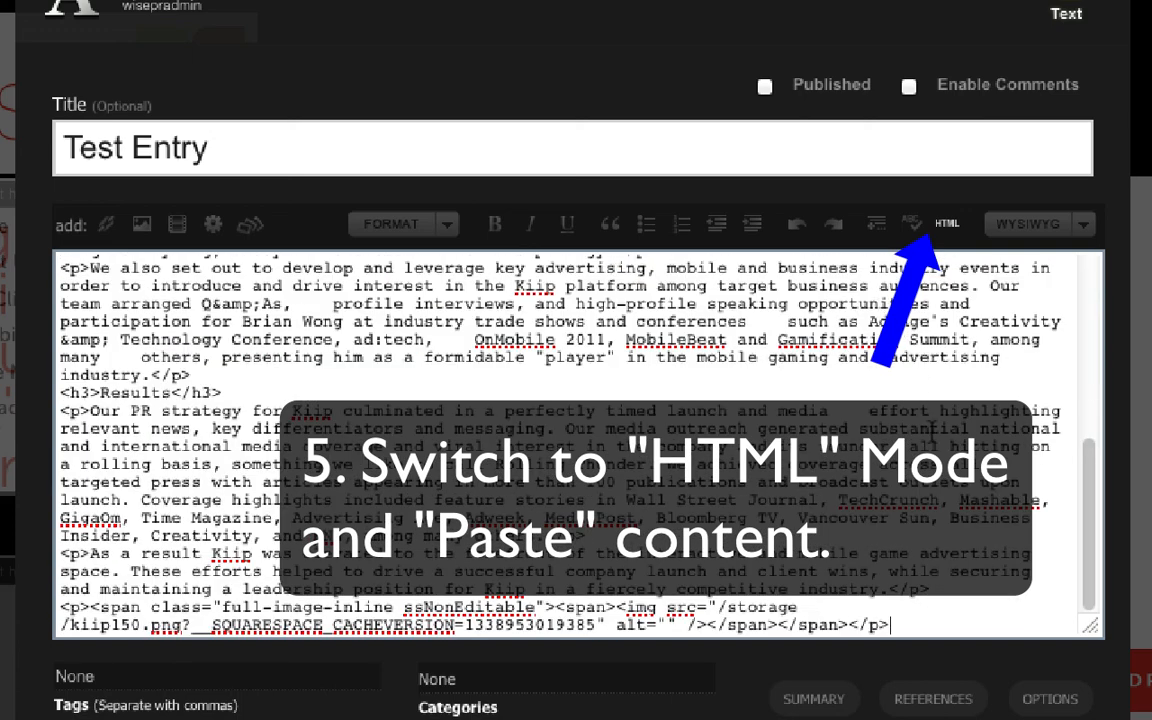
click(946, 224)
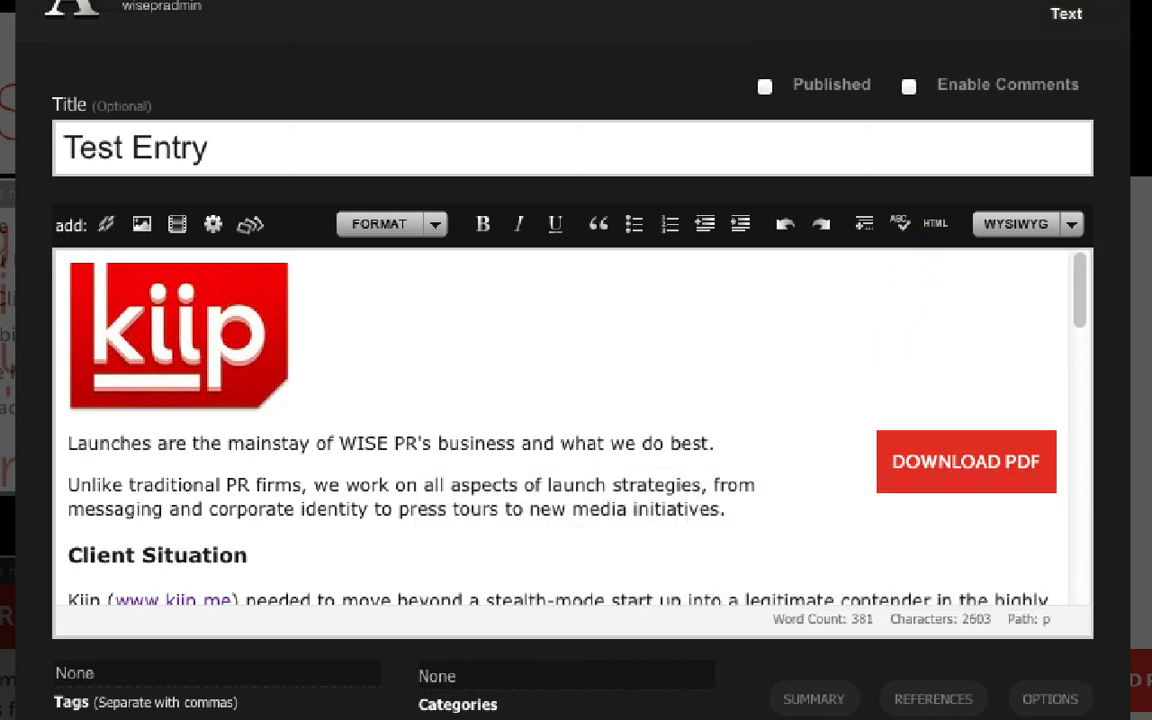
click(1118, 3)
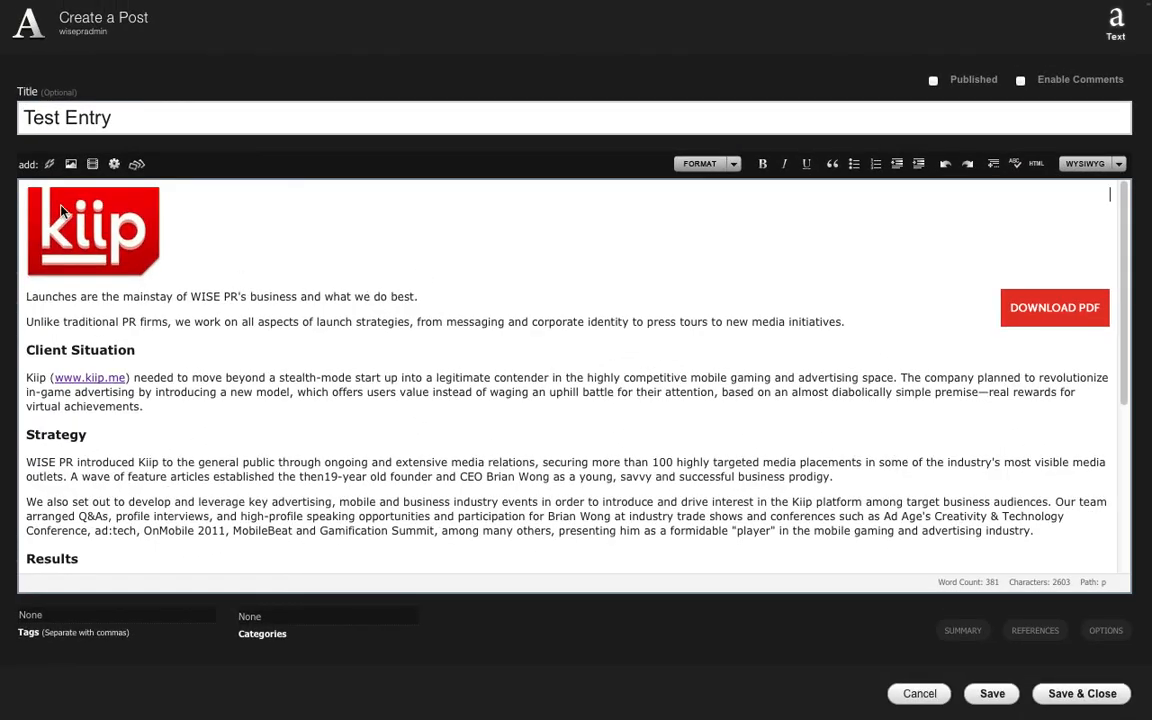
- Replace the Kiip logo at the start of the post with mercedes-benz-logo.png from the clients folder in General Storage and save the image change
click(58, 204)
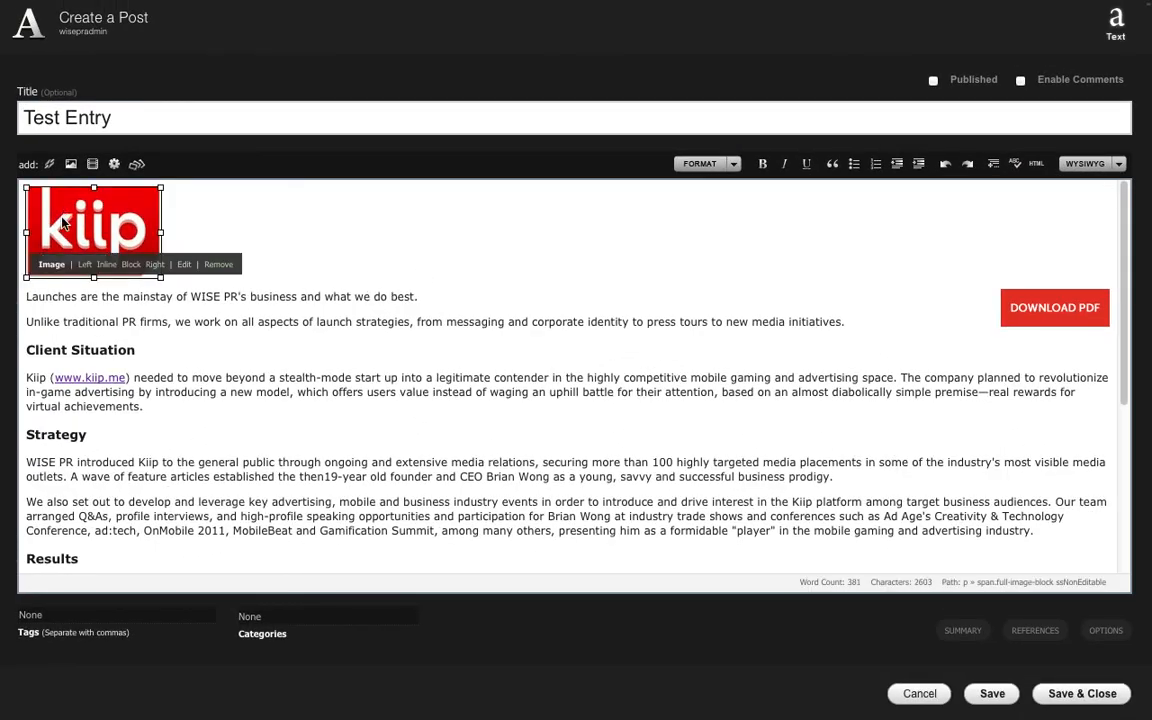
click(184, 266)
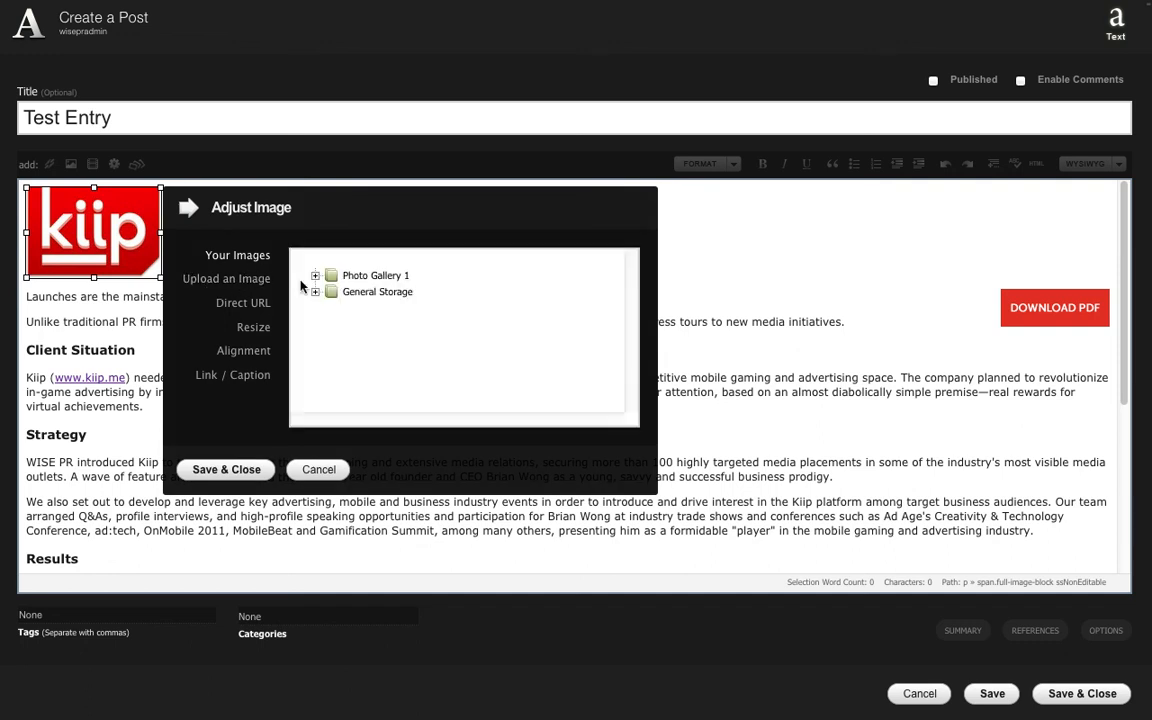
click(316, 293)
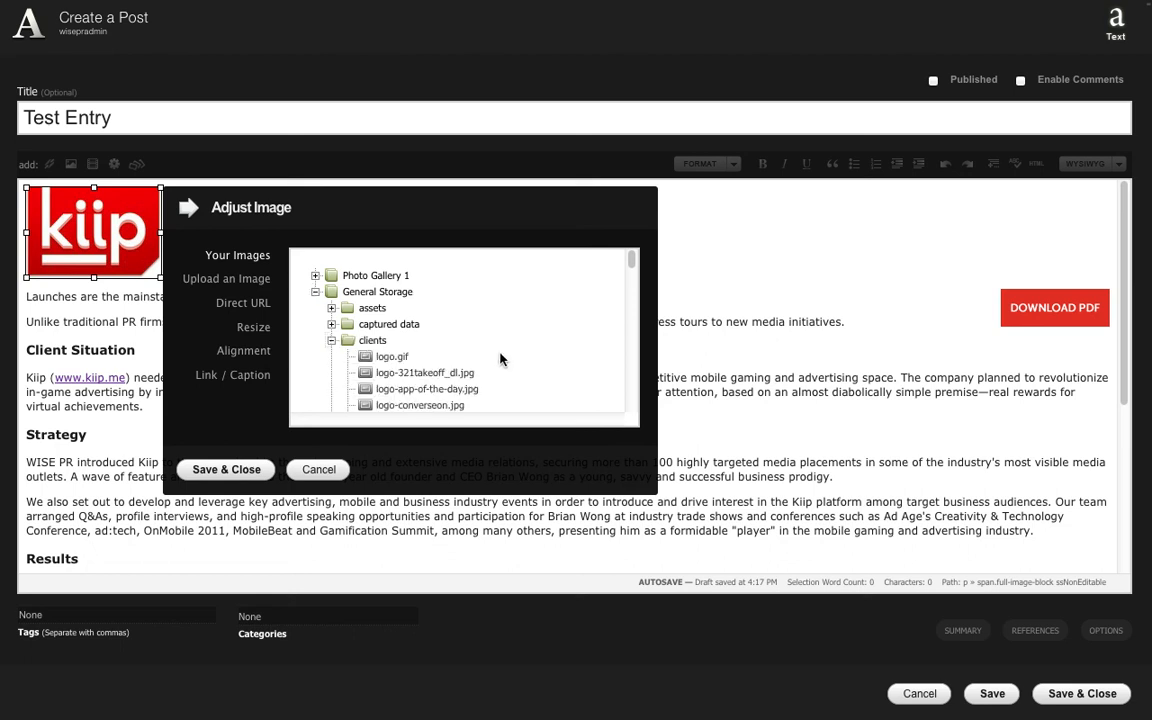
scroll(501, 359, down, 10)
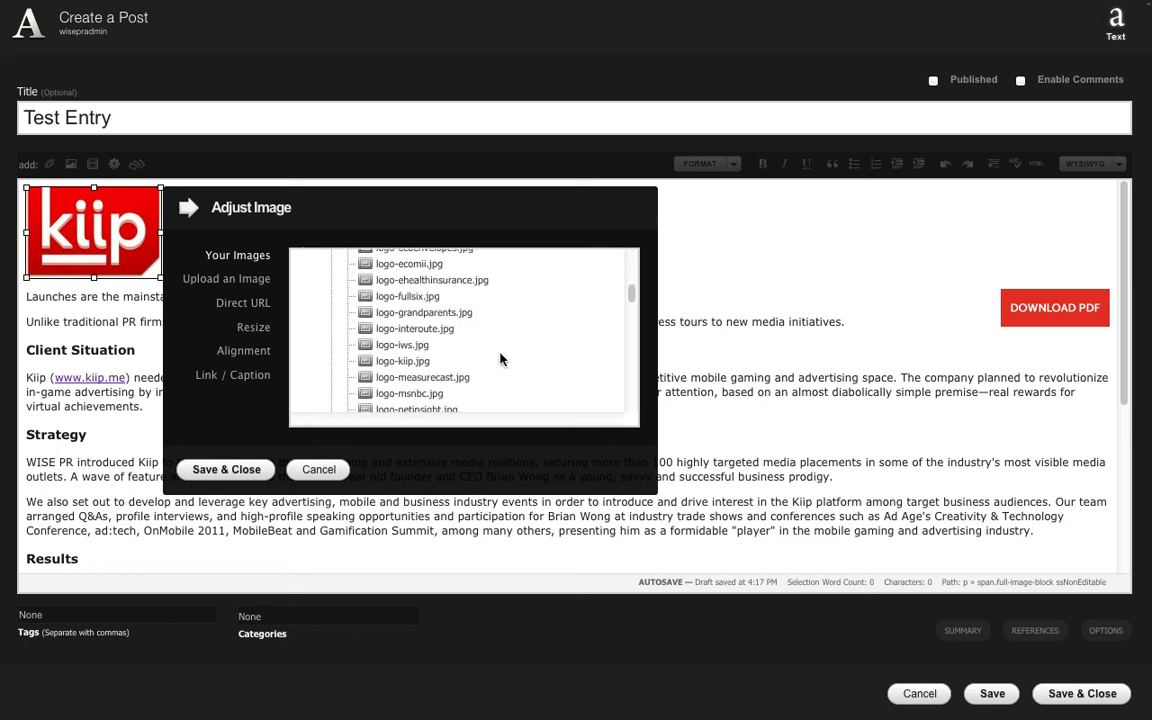
scroll(501, 359, down, 8)
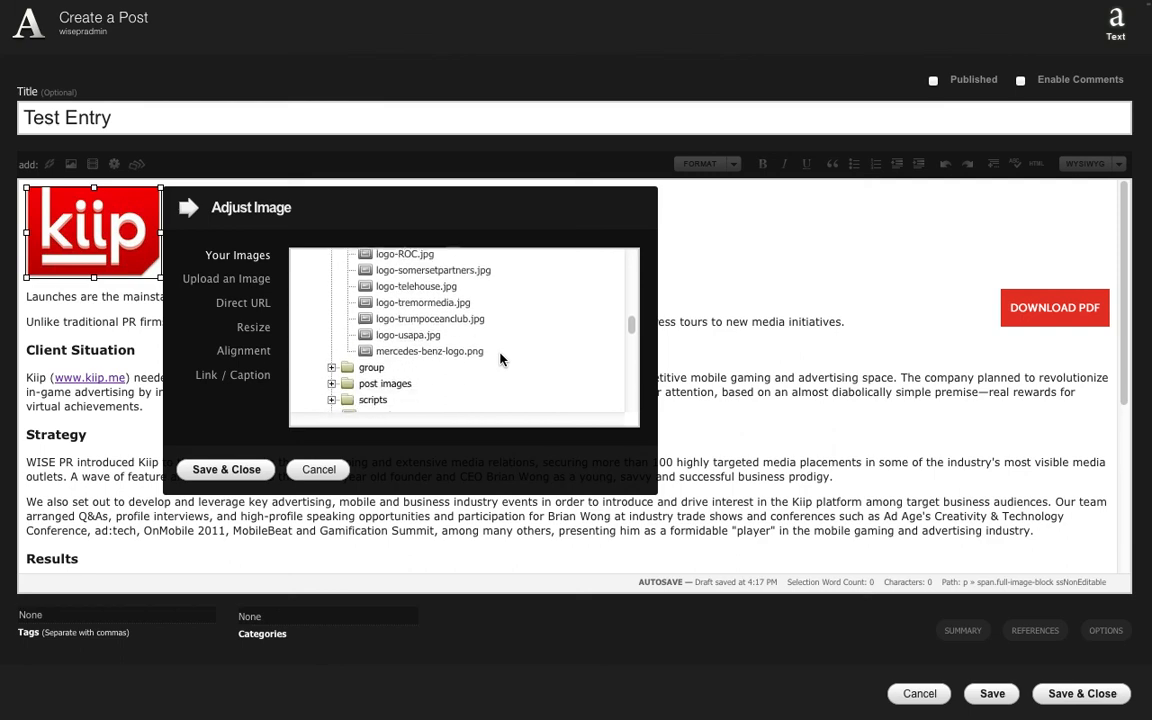
scroll(501, 359, down, 1)
click(446, 339)
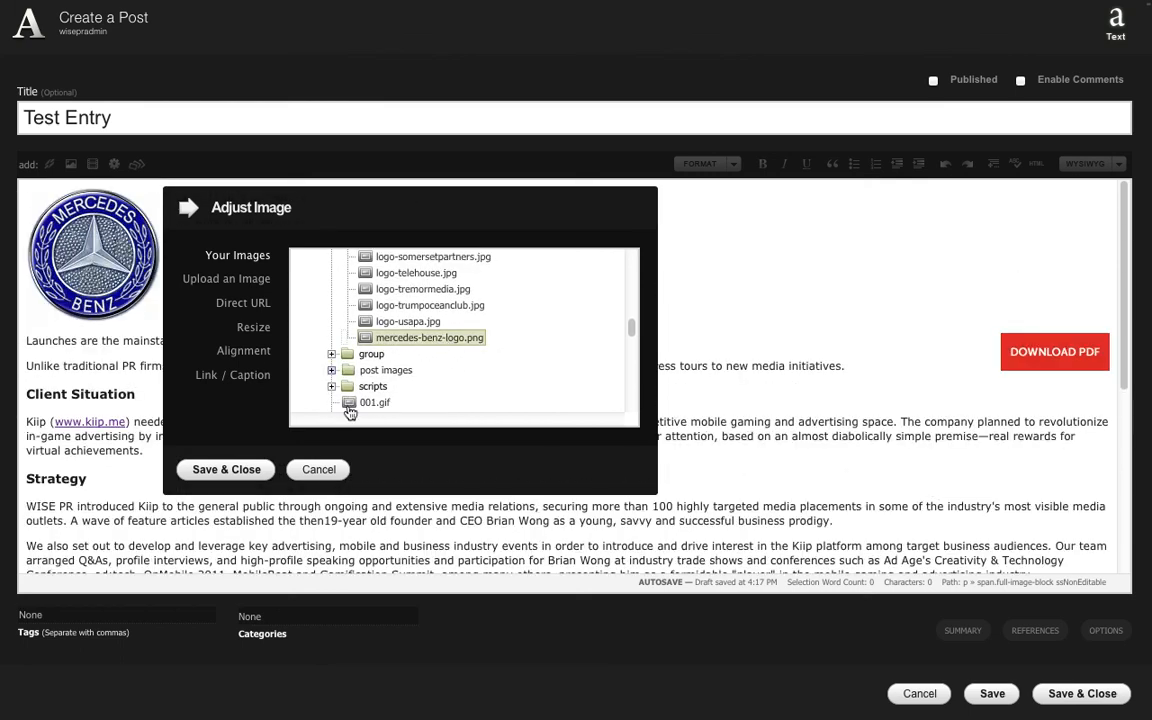
click(235, 472)
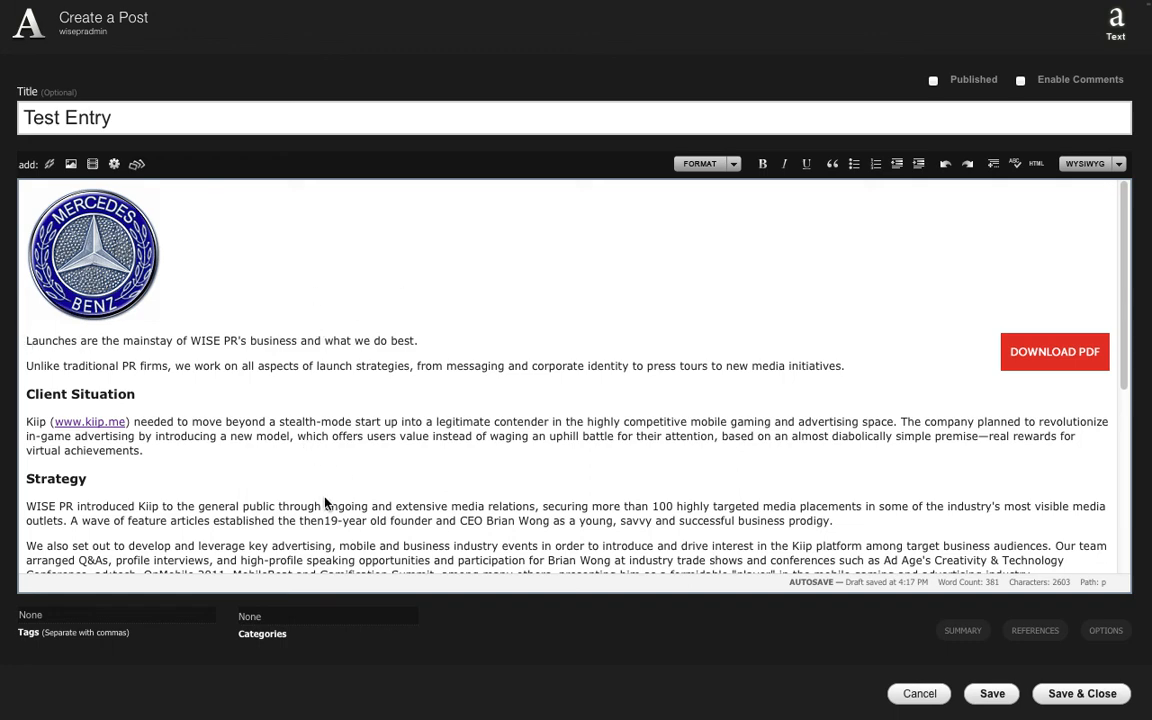
- Examine the Download PDF image's file choices in General Storage and its link and caption settings, closing them without saving
scroll(463, 301, down, 3)
scroll(461, 299, down, 3)
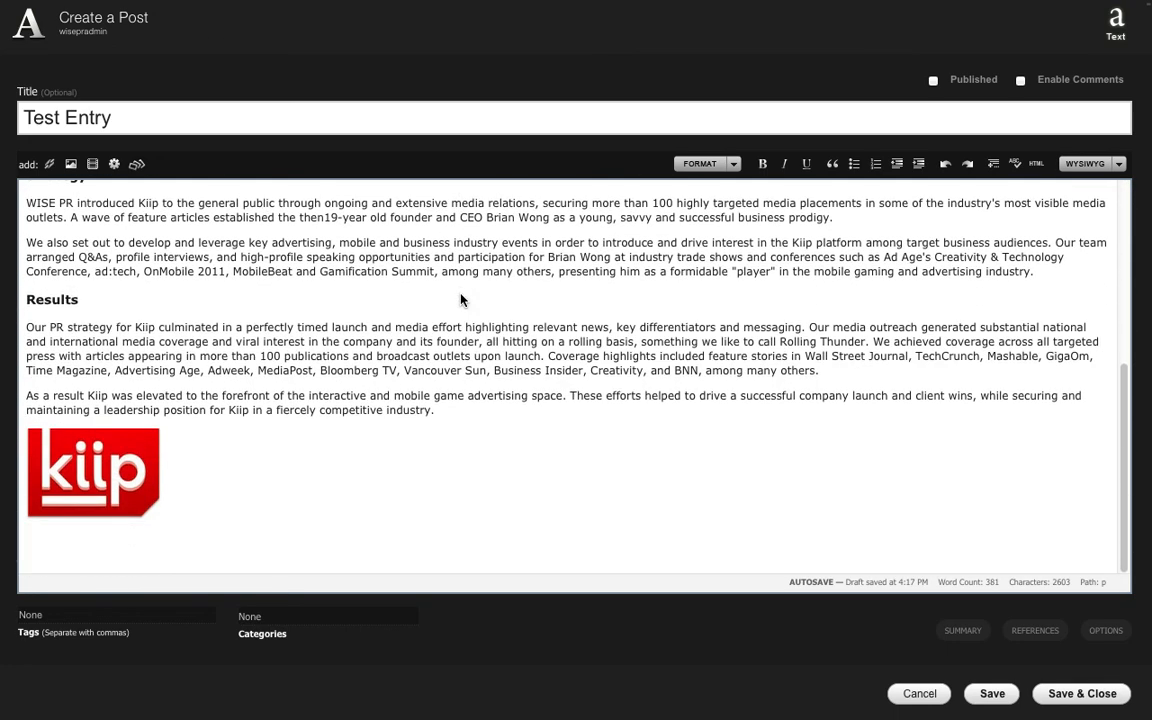
scroll(586, 363, up, 6)
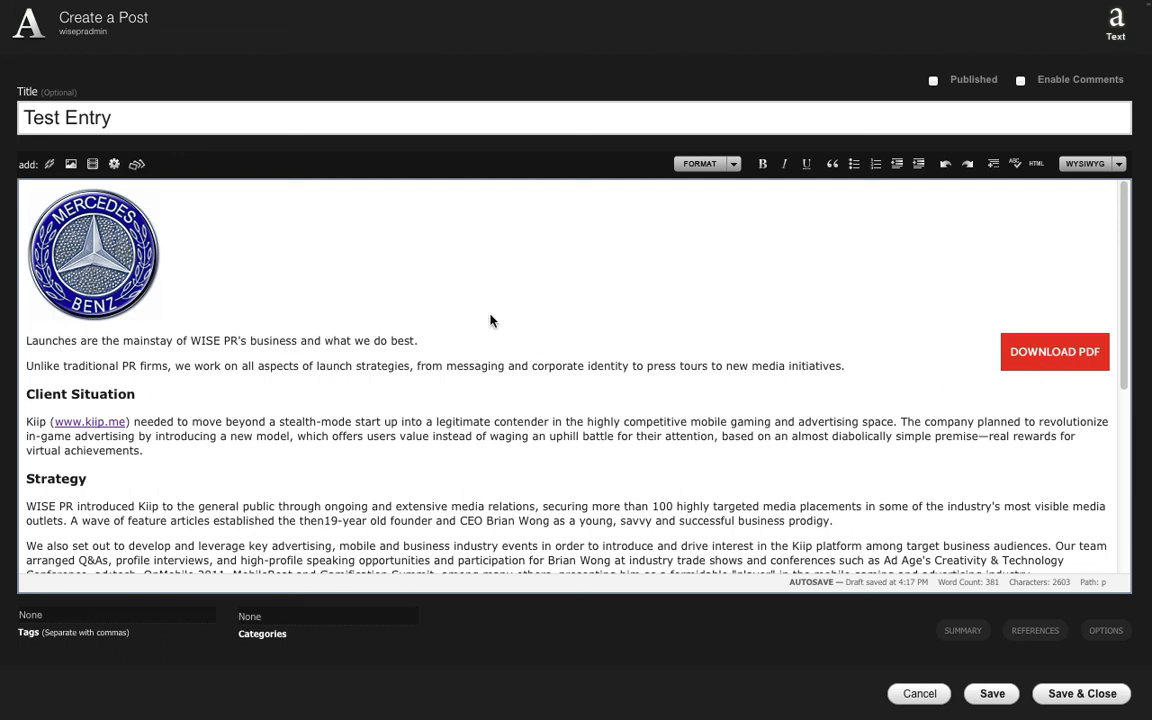
click(1038, 360)
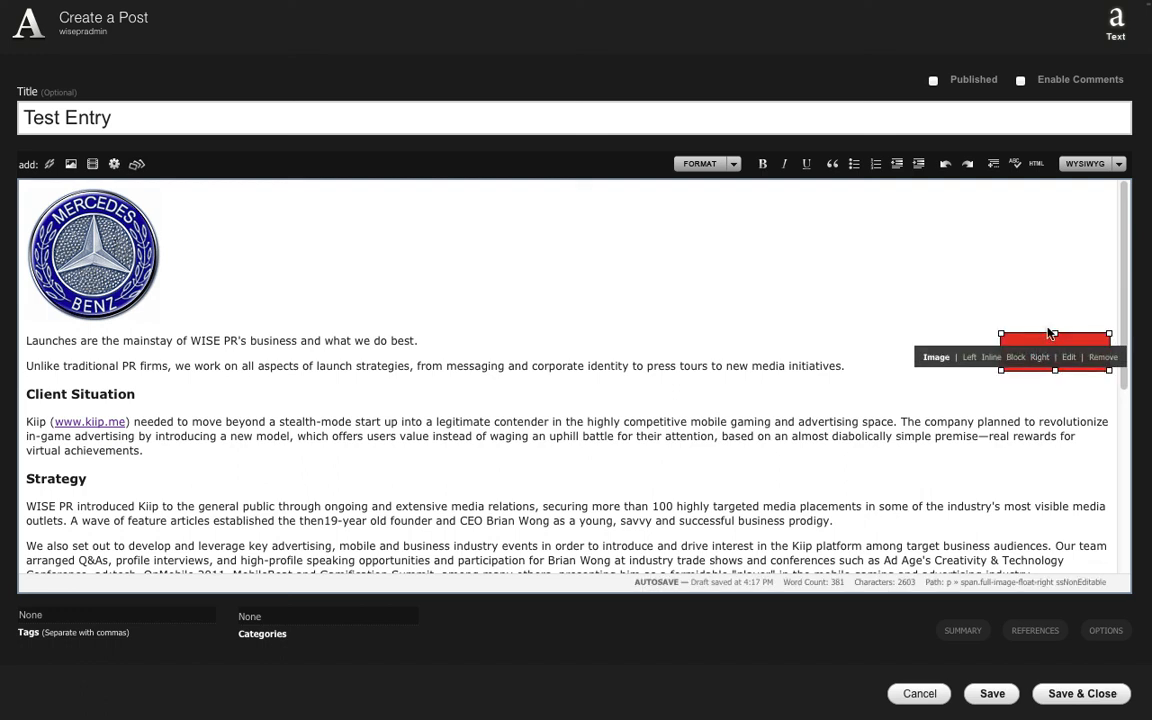
click(1068, 357)
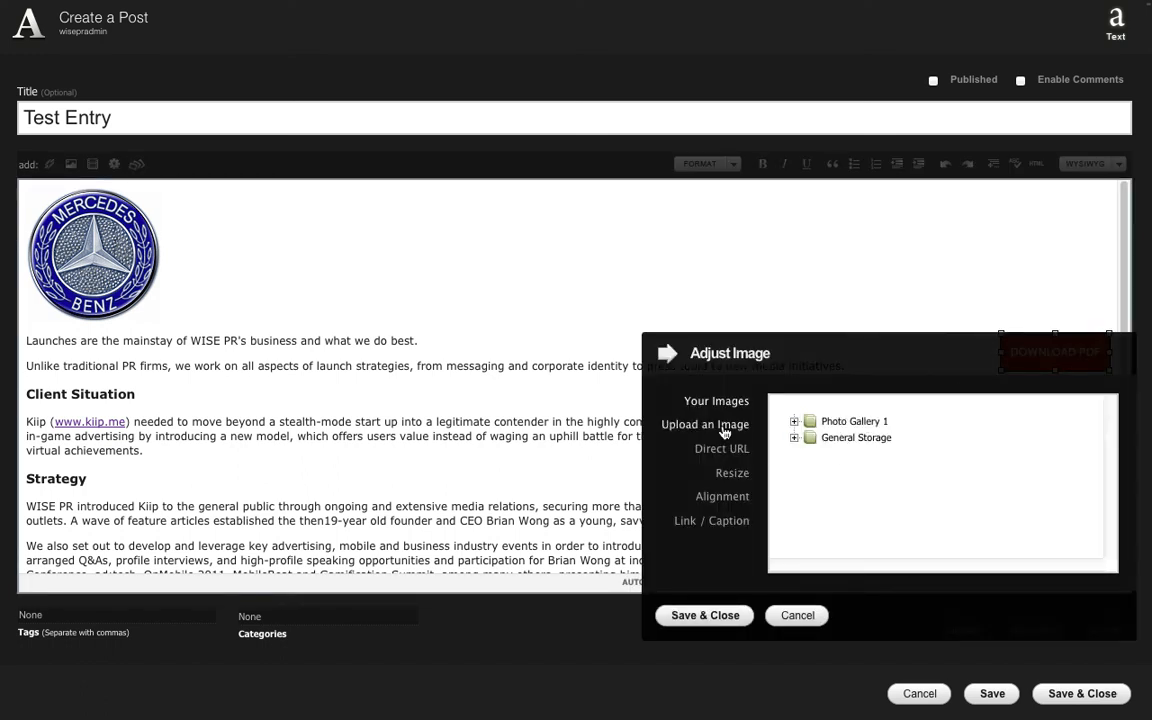
click(857, 439)
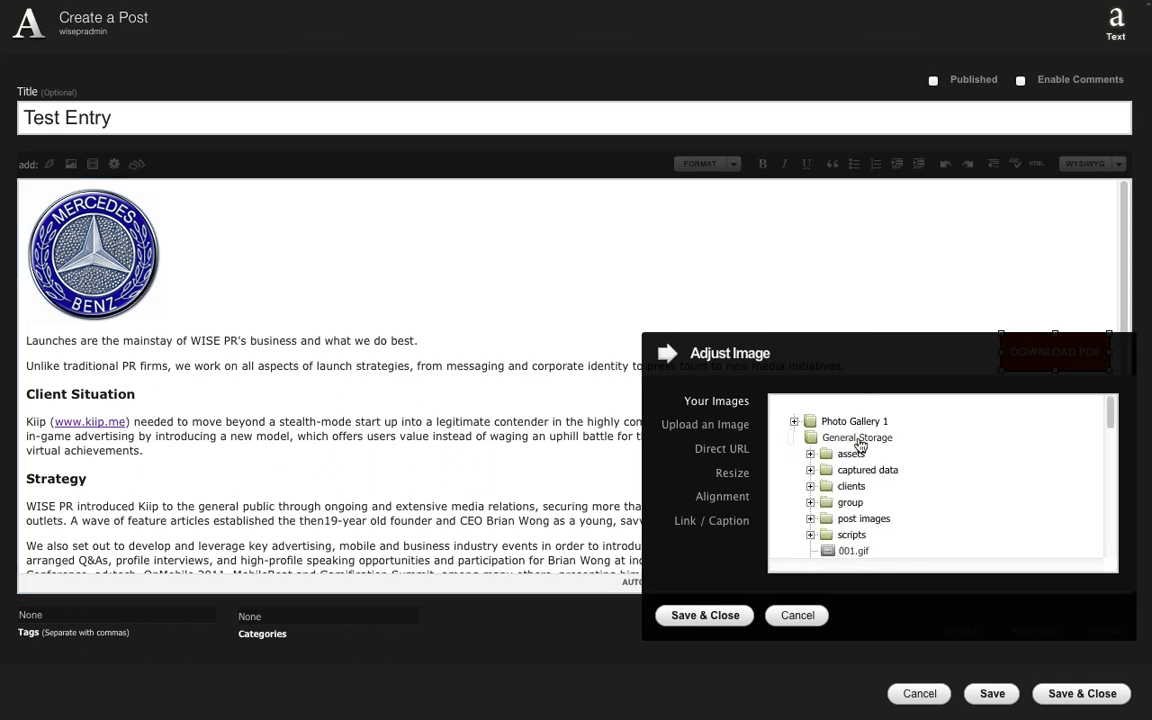
scroll(955, 520, down, 5)
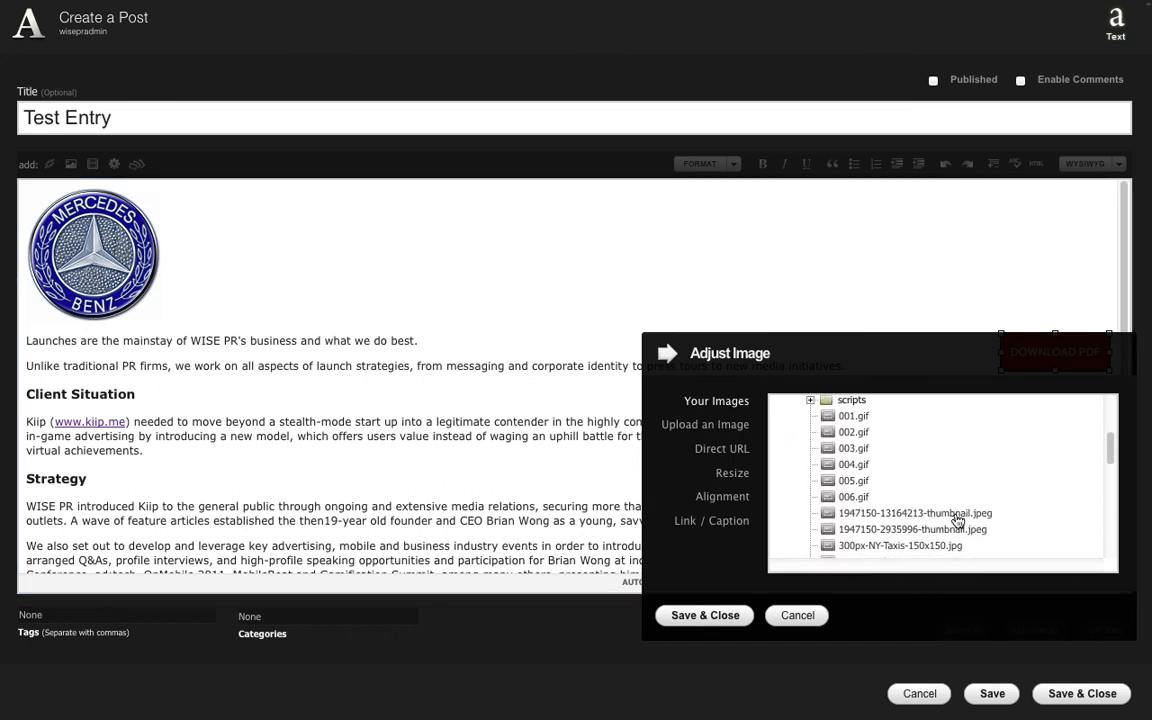
scroll(956, 520, down, 3)
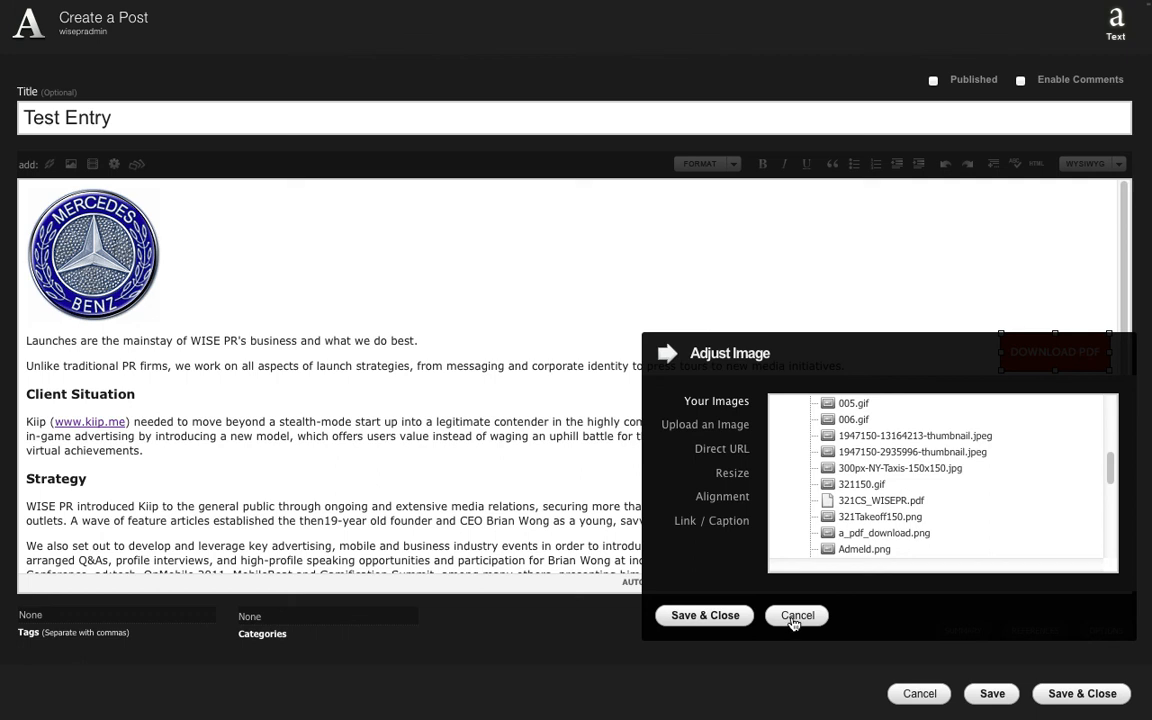
click(737, 522)
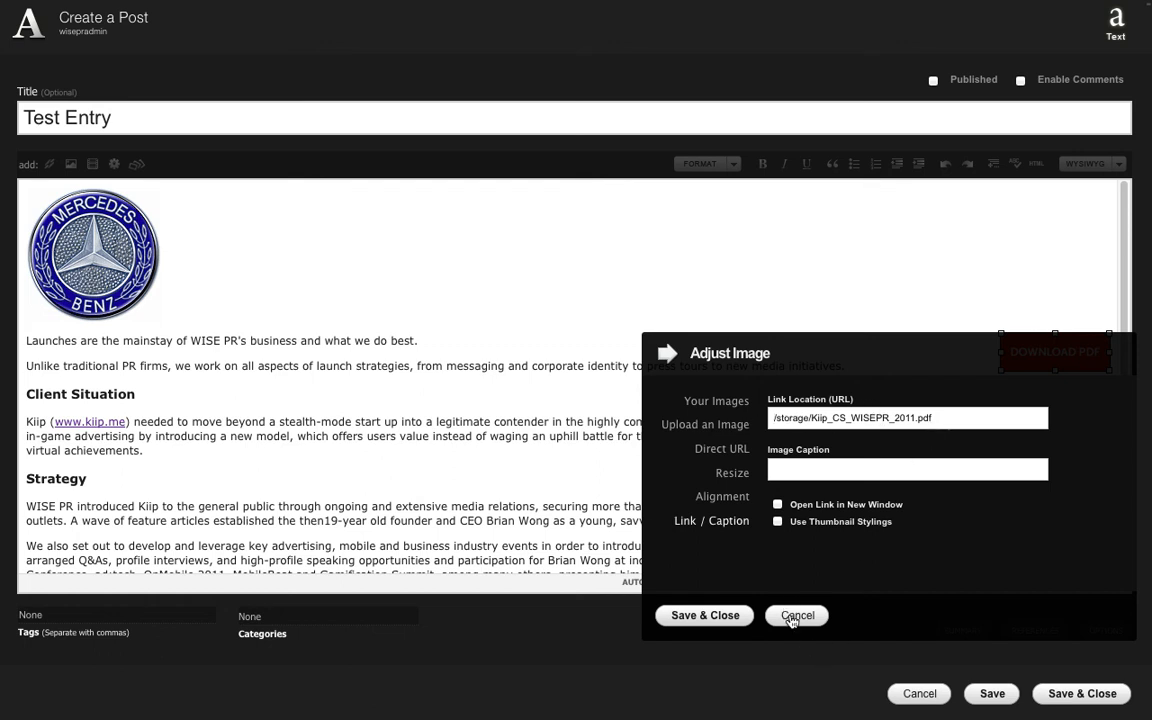
mouse_move(791, 621)
mouse_down()
mouse_move(909, 577)
mouse_move(822, 586)
mouse_move(801, 617)
mouse_up()
click(801, 617)
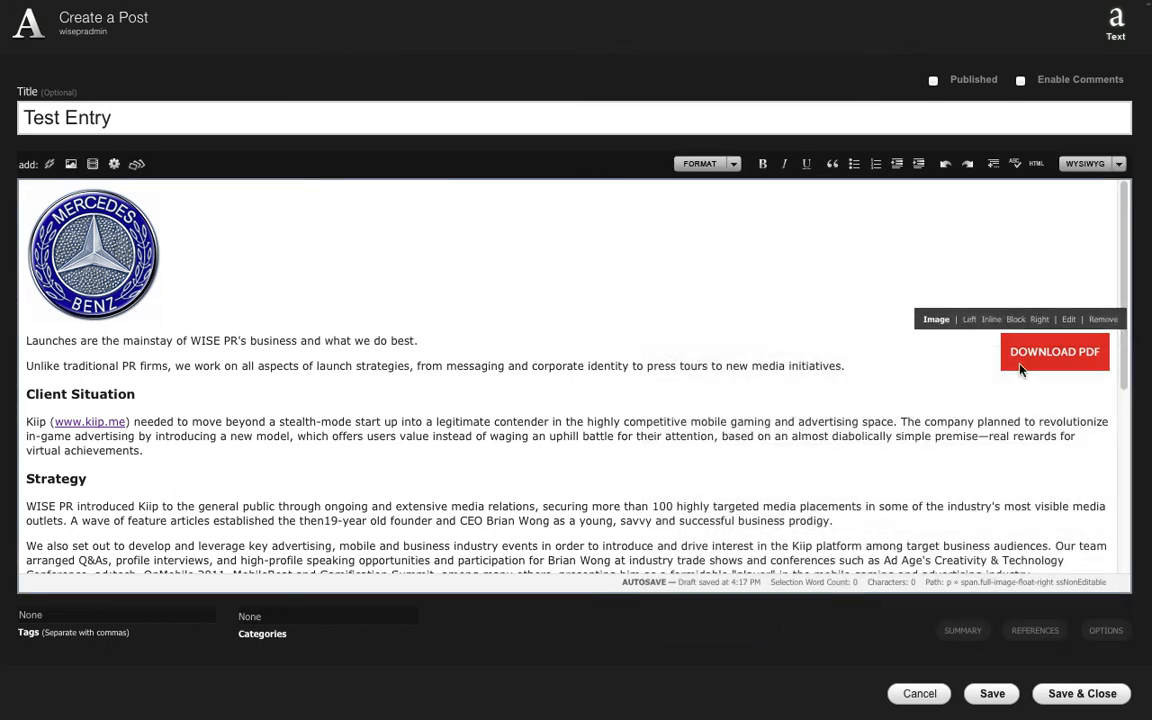
- Clear the link location of the Download PDF image and save the image settings
click(1068, 320)
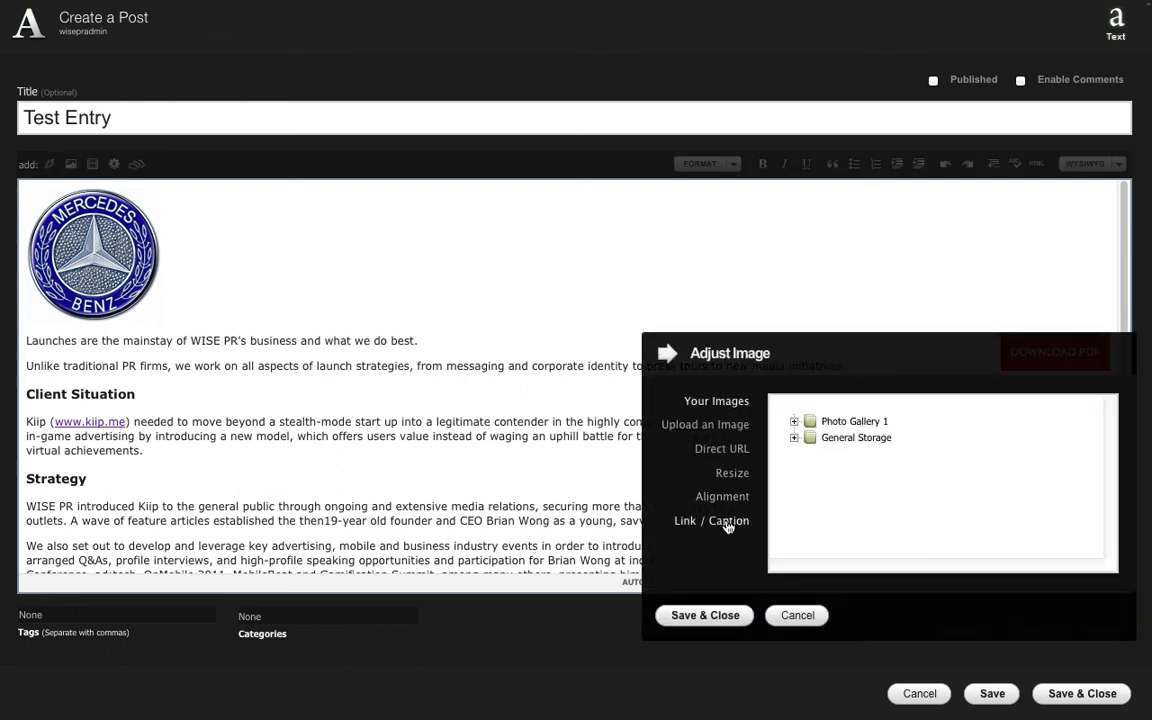
click(722, 521)
triple_click(856, 417)
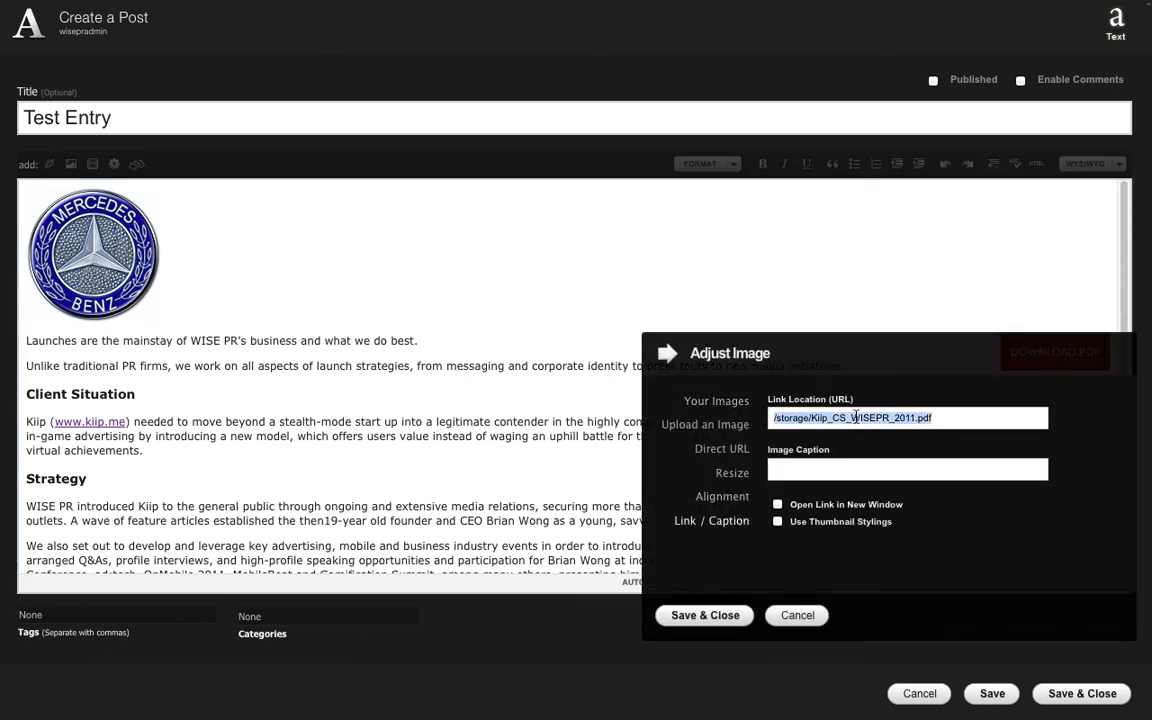
key(BackSpace)
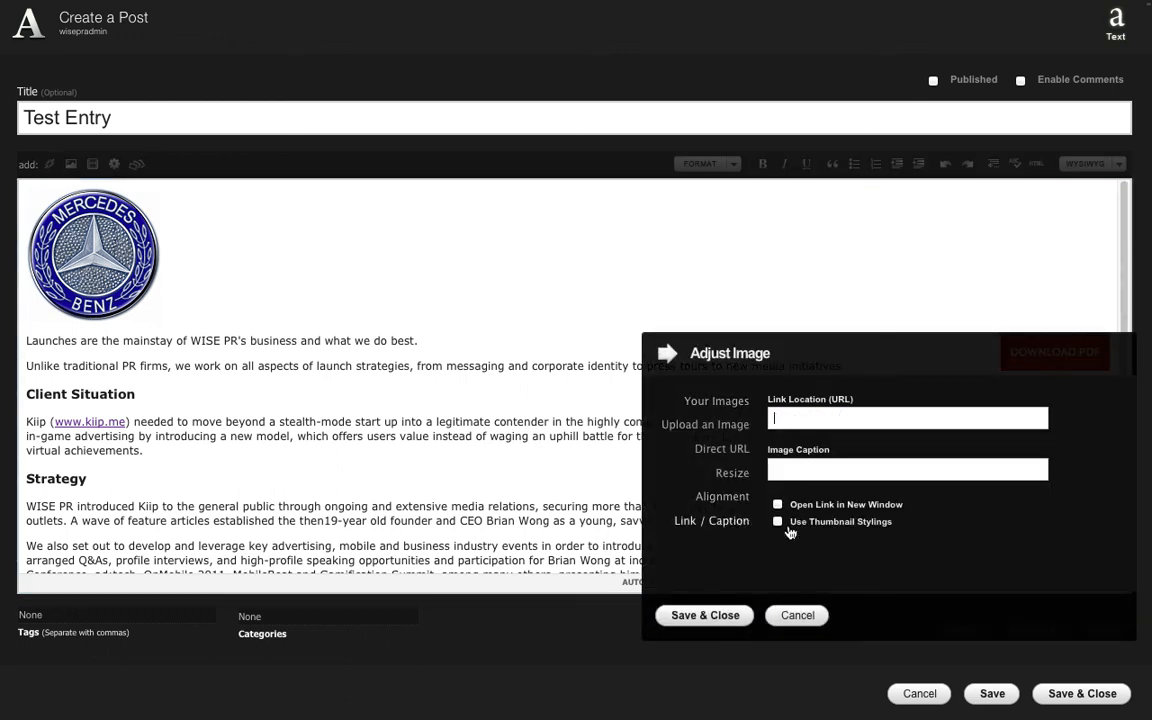
click(706, 616)
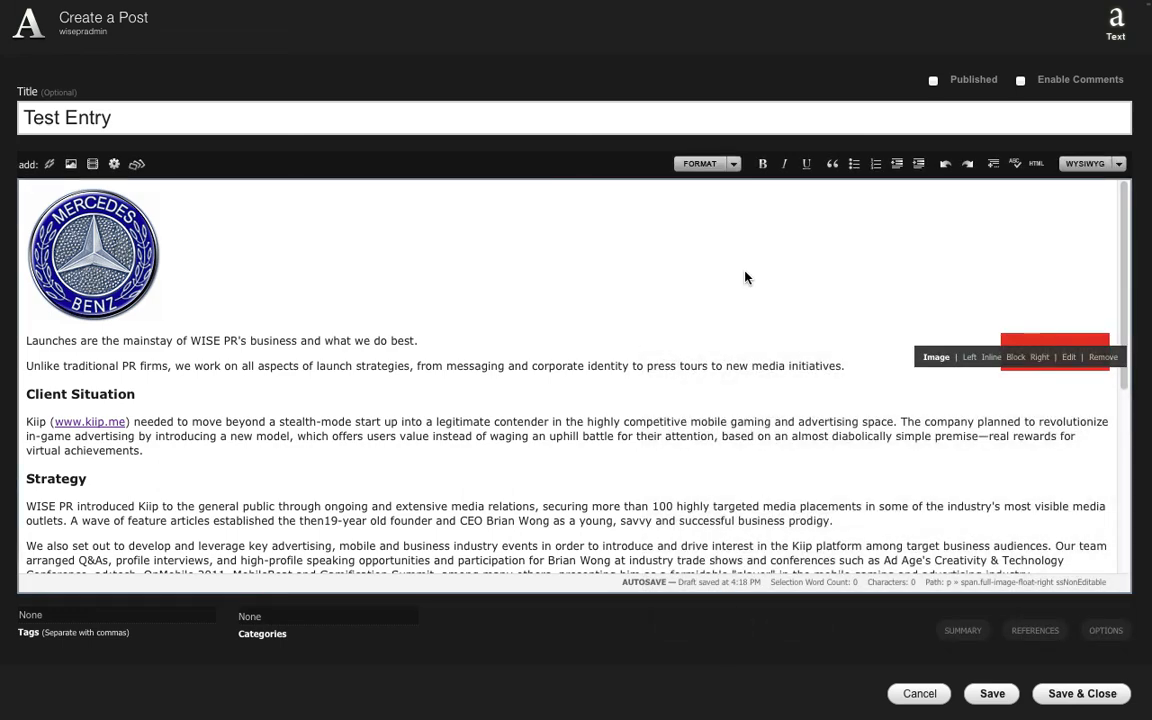
- Reopen the Download PDF image's link and caption settings to check the link location field, then cancel
click(1025, 362)
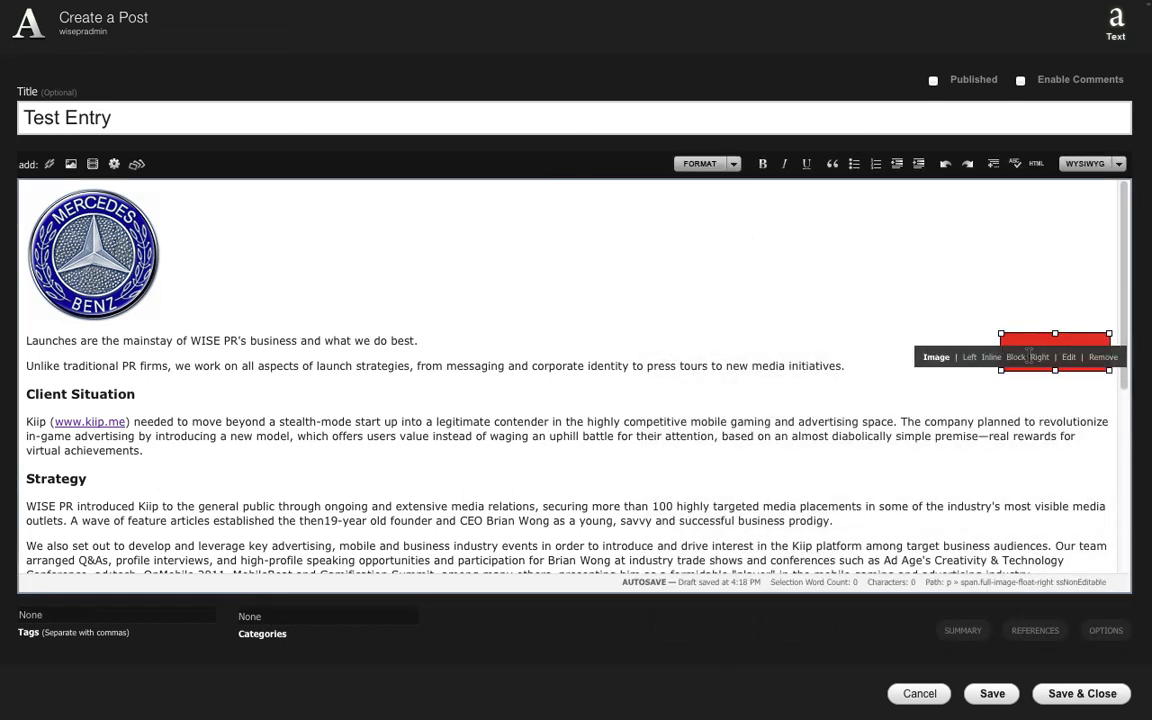
click(977, 291)
click(1012, 346)
click(787, 311)
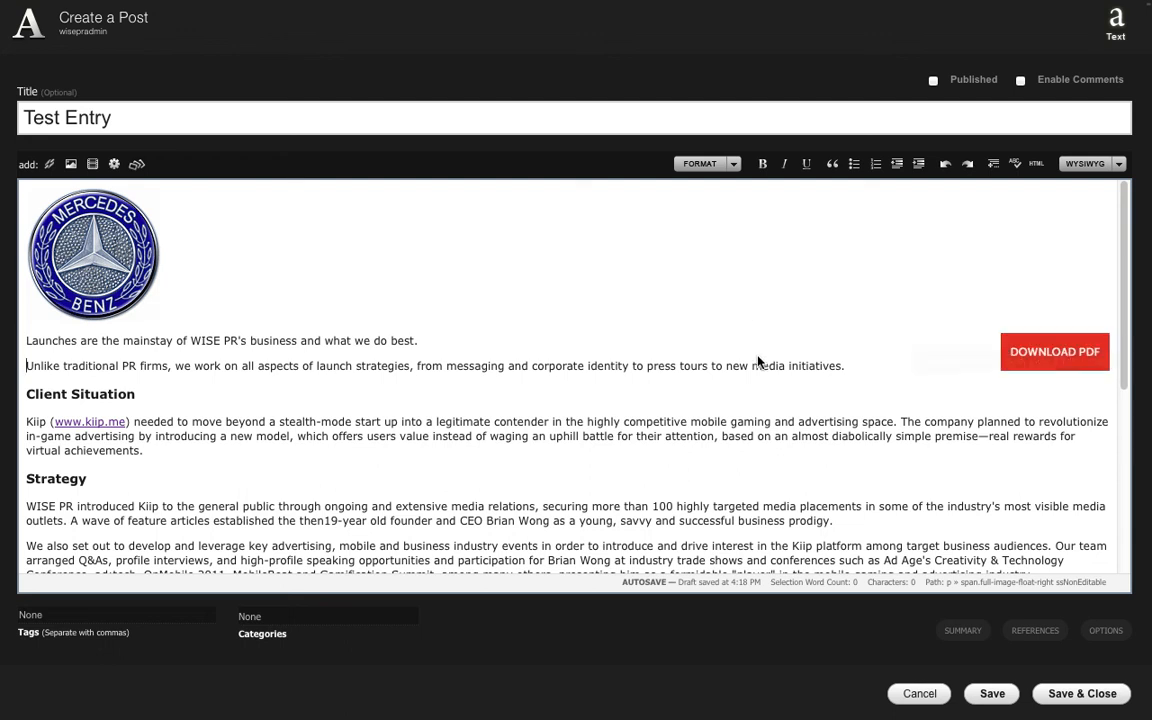
click(1068, 357)
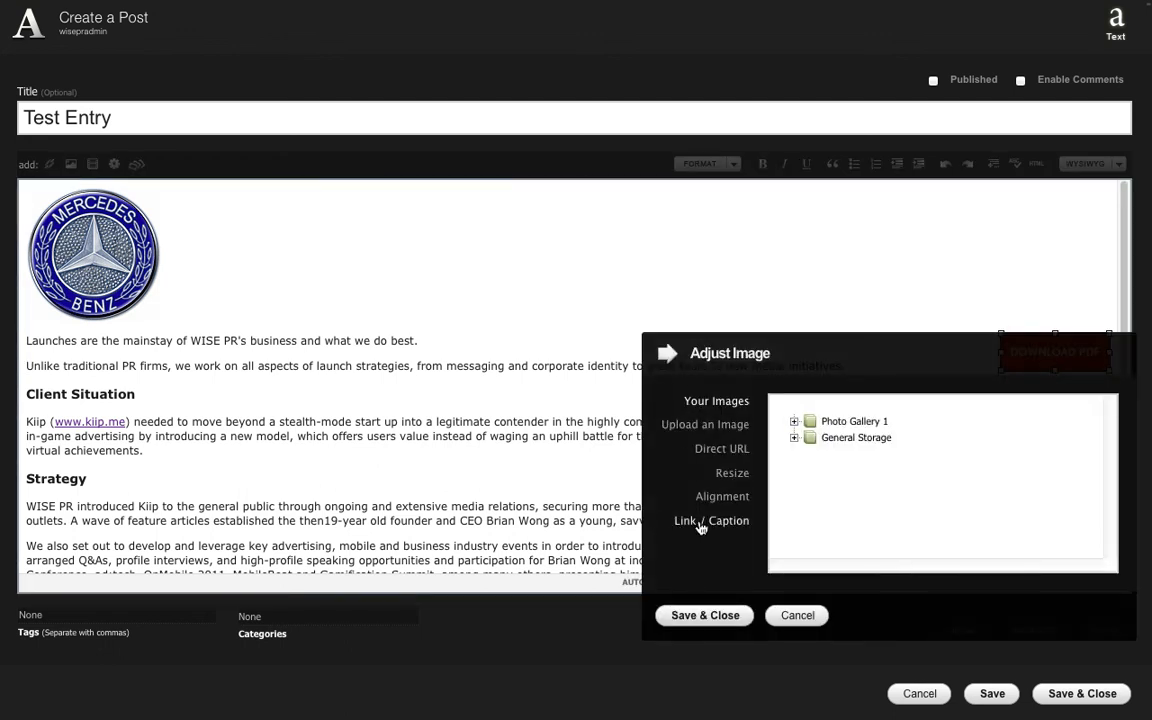
click(702, 522)
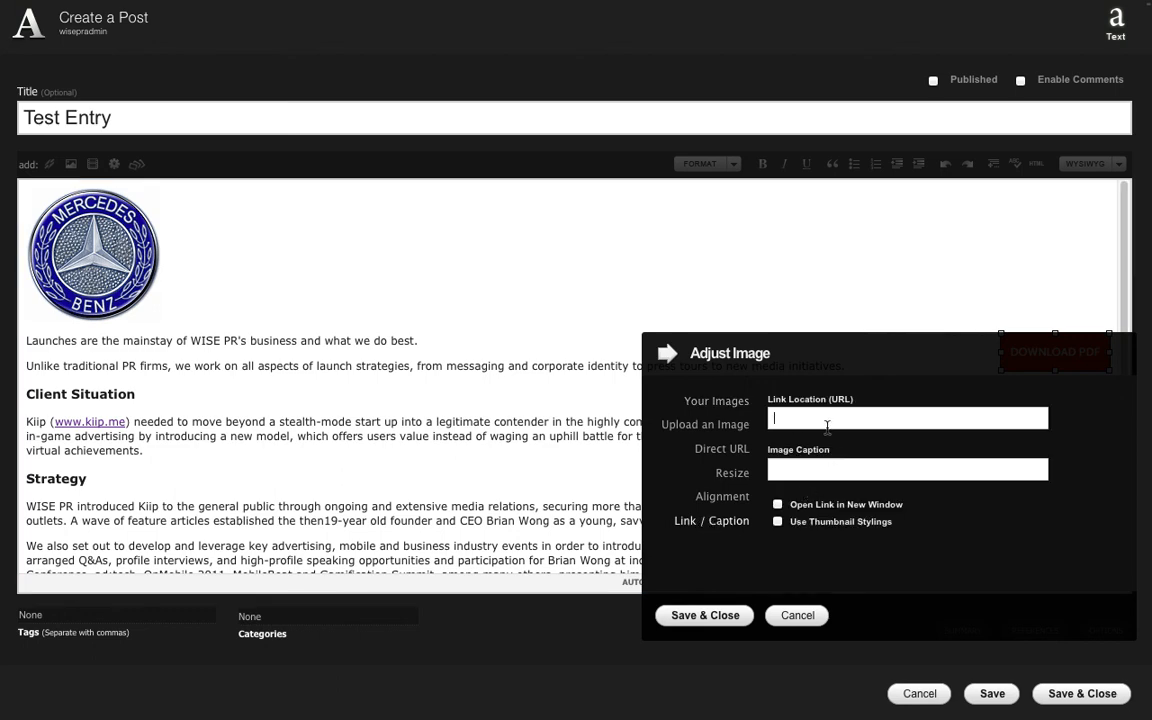
click(797, 615)
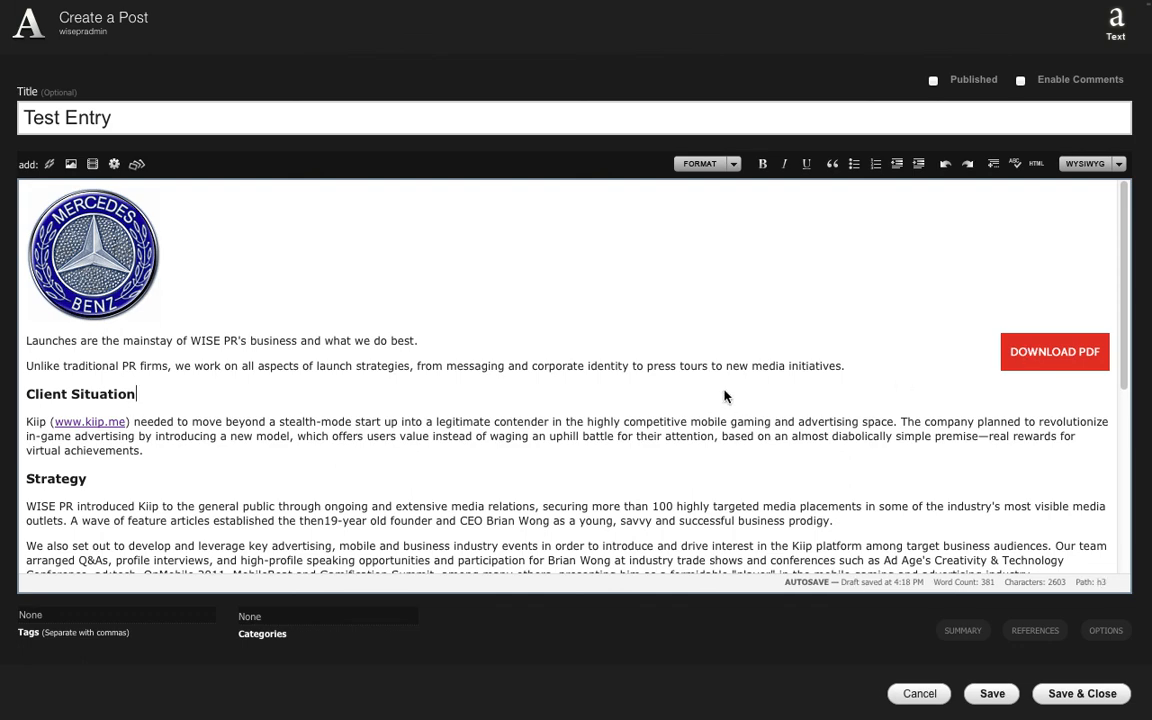
- Replace the Kiip logo at the end of the post with mercedes-benz-logo.png from General Storage's clients folder and set it inline
scroll(724, 390, down, 3)
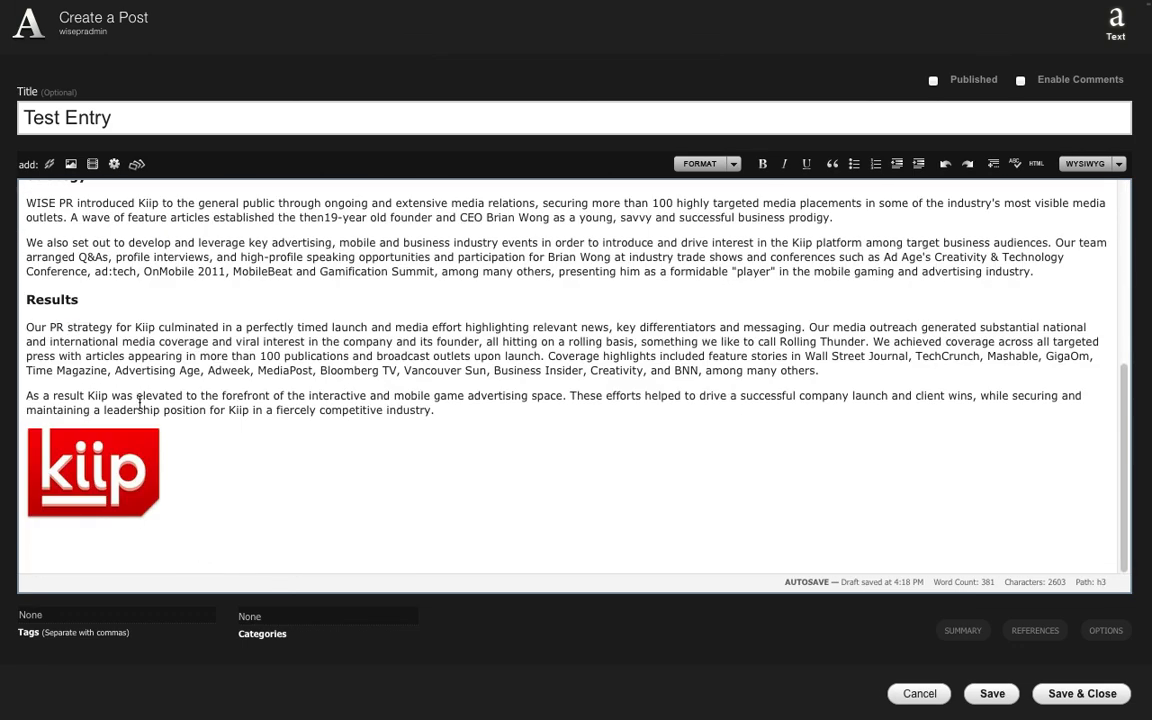
click(88, 470)
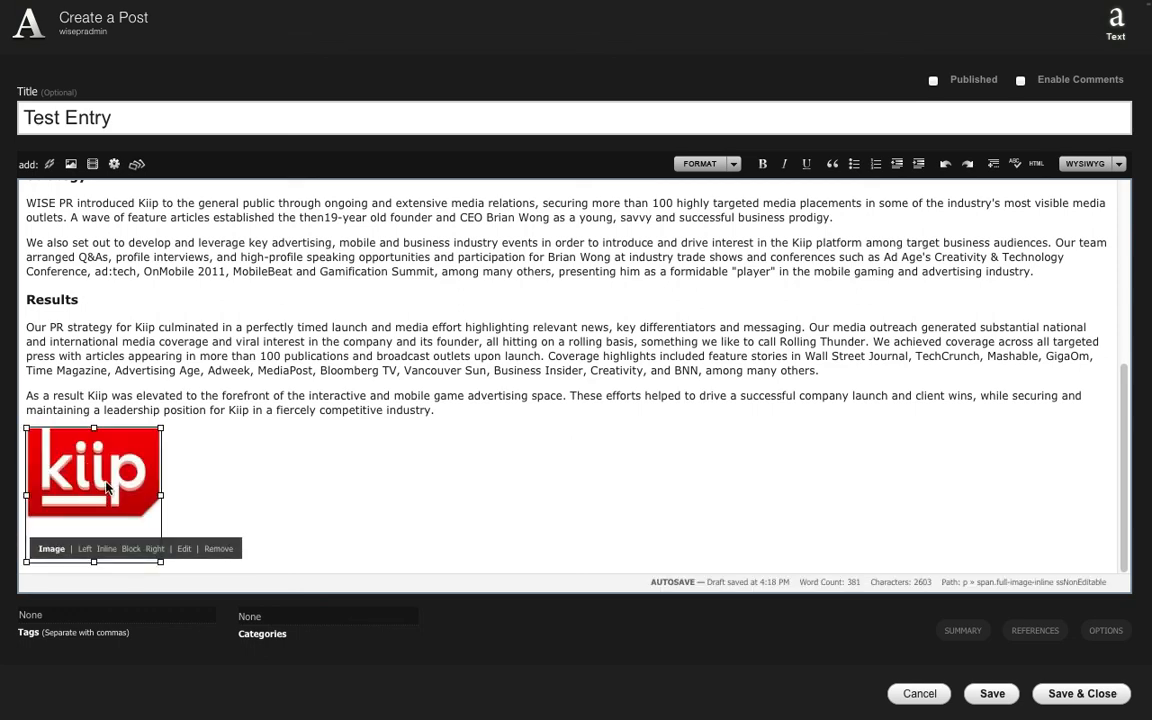
scroll(376, 460, up, 5)
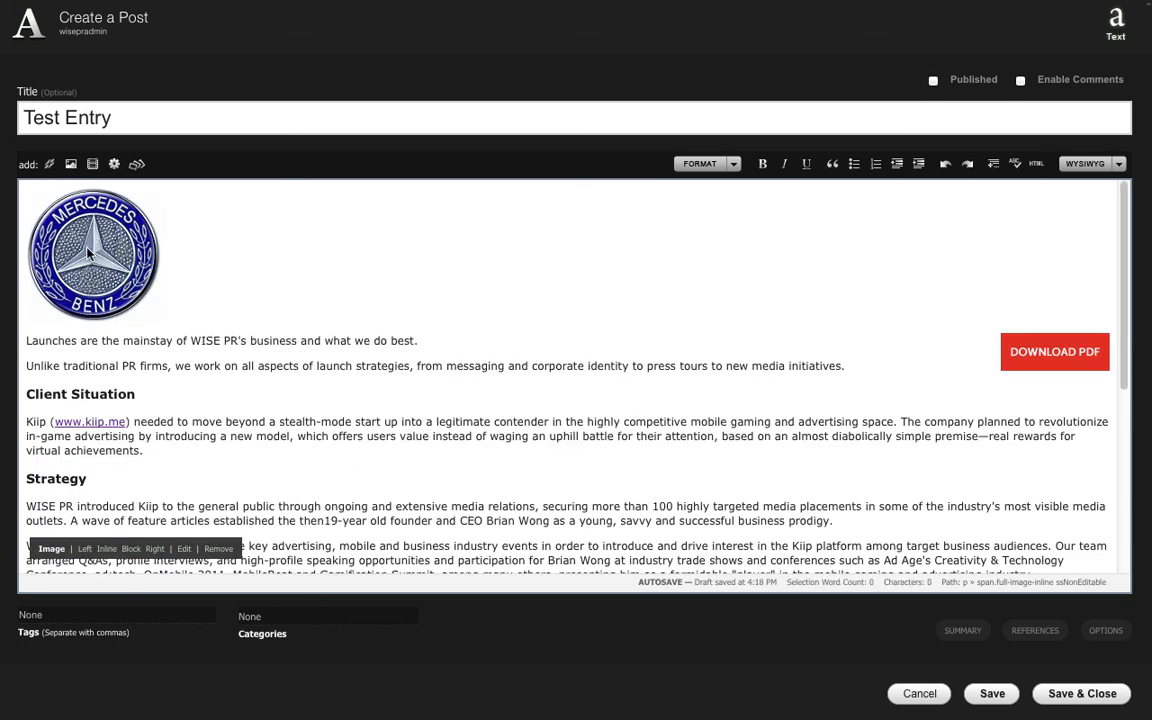
scroll(242, 392, down, 5)
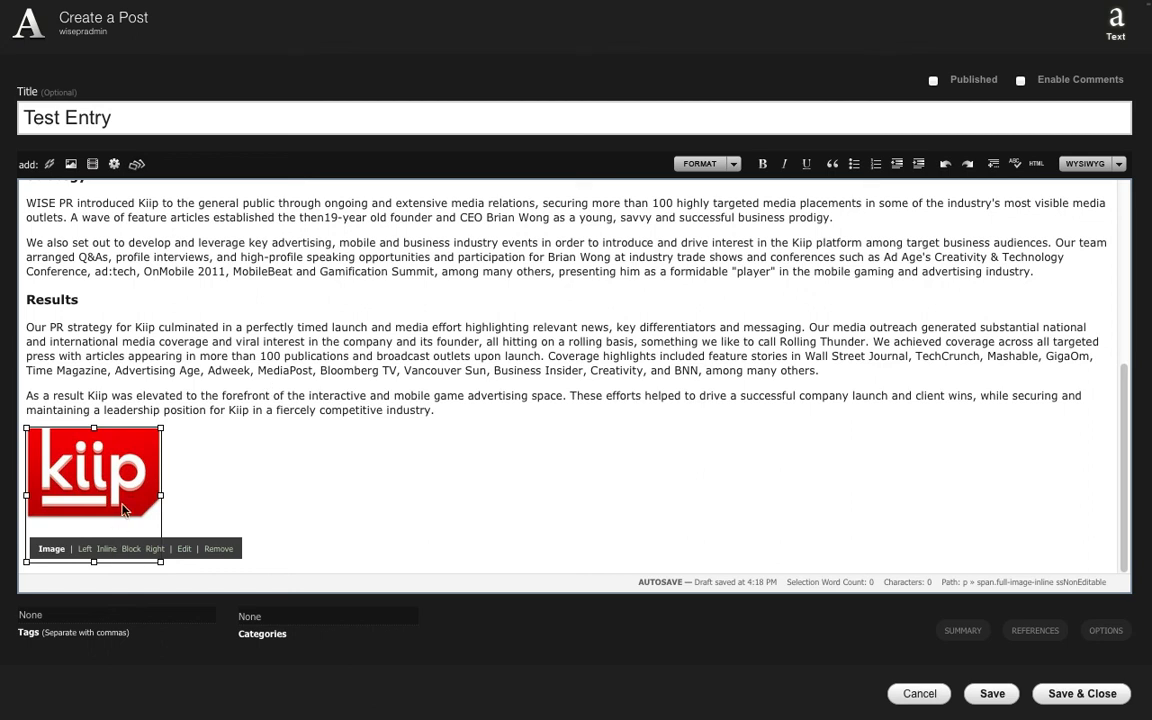
click(183, 550)
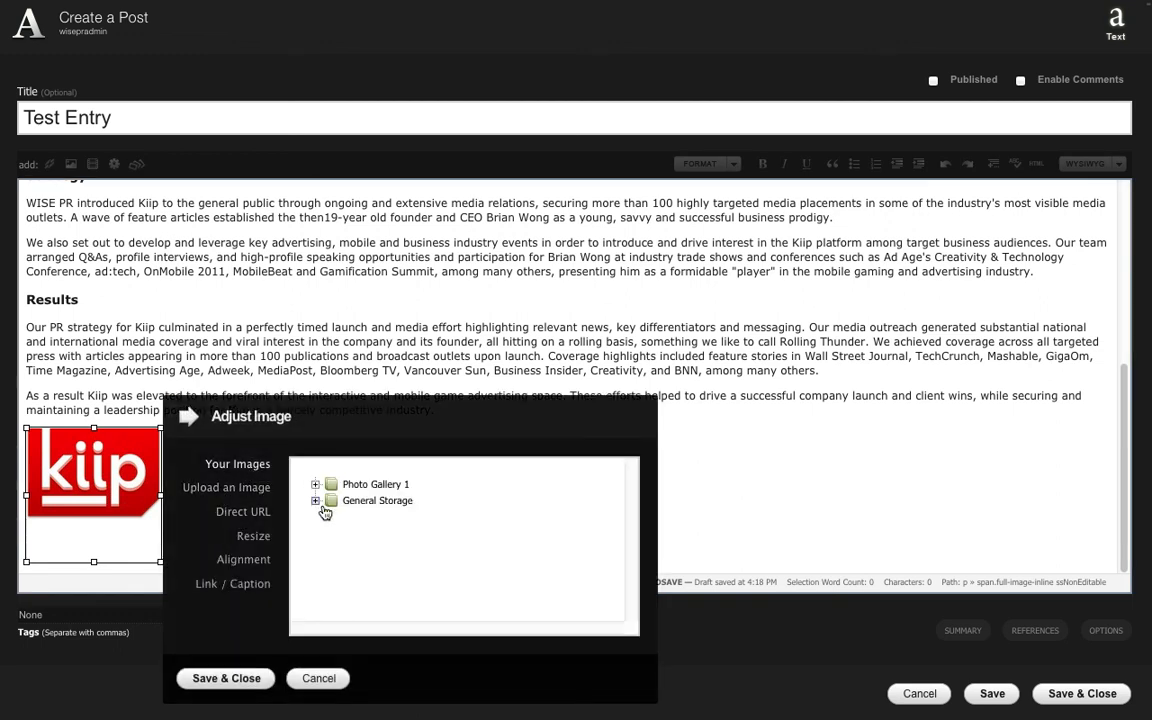
click(316, 500)
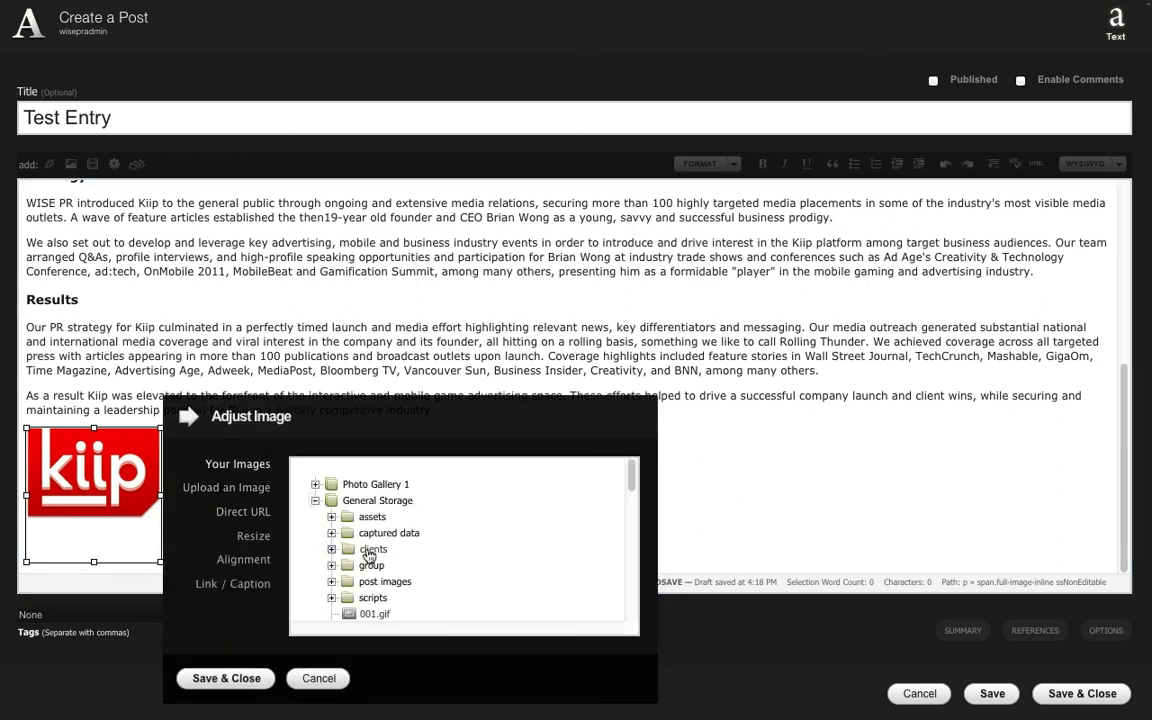
click(331, 549)
scroll(485, 554, down, 15)
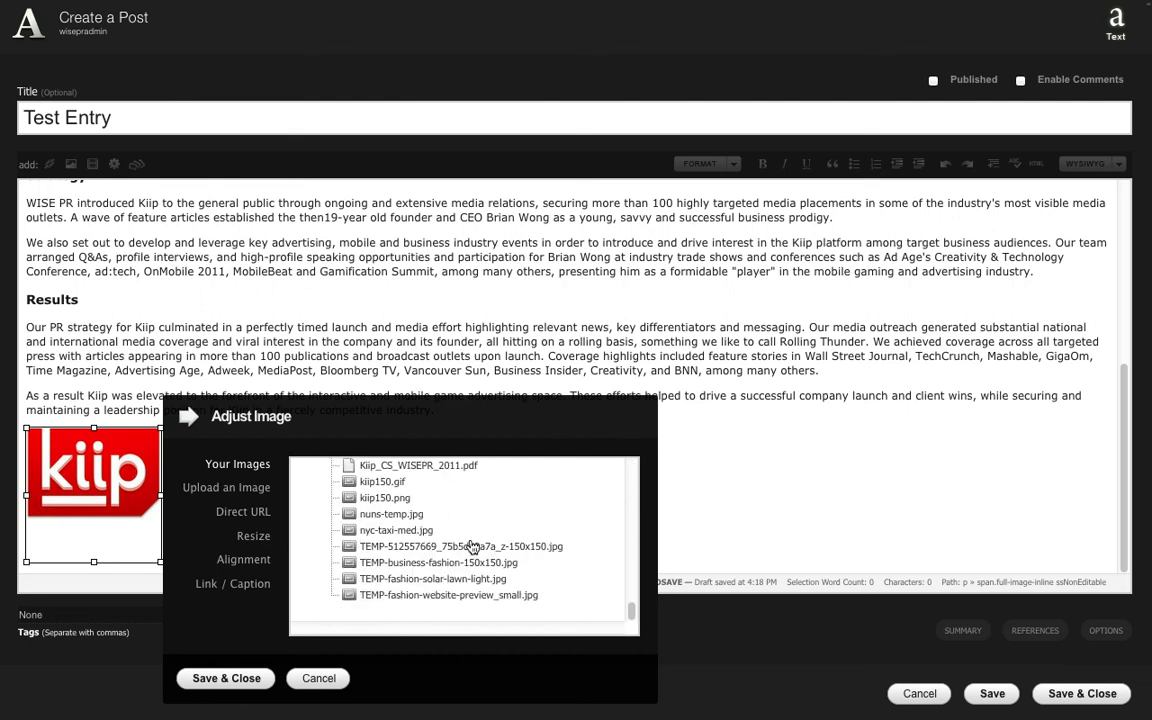
scroll(470, 545, up, 6)
scroll(470, 545, down, 2)
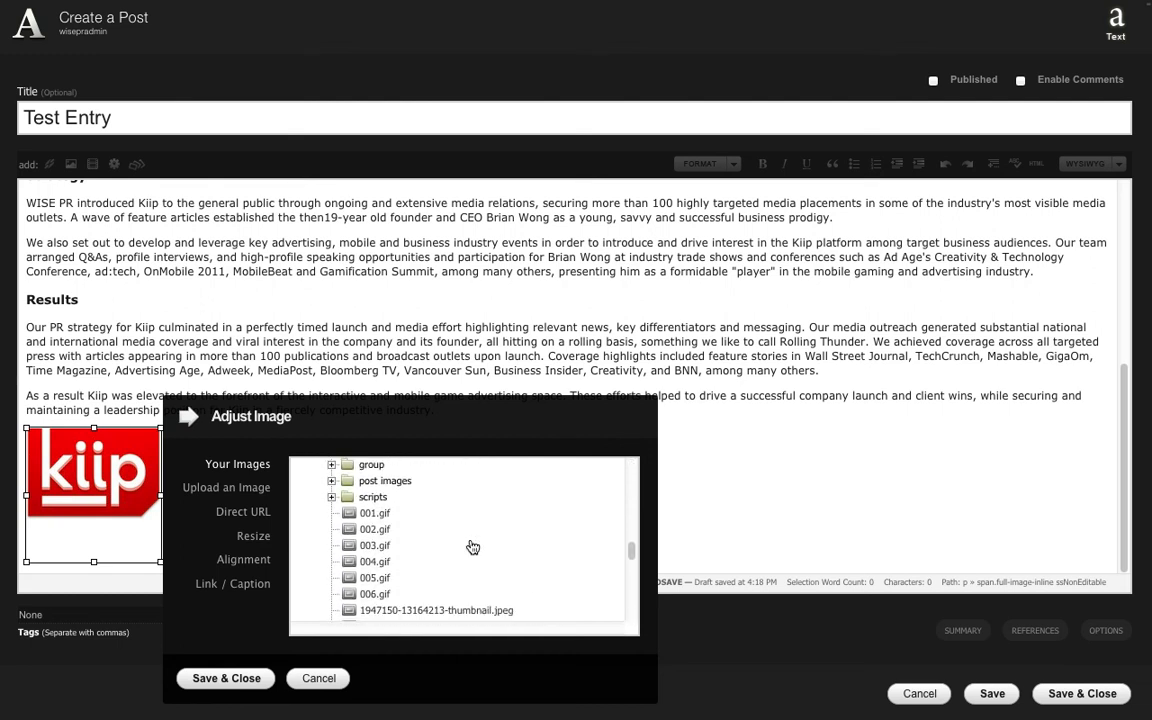
scroll(470, 545, up, 2)
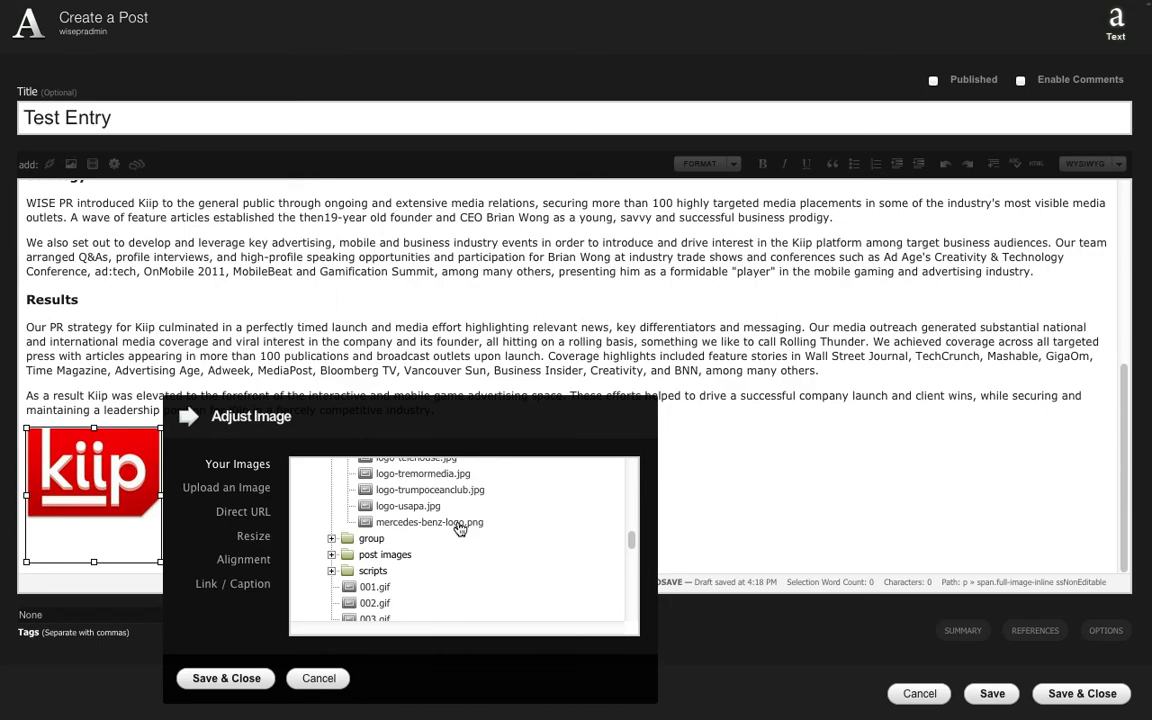
click(456, 522)
click(226, 678)
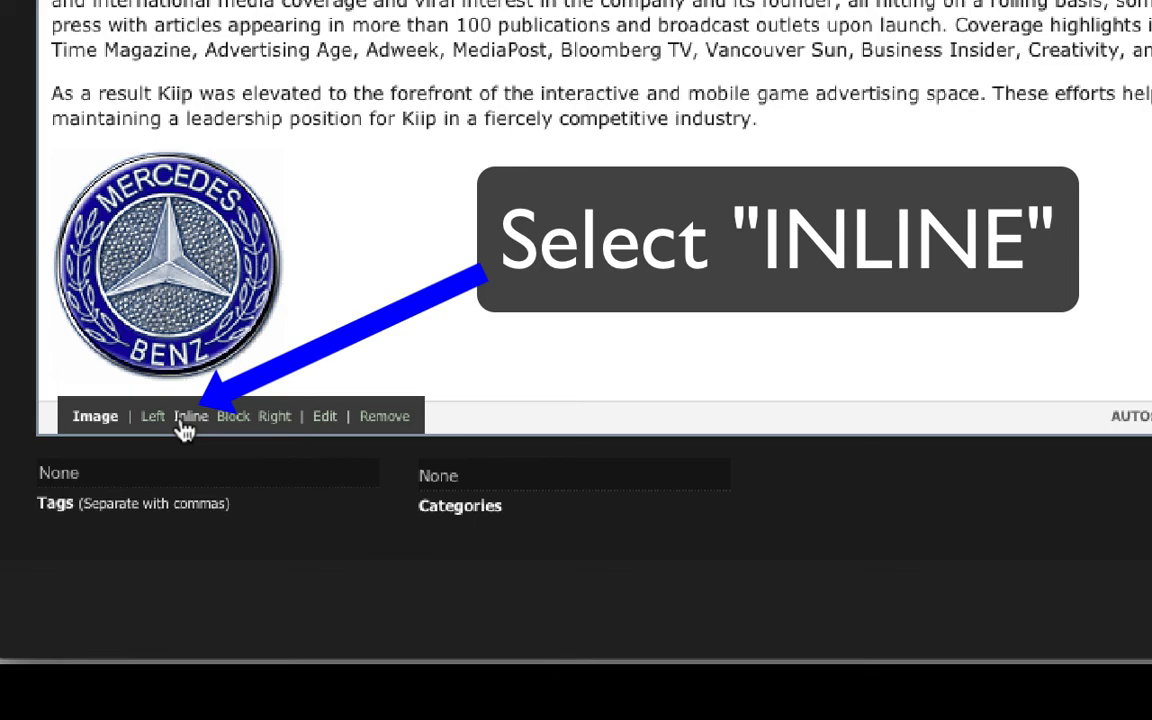
click(184, 418)
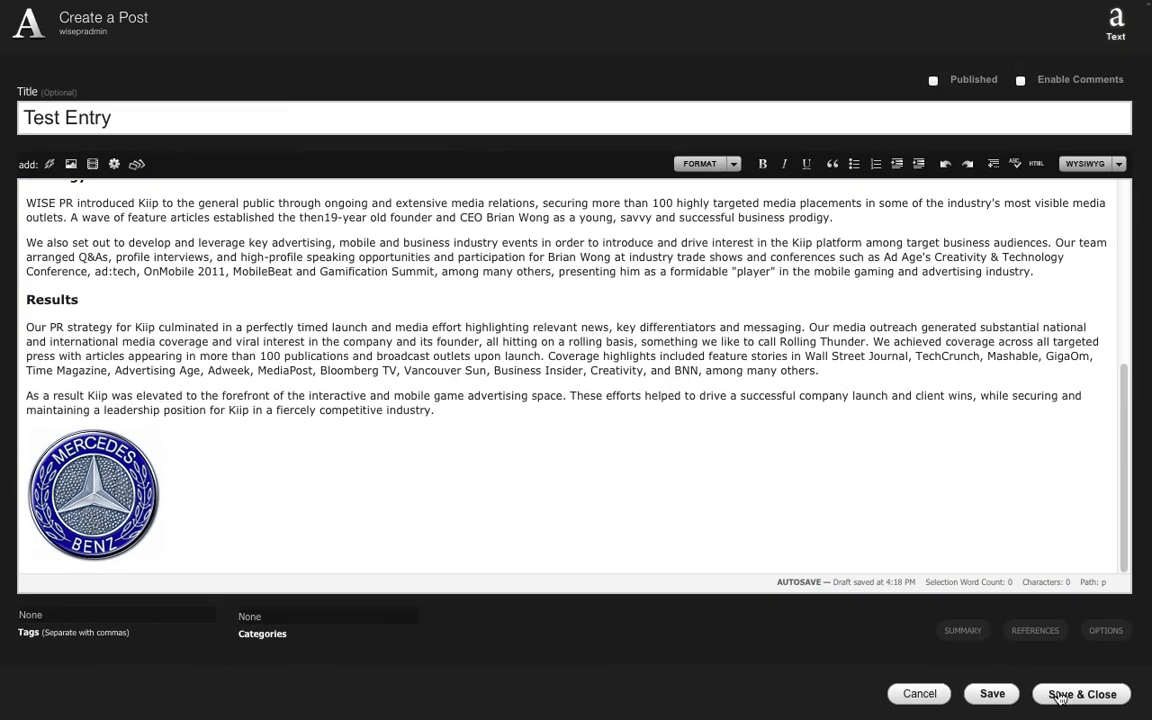
- Save and close the Test Entry post and preview it on the In the News page
click(1078, 690)
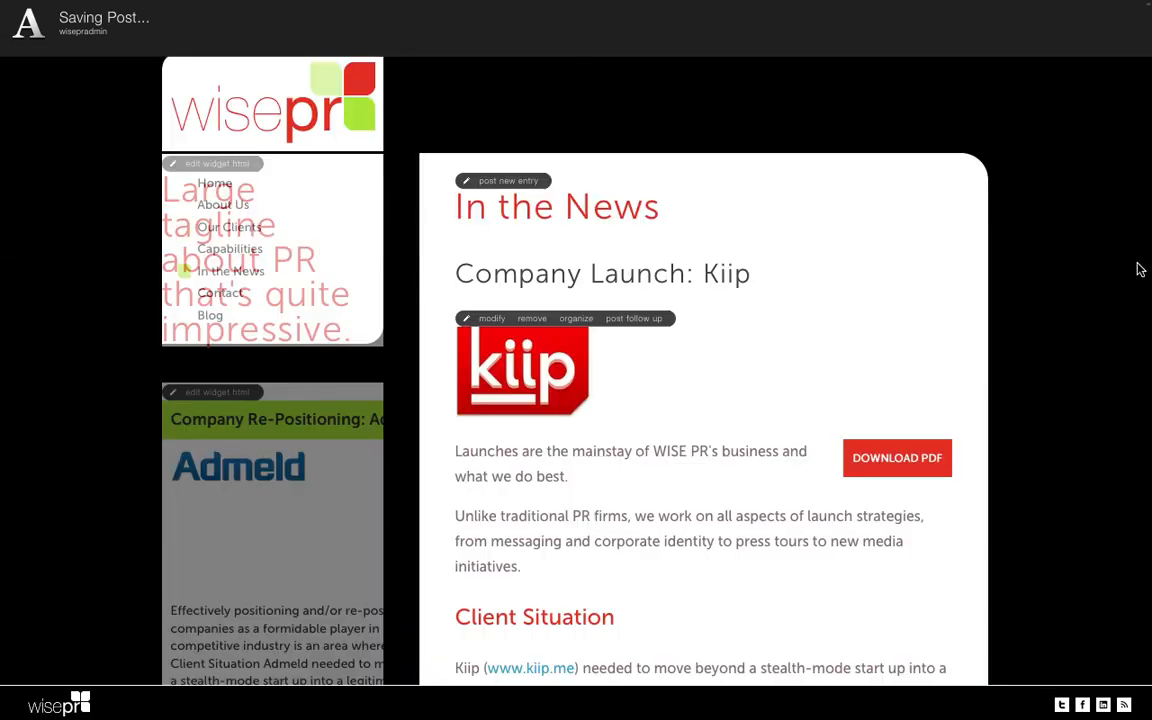
click(1043, 18)
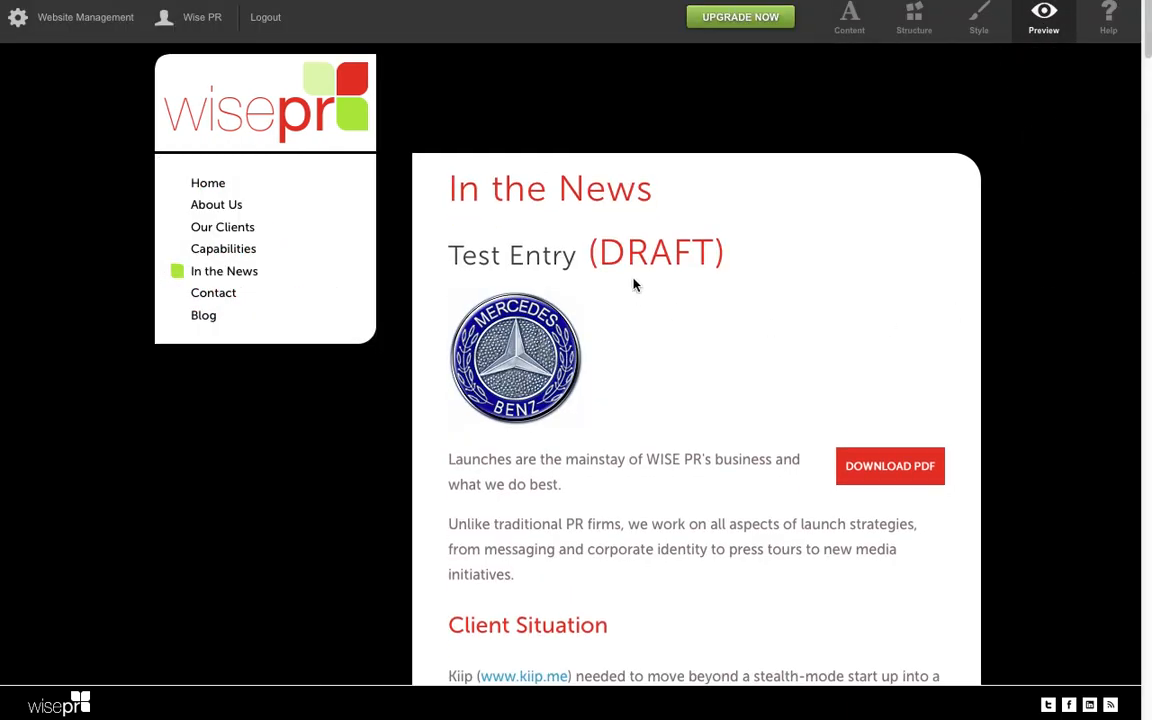
- Reopen the Test Entry post for modification, mark it as Published, and save and close it
click(849, 18)
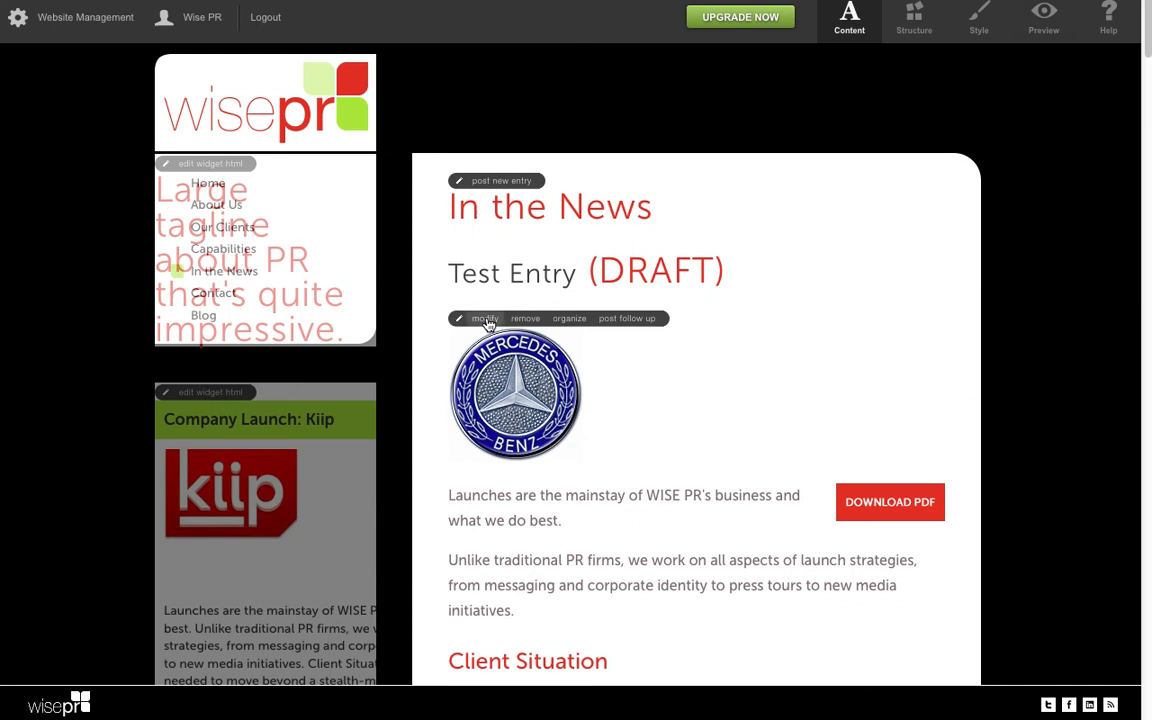
click(486, 320)
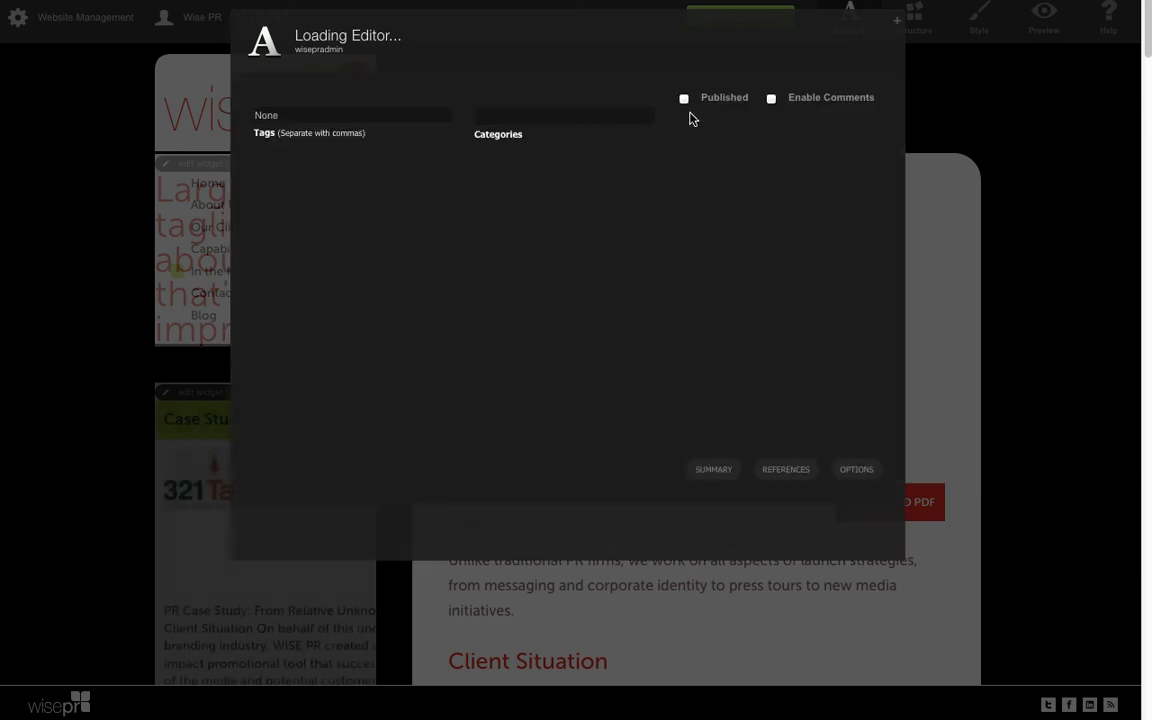
click(683, 99)
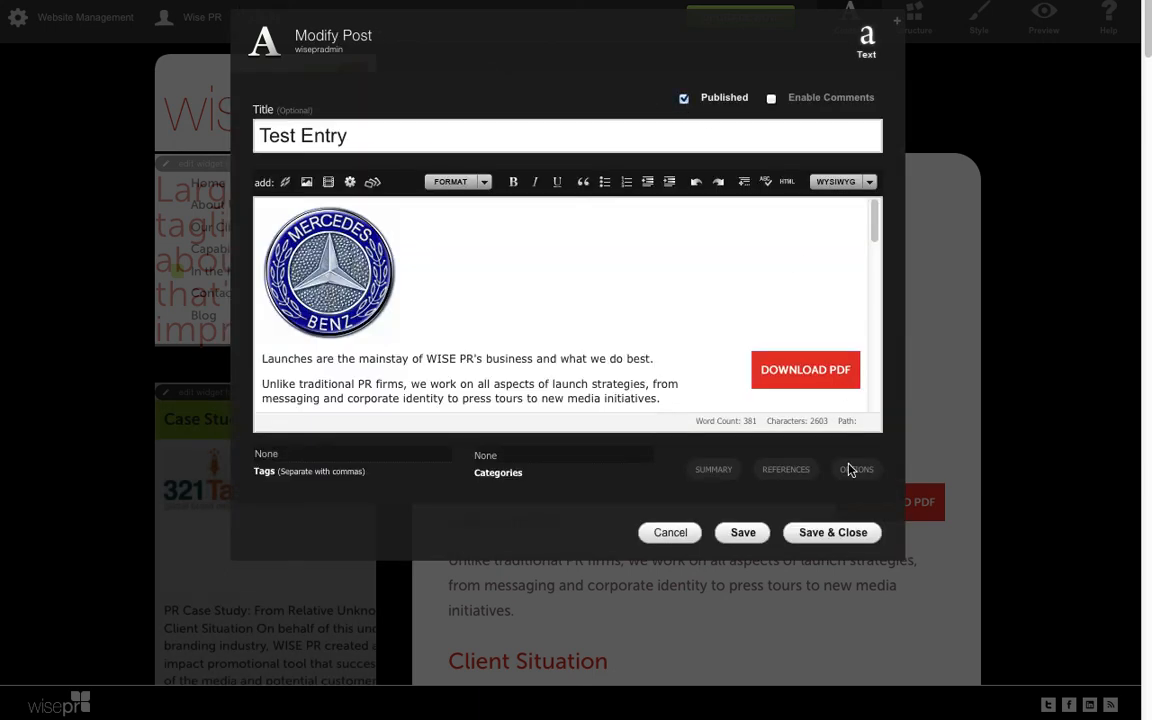
click(836, 536)
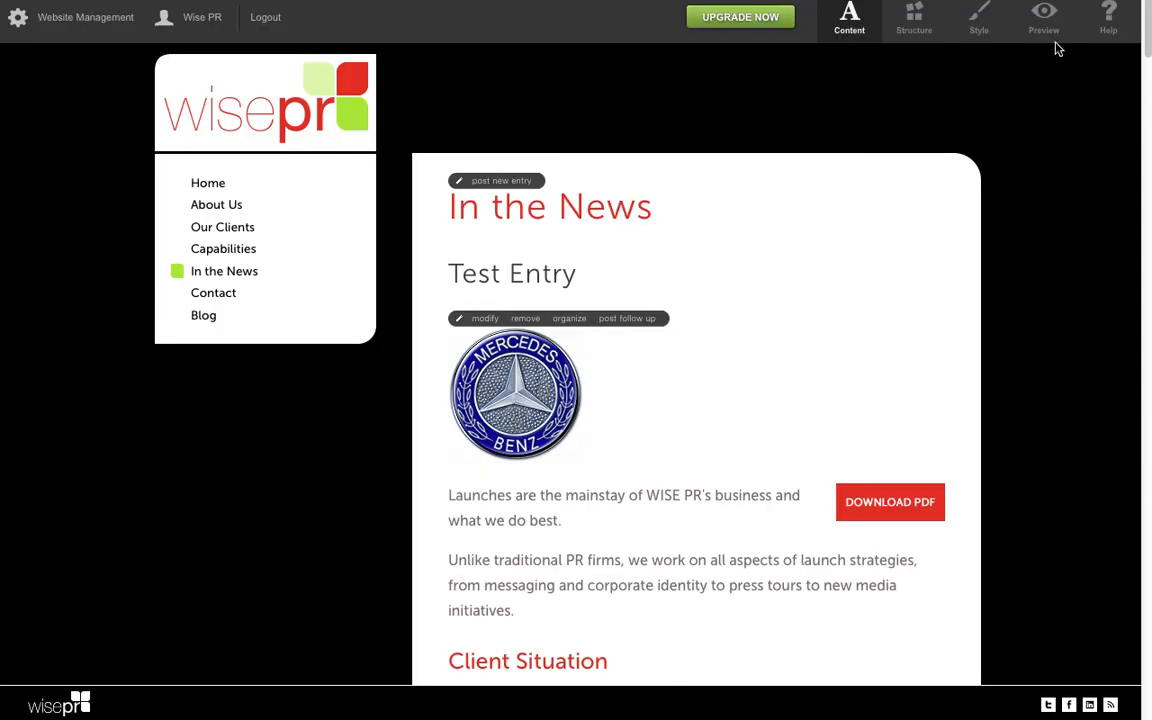
- Preview the site and reload the home page to check its featured news entry
click(1048, 30)
click(242, 110)
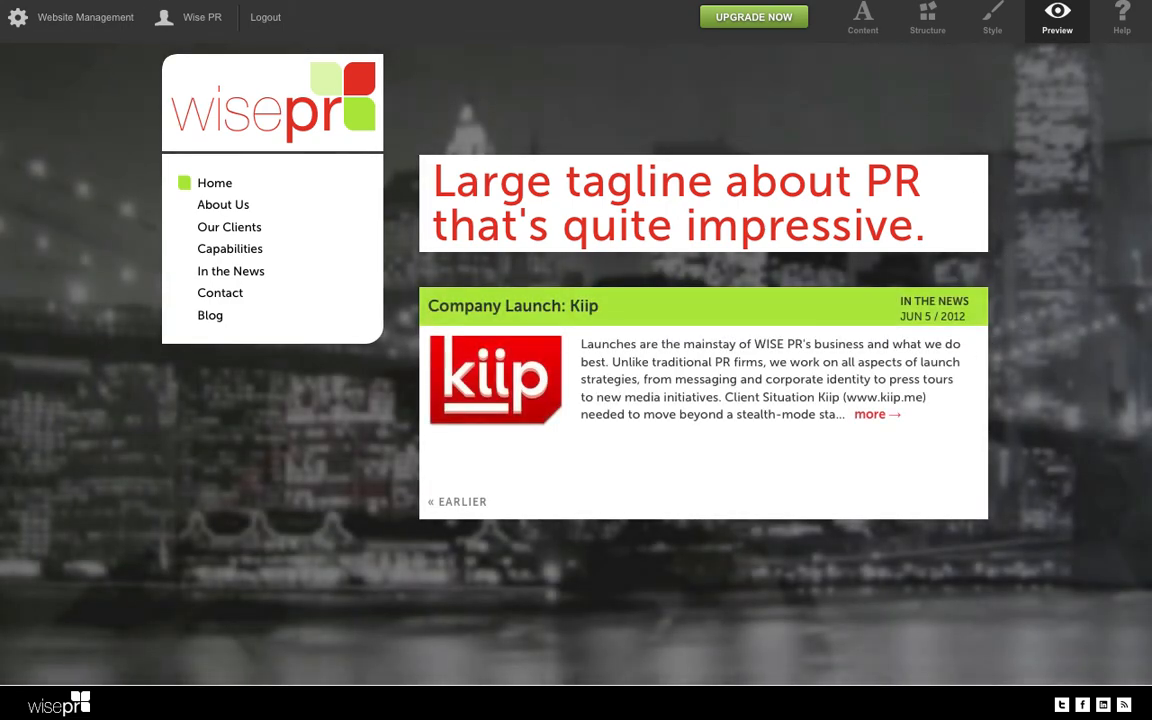
key(super+r)
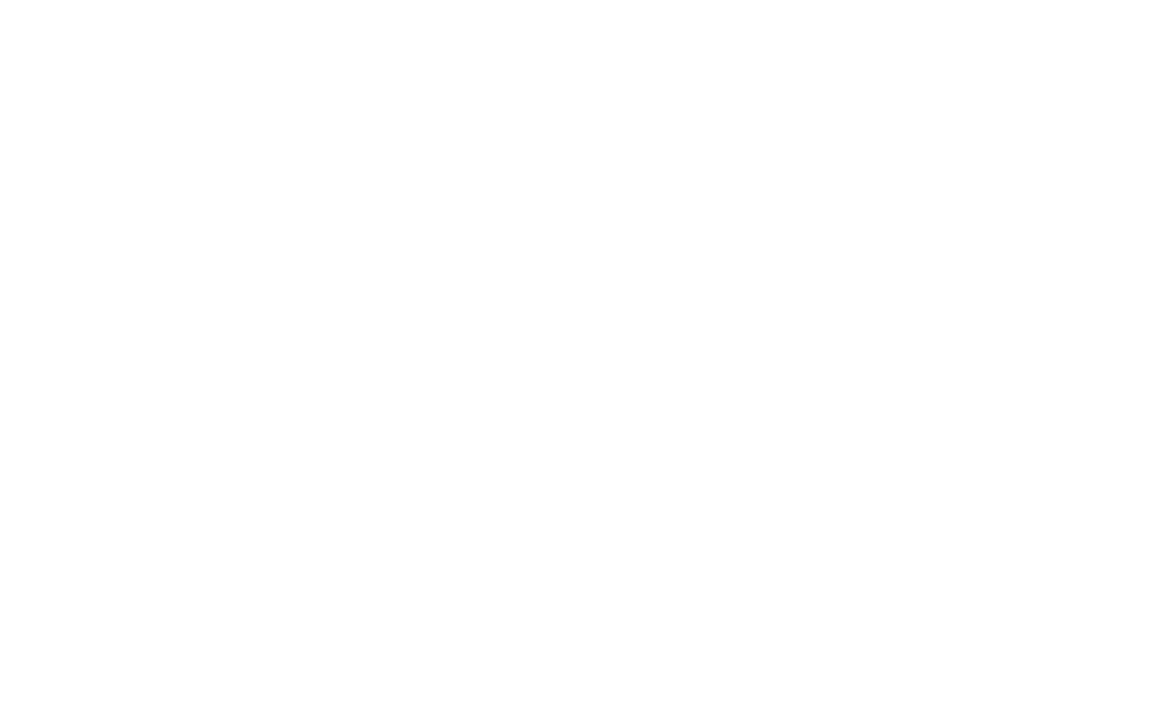
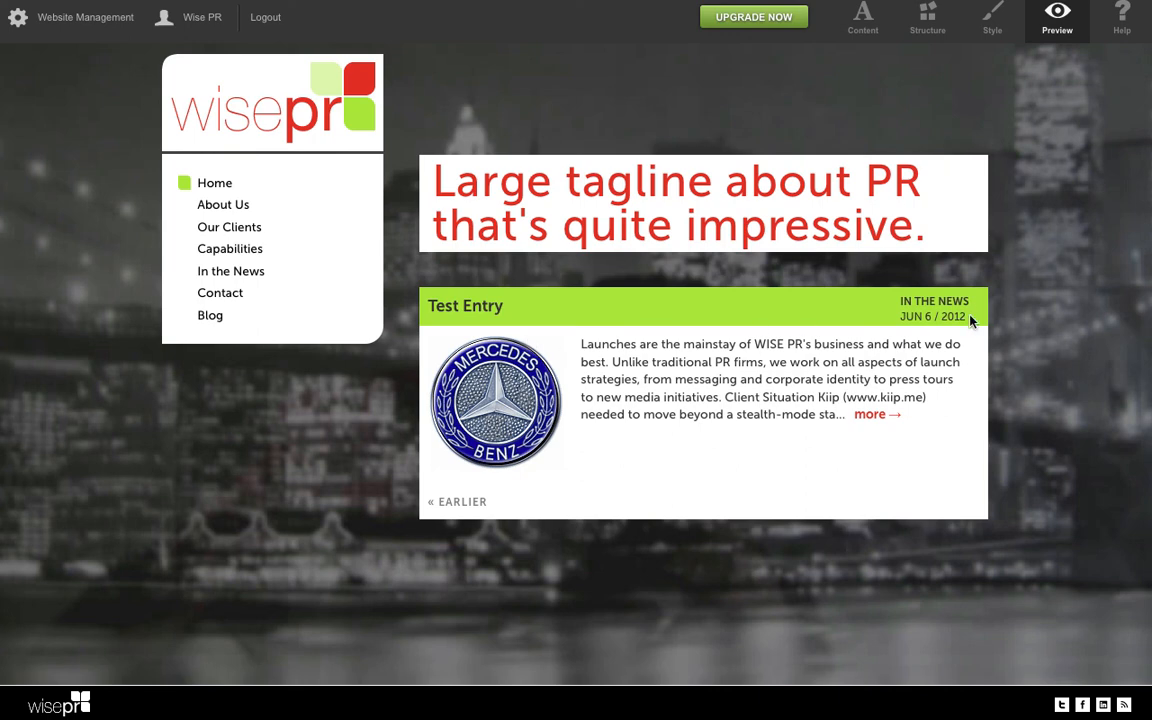
- Open the Test Entry post from the home page and examine its logo, text and Email and Share links
click(455, 314)
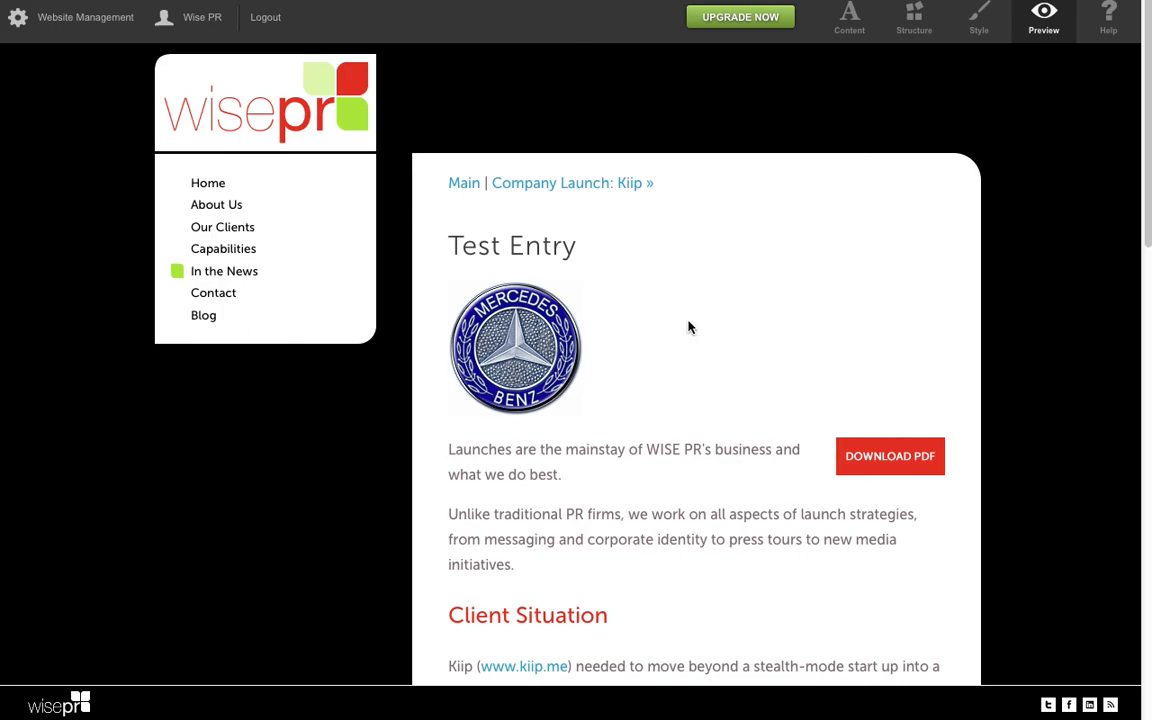
scroll(687, 320, down, 5)
scroll(689, 322, down, 10)
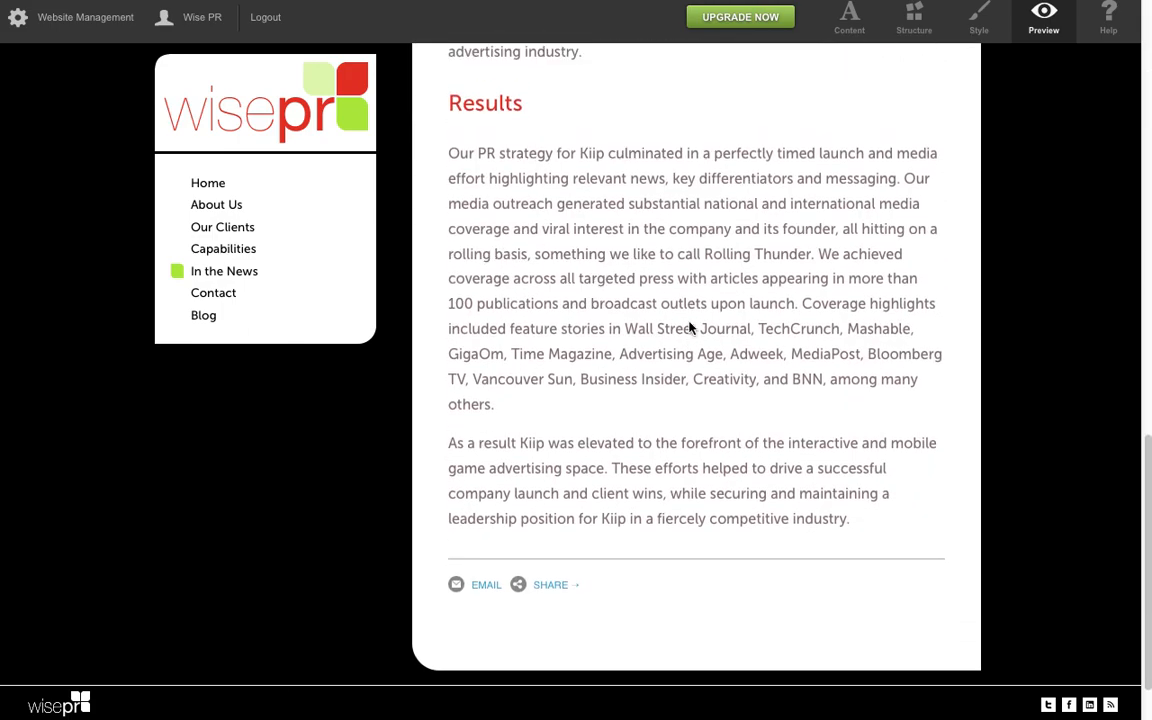
scroll(689, 322, up, 15)
scroll(689, 328, down, 15)
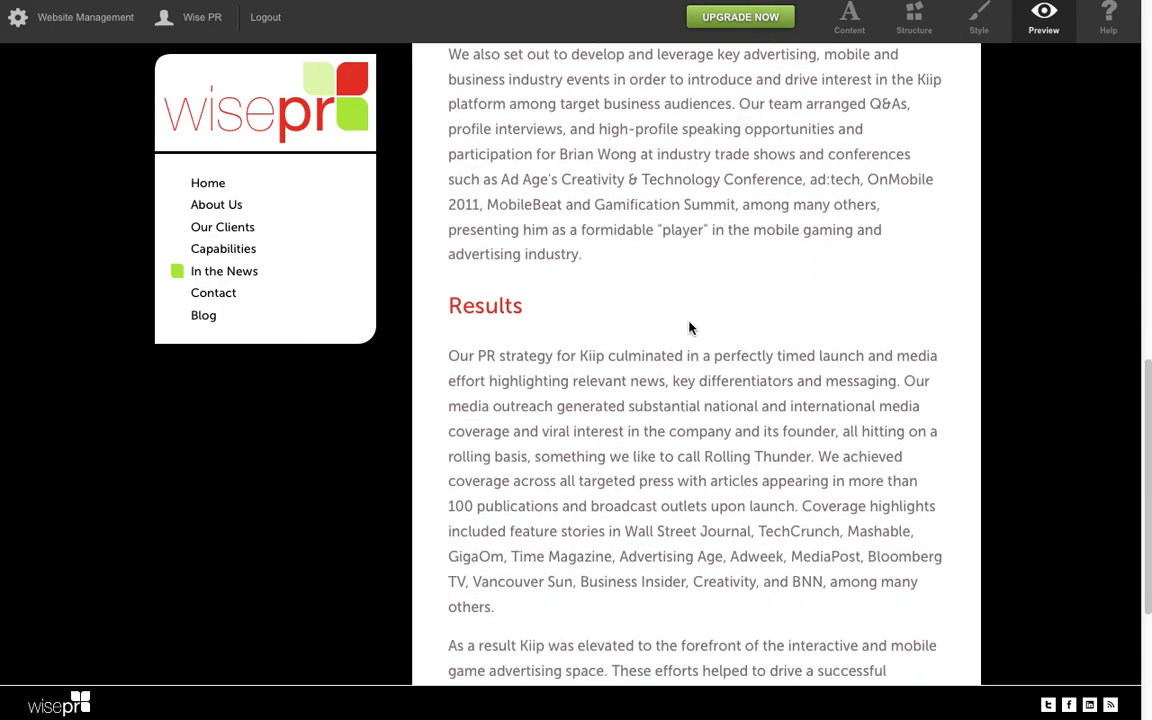
scroll(661, 458, up, 15)
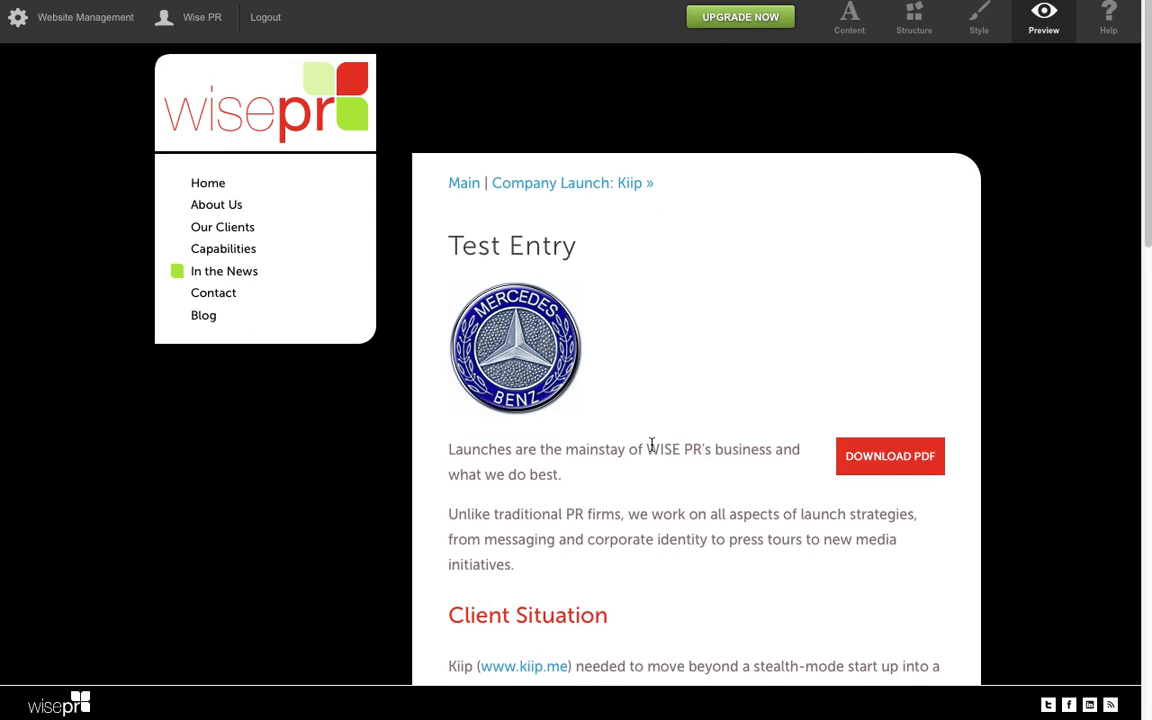
scroll(757, 404, down, 15)
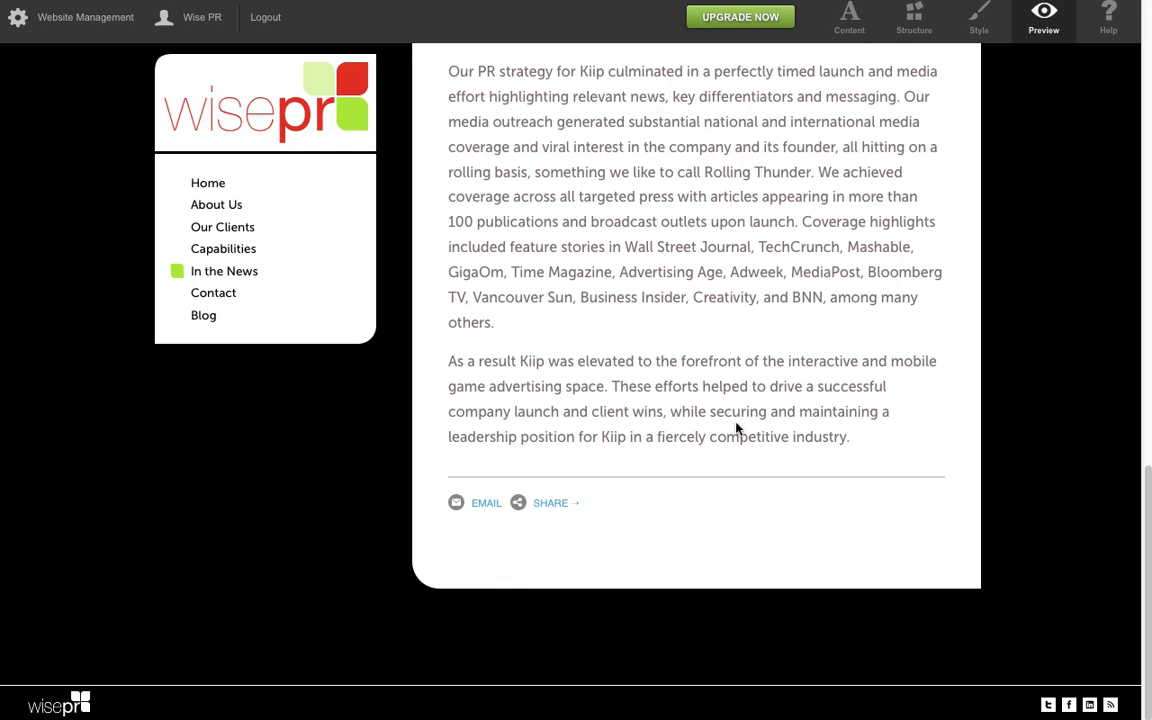
scroll(736, 428, up, 15)
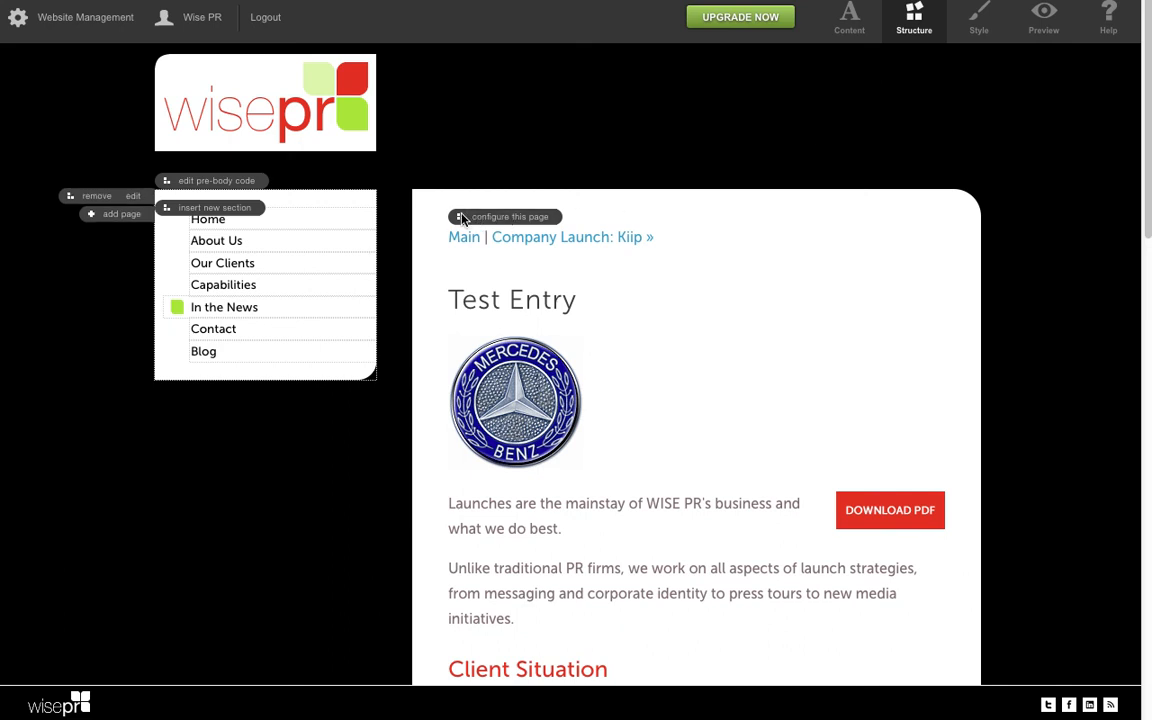
- Open the In the News page configuration and examine its post display elements, presentation options and display style settings
click(468, 218)
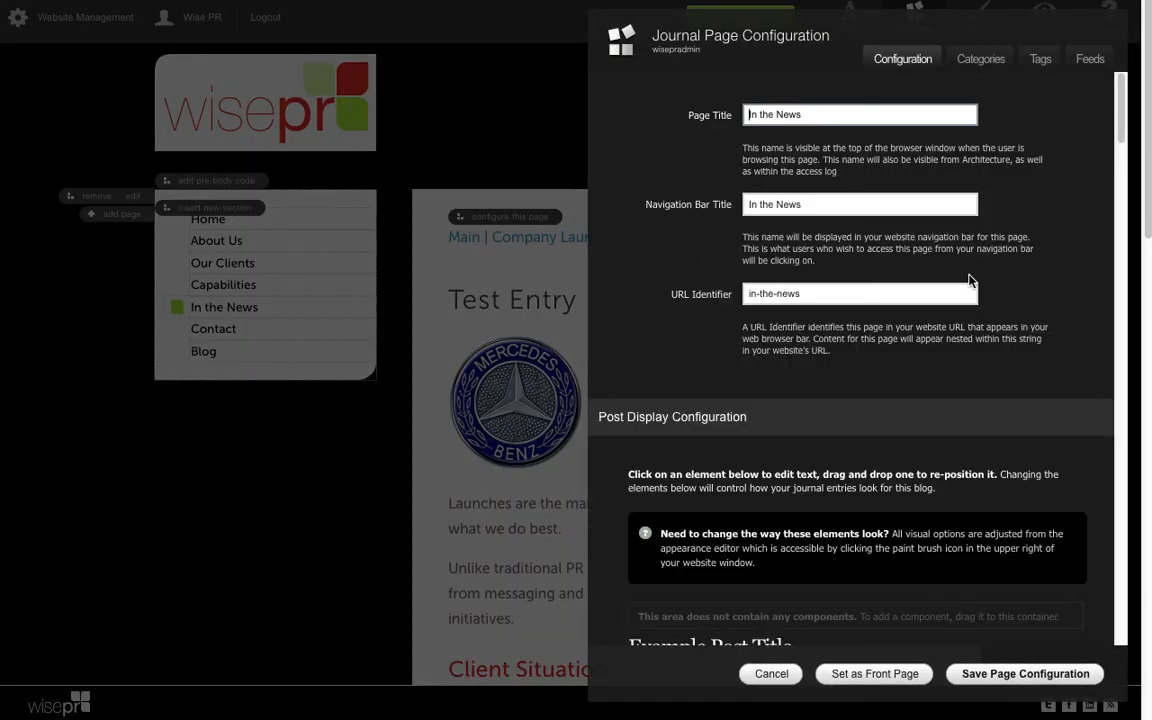
scroll(1050, 427, down, 5)
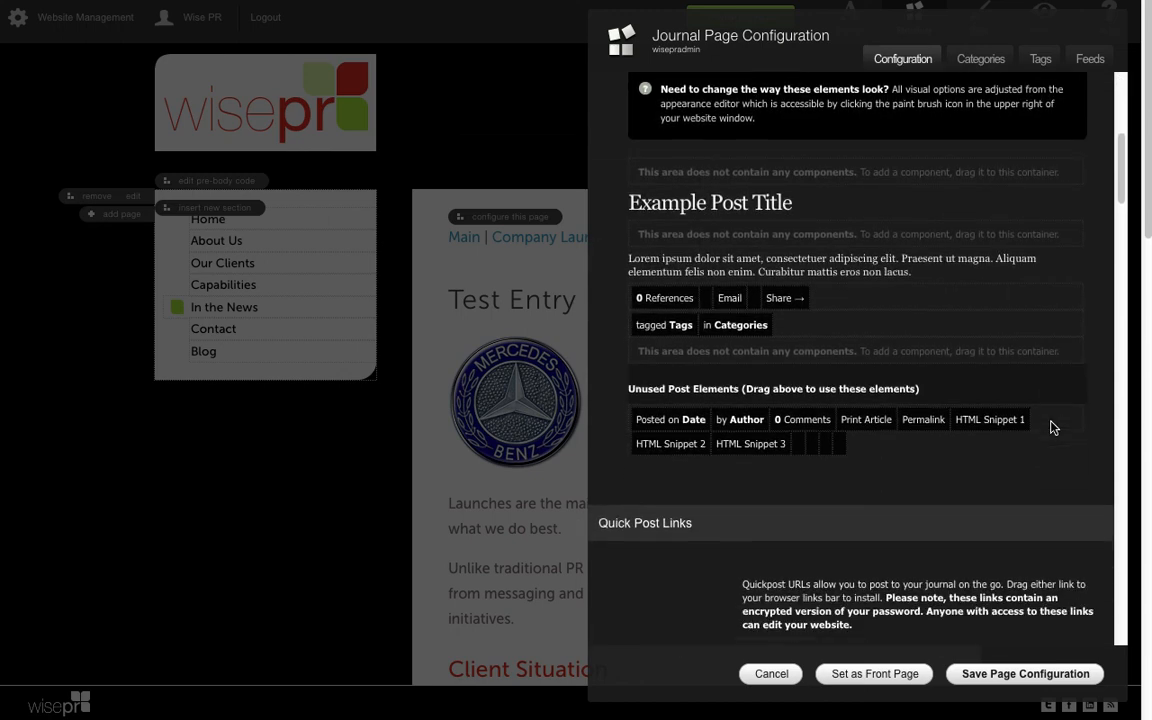
scroll(1050, 427, down, 3)
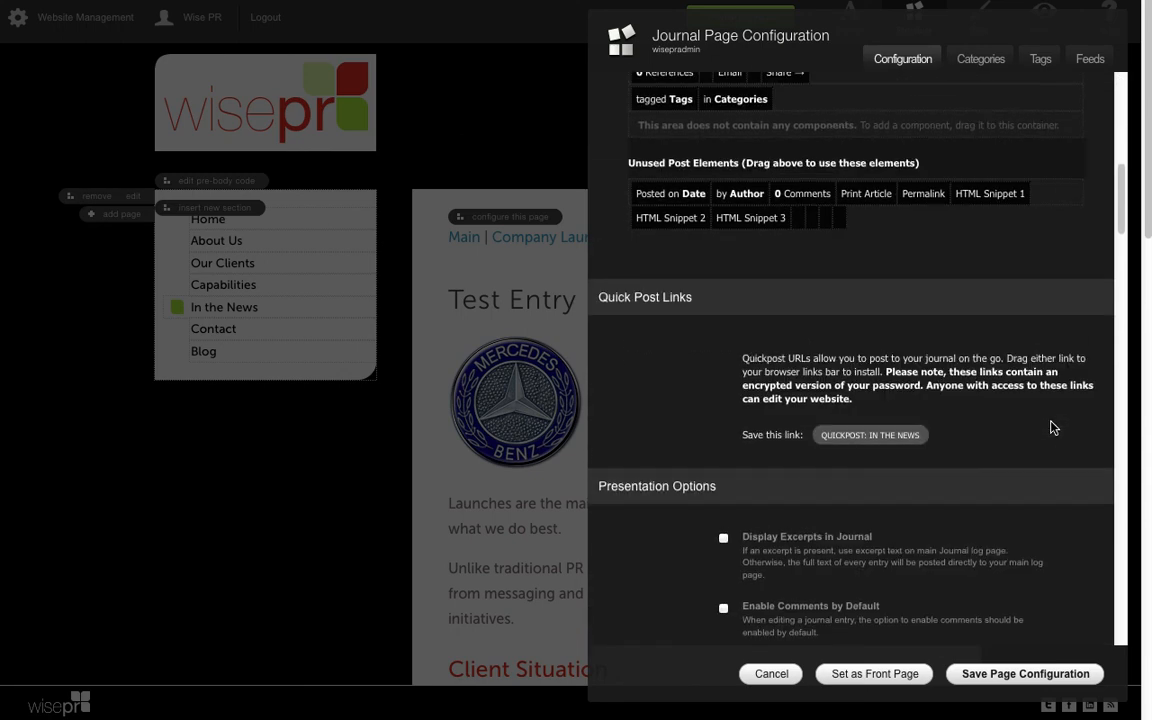
scroll(1050, 427, down, 2)
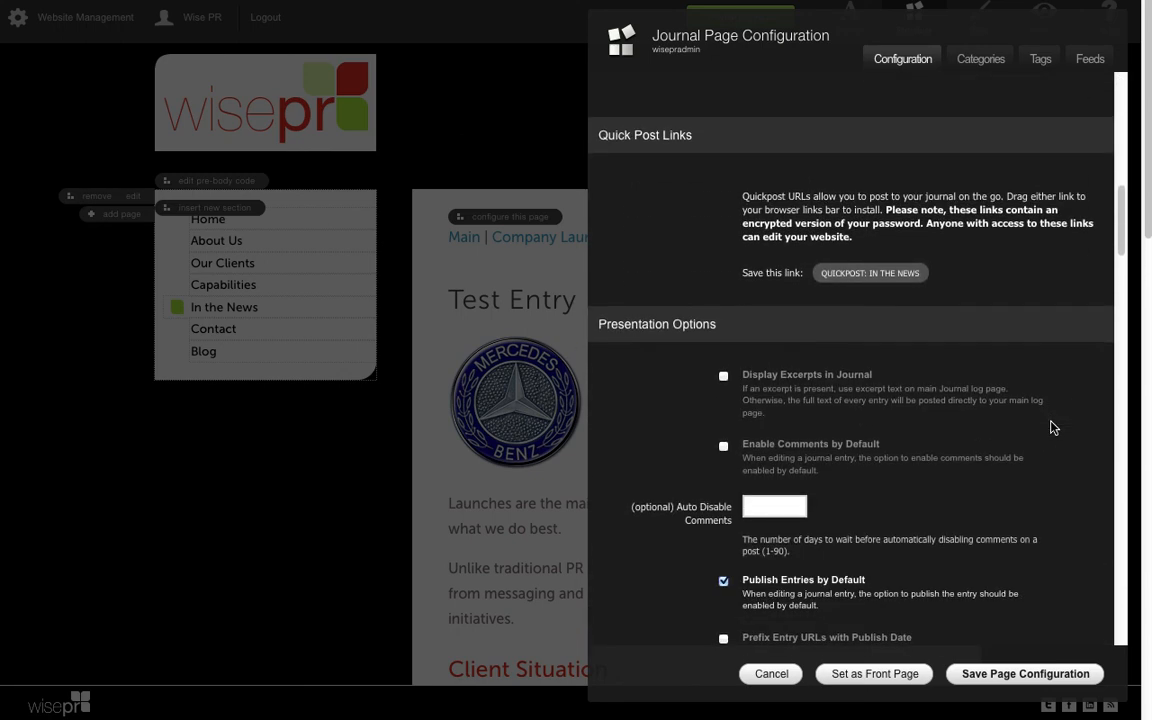
scroll(1050, 427, down, 1)
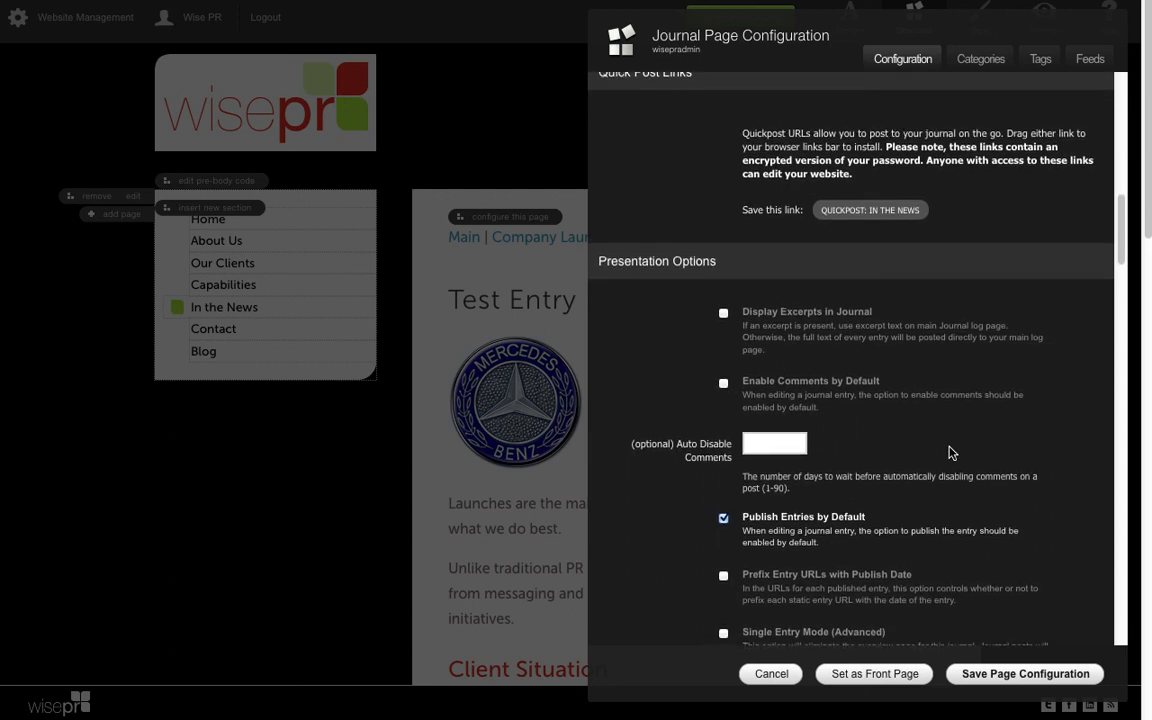
scroll(950, 447, down, 1)
scroll(950, 452, down, 1)
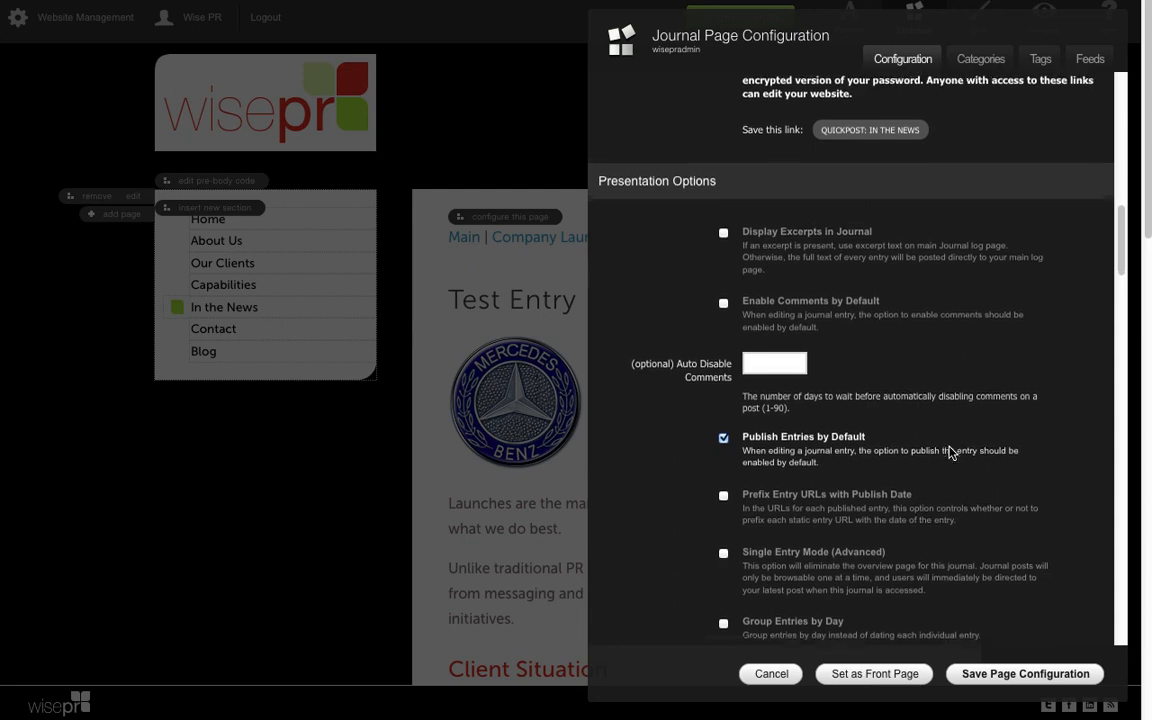
scroll(950, 452, down, 5)
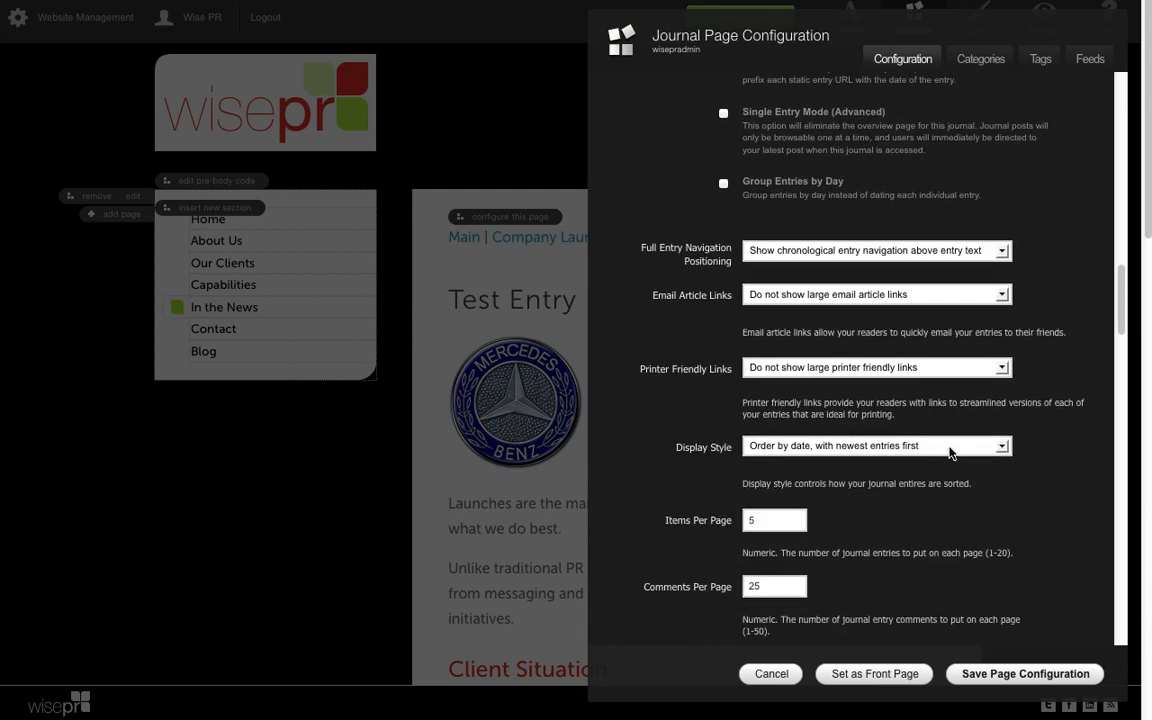
scroll(937, 512, up, 10)
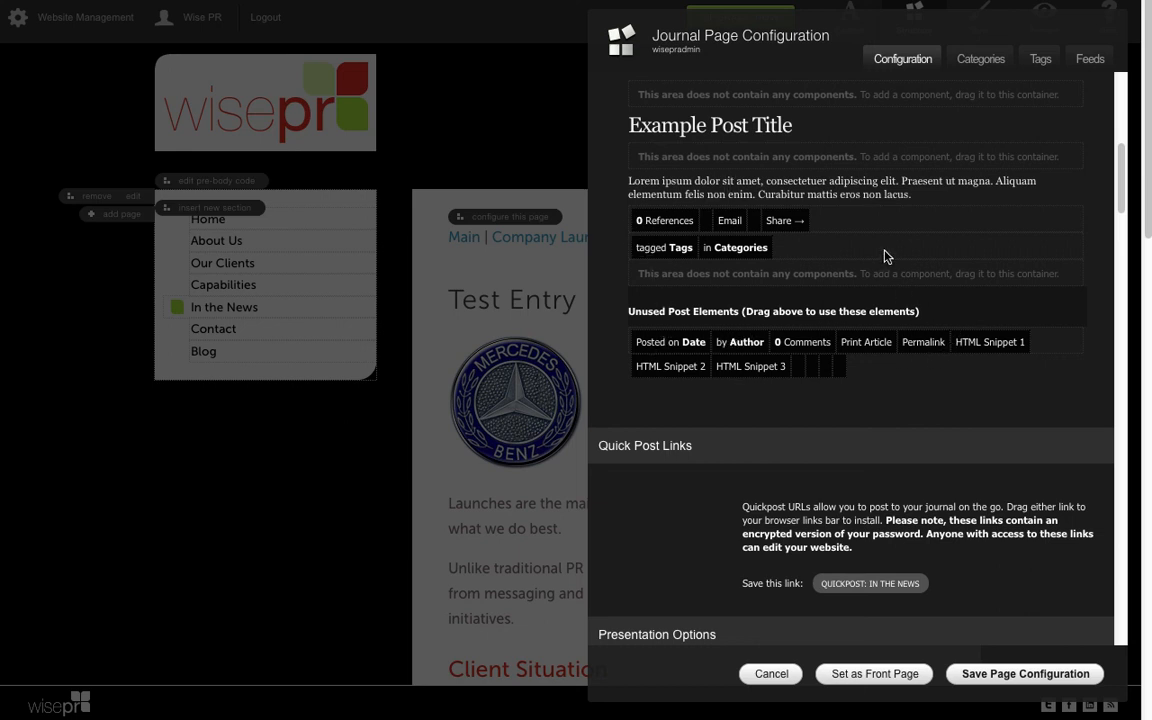
scroll(463, 497, down, 10)
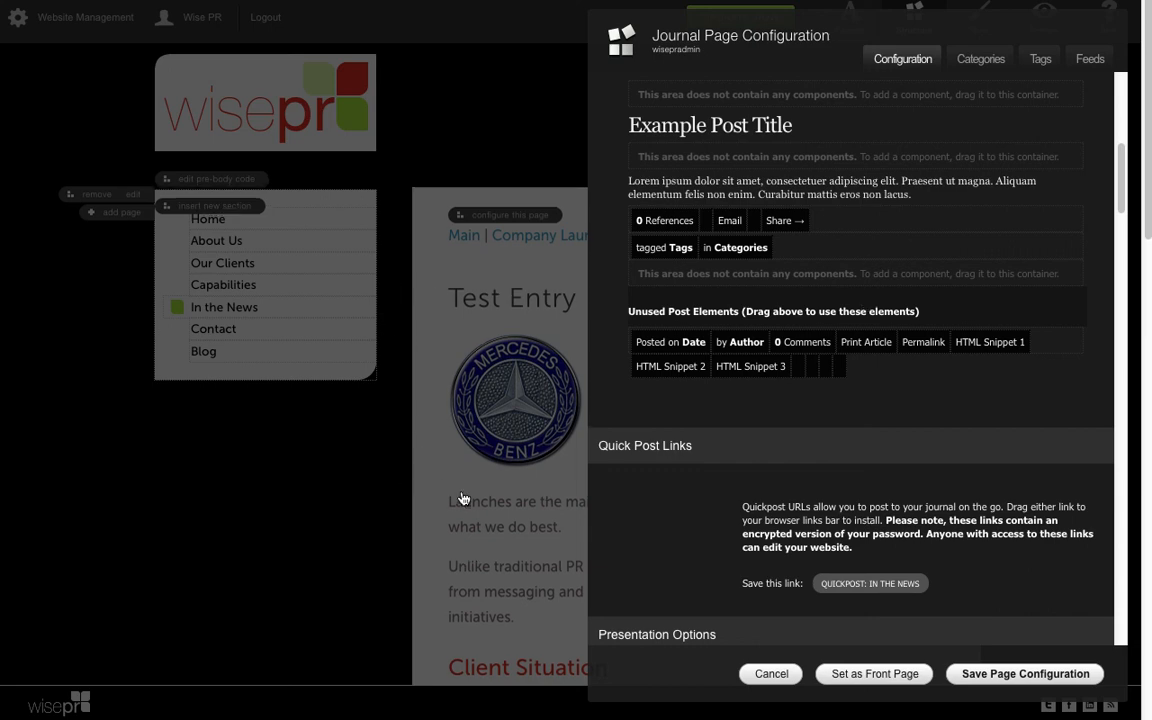
- Close the In the News page configuration without saving and switch the site to preview
scroll(463, 497, down, 5)
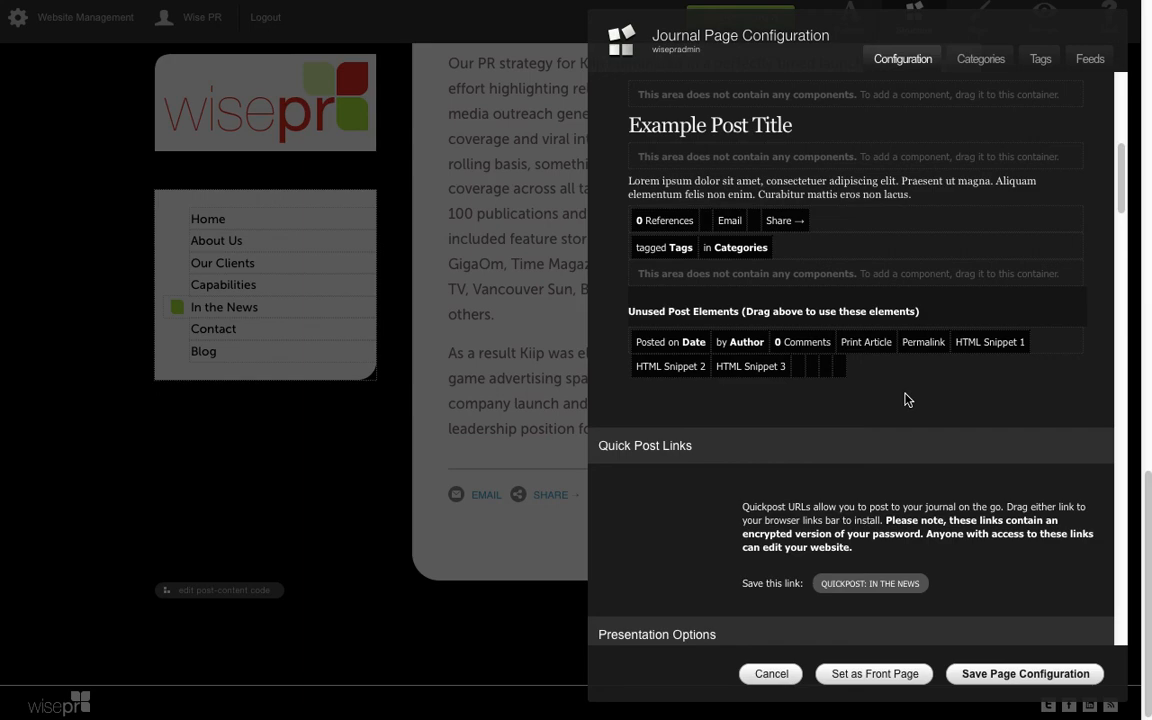
scroll(765, 362, up, 10)
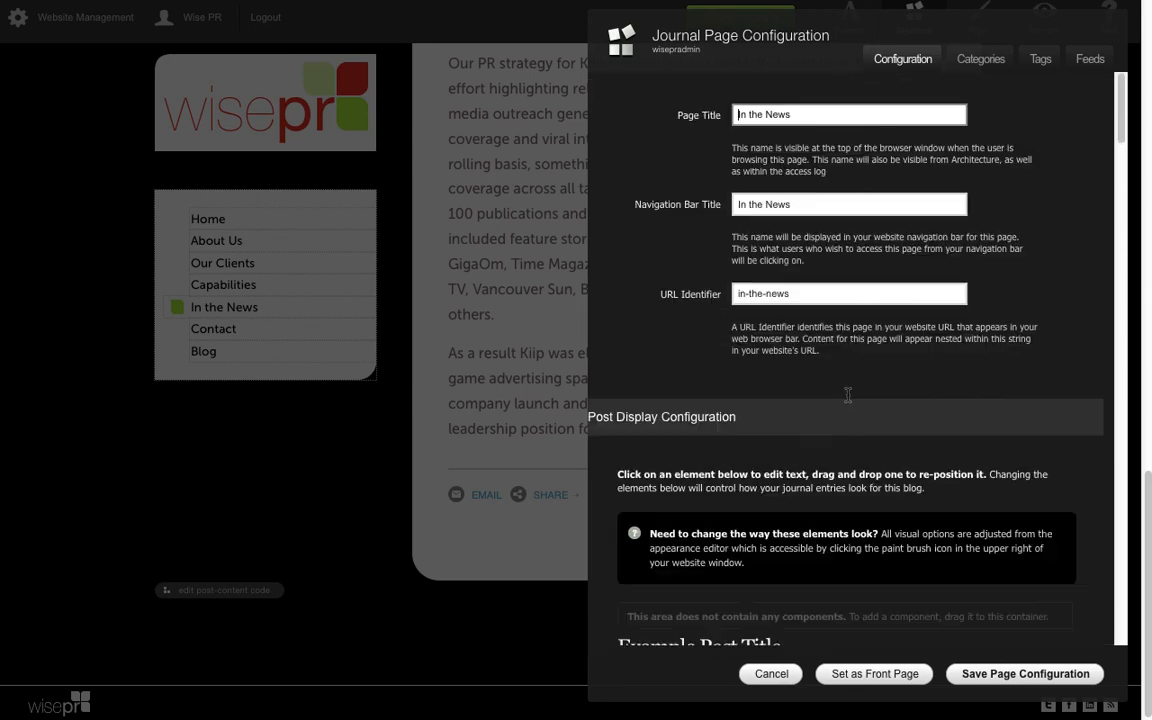
click(763, 676)
scroll(1110, 538, up, 8)
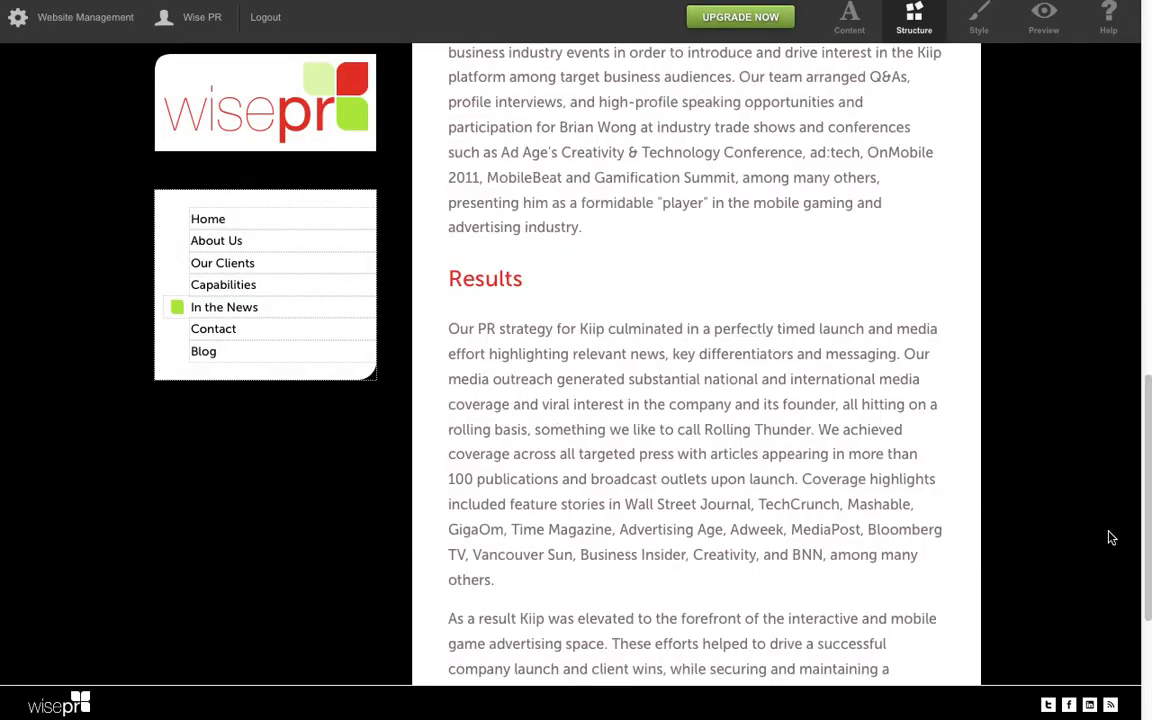
scroll(1110, 538, up, 5)
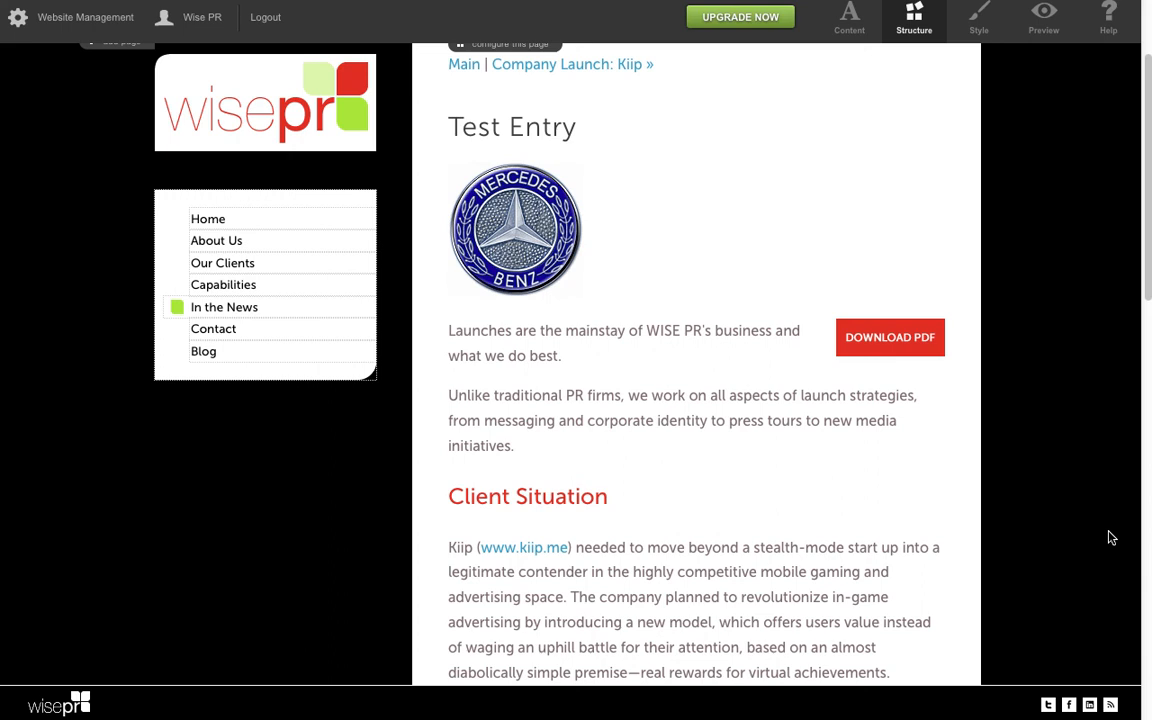
click(1043, 18)
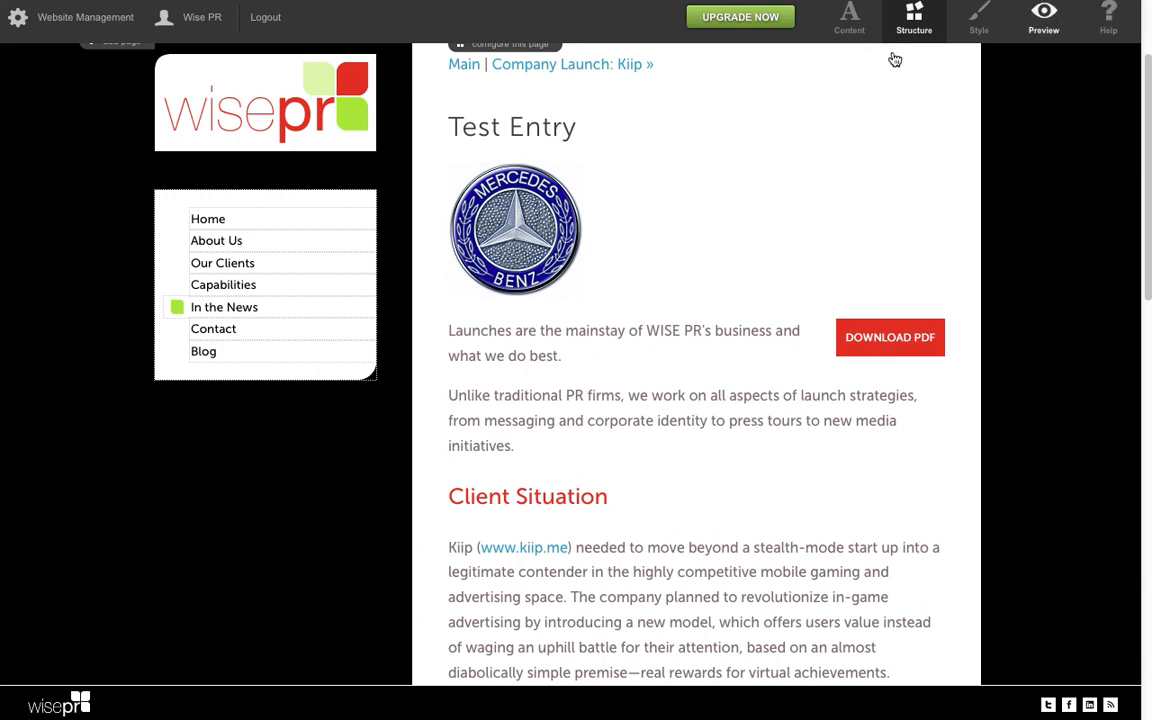
- Open the home page and page back through the featured entries to the How to Pitch: 6 Things You Must Know post
click(218, 118)
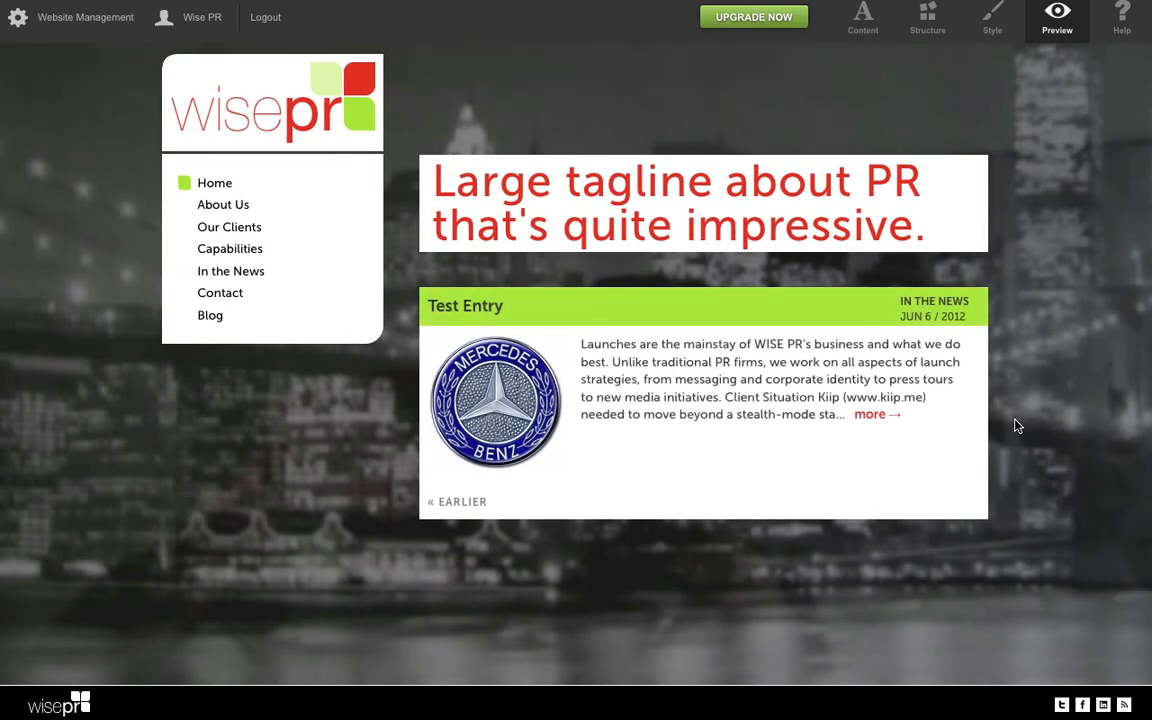
click(452, 505)
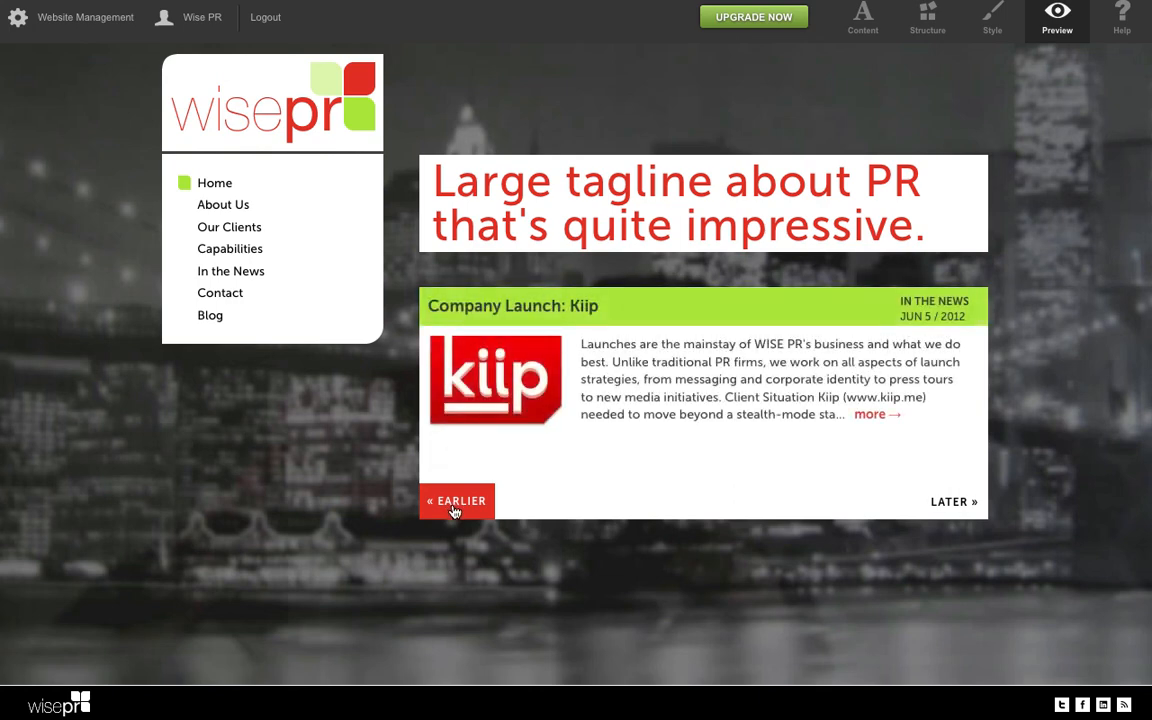
click(452, 505)
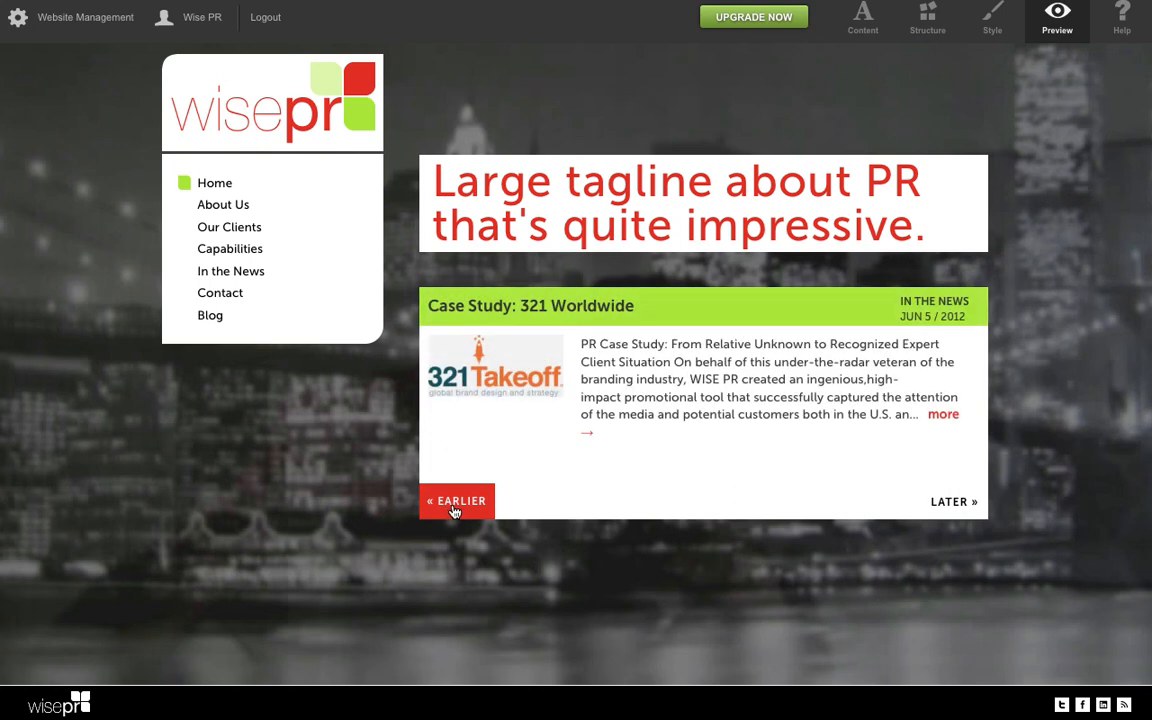
click(452, 505)
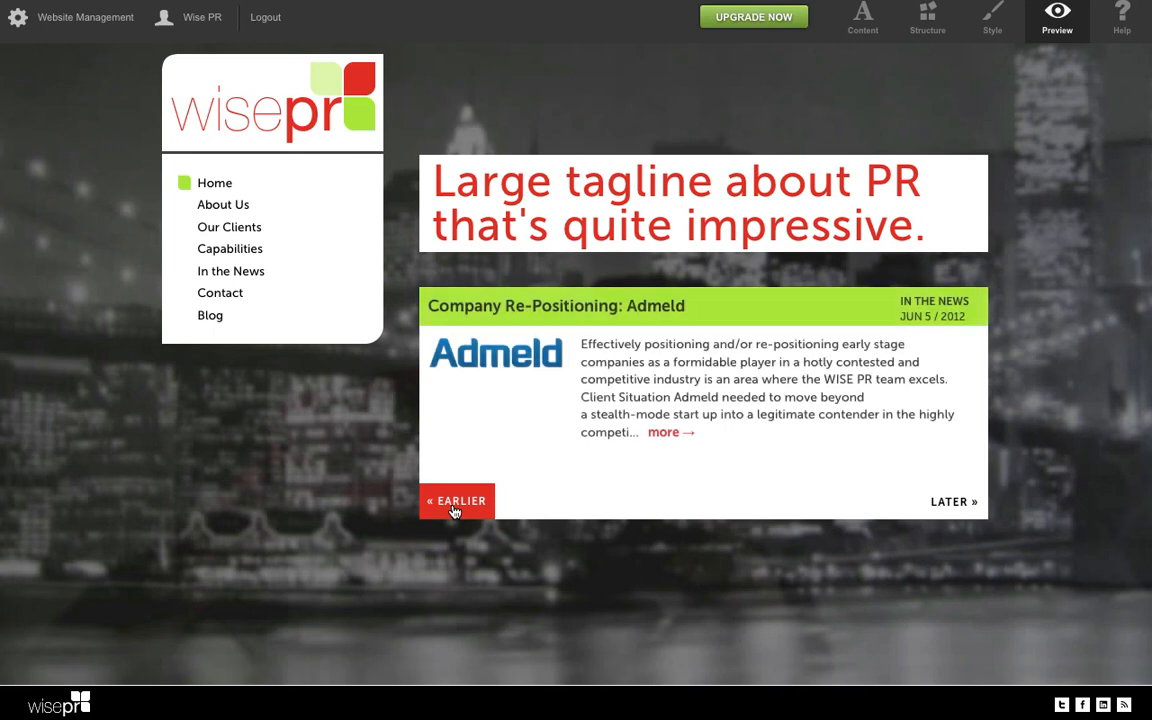
click(453, 509)
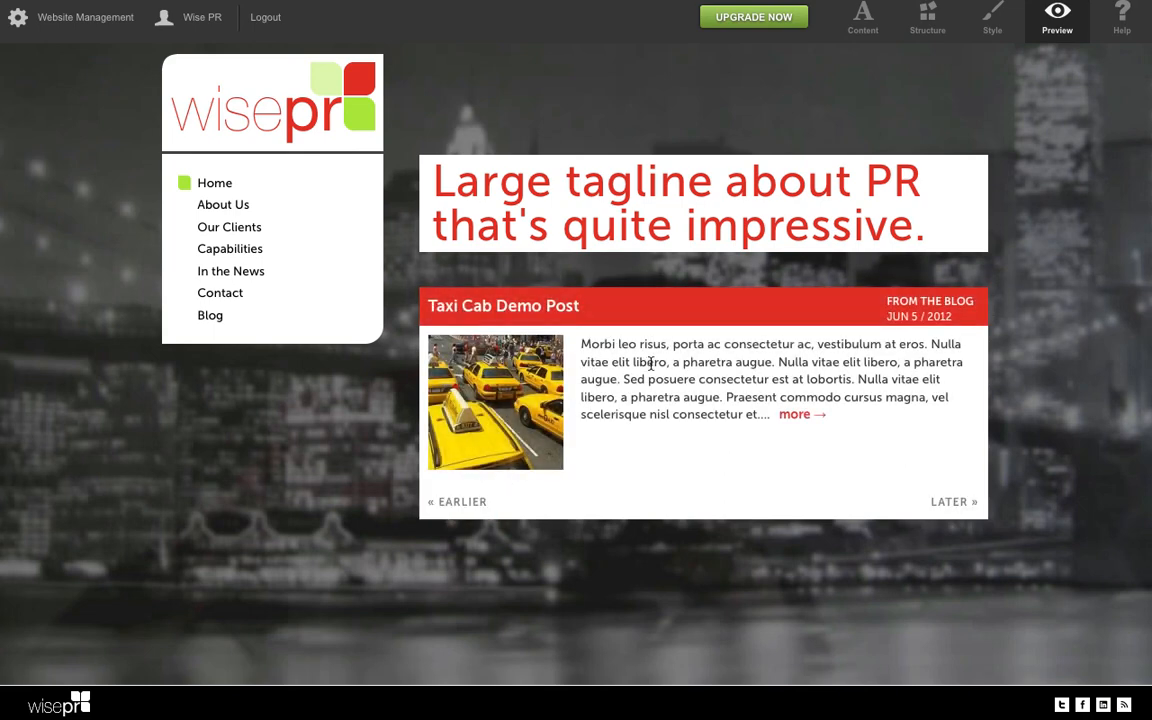
click(441, 506)
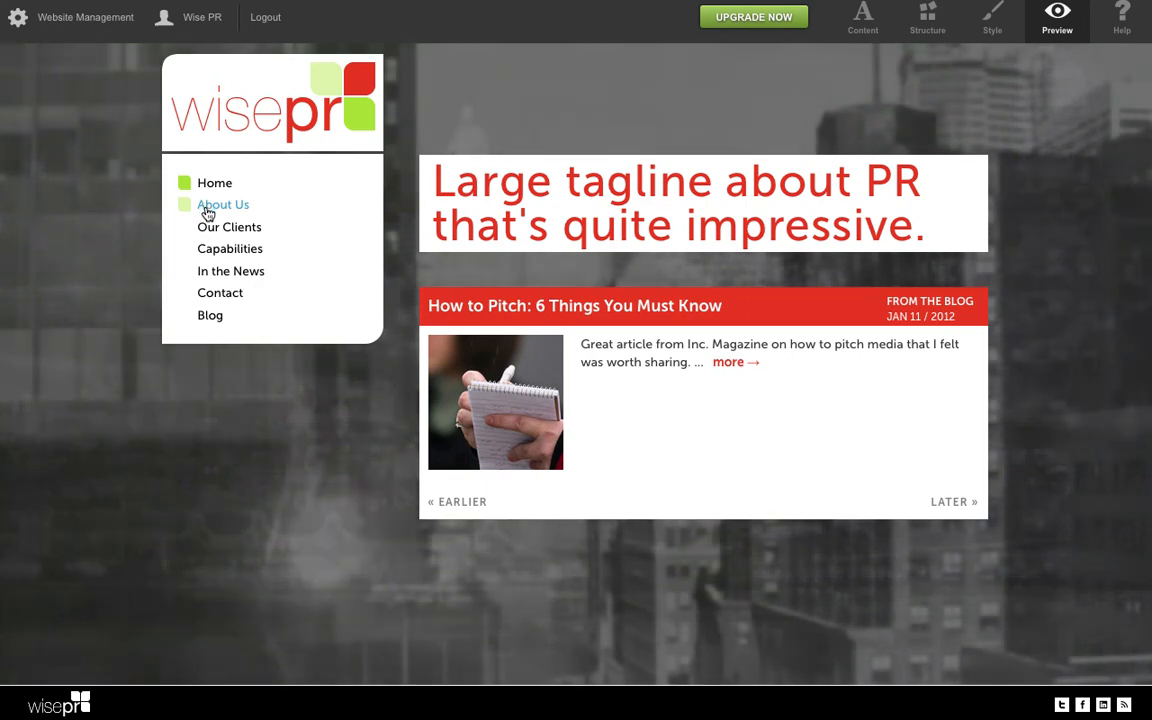
- Go to the In the News page, open the Test Entry post for modification and show its post date options
click(218, 278)
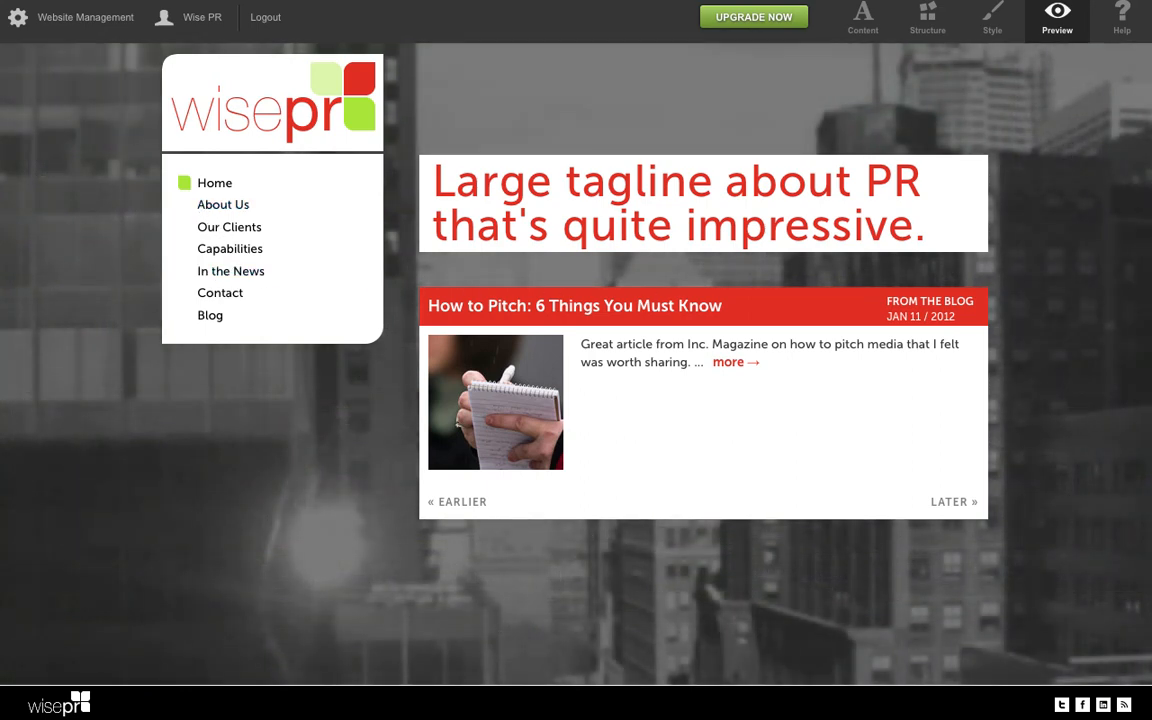
scroll(1095, 396, down, 2)
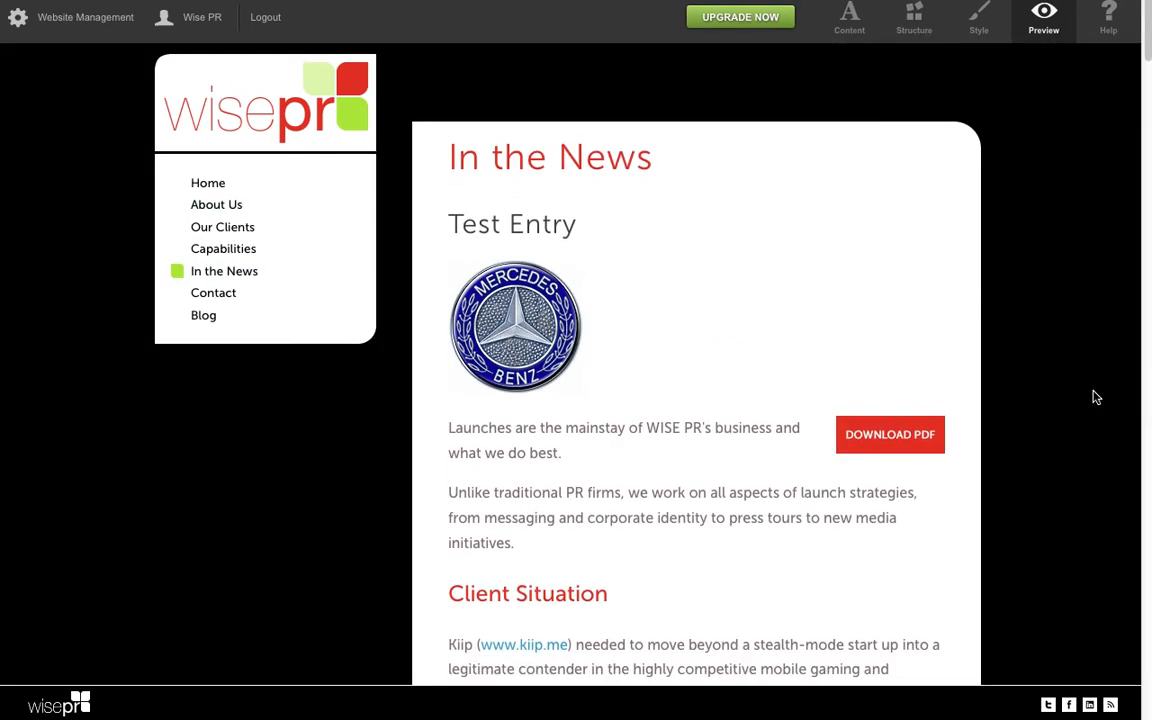
scroll(1087, 410, up, 2)
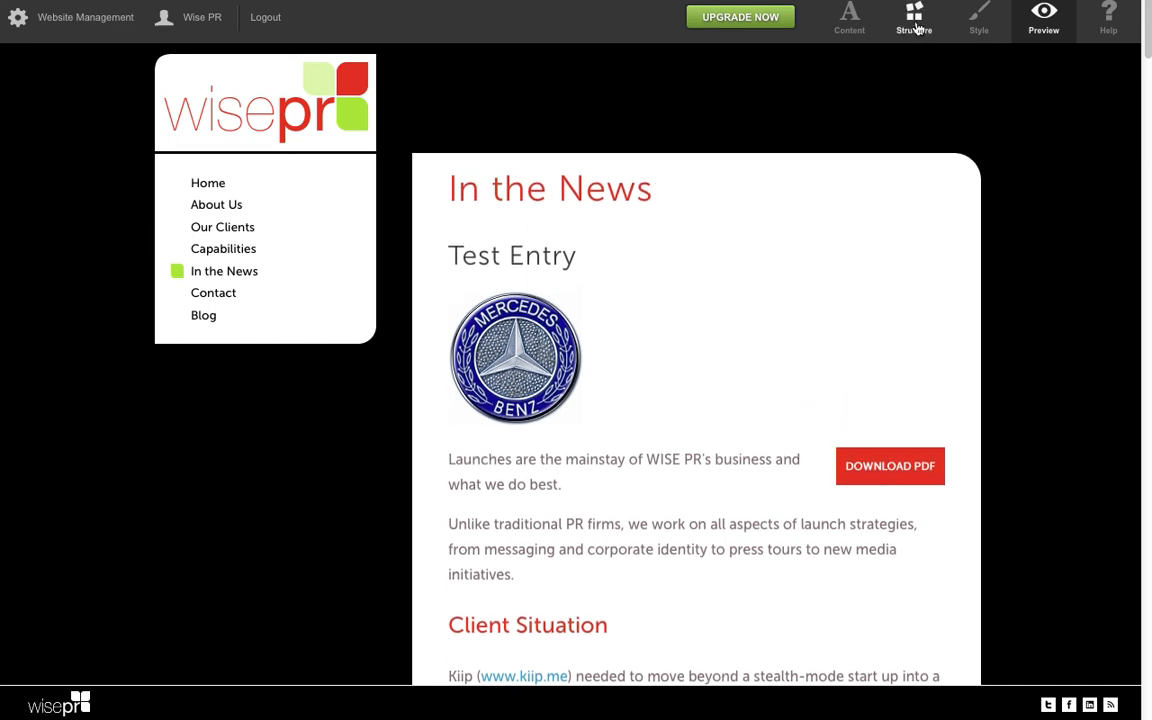
click(852, 18)
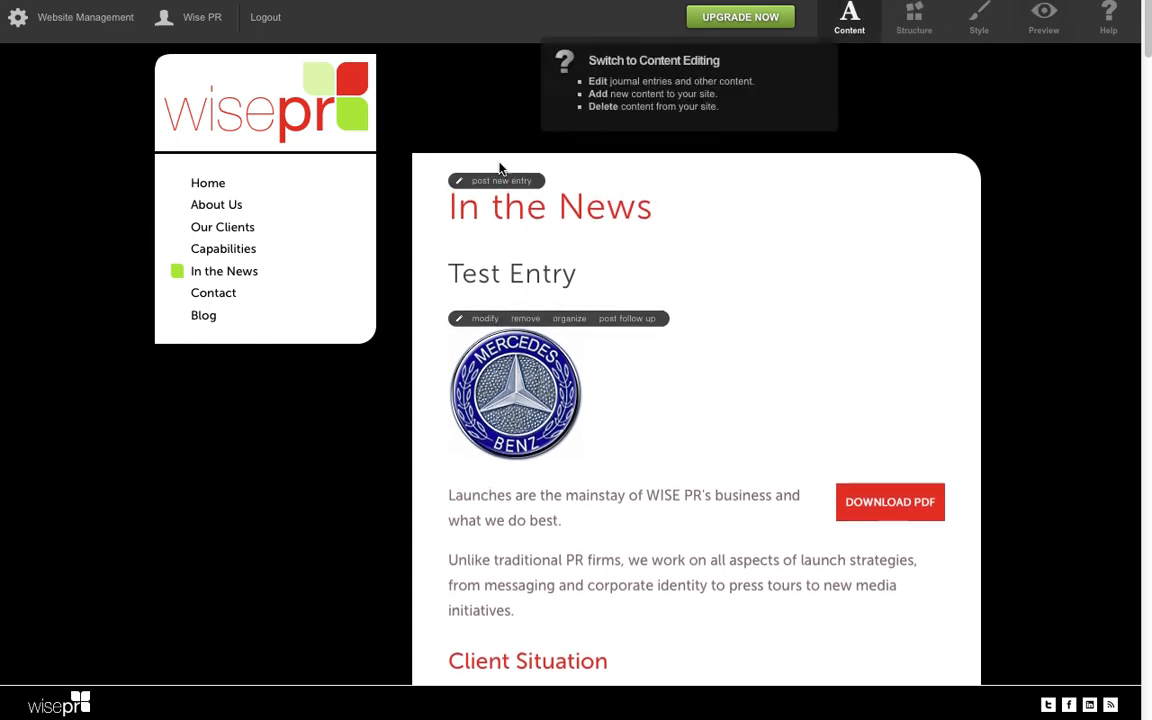
click(484, 319)
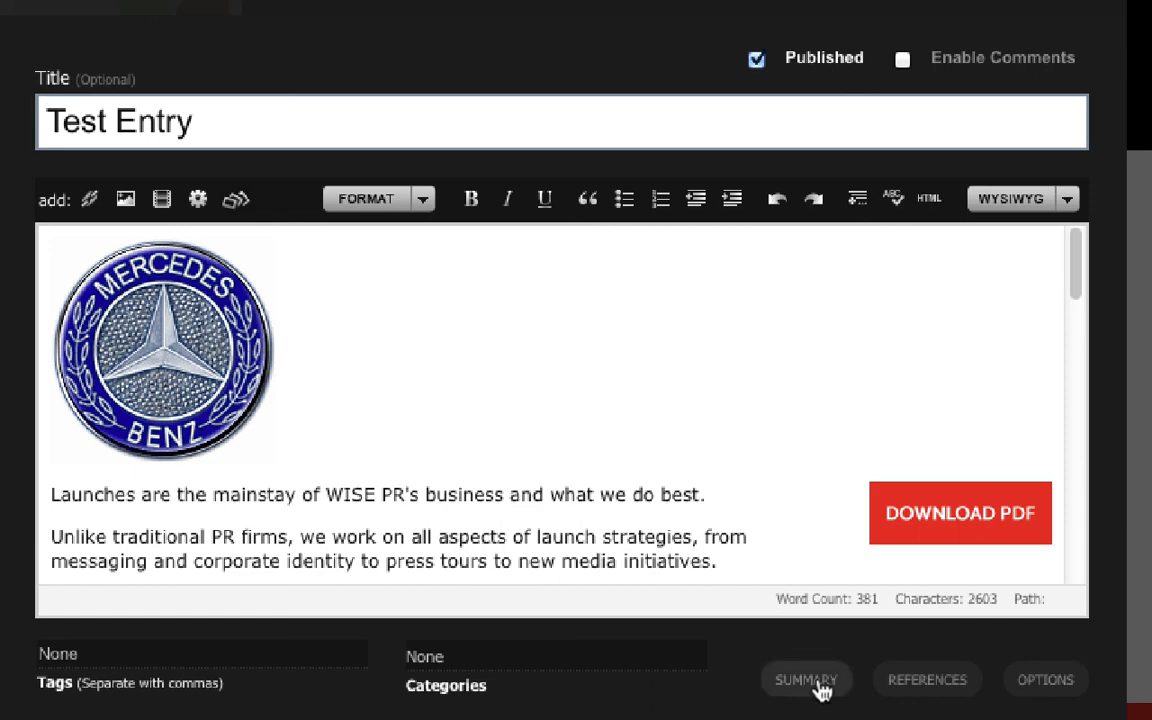
click(1040, 681)
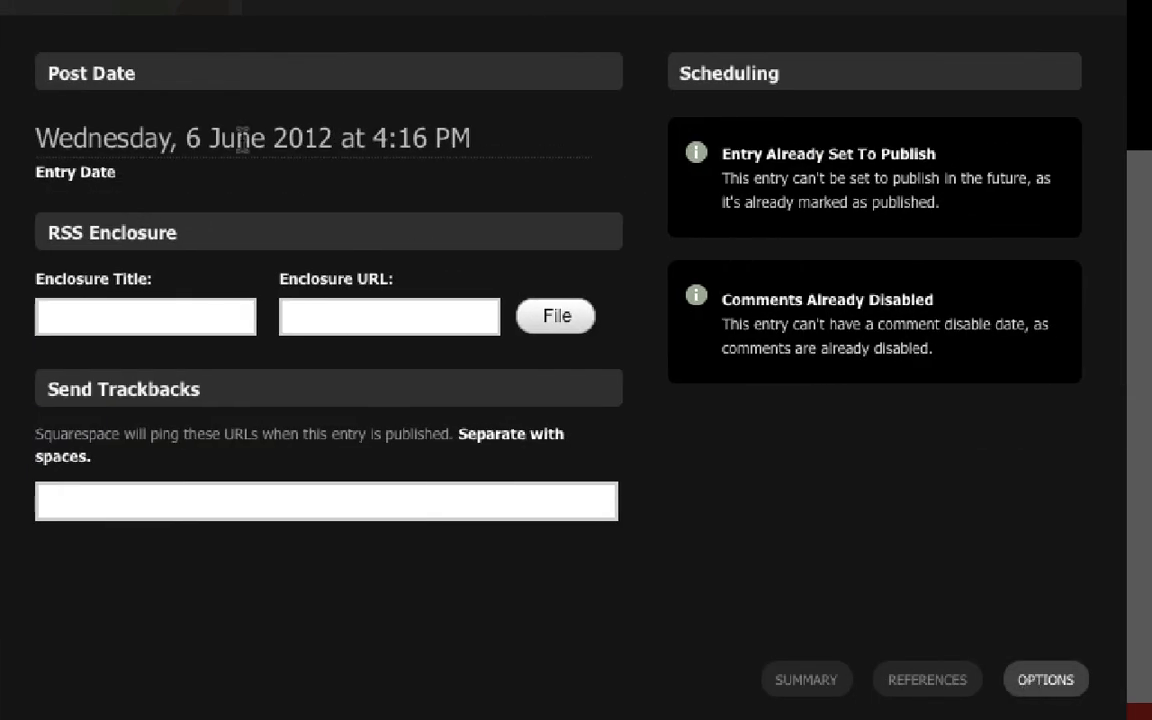
click(242, 138)
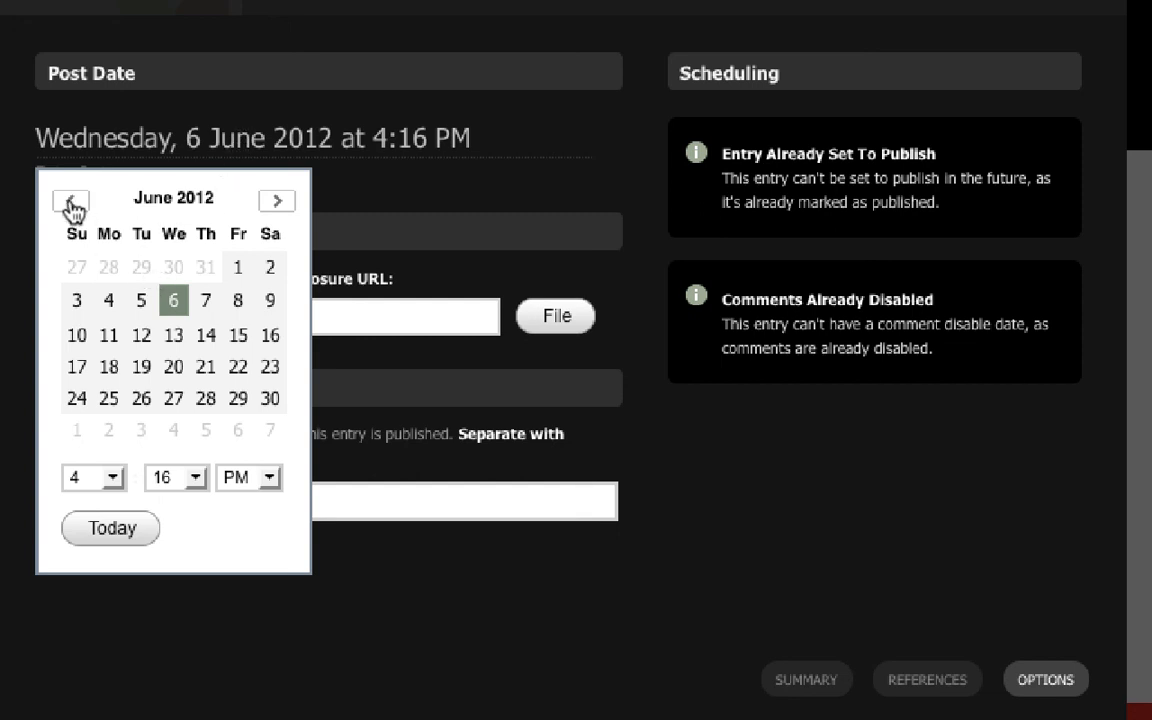
click(71, 203)
click(71, 203)
click(71, 203)
click(71, 203)
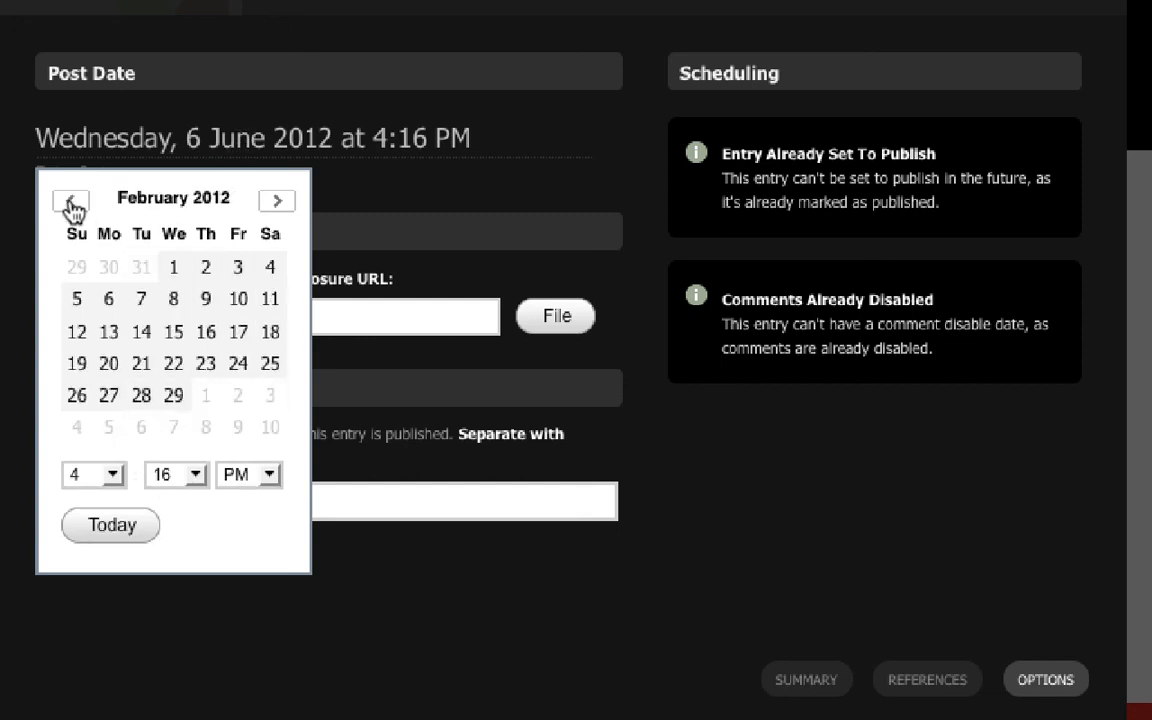
click(71, 203)
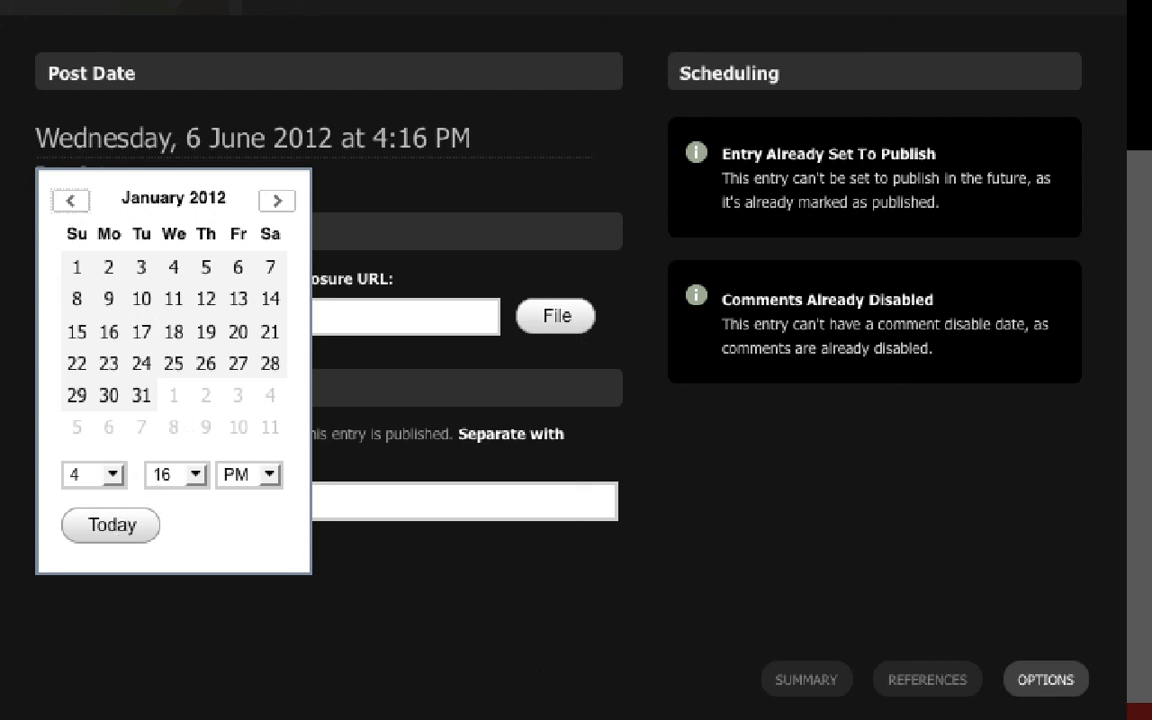
click(646, 584)
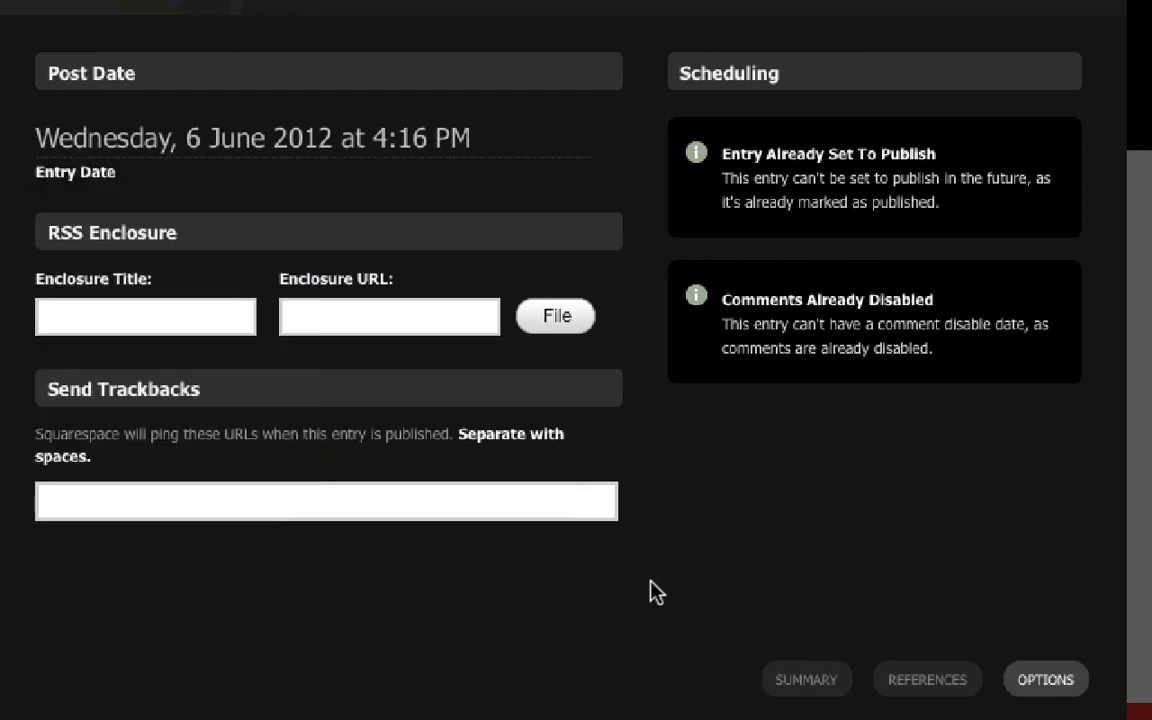
- Set the Test Entry post's entry date to 2 January 2012 and save and close the post
click(386, 137)
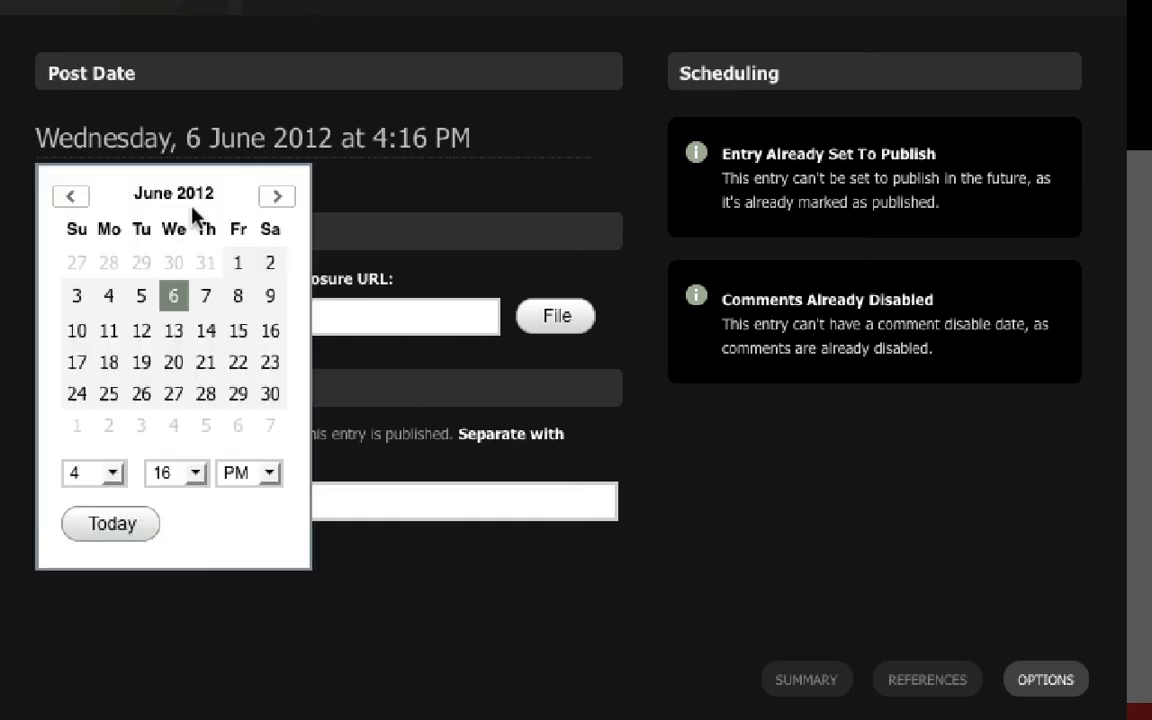
click(71, 196)
click(71, 196)
click(71, 196)
click(71, 196)
click(71, 196)
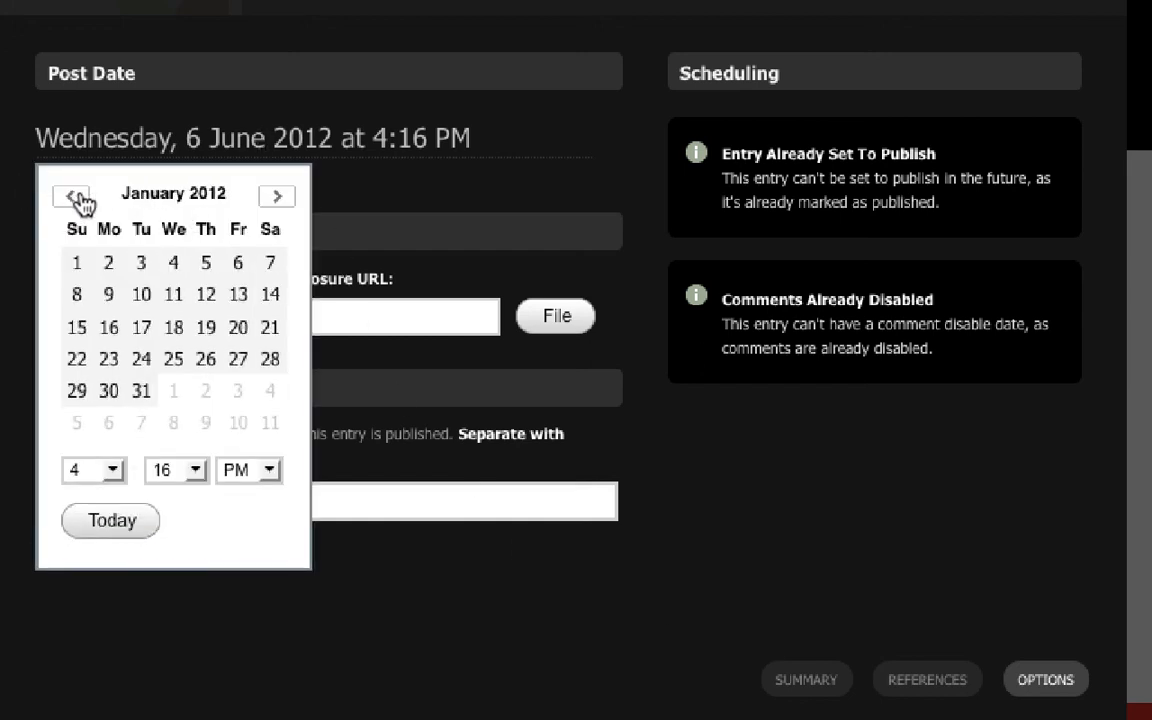
click(109, 263)
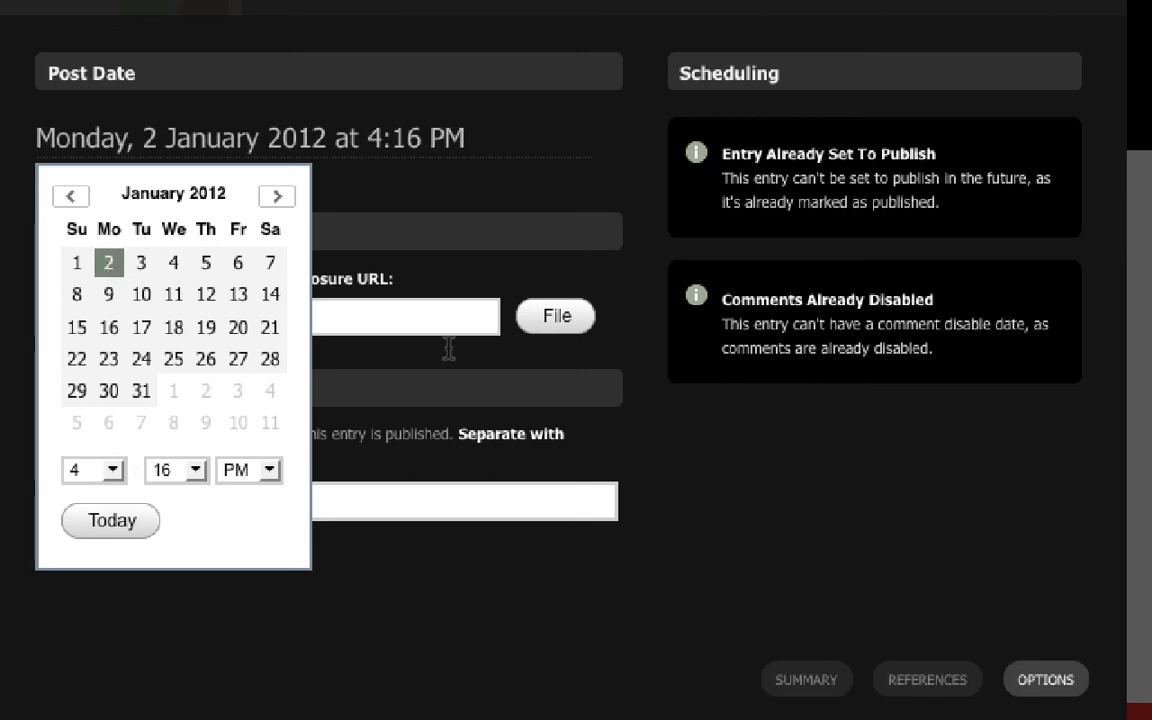
click(465, 425)
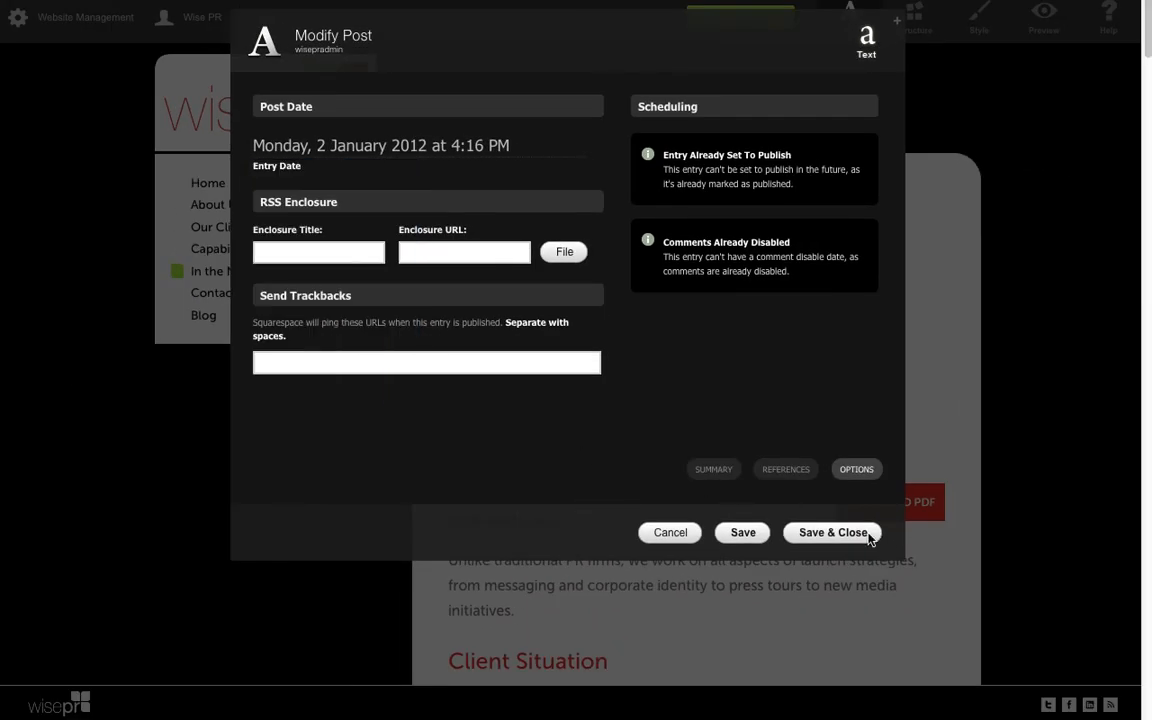
click(833, 533)
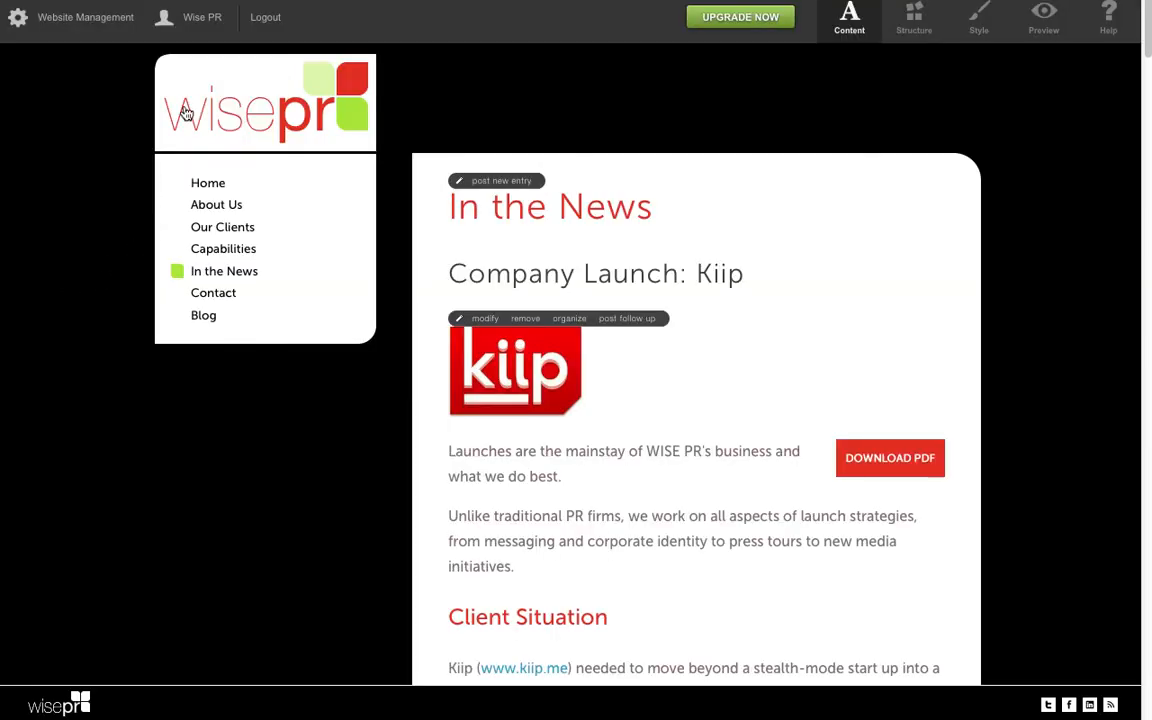
- Preview the home page and page back through the earlier featured entries to the backdated Test Entry
click(203, 110)
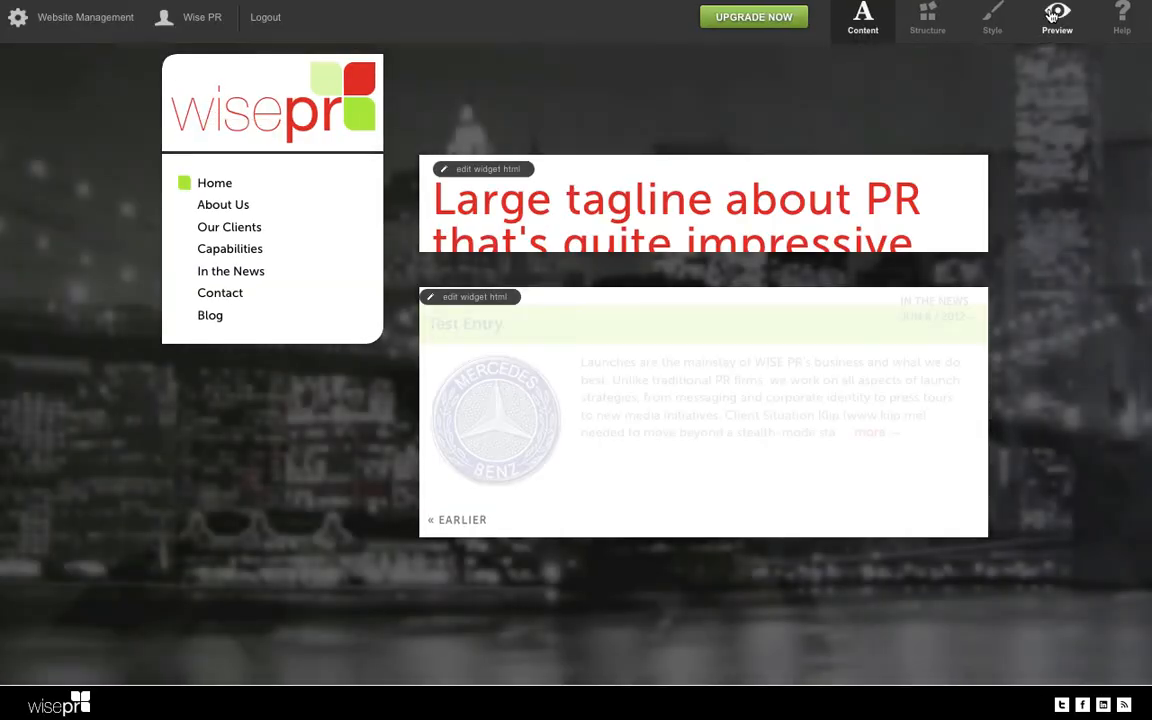
click(1055, 13)
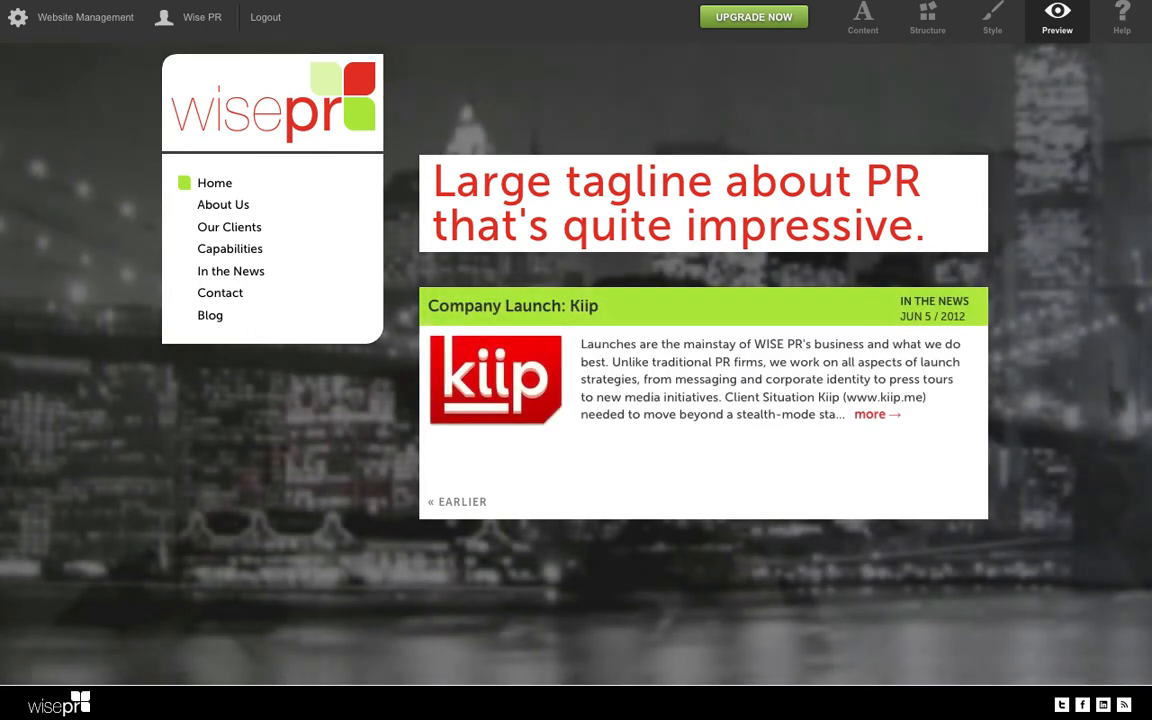
click(476, 506)
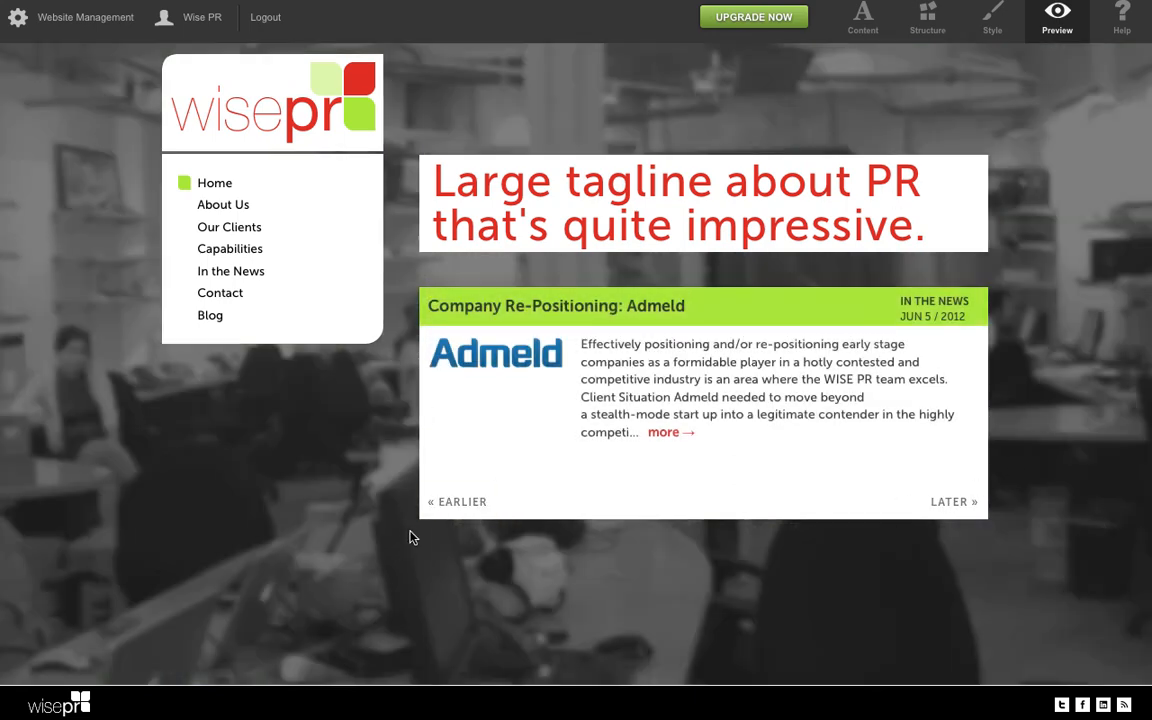
click(455, 502)
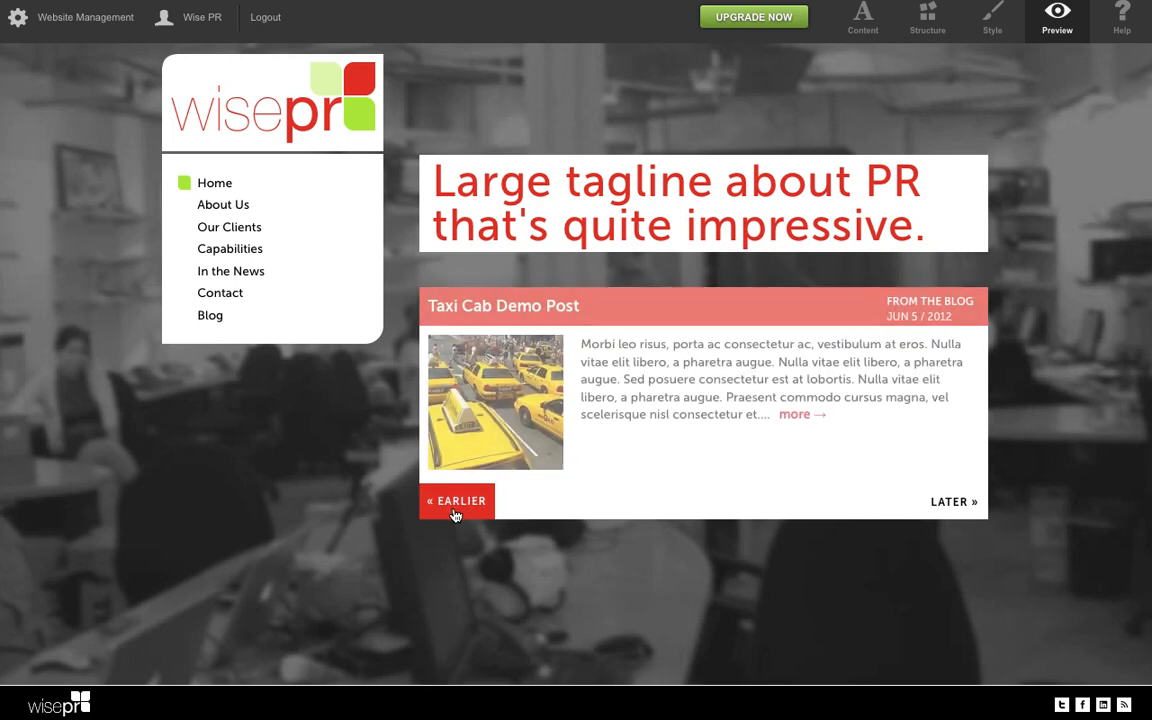
click(459, 508)
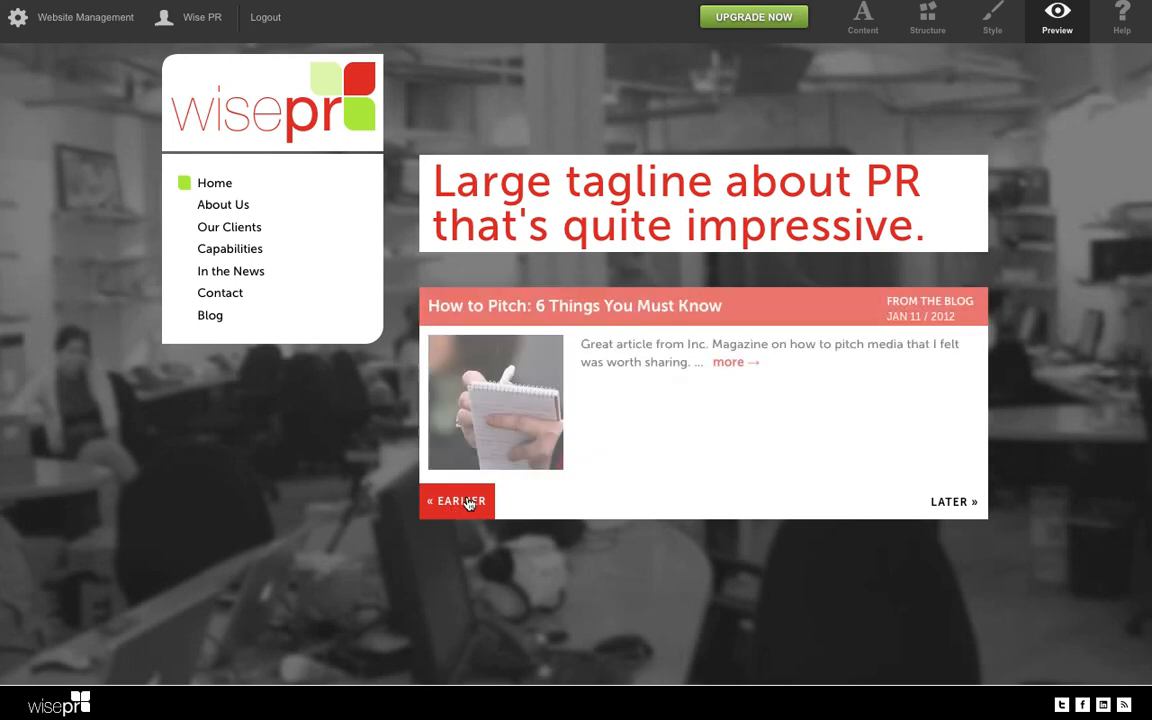
click(469, 503)
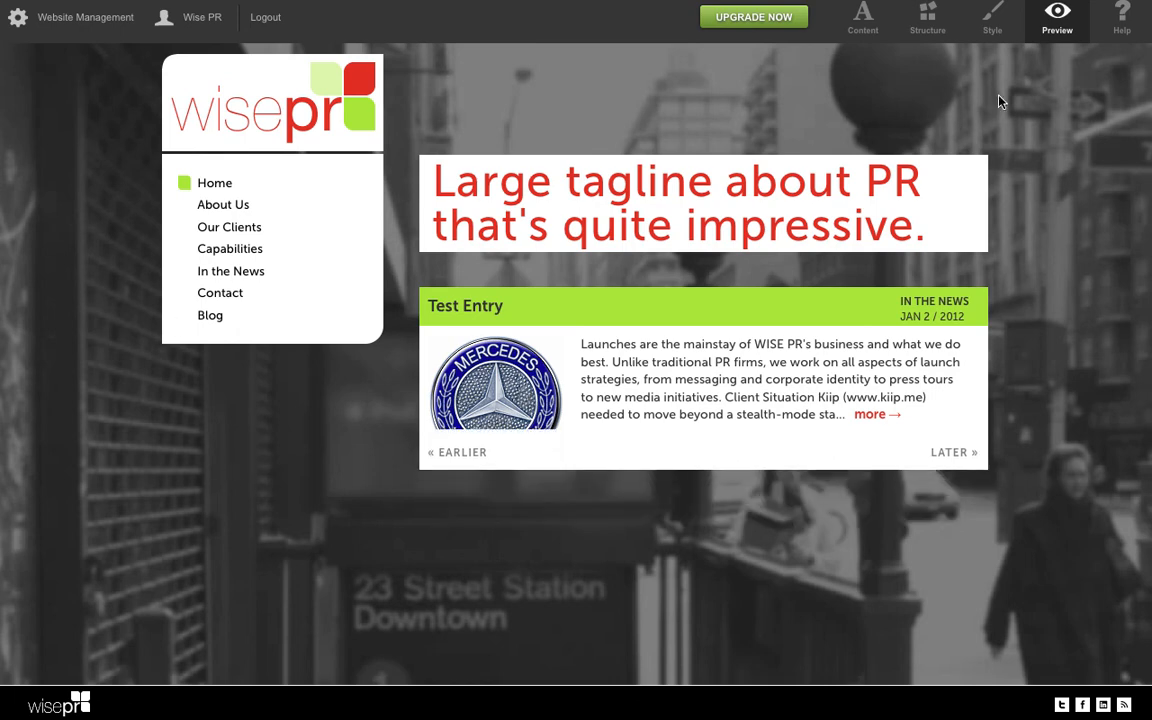
- Open the Test Entry post from the home page's featured entries and remove it from the site
click(954, 449)
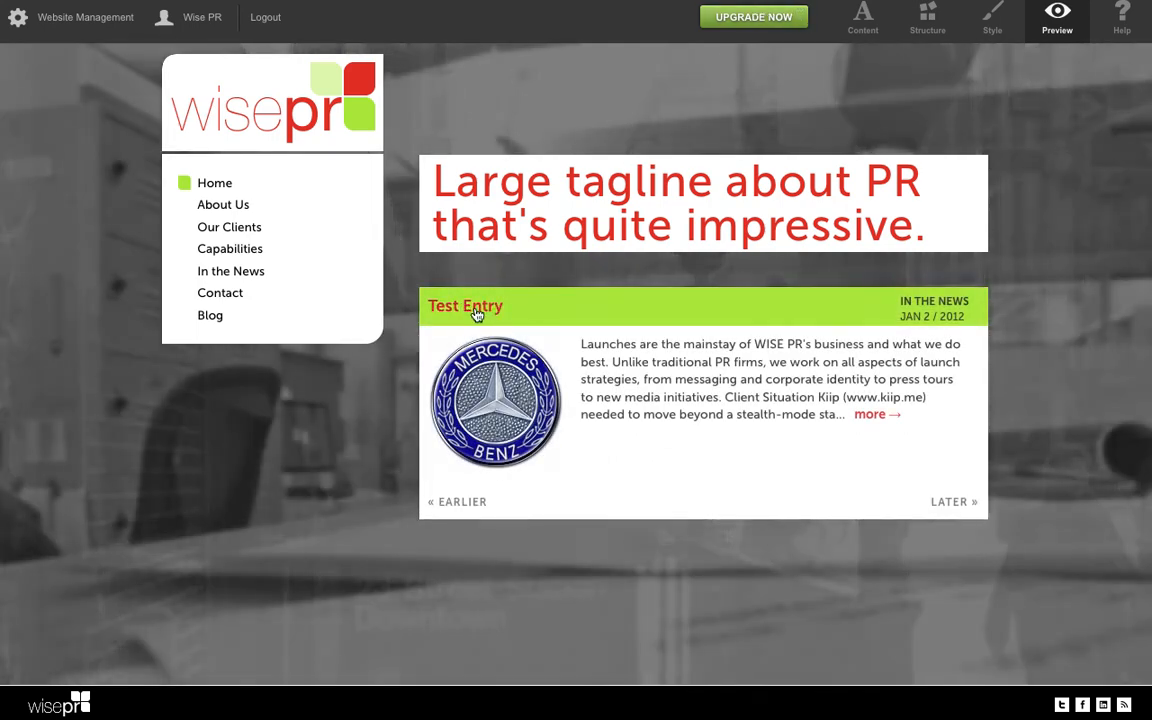
click(476, 314)
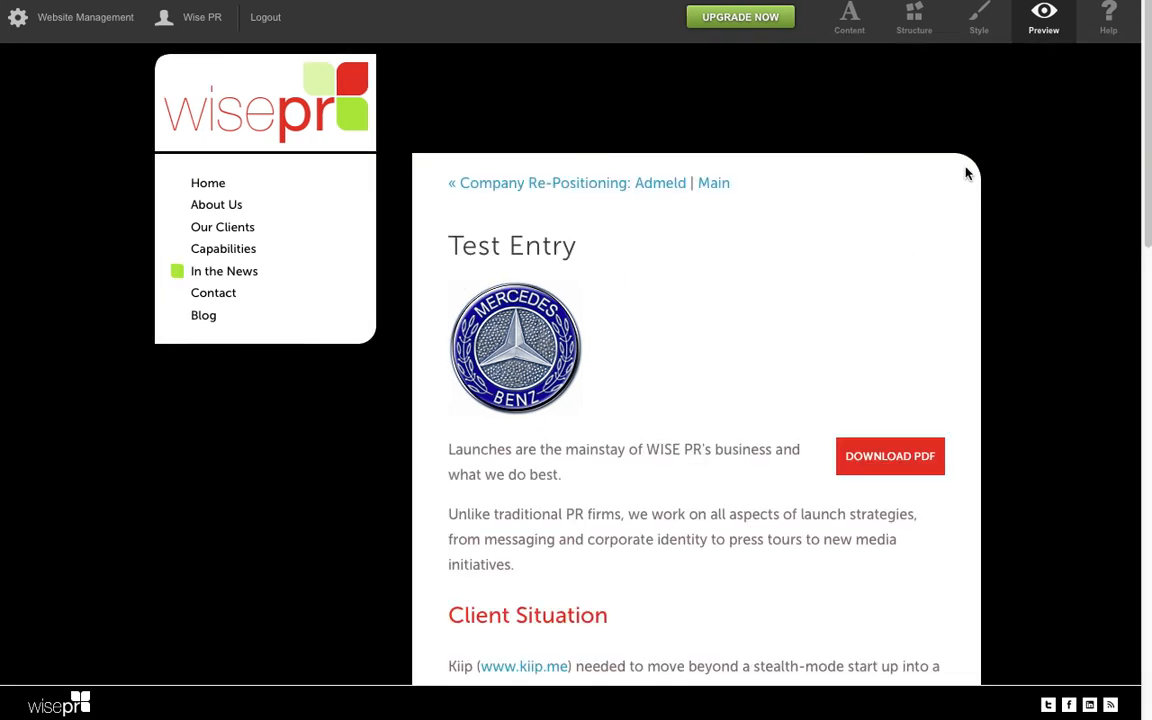
click(852, 20)
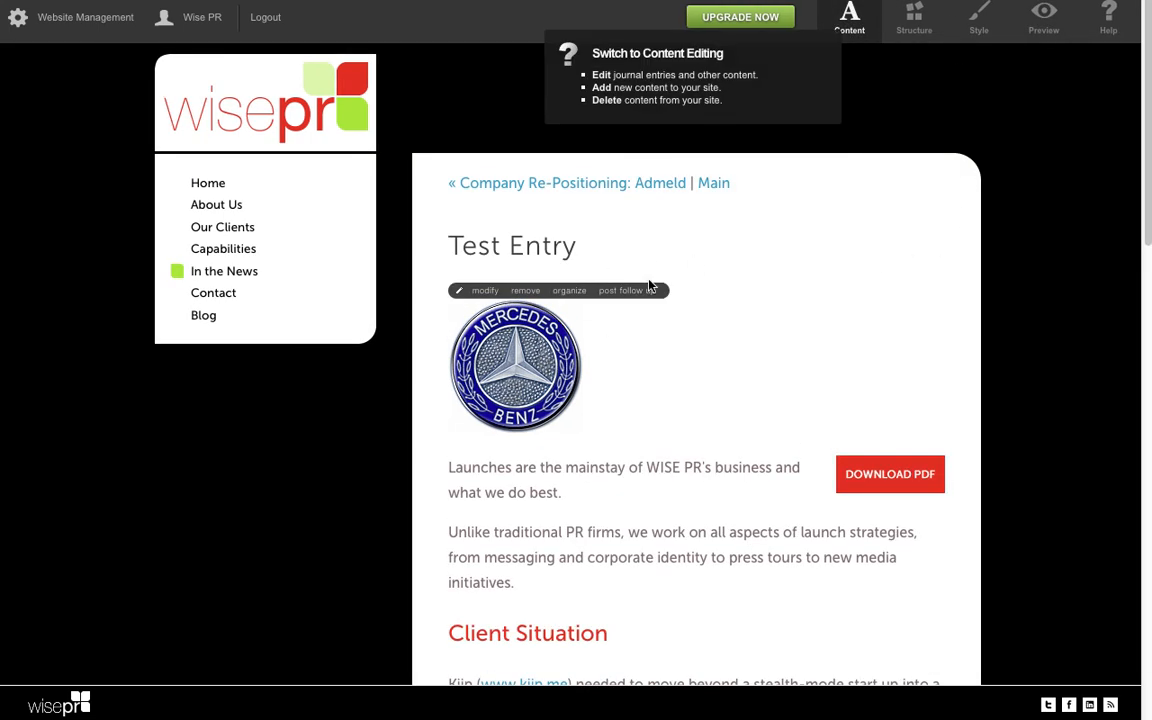
click(527, 291)
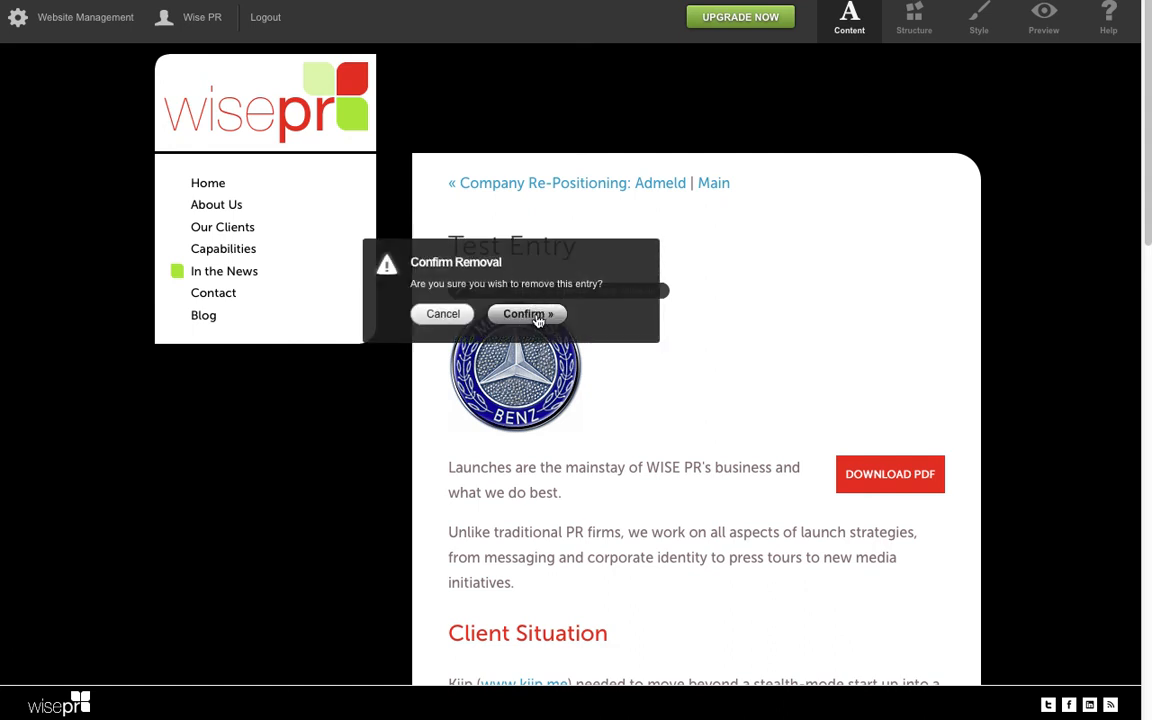
click(530, 315)
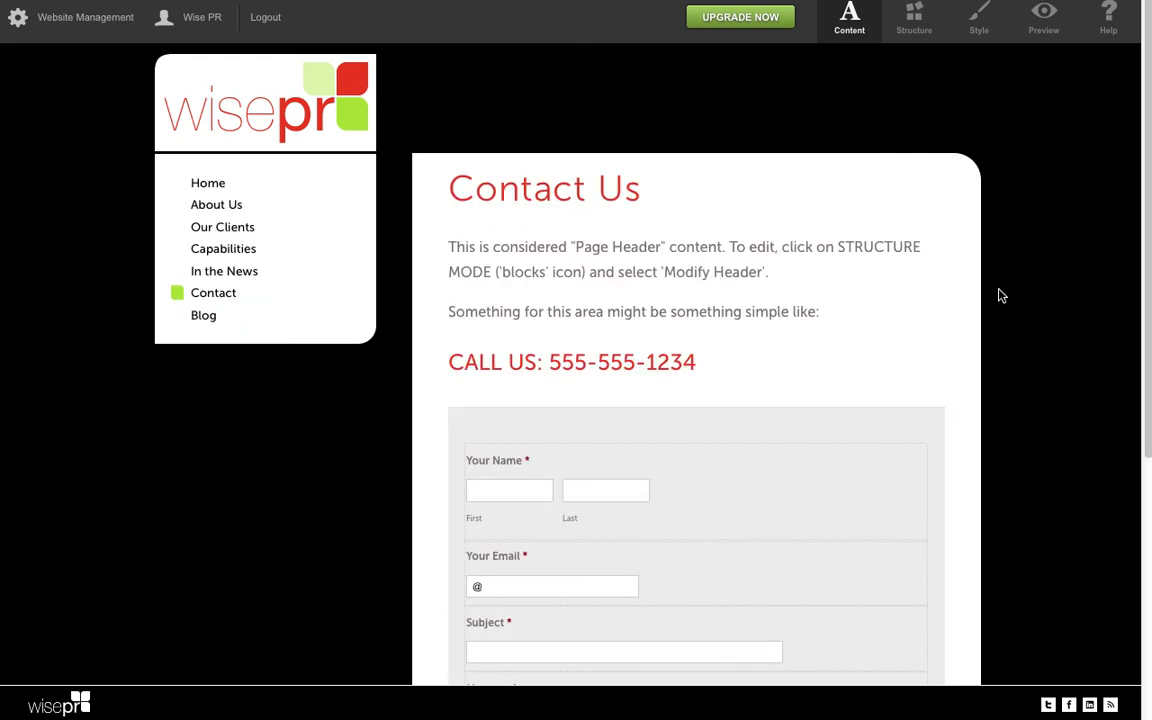
- Open the Contact page's header for modification, review its placeholder text and call-us line, and close it without saving
drag(617, 249, 476, 244)
click(689, 234)
click(903, 32)
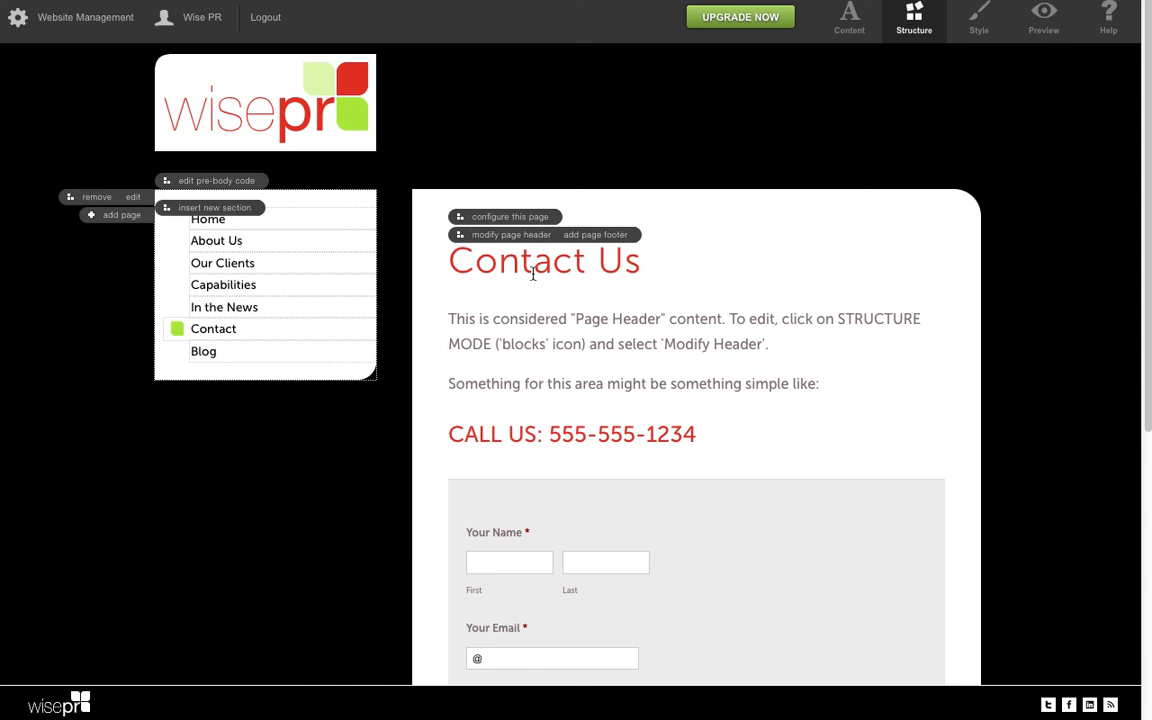
click(492, 238)
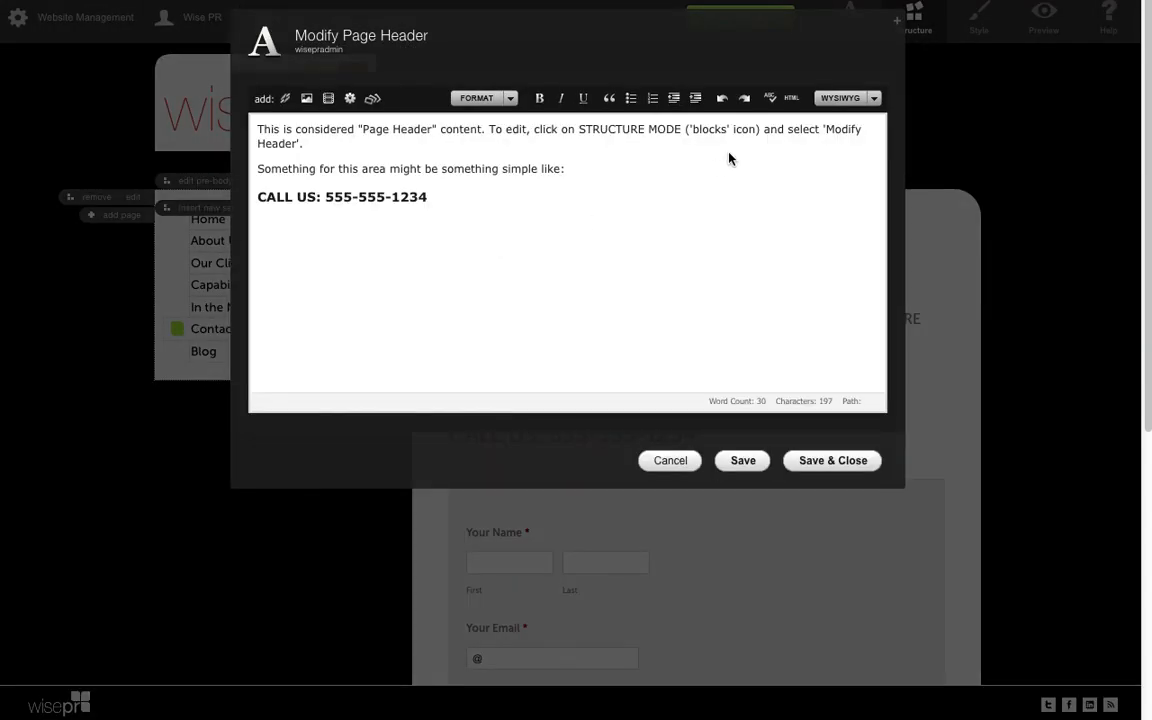
click(257, 131)
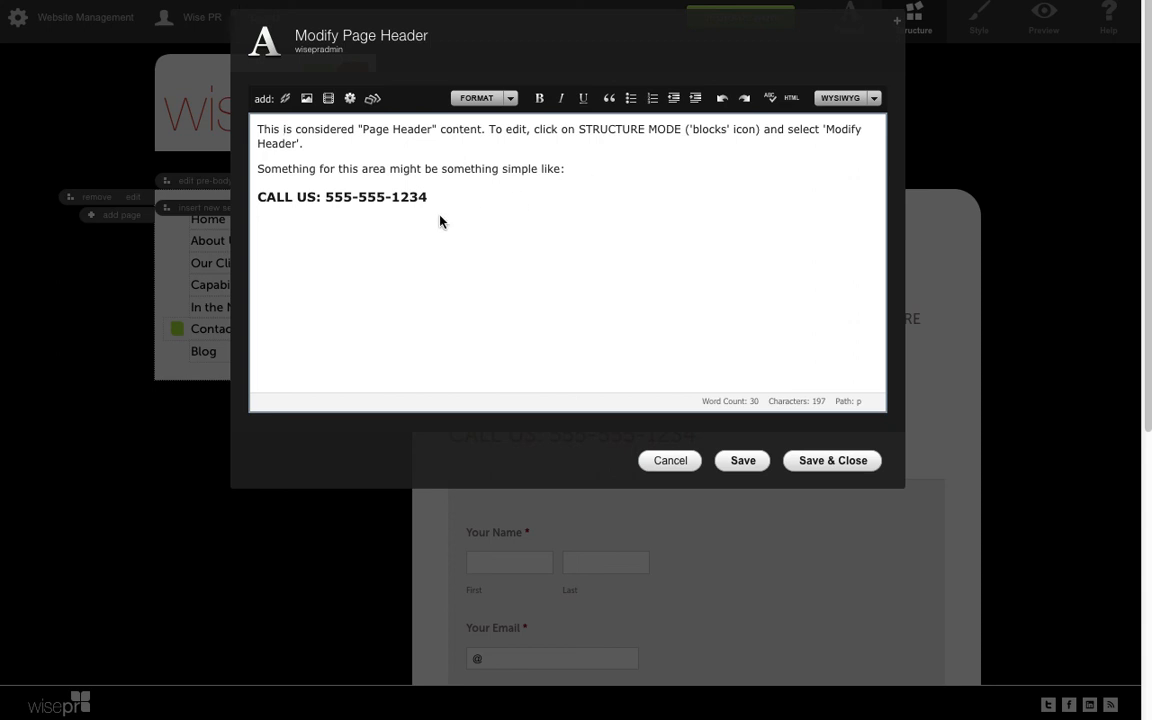
click(393, 197)
click(386, 169)
click(393, 129)
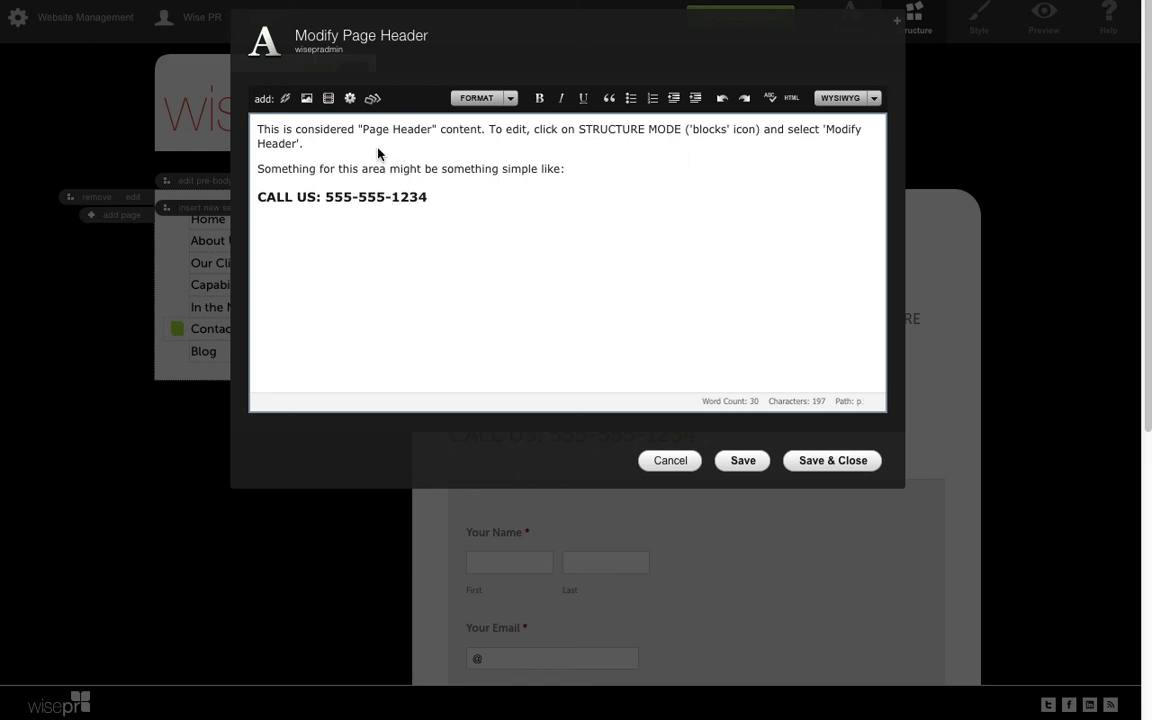
click(504, 204)
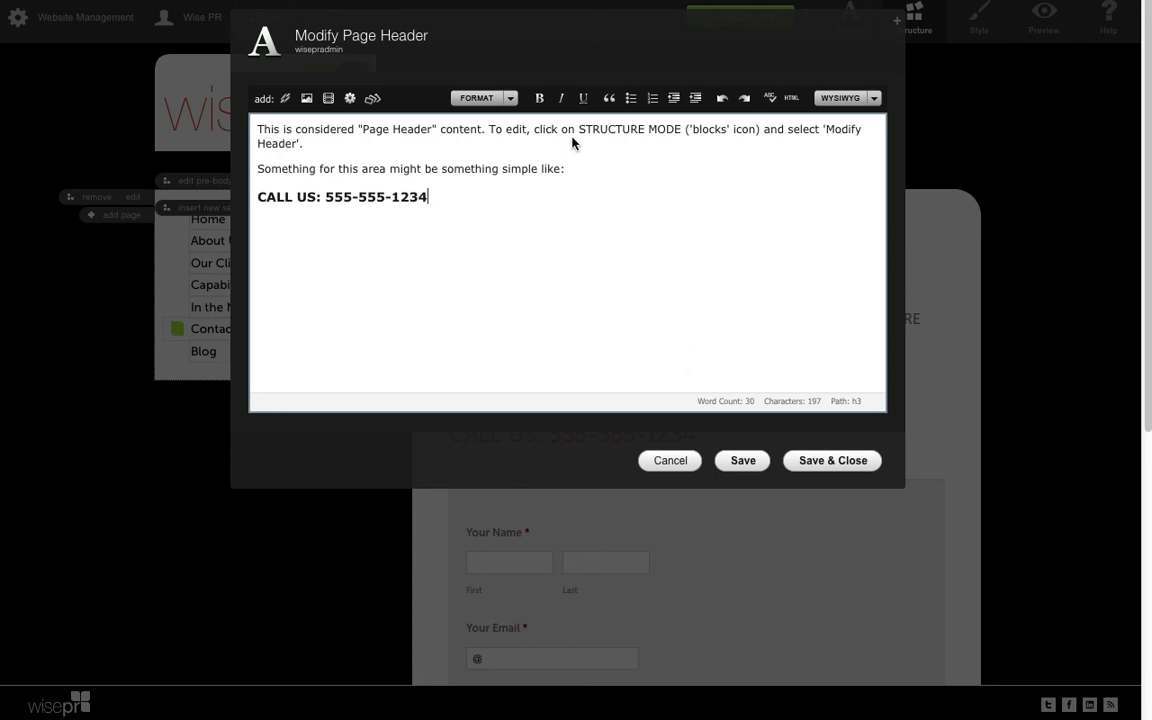
click(686, 466)
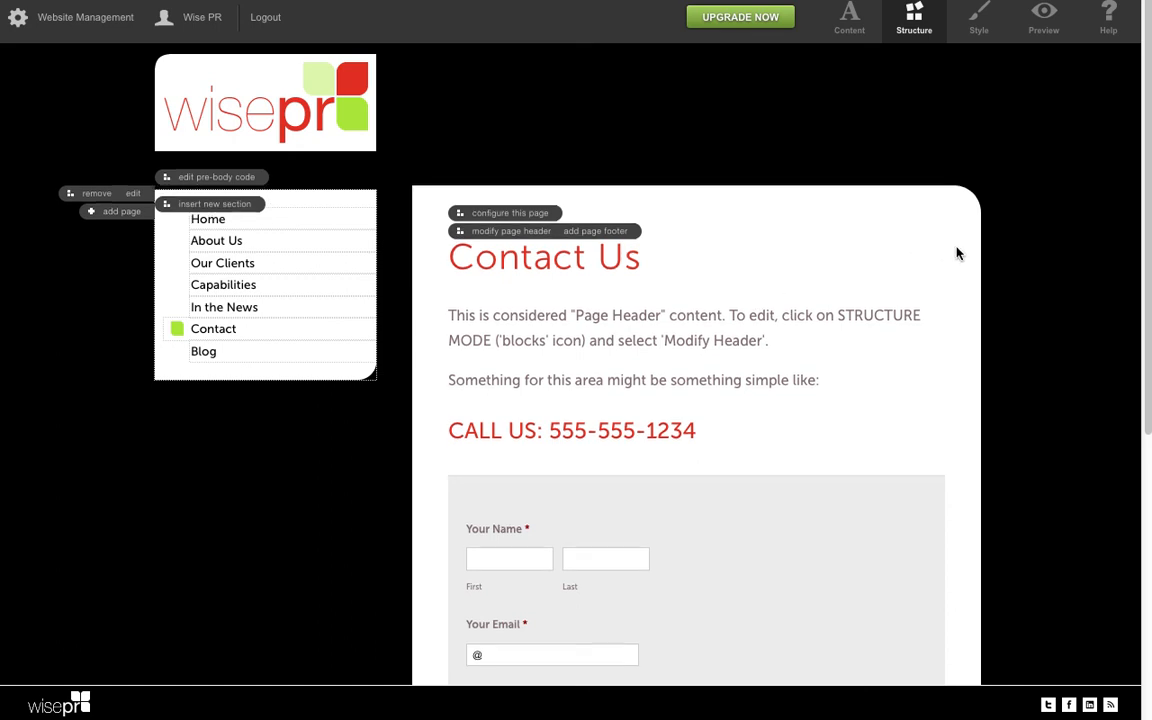
- Look over the contact form and show the properties of its Your Name field in content editing mode
scroll(956, 252, down, 5)
scroll(951, 254, up, 2)
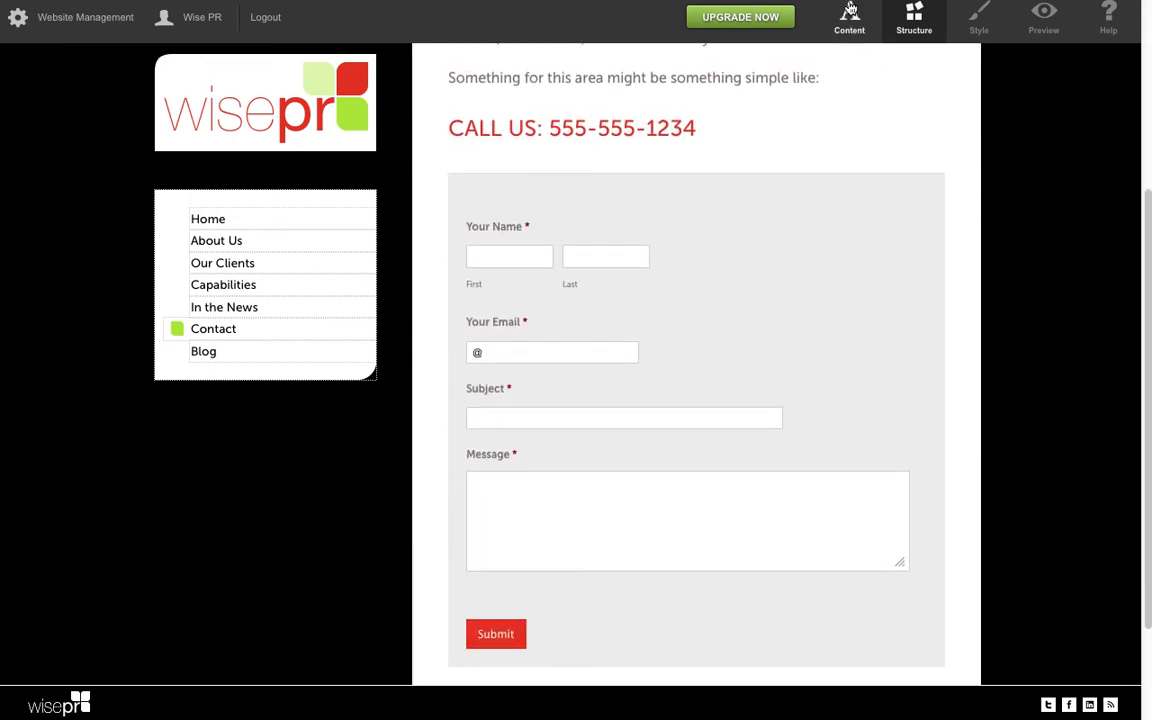
click(849, 17)
click(703, 203)
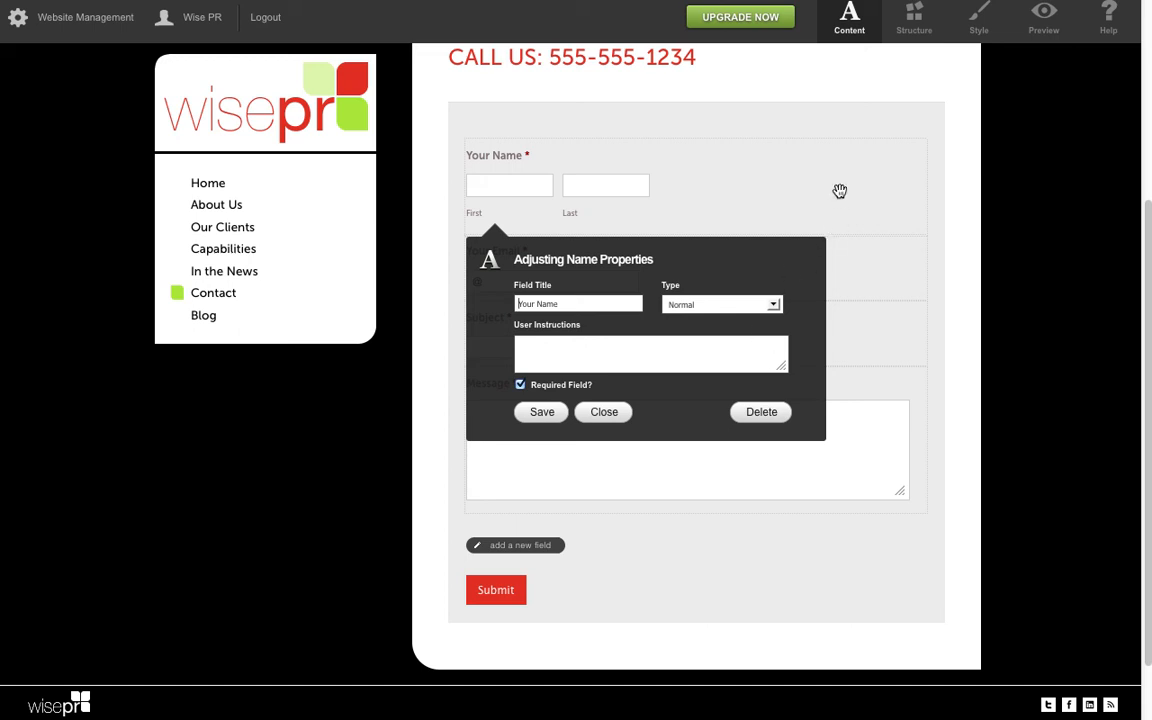
scroll(1071, 247, up, 1)
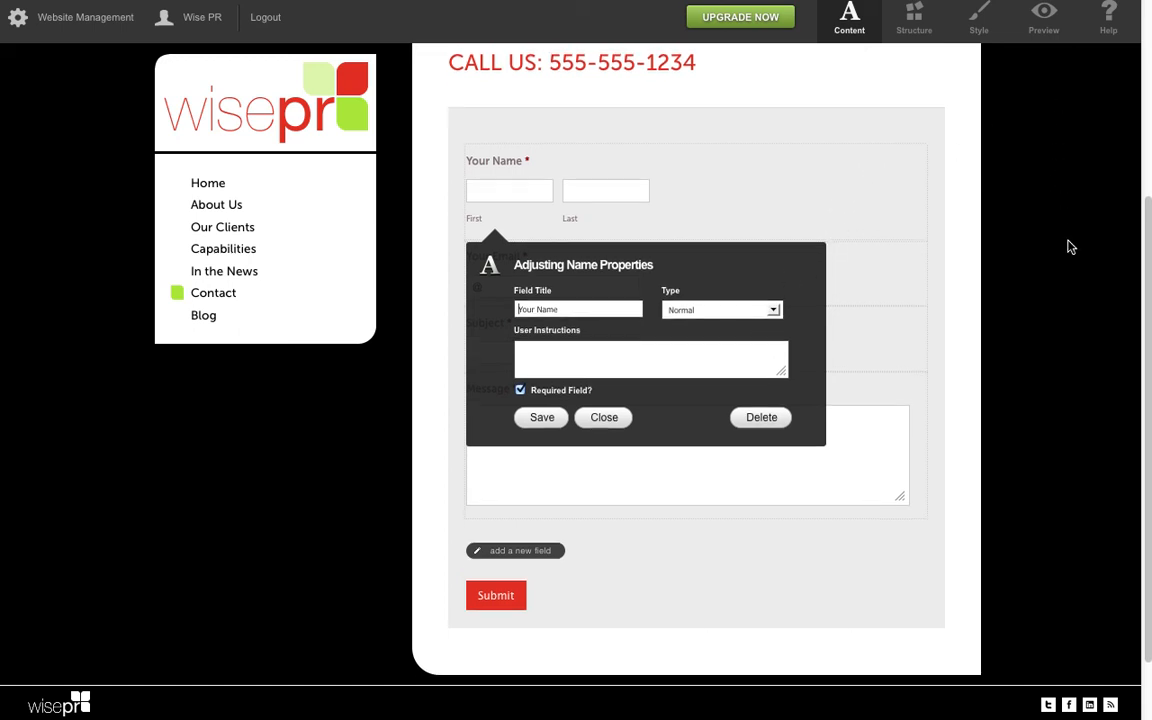
scroll(1071, 247, up, 1)
scroll(1071, 247, down, 2)
scroll(1071, 247, up, 3)
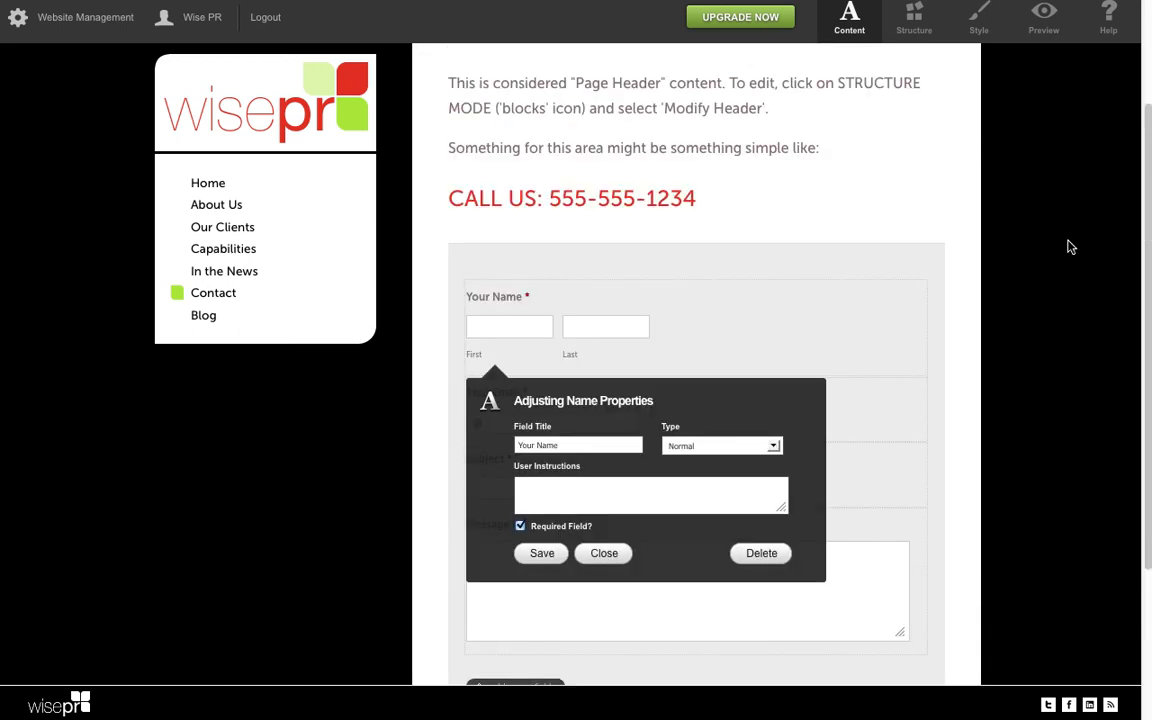
scroll(1071, 247, up, 2)
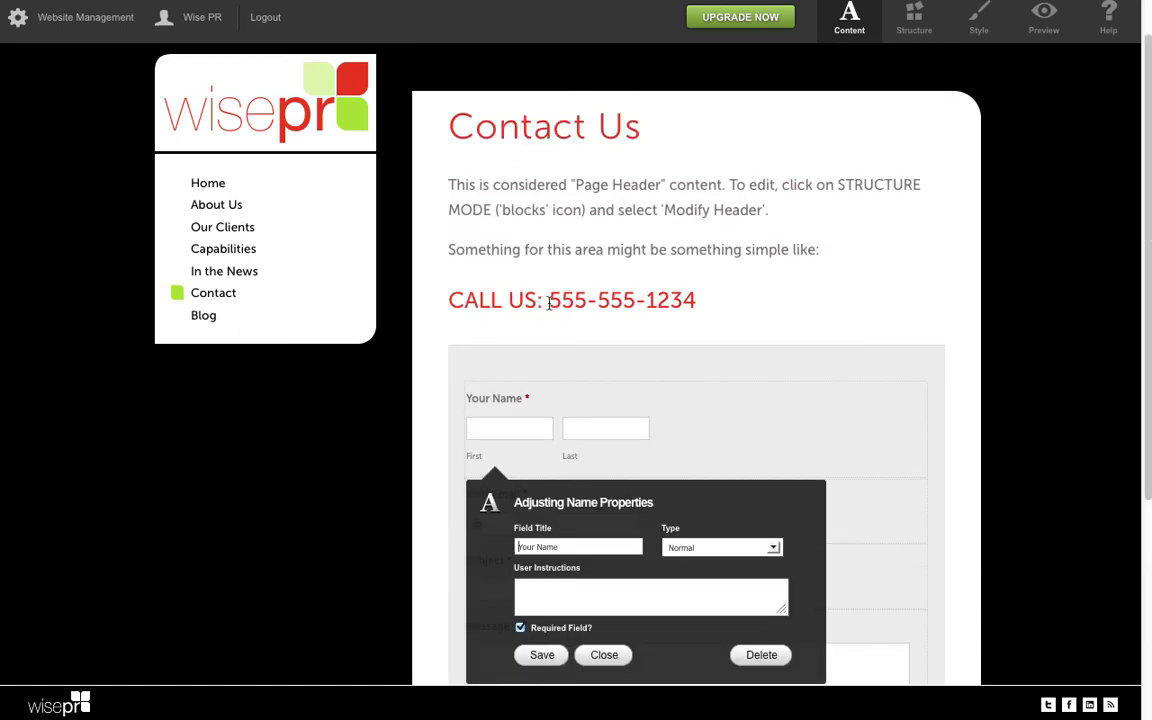
- Preview the Blog page and look through the Taxi Cab Demo Post down to the post below it
click(200, 316)
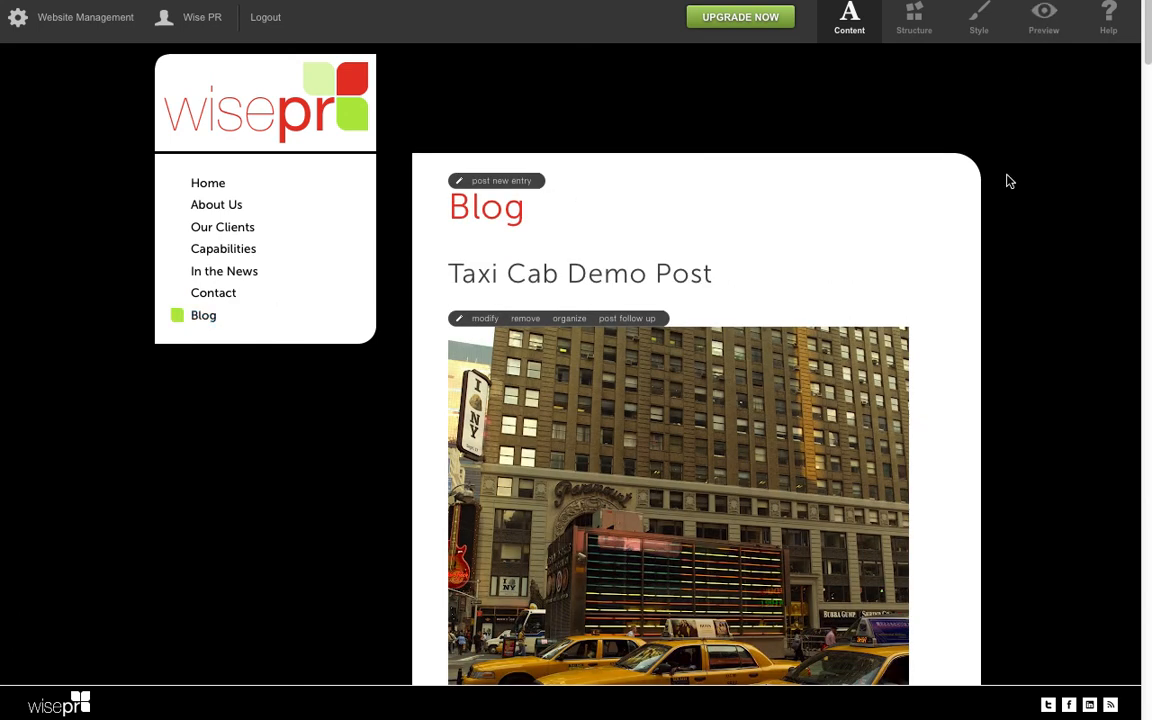
click(1030, 20)
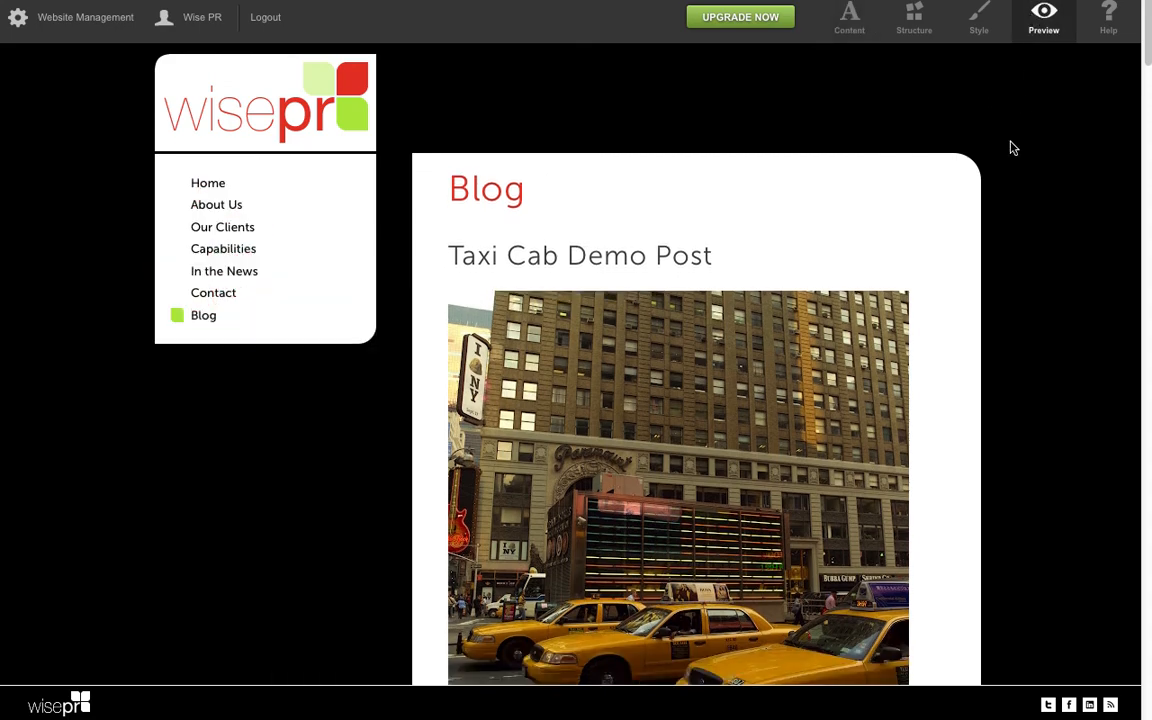
scroll(1013, 148, down, 10)
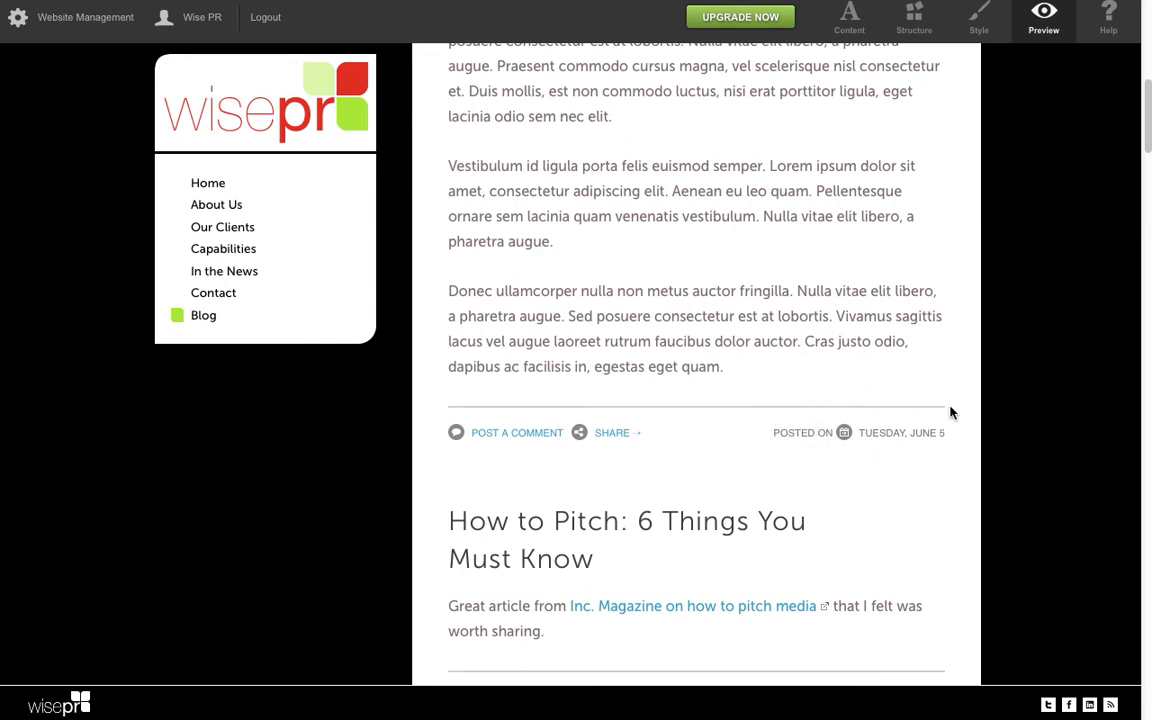
scroll(951, 413, up, 10)
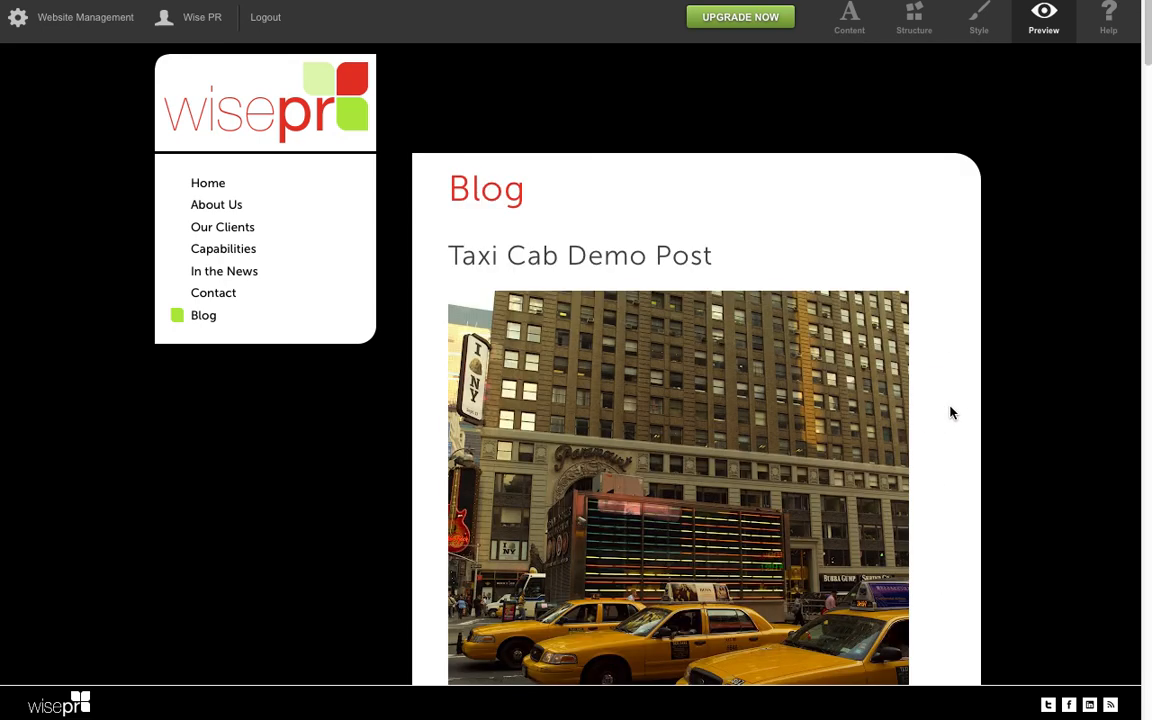
scroll(951, 413, down, 2)
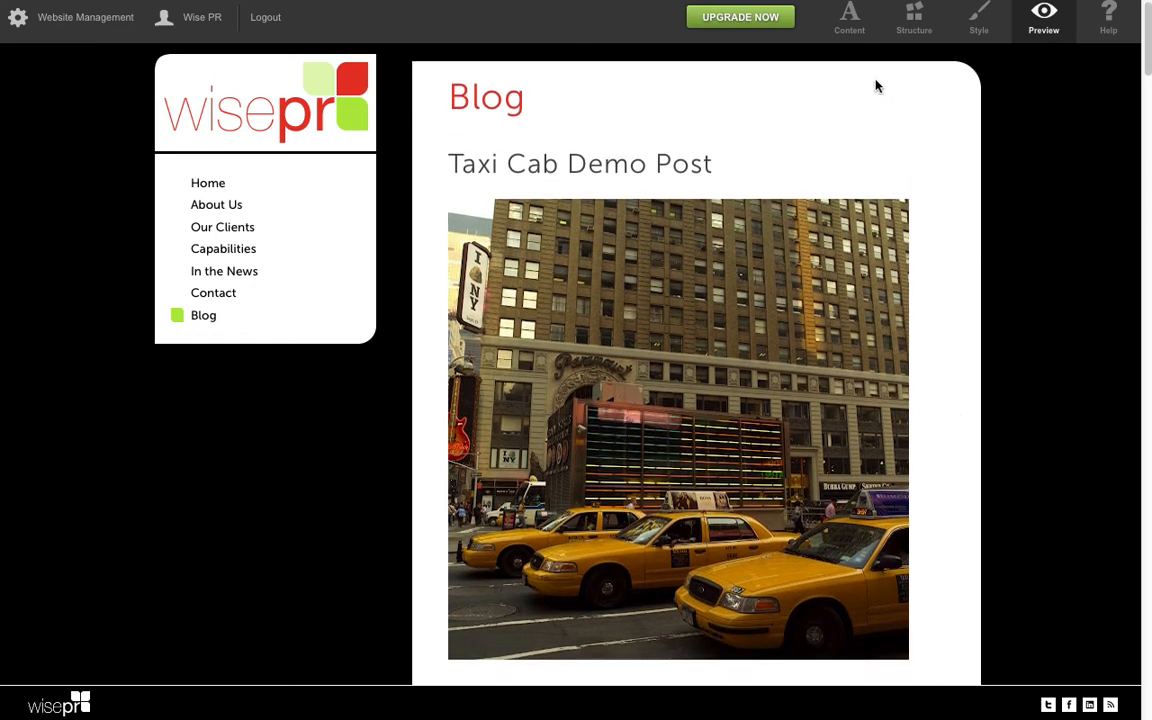
scroll(876, 86, up, 1)
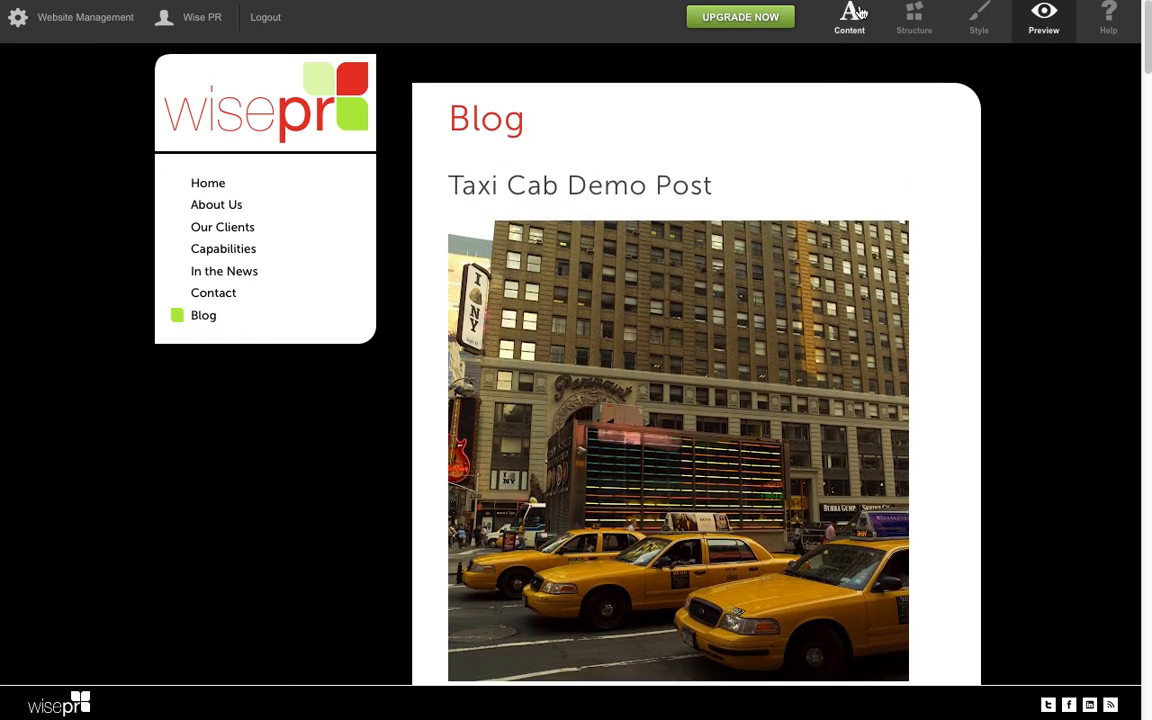
- Open the Taxi Cab Demo Post for modification and set the small taxi image at its end to Inline placement
click(852, 16)
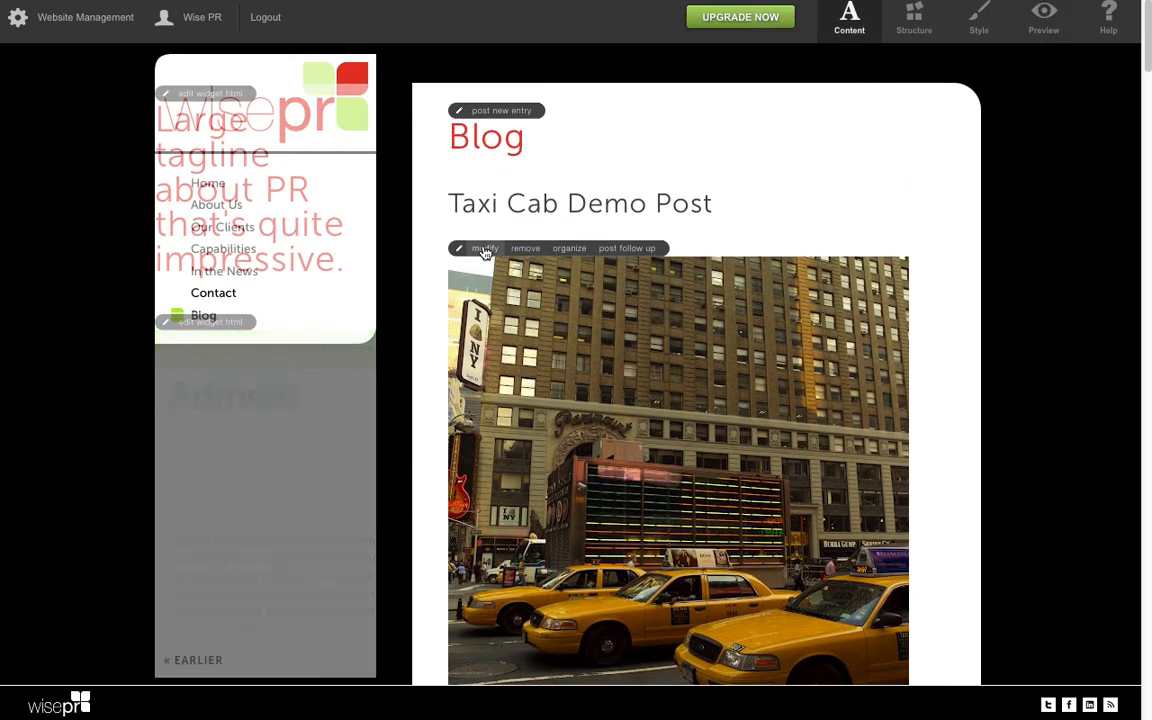
click(484, 249)
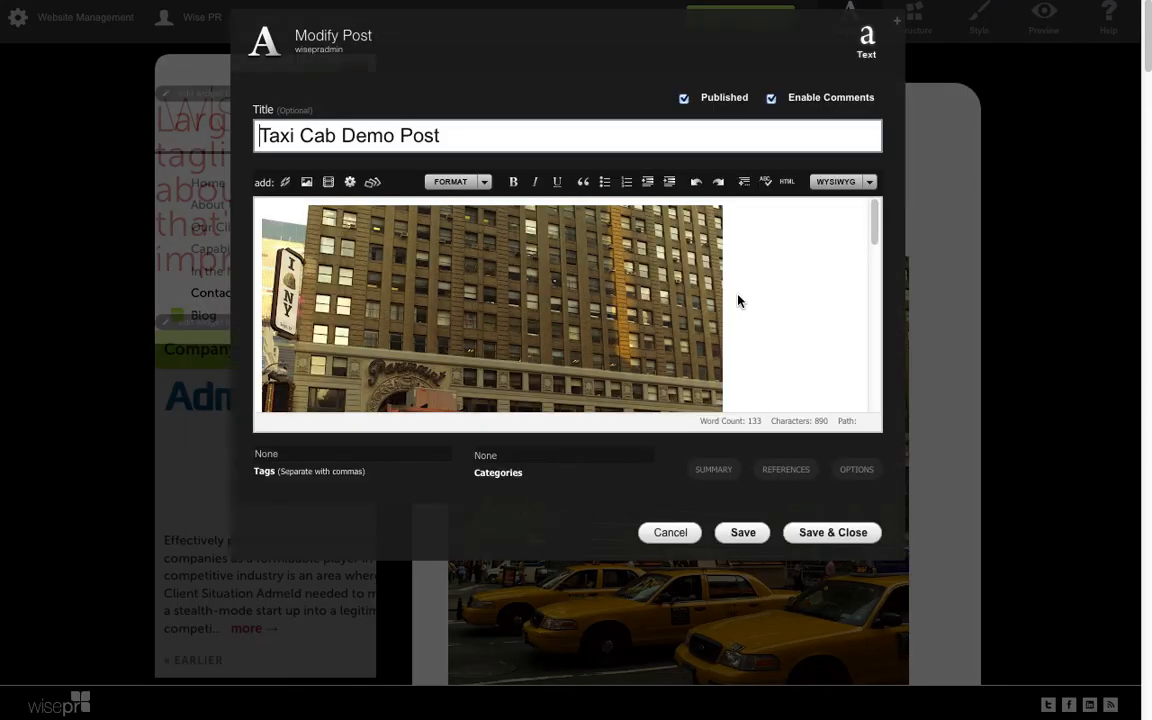
scroll(802, 322, down, 10)
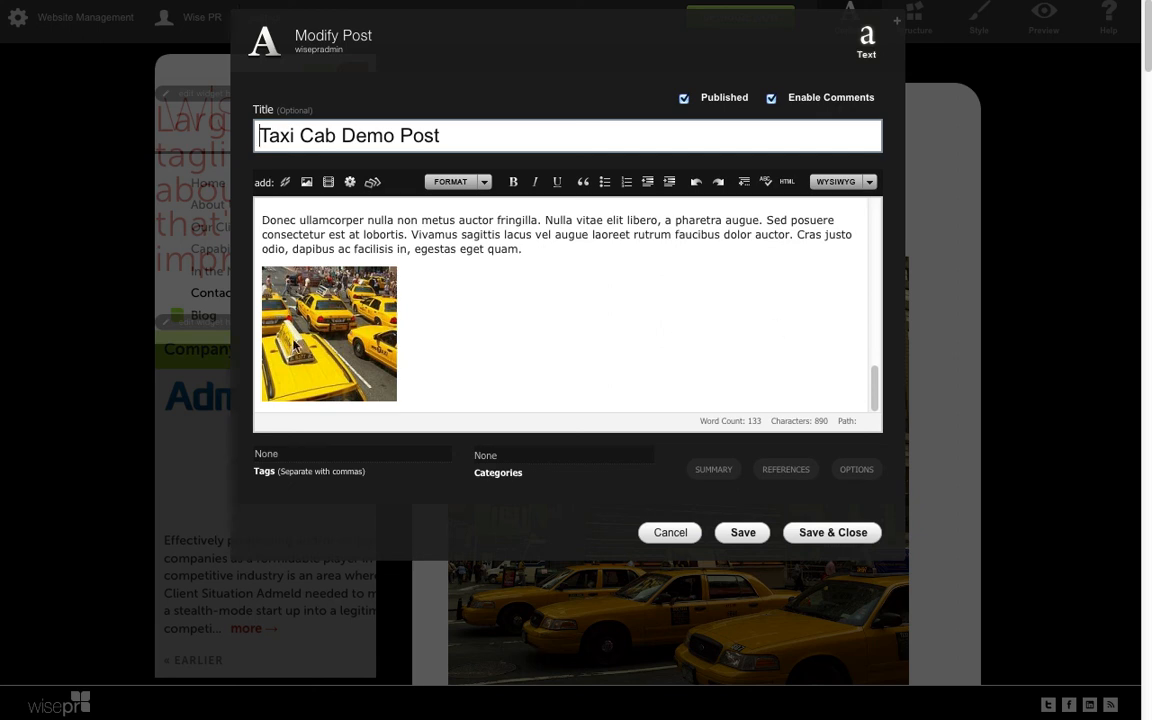
click(307, 312)
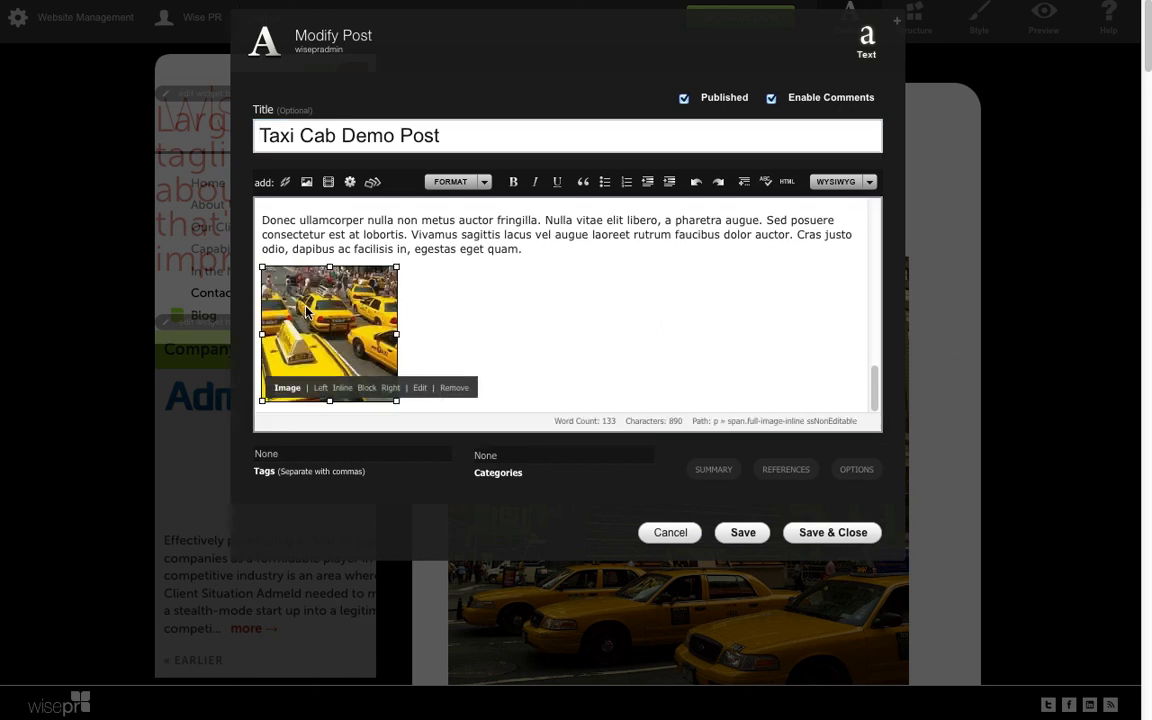
click(338, 389)
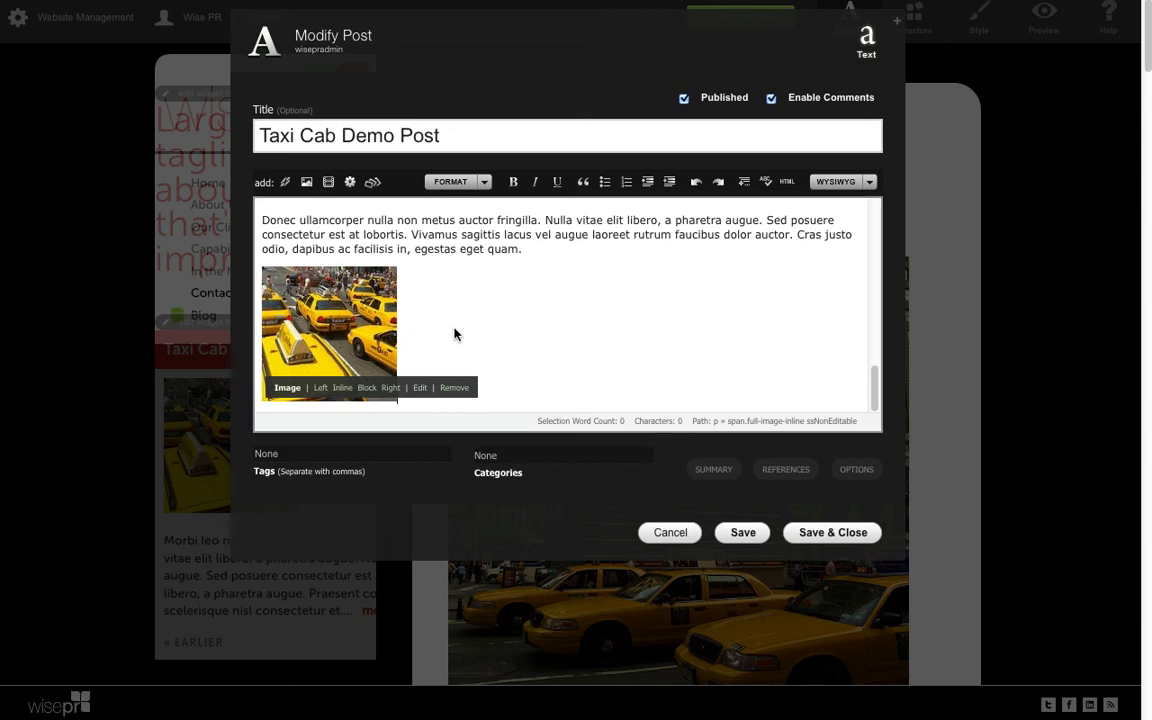
click(453, 334)
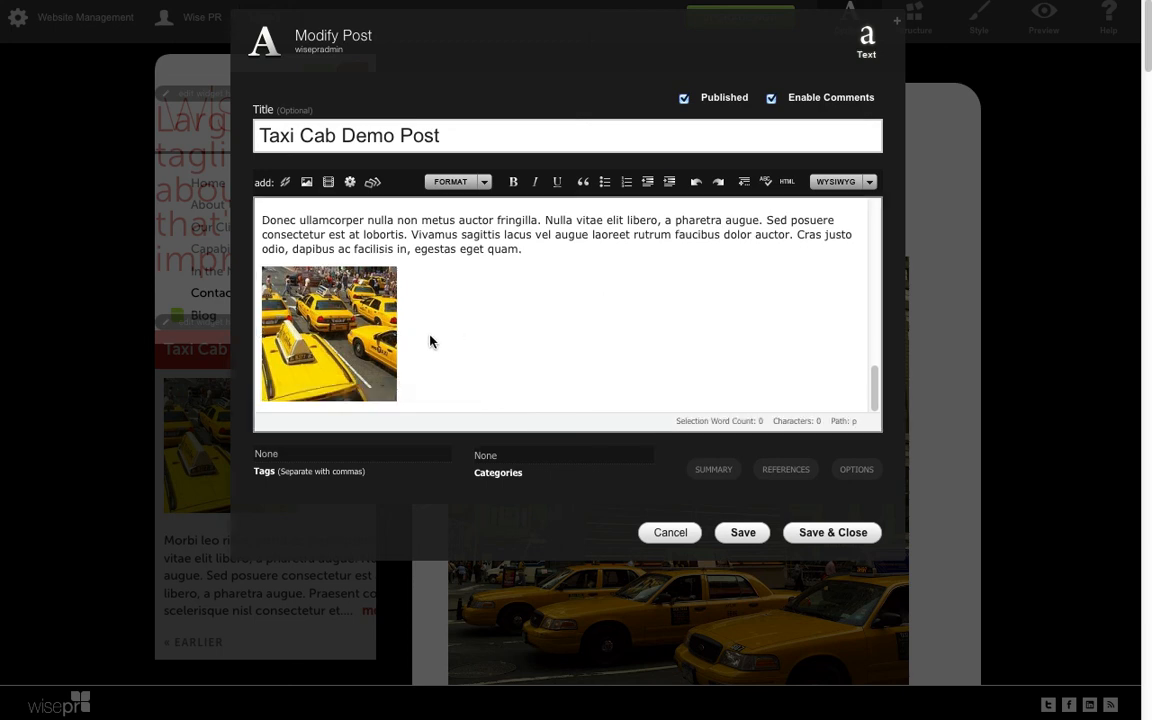
- Examine the placement options of the post's small taxi image and large street photo, and the final text paragraph
click(338, 332)
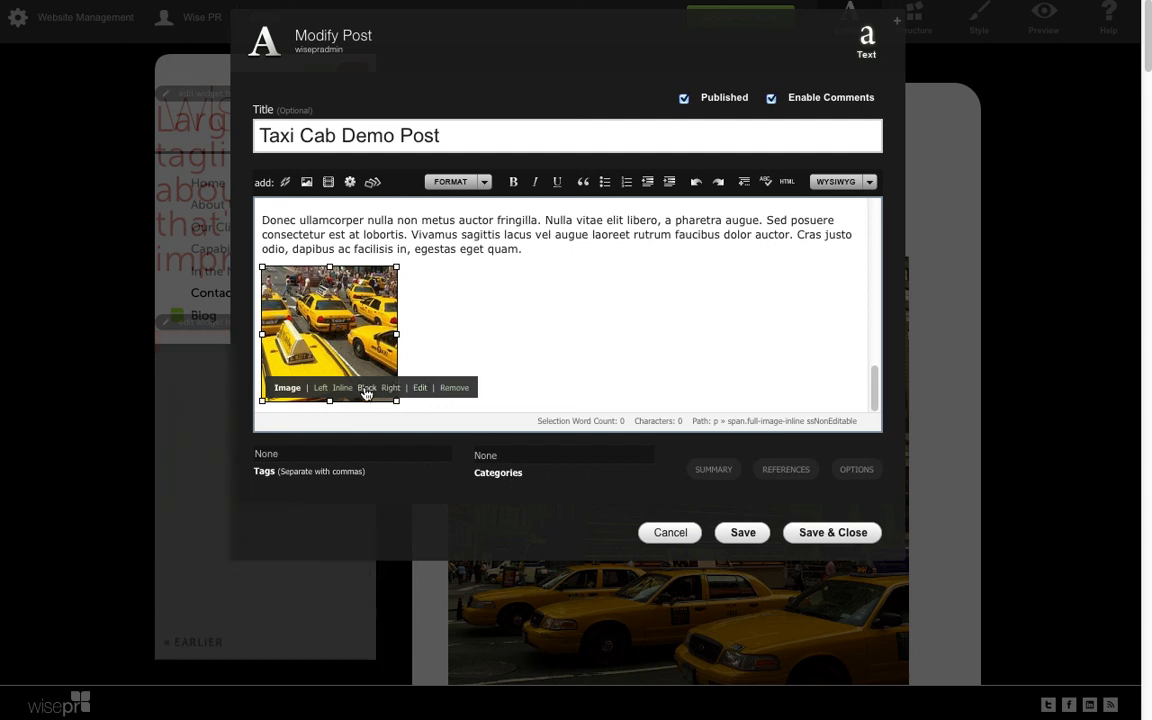
click(473, 324)
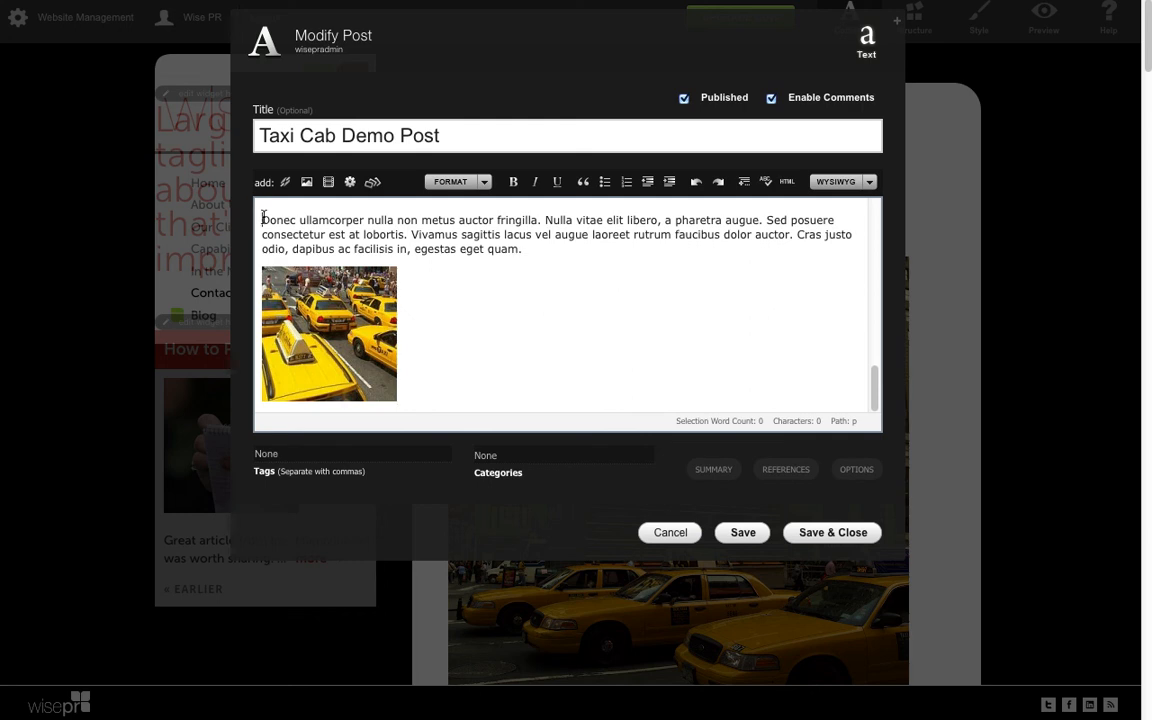
drag(262, 218, 522, 250)
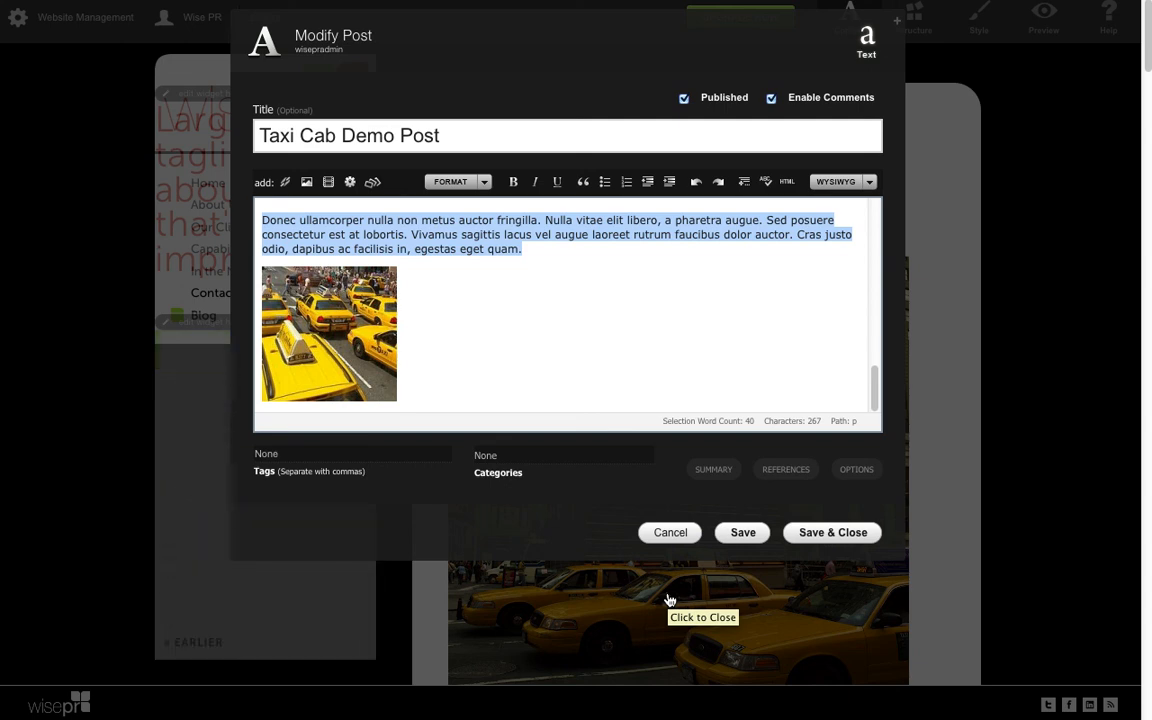
click(642, 321)
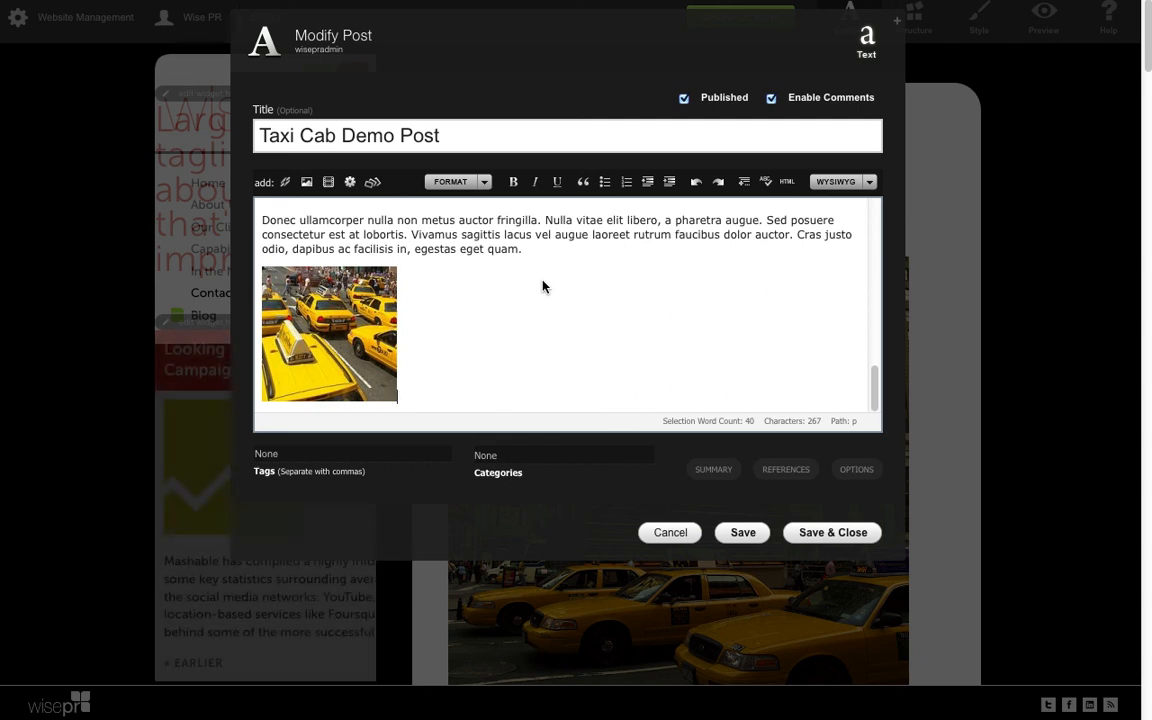
scroll(543, 285, up, 5)
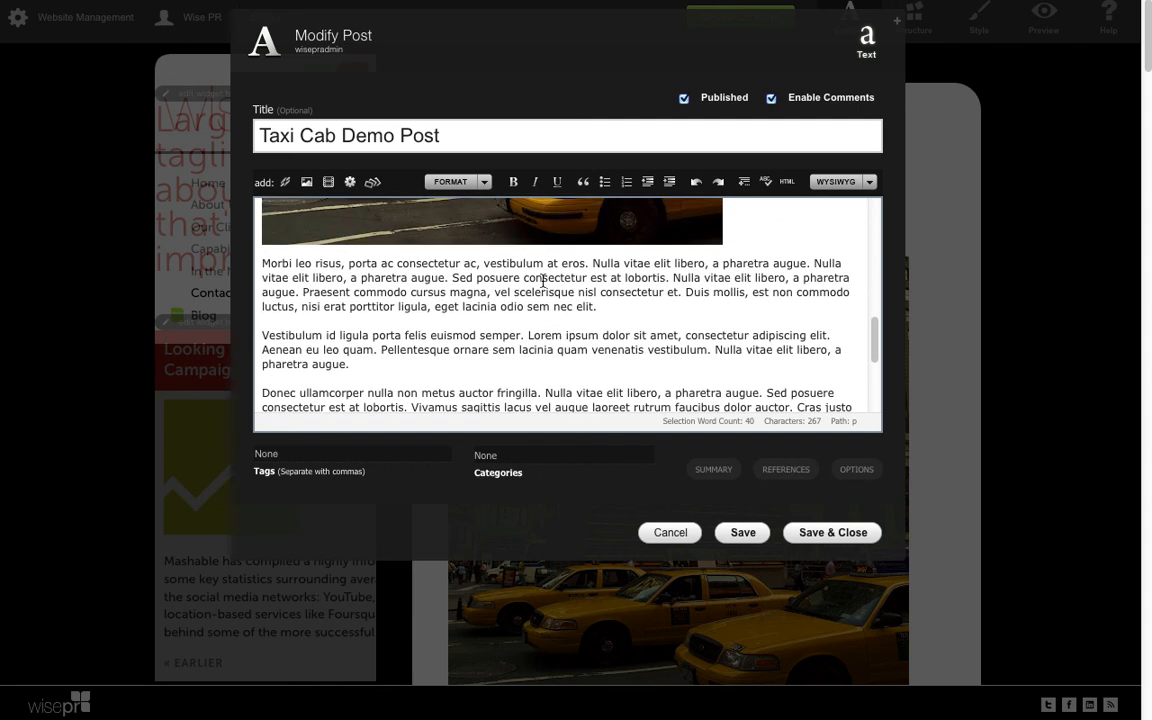
click(543, 277)
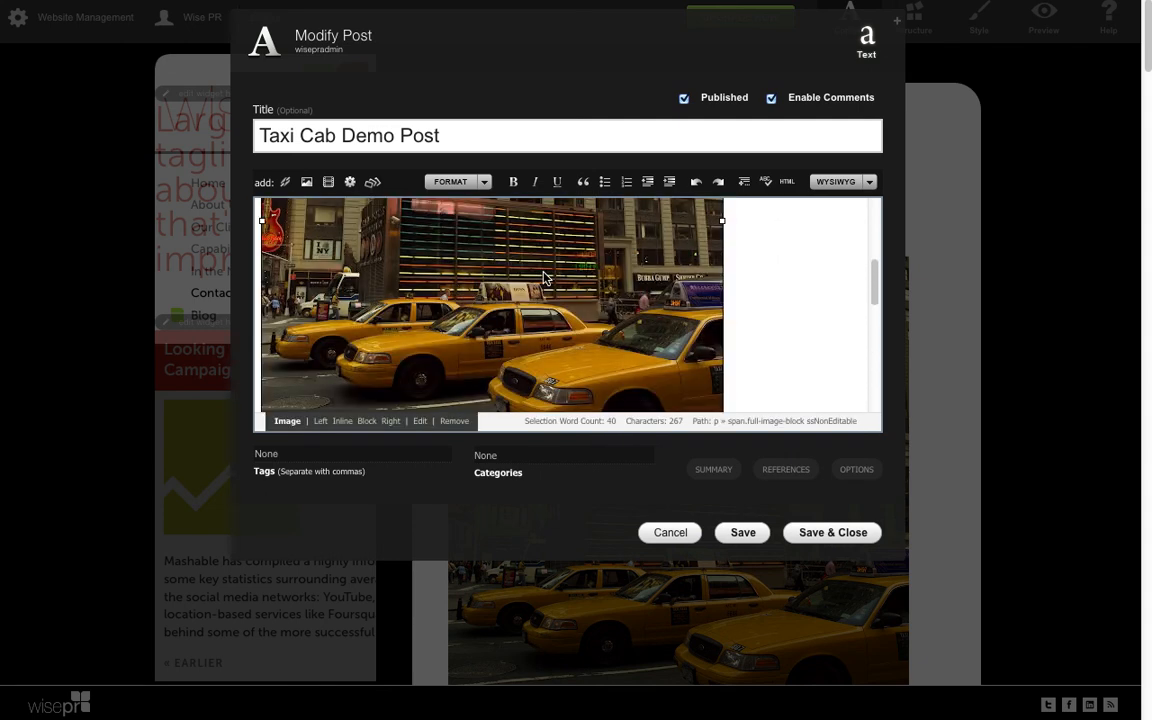
scroll(790, 304, down, 5)
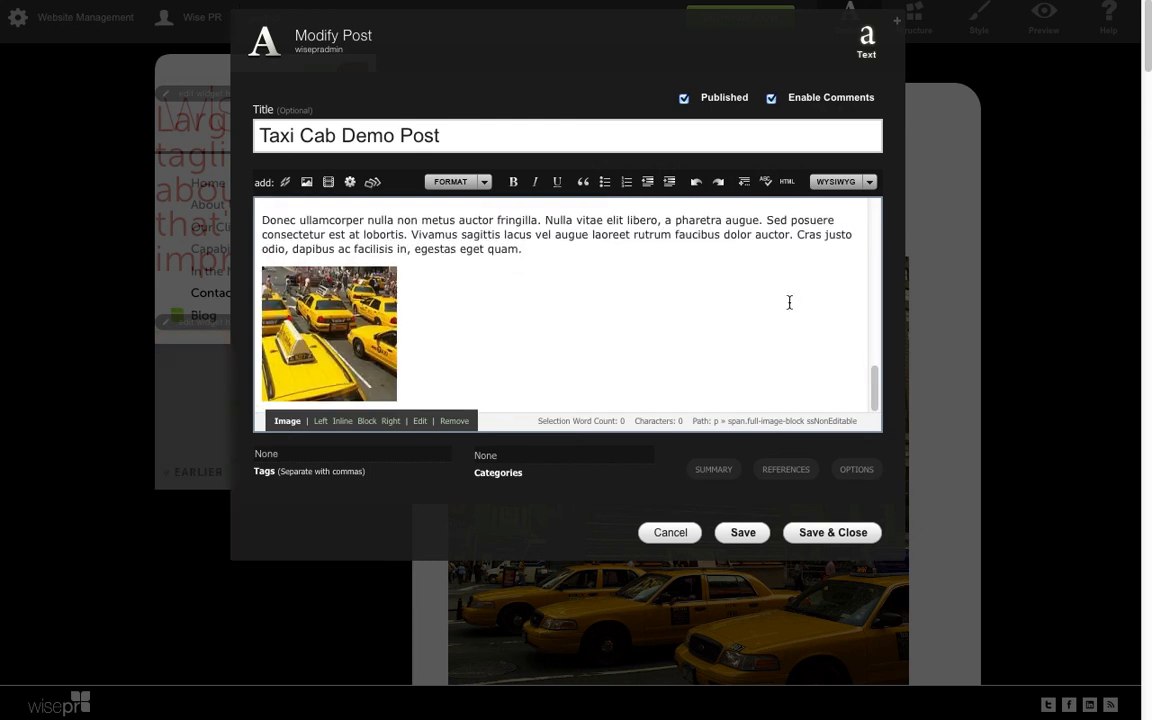
- Set the small taxi image to Inline, inspect its span class in the post's HTML source, and close the post without saving
click(365, 338)
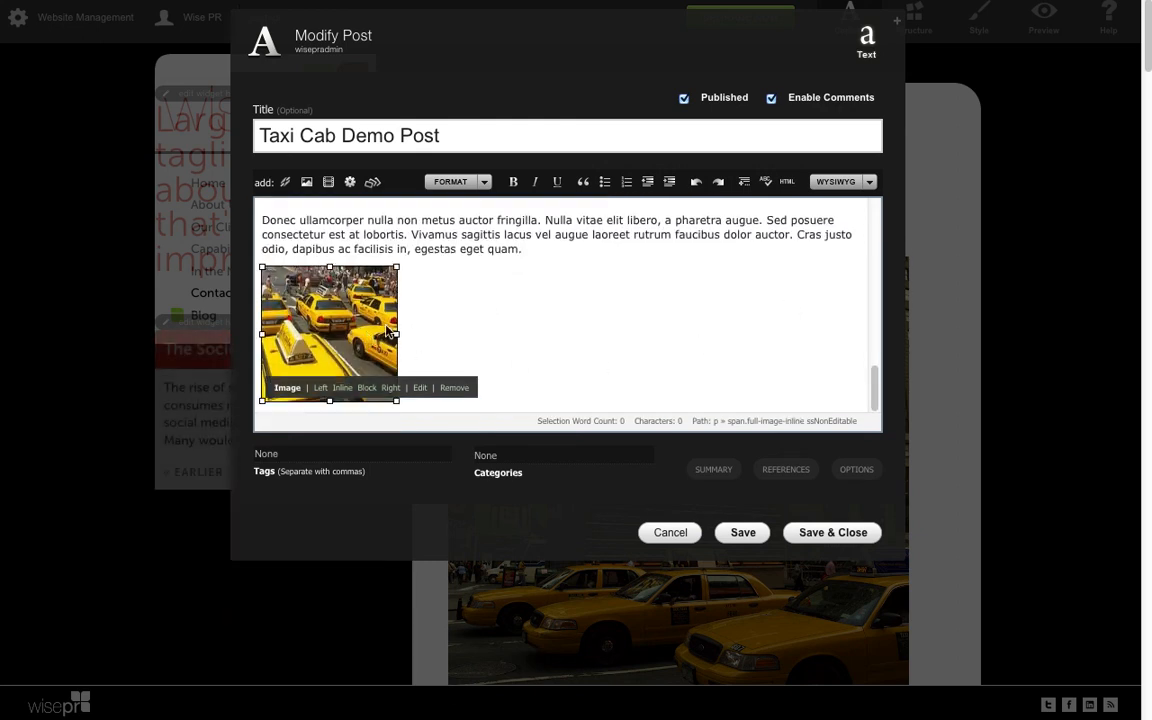
click(786, 184)
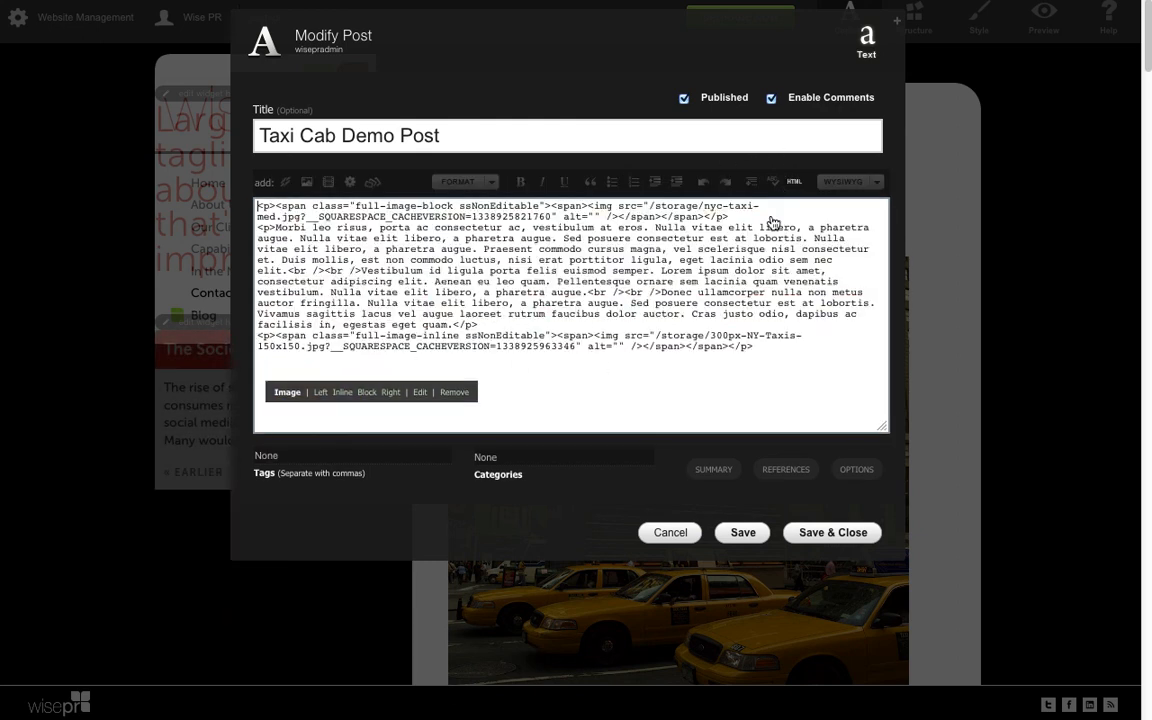
right_click(352, 328)
click(404, 164)
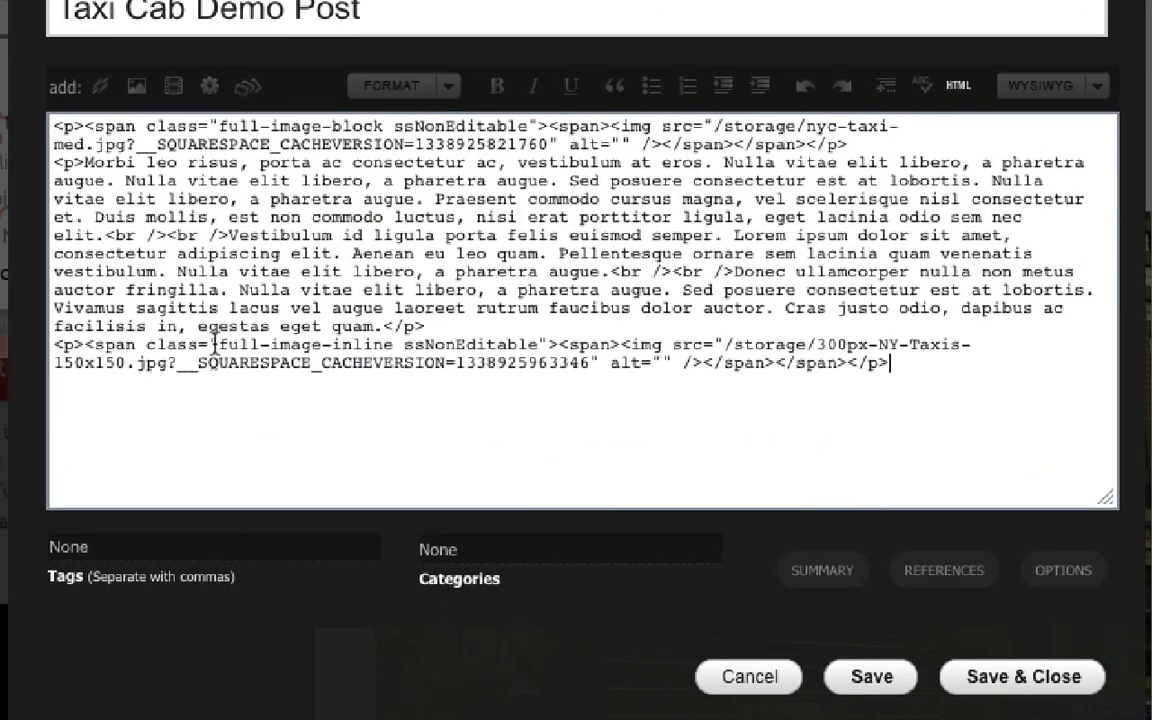
drag(218, 344, 538, 344)
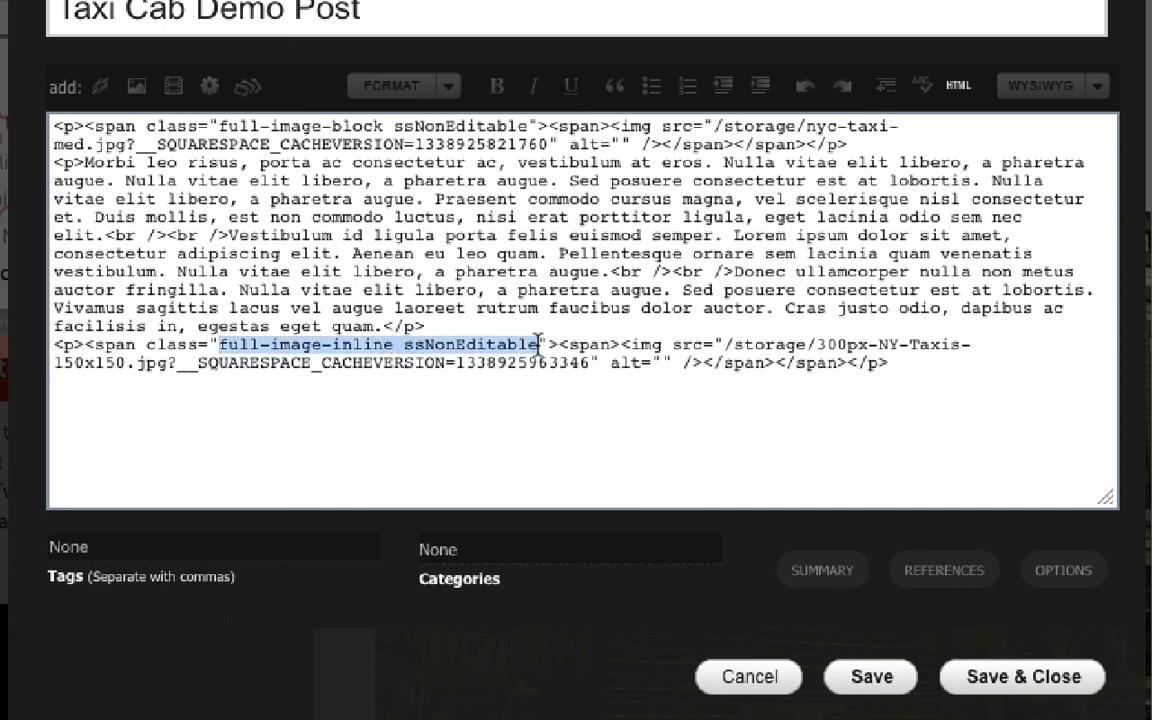
click(591, 290)
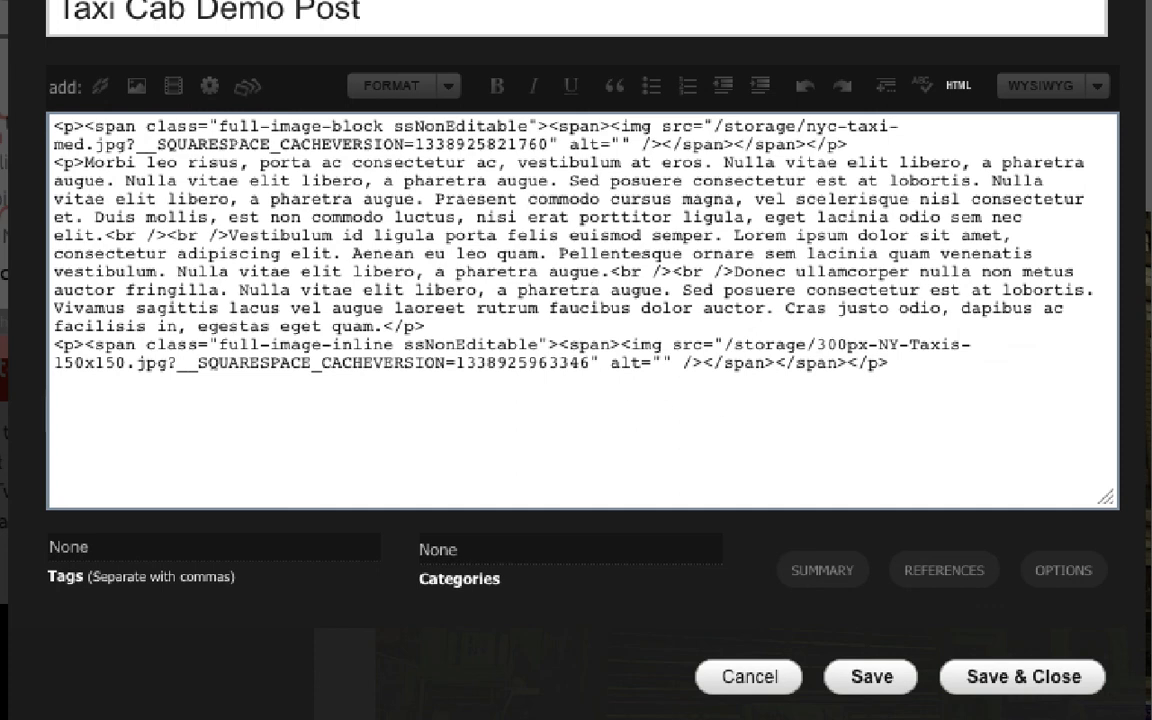
click(748, 678)
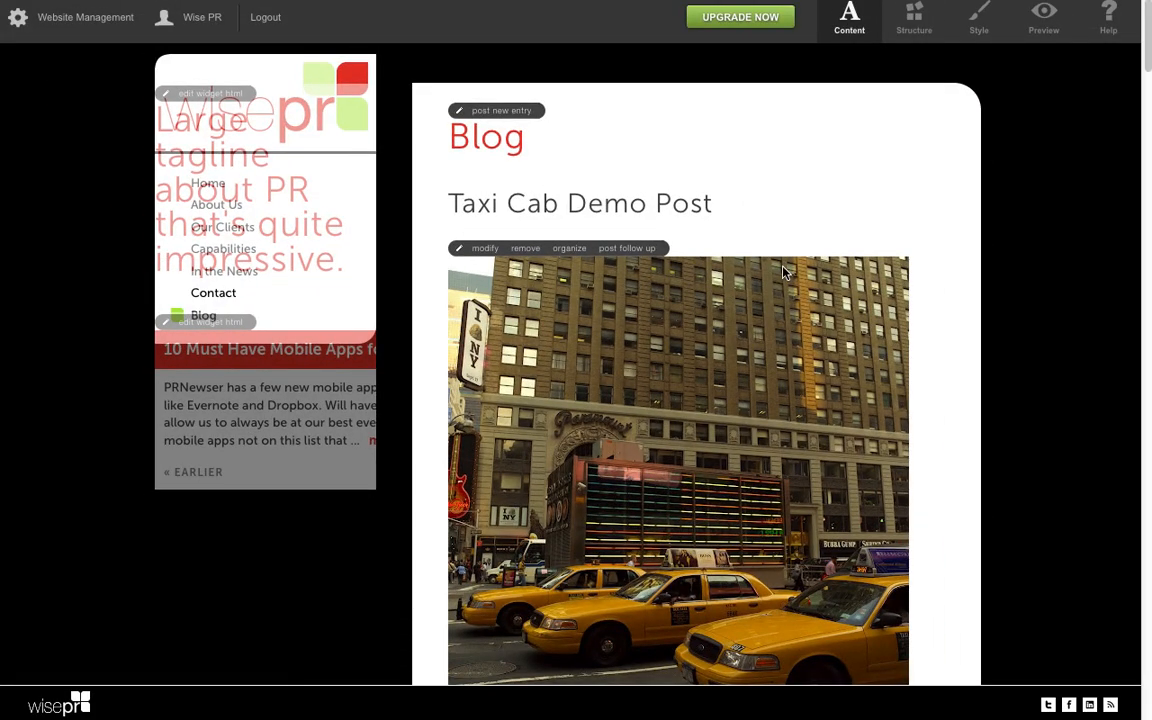
- Remove the Taxi Cab Demo Post from the blog and check the Blog and Home pages in preview
click(526, 250)
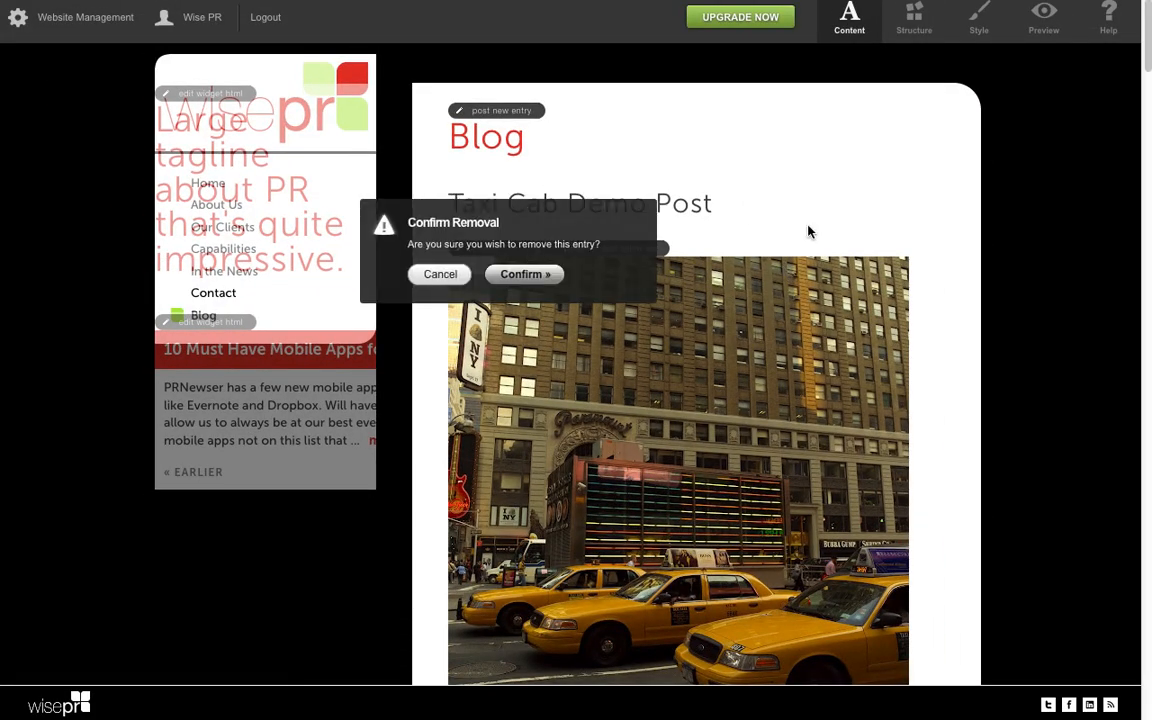
click(559, 274)
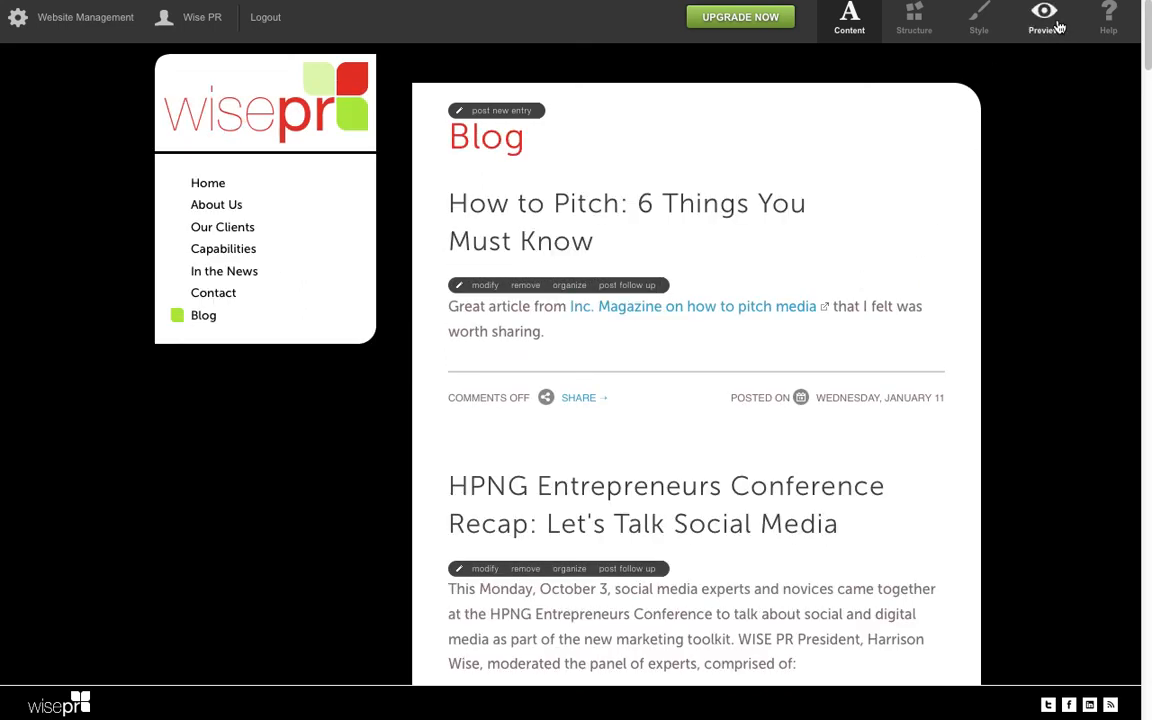
click(1055, 24)
scroll(1010, 455, down, 5)
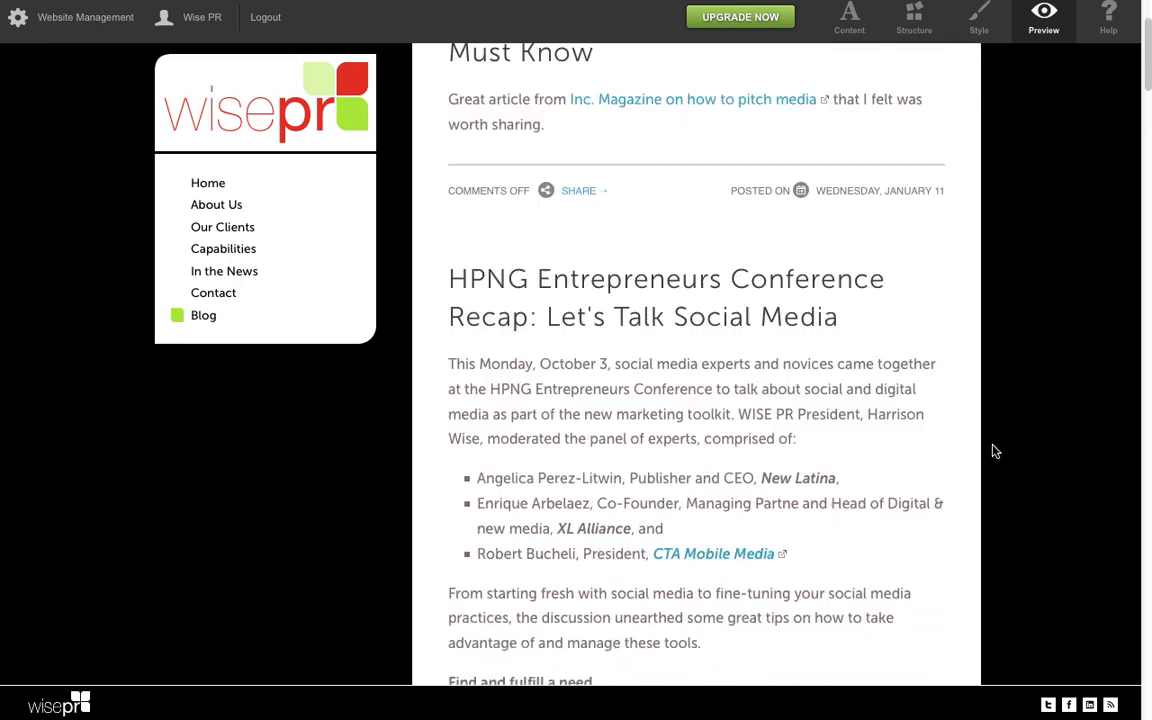
scroll(993, 450, up, 4)
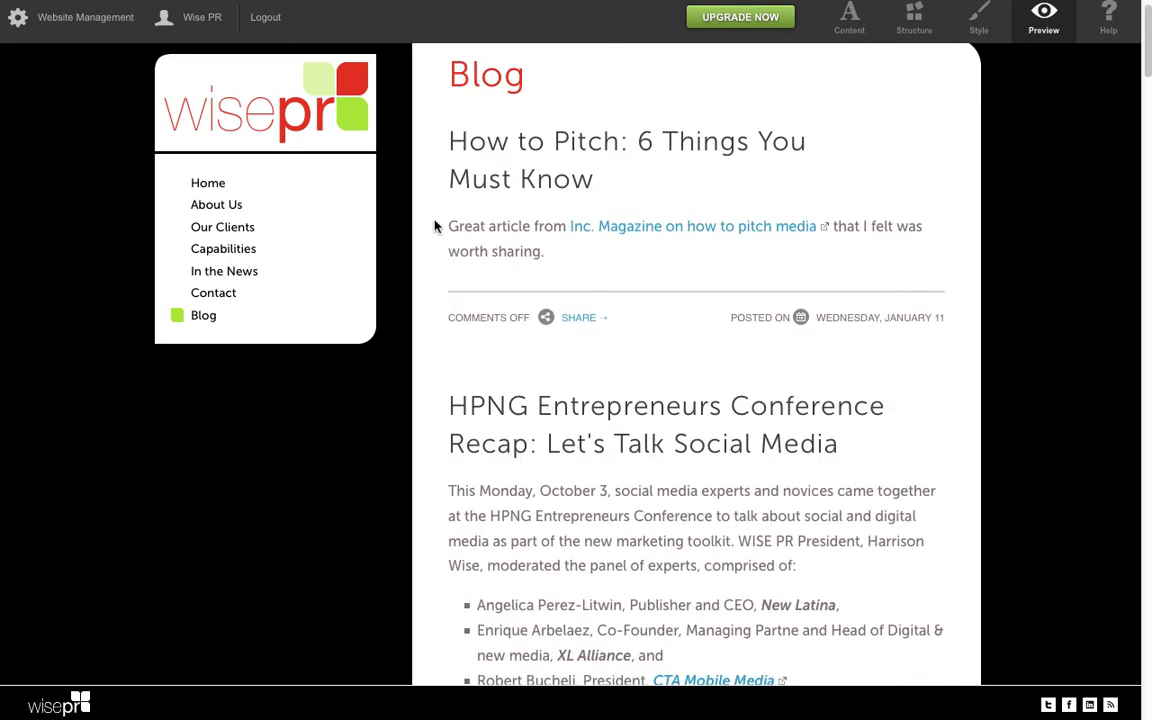
click(193, 190)
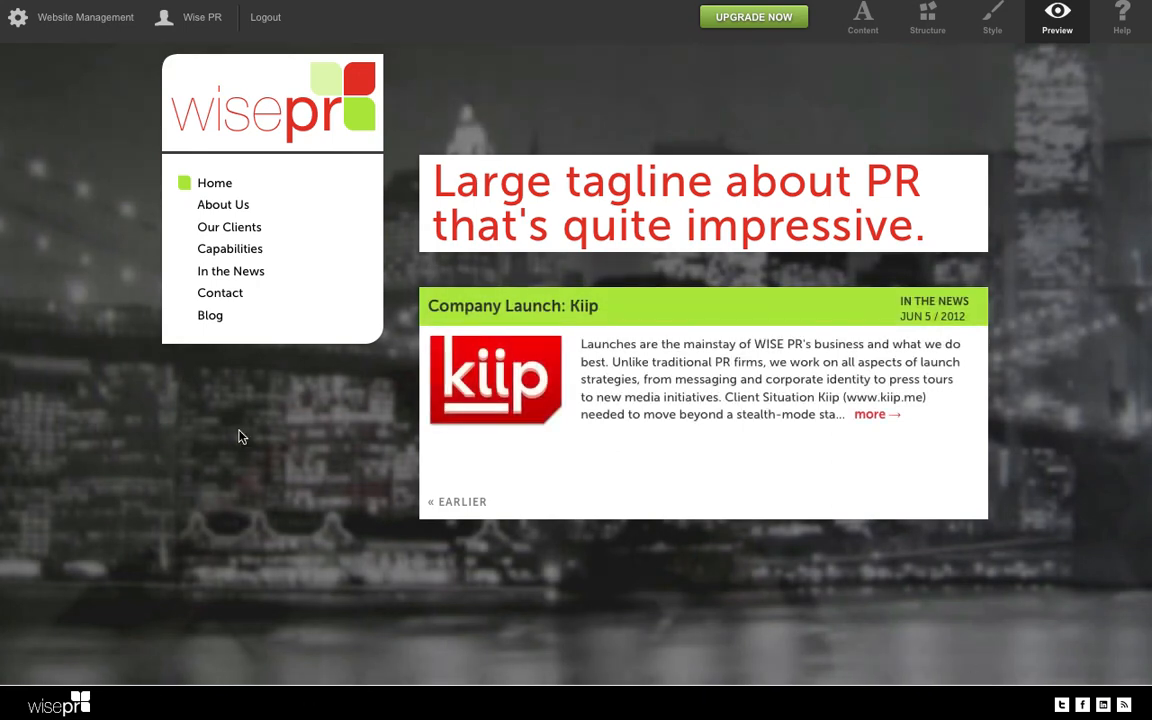
- Open the Code Injection section of Website Settings and display the Post-content HTML region's code
click(85, 17)
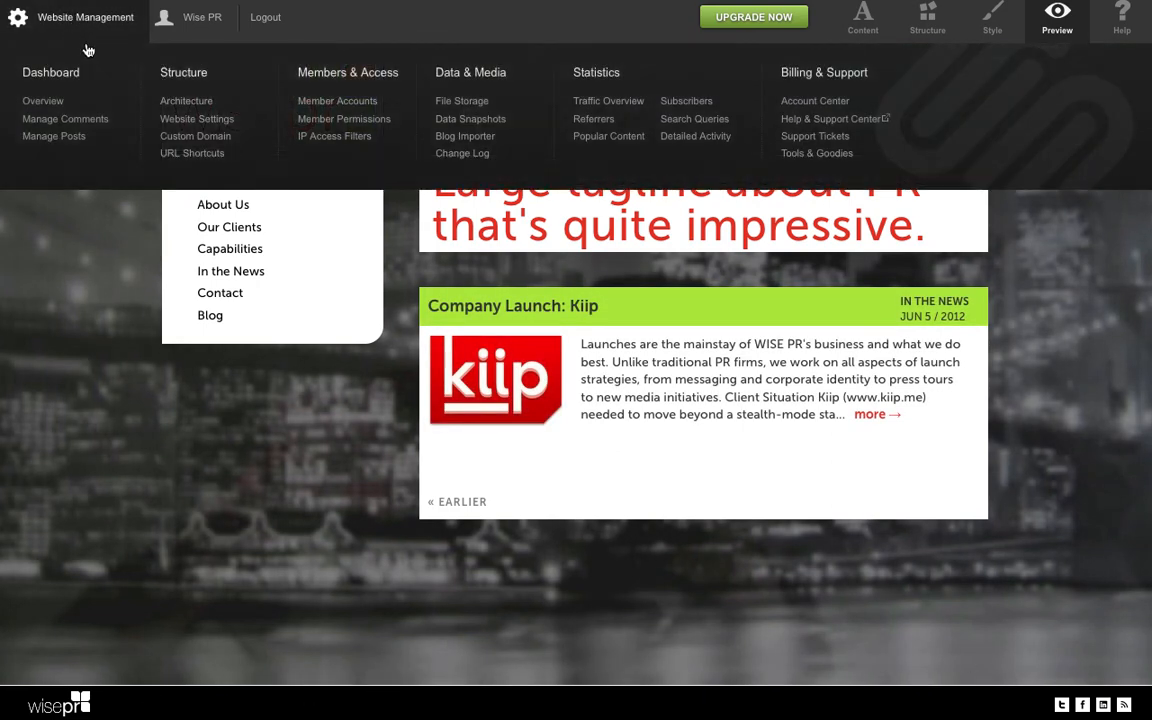
click(198, 121)
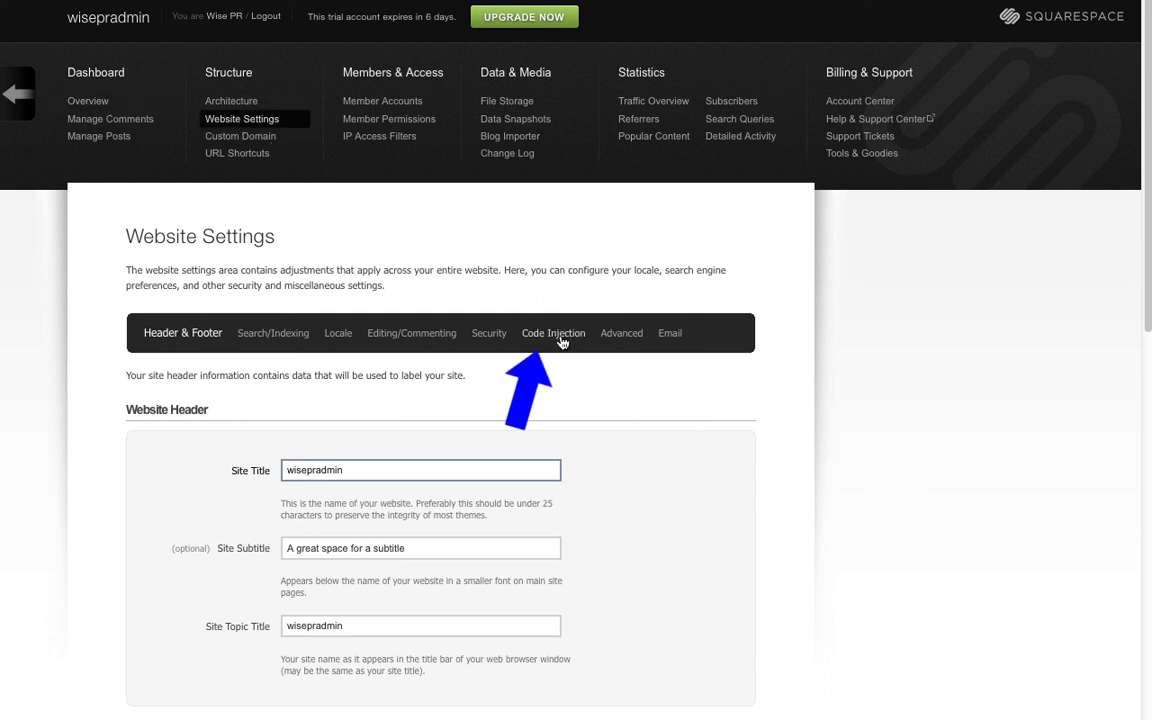
click(560, 342)
scroll(771, 470, down, 3)
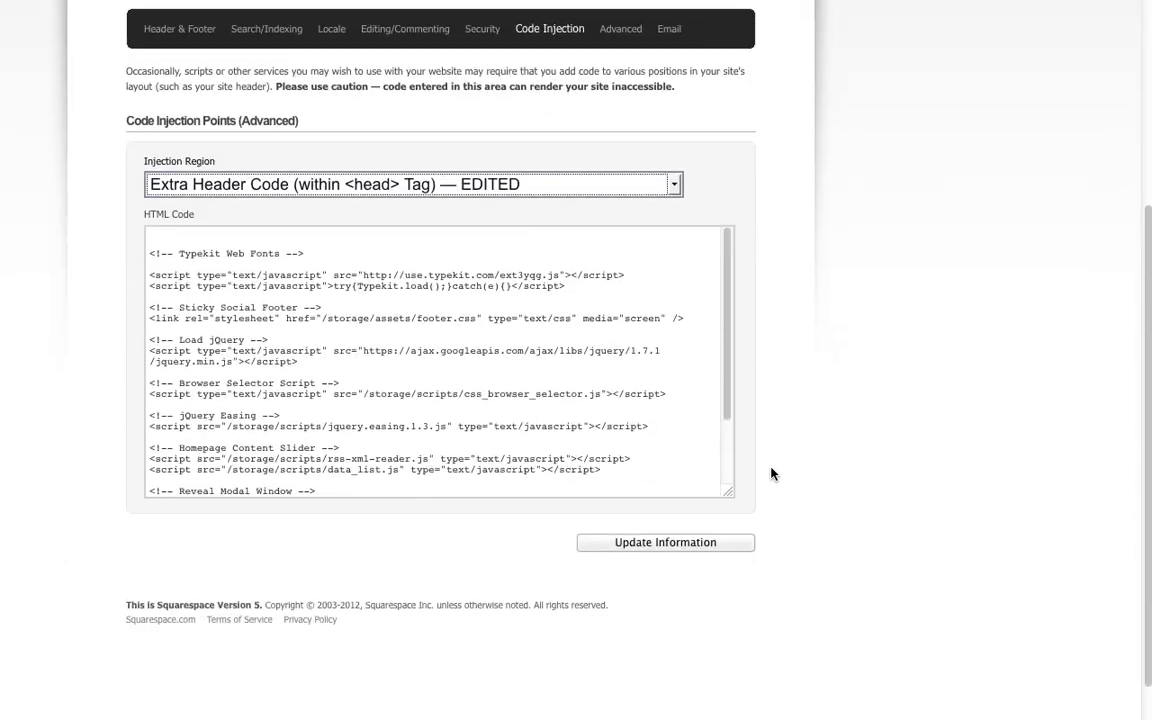
click(330, 184)
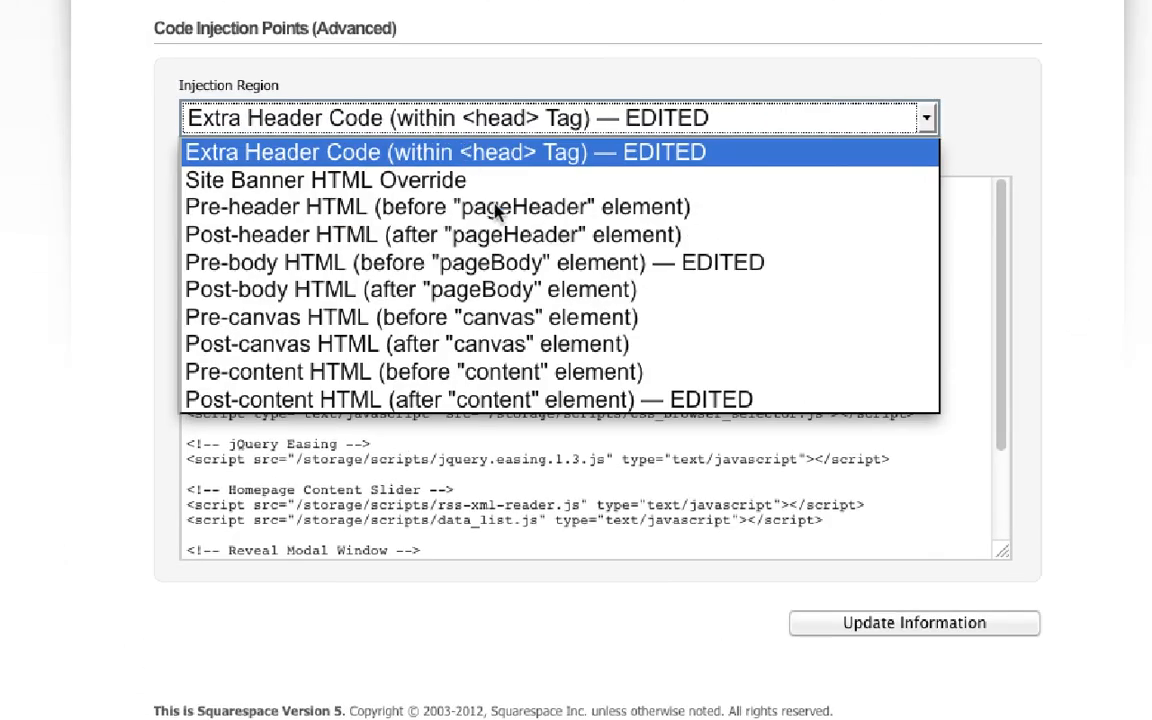
click(532, 410)
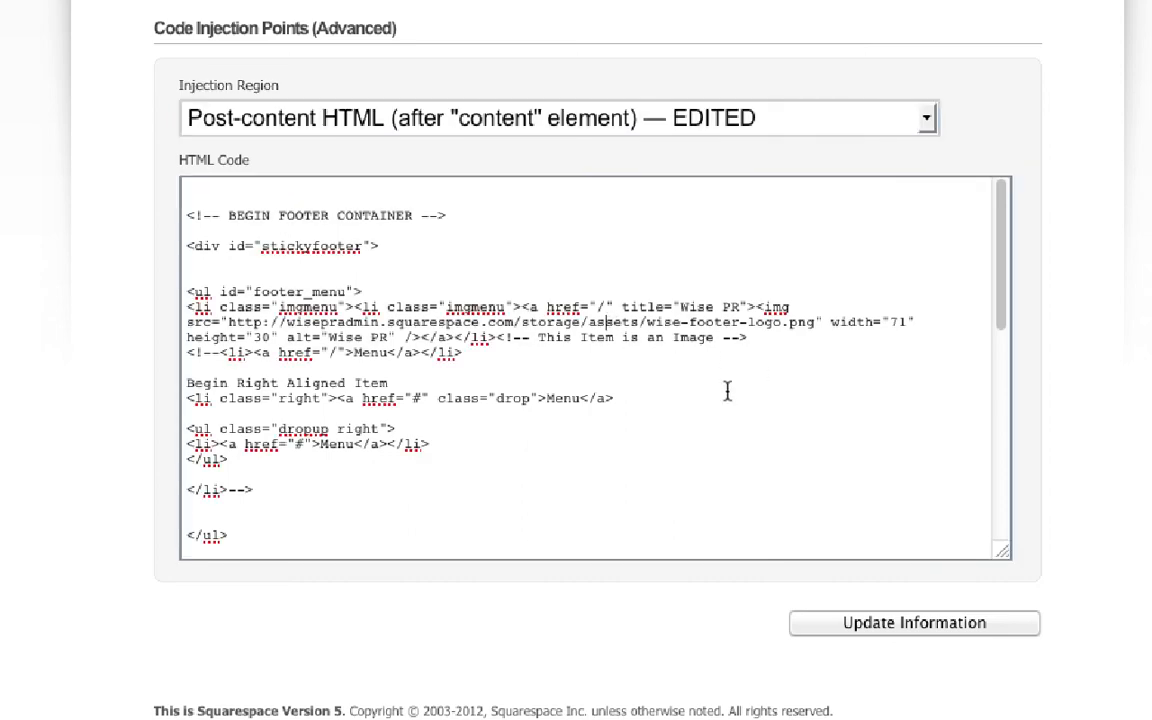
- Turn off spell checking in the HTML code field and look through the footer code with its social icon links
scroll(728, 391, down, 10)
scroll(728, 391, up, 2)
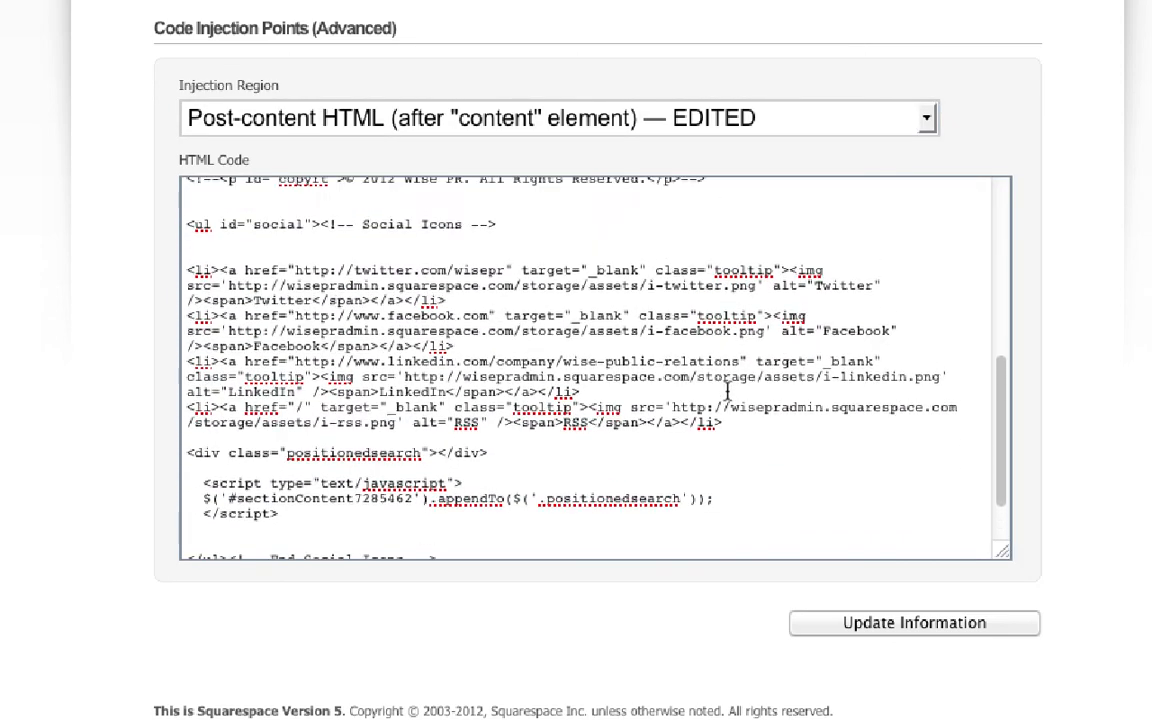
right_click(731, 296)
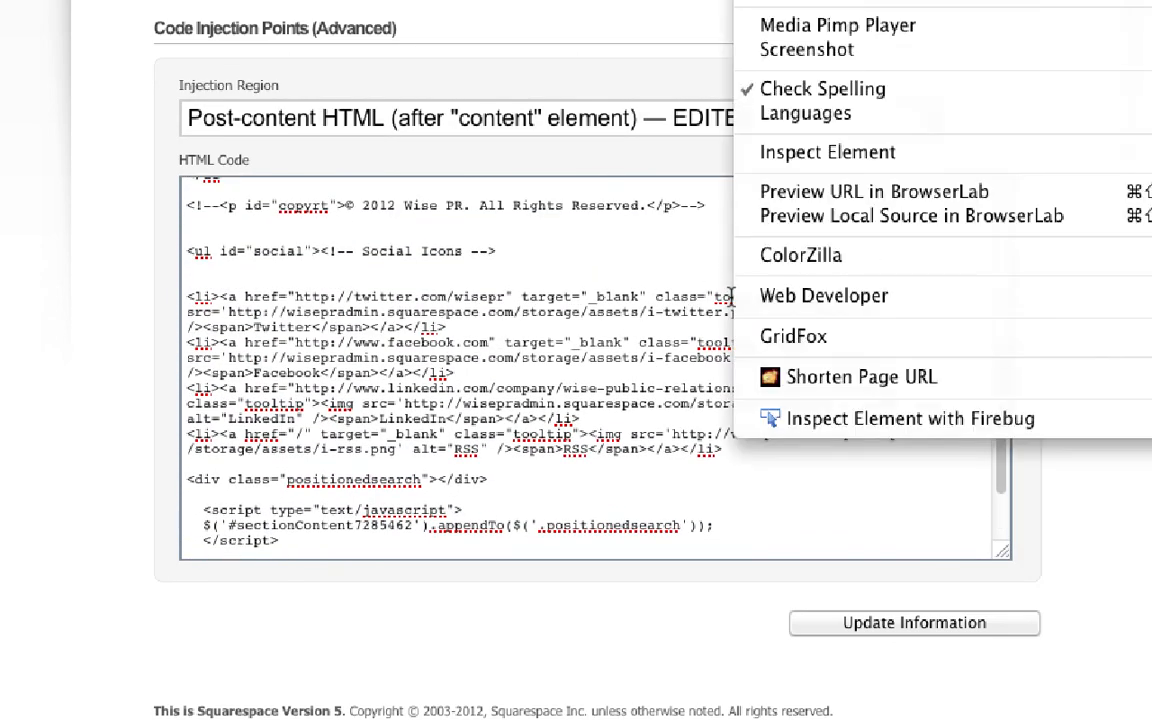
click(806, 92)
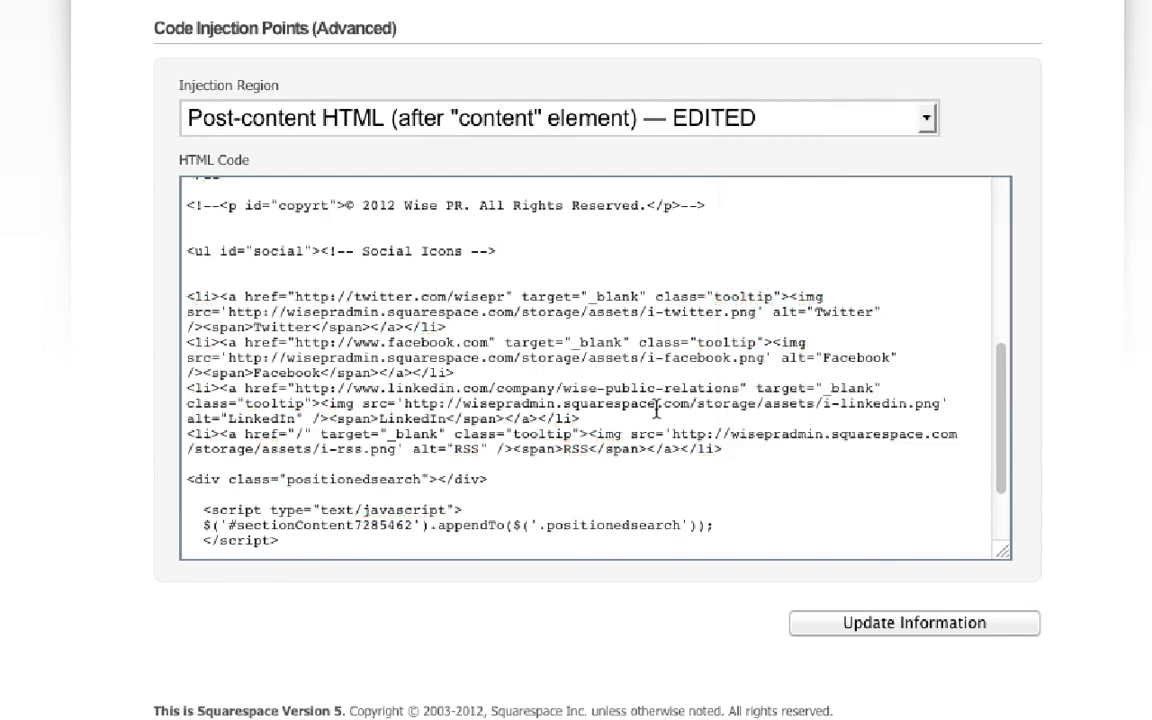
click(541, 360)
scroll(607, 296, down, 1)
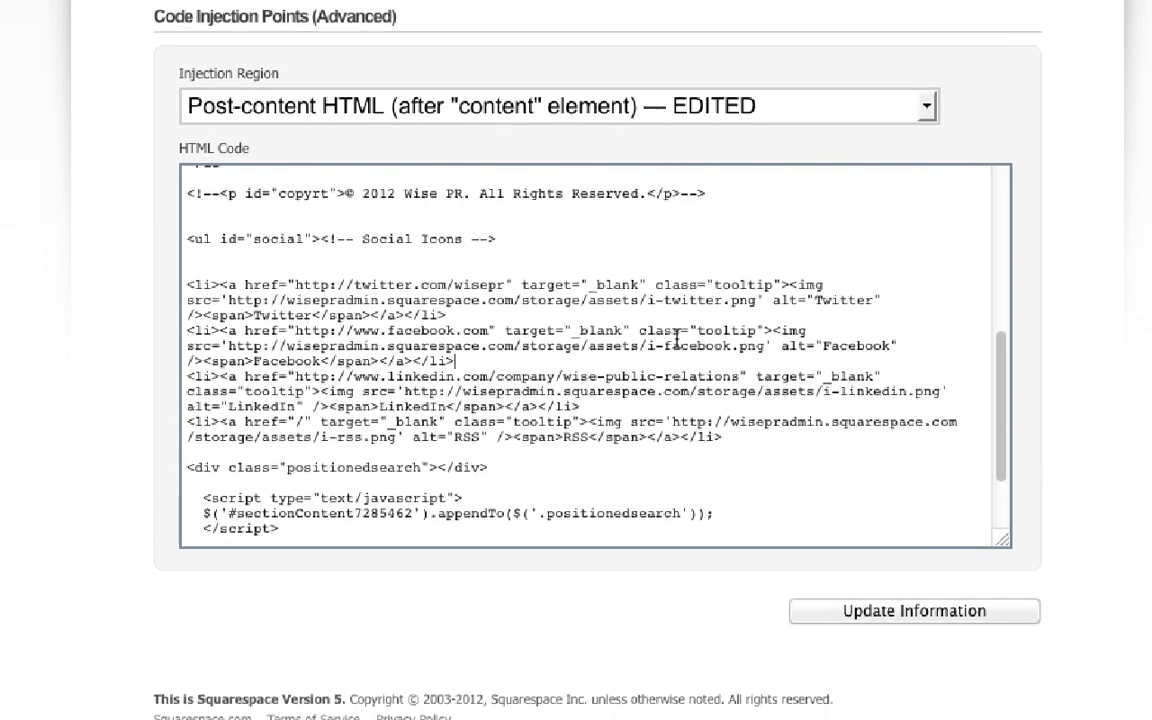
scroll(747, 427, up, 5)
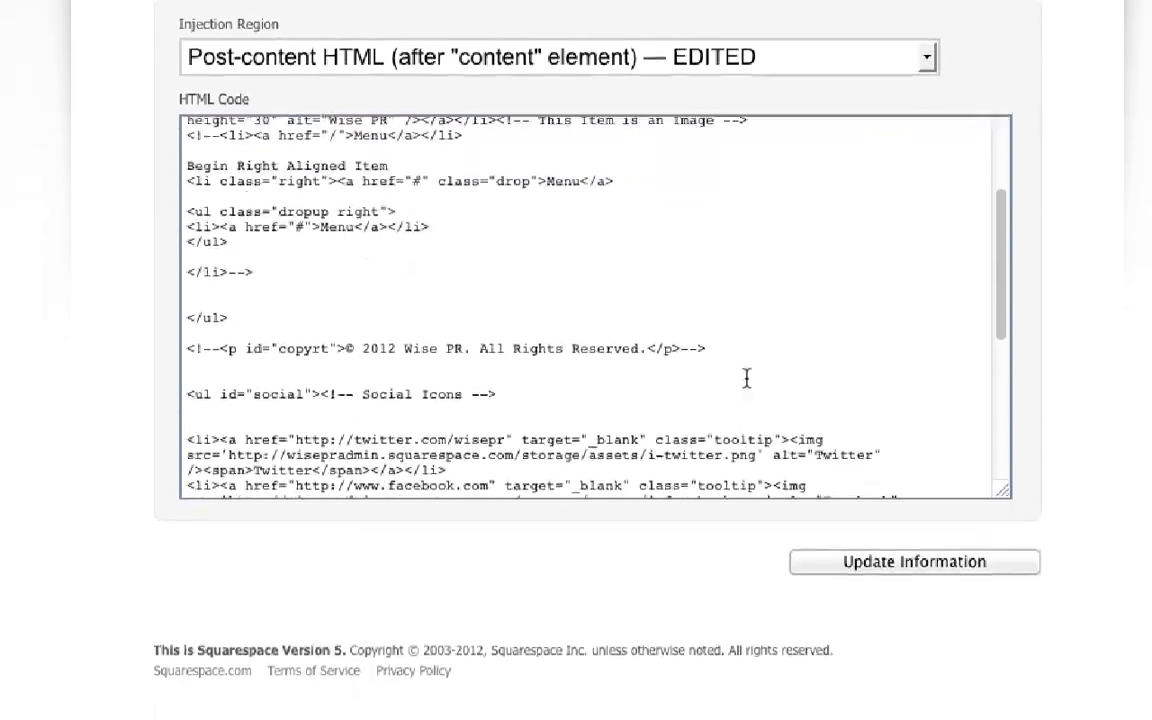
scroll(747, 377, up, 3)
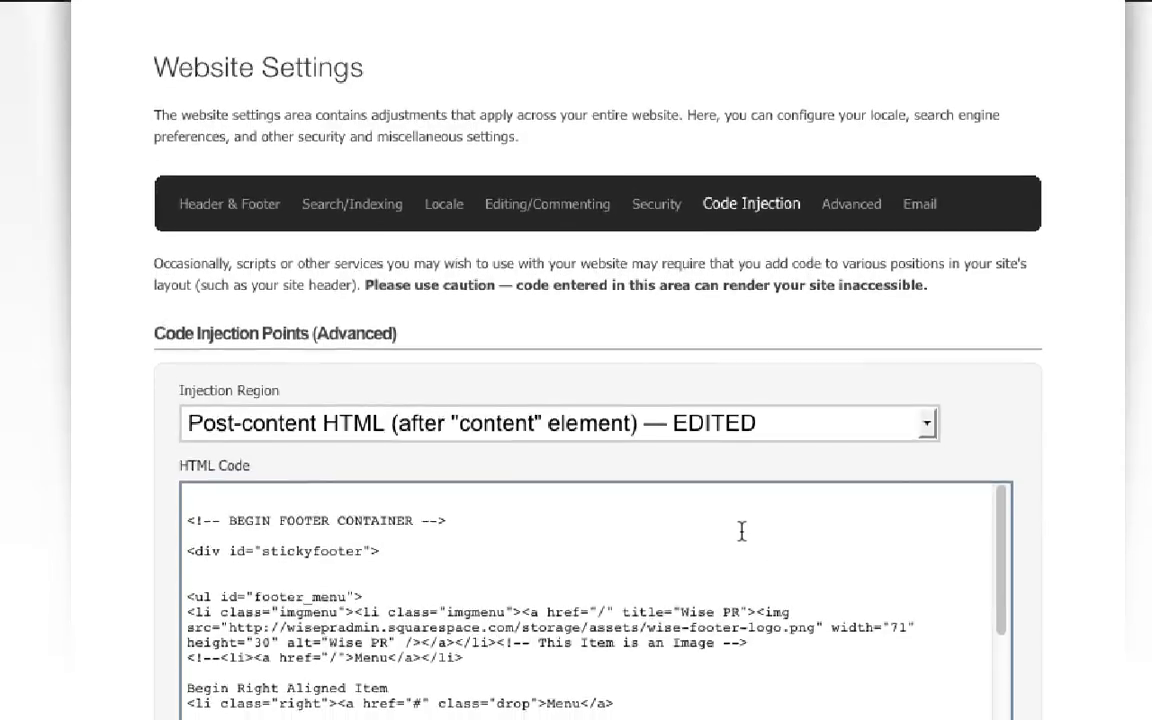
- Display the Pre-body HTML region's code and look through the scripts and stylesheets in the Extra Header Code region
click(715, 425)
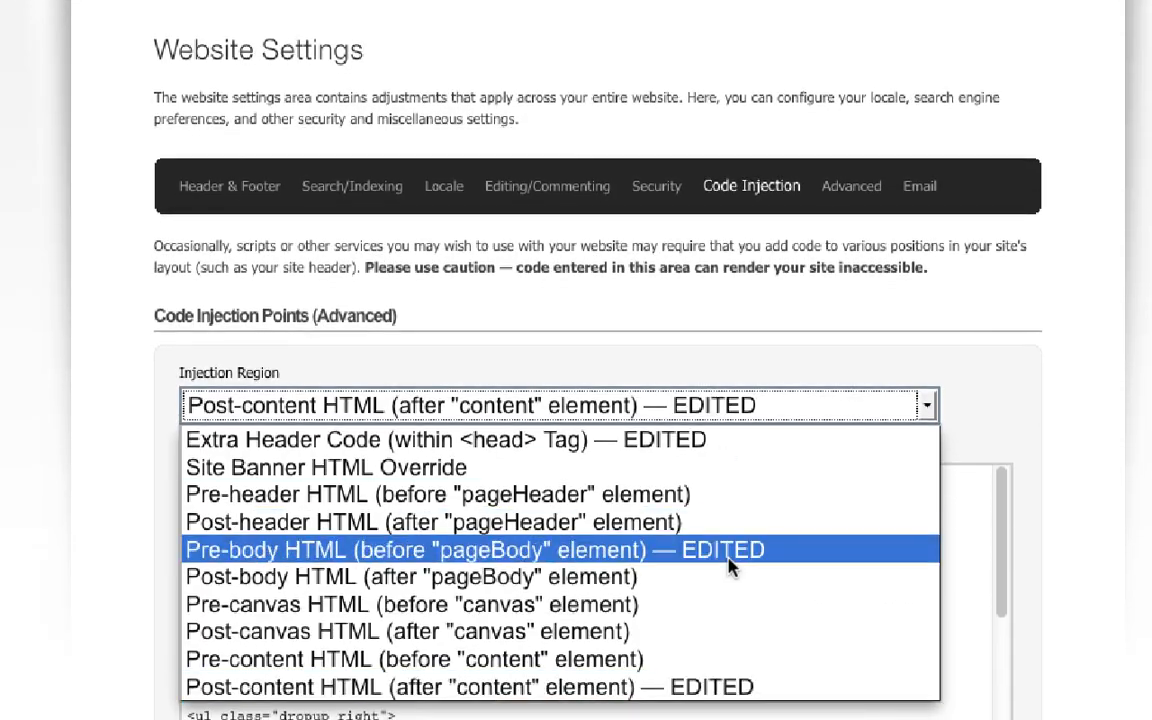
click(729, 566)
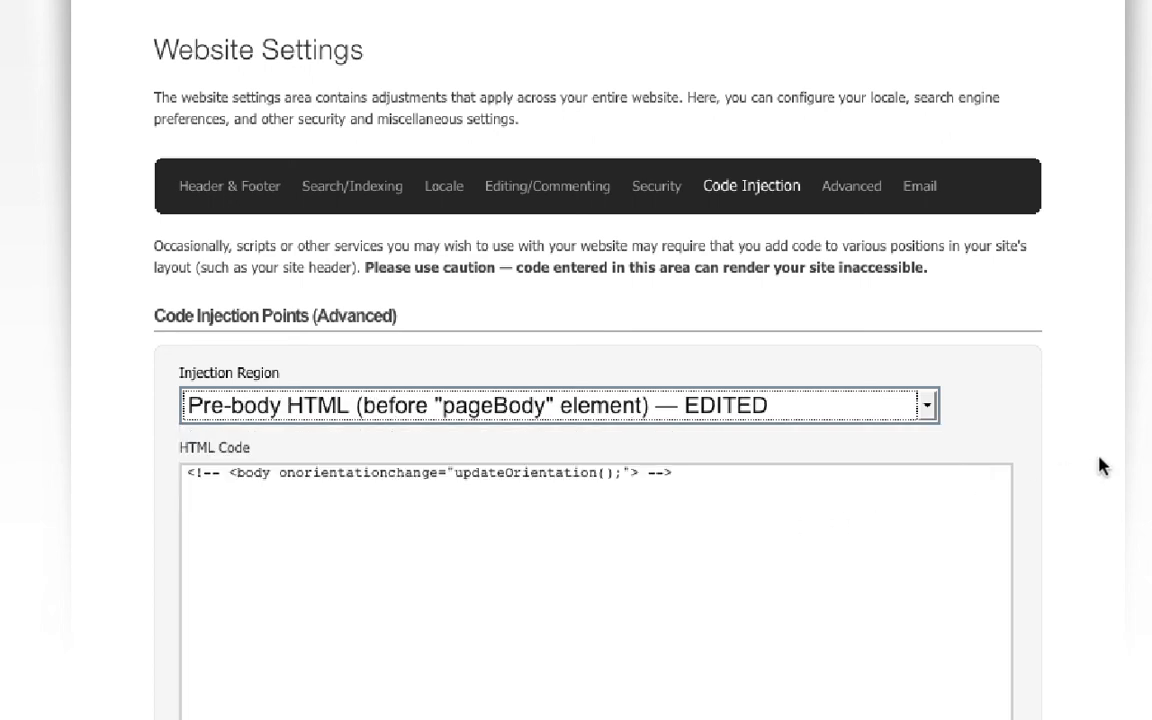
click(710, 410)
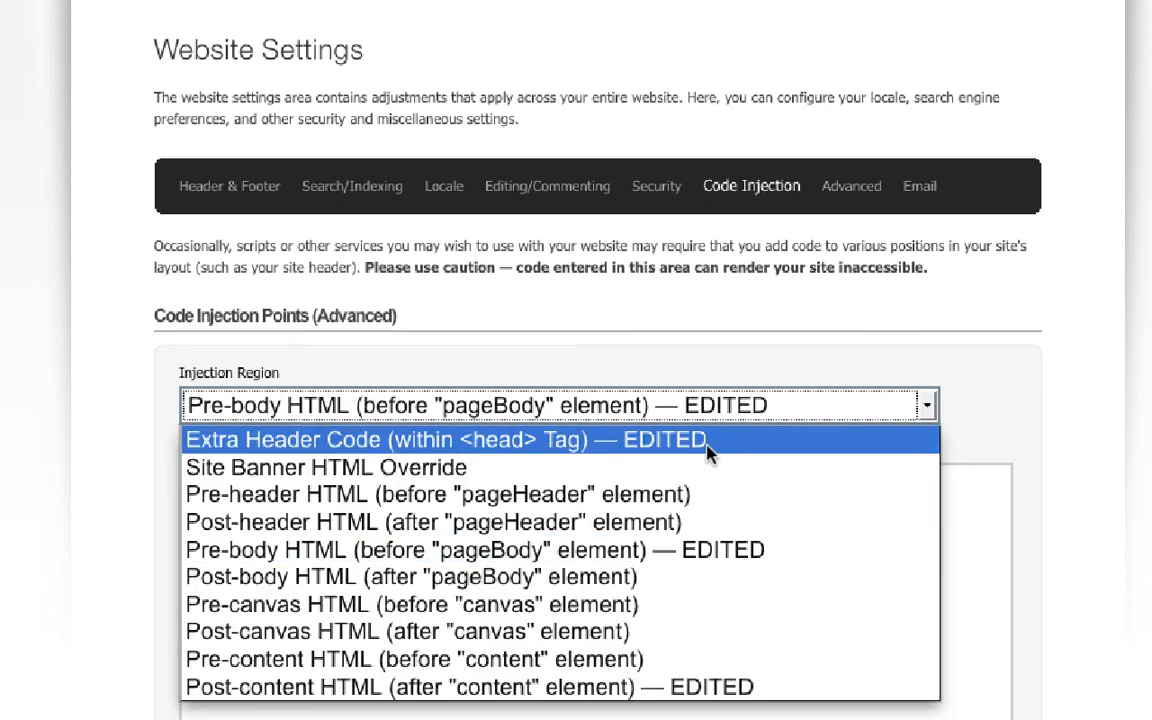
click(707, 440)
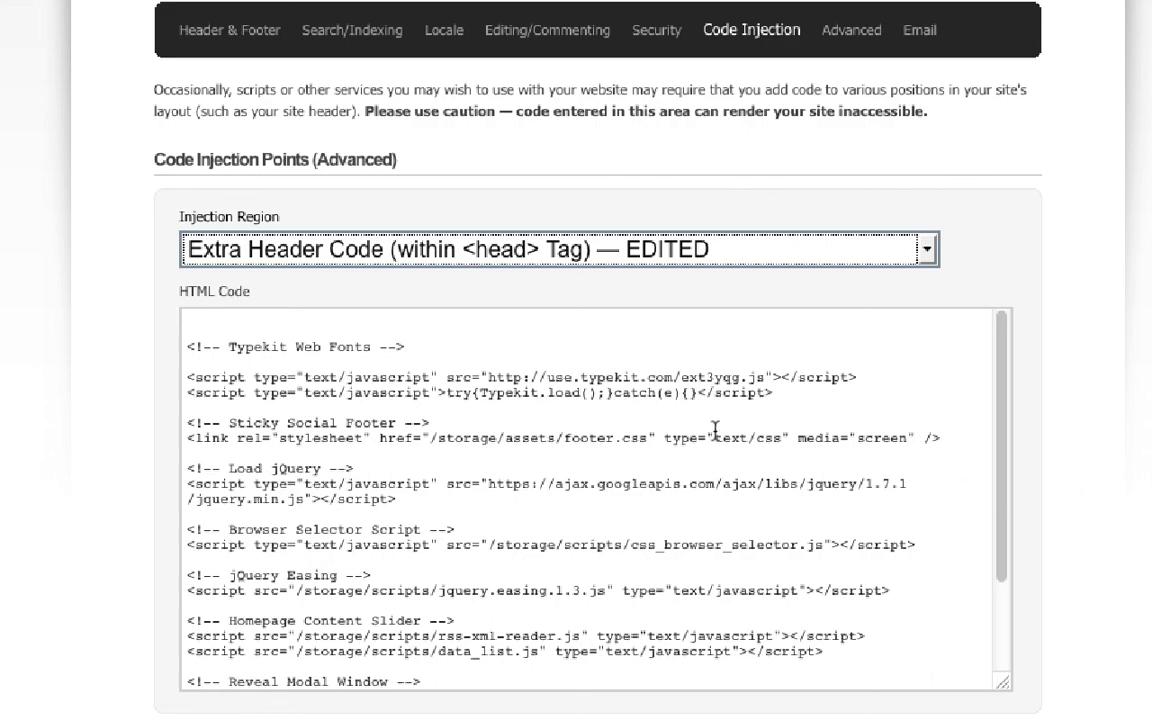
scroll(715, 428, down, 2)
scroll(715, 430, up, 2)
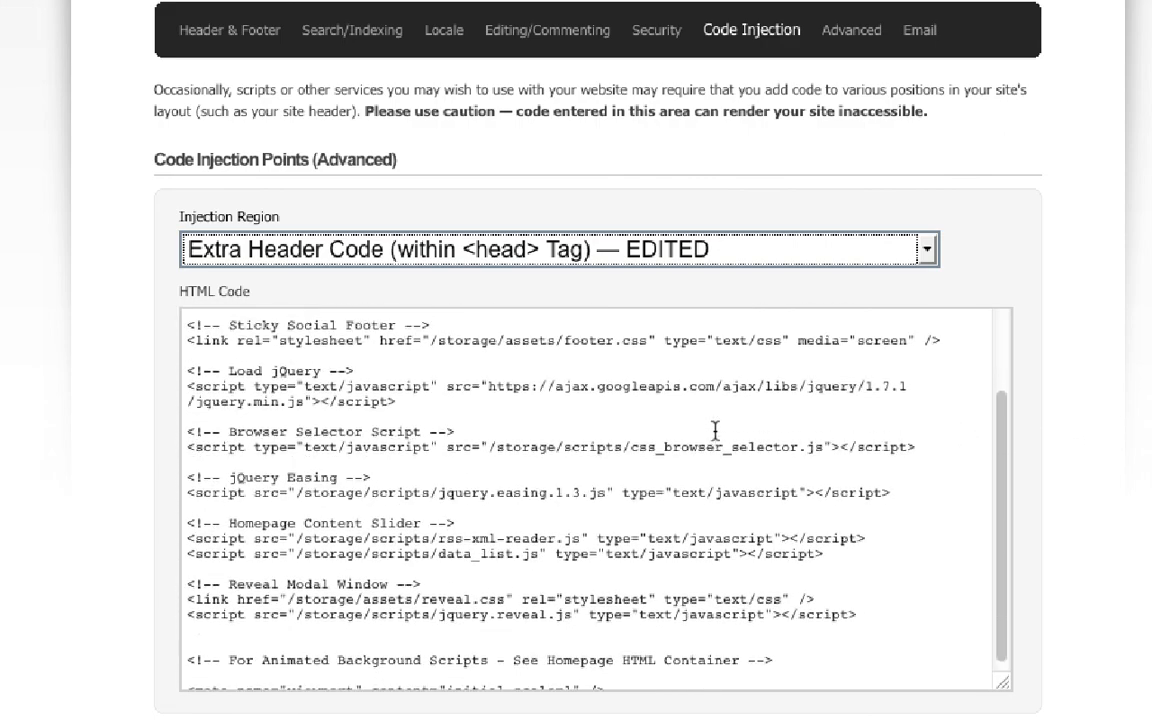
scroll(1097, 428, down, 2)
scroll(1097, 428, down, 1)
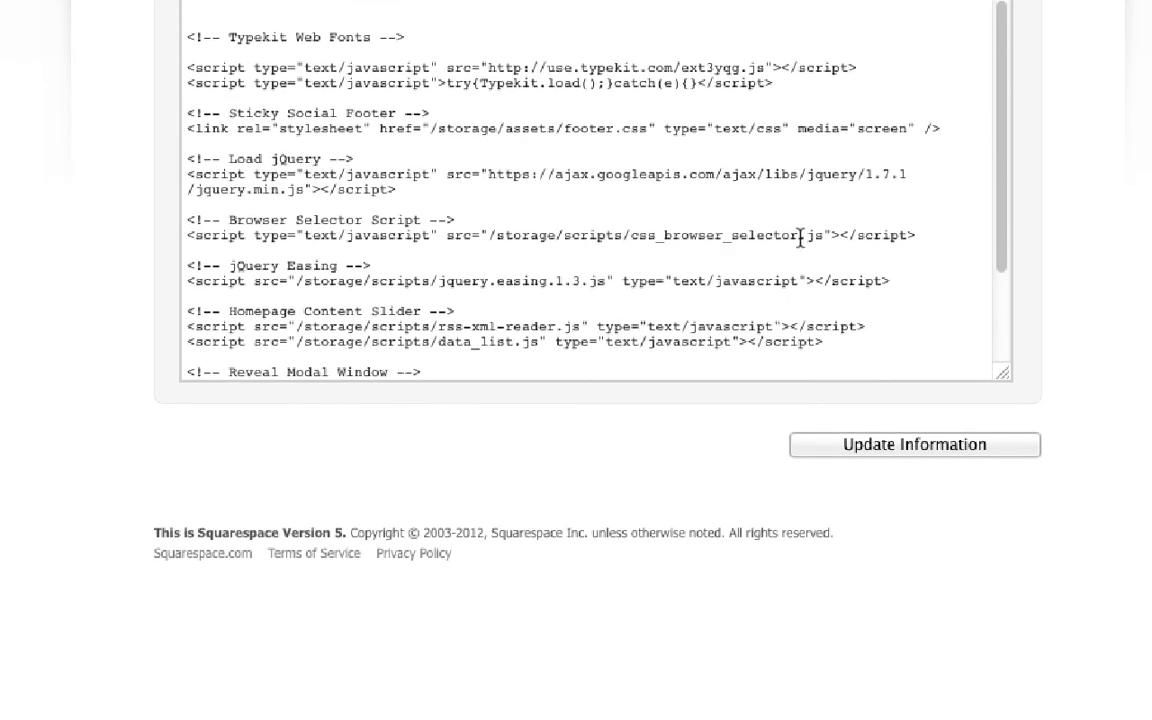
scroll(972, 233, up, 3)
scroll(597, 360, up, 2)
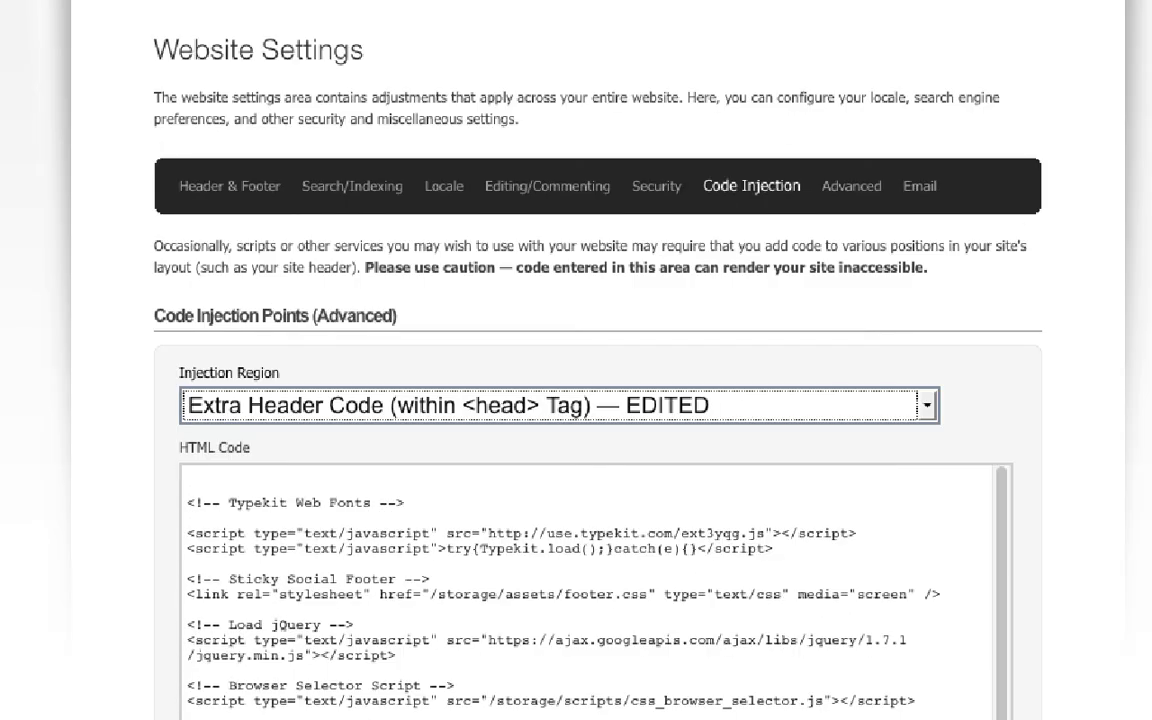
- Look over the Search/Indexing settings, including Internal Site Search, Site Categorization and Search Engine Parameters
click(383, 196)
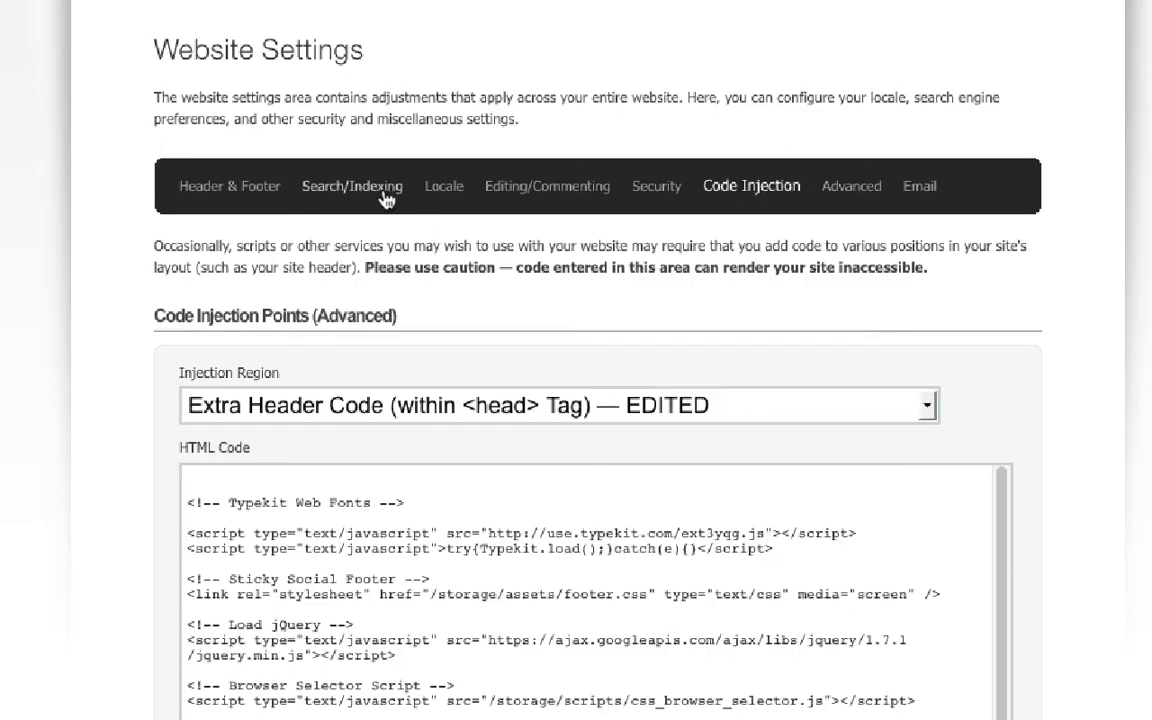
scroll(950, 393, down, 5)
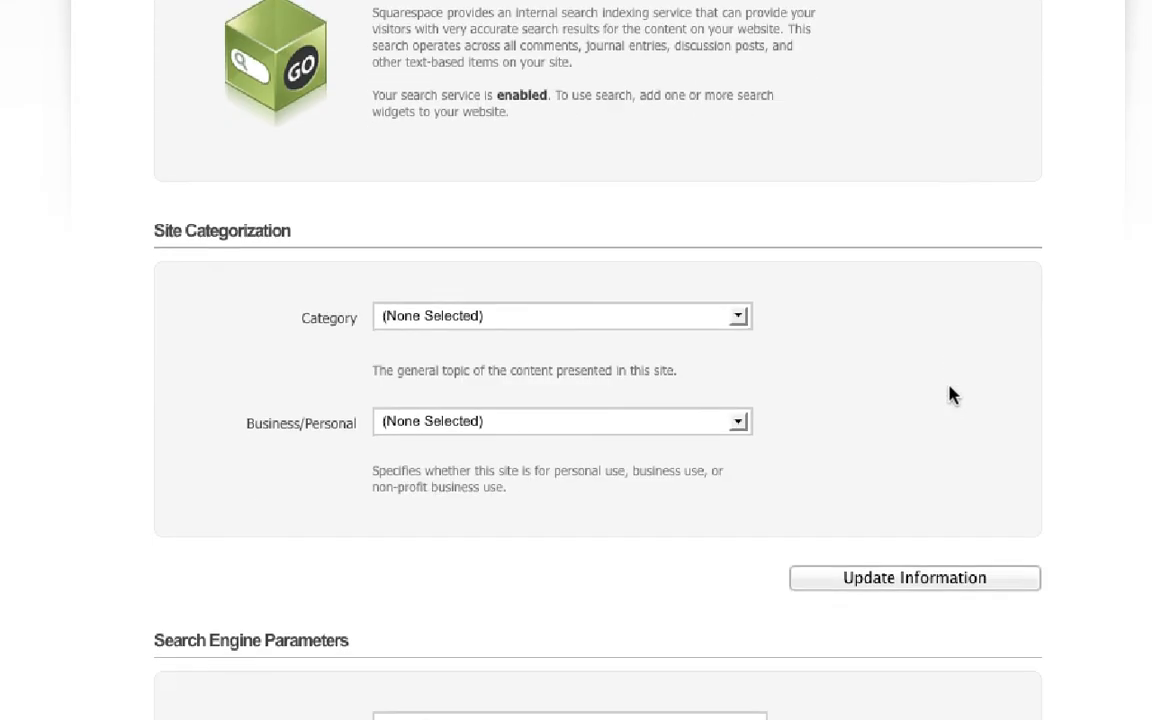
scroll(950, 393, down, 4)
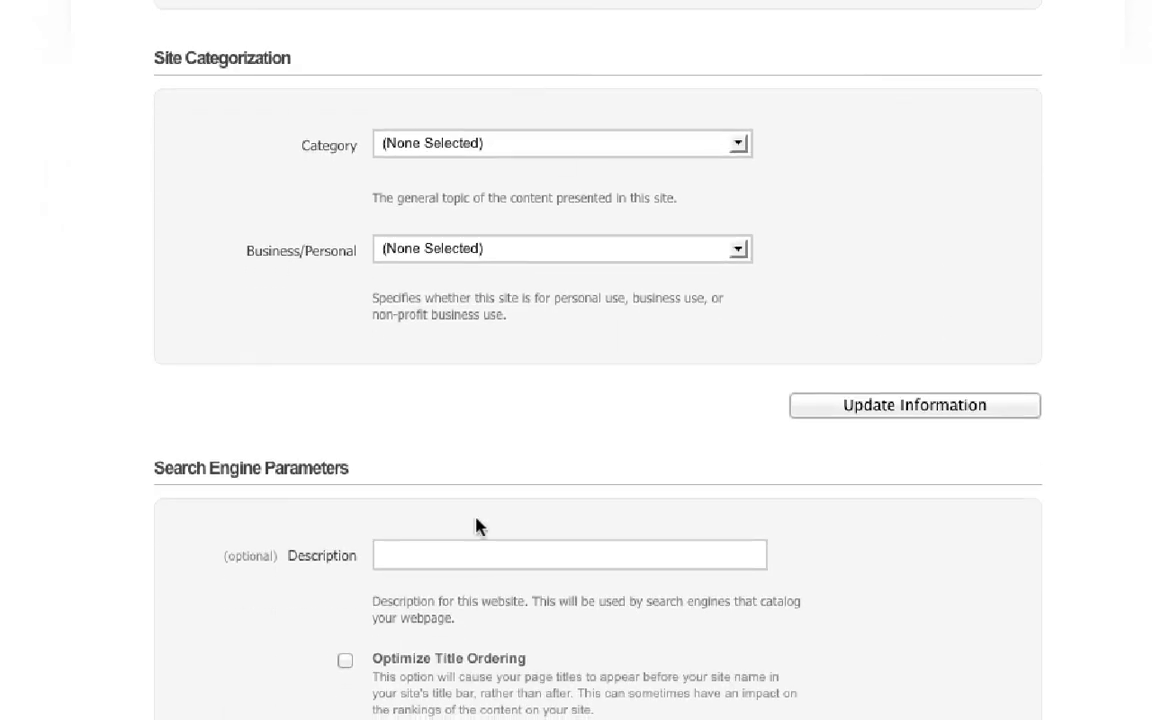
scroll(969, 640, down, 6)
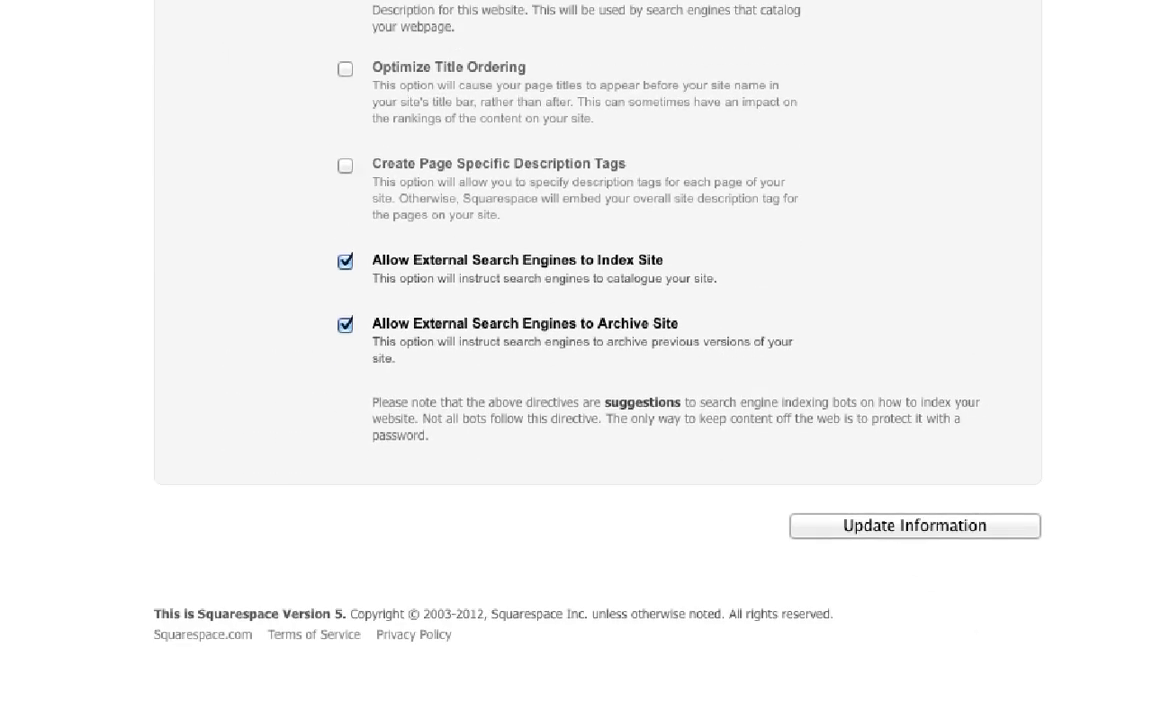
scroll(598, 360, up, 10)
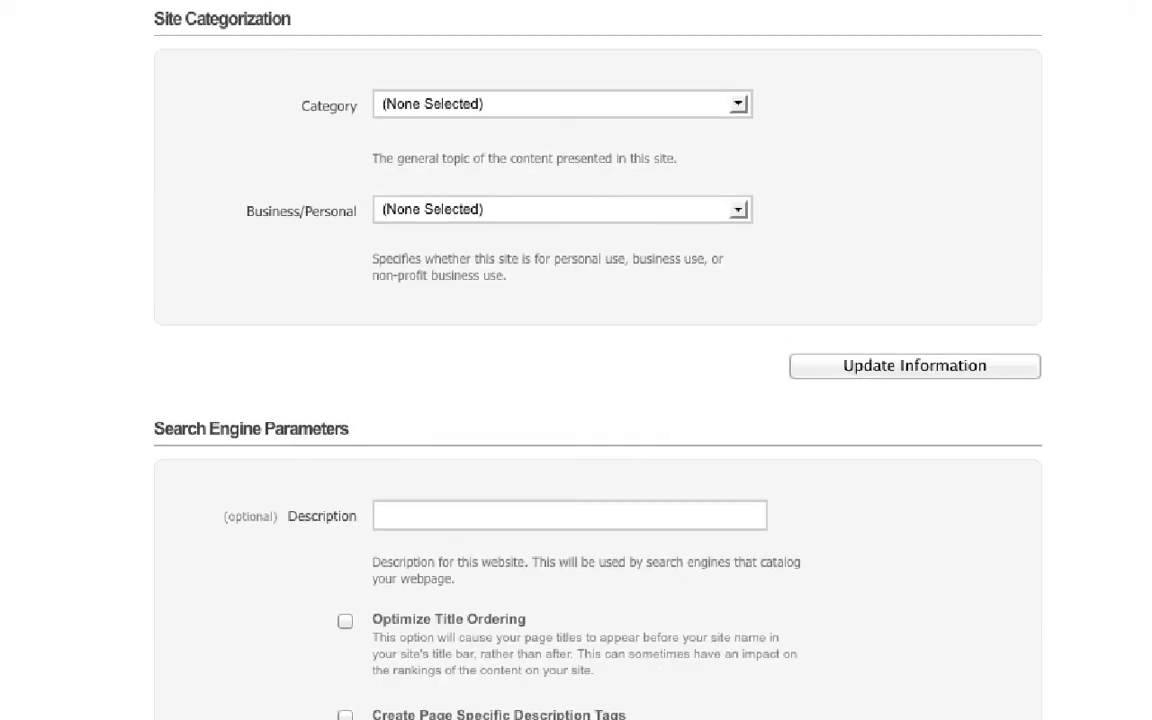
scroll(598, 360, up, 2)
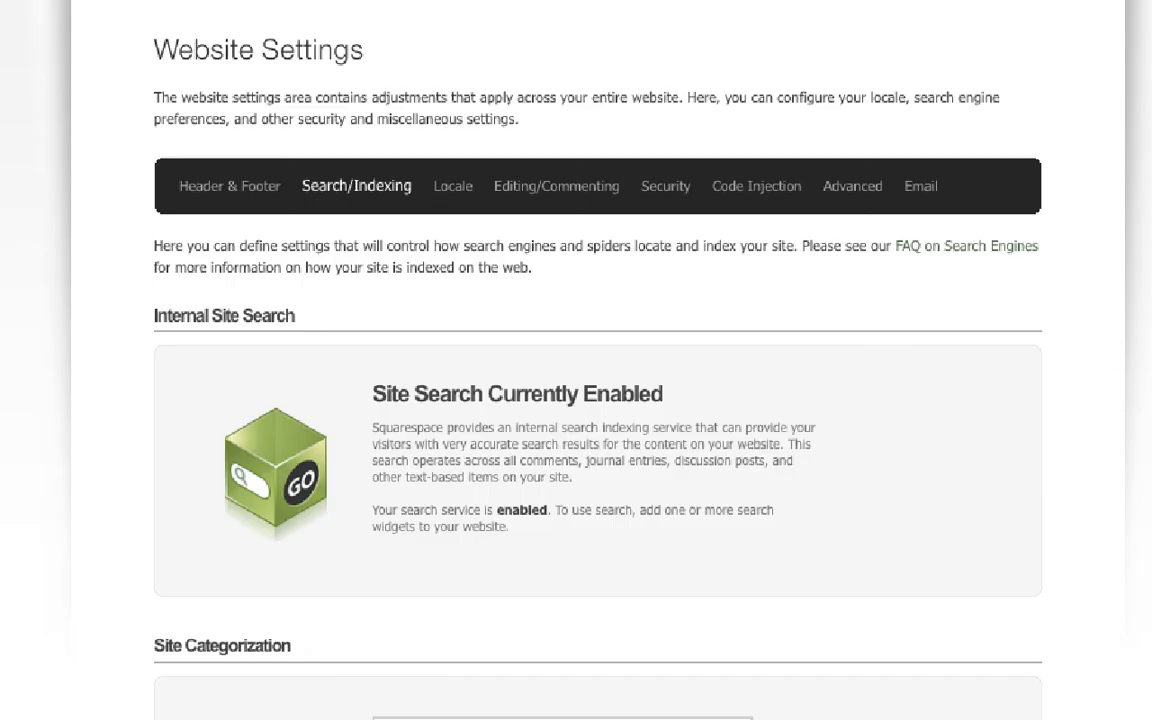